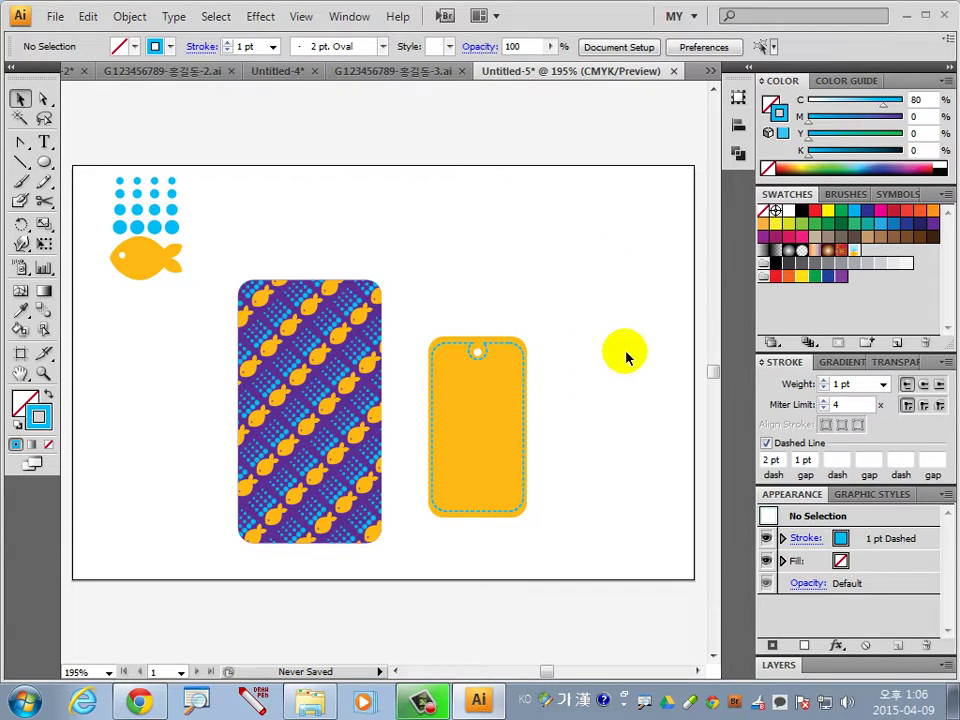
Check the reference sale tag, then draw a circle right of the yellow tag in Untitled-5
click(410, 72)
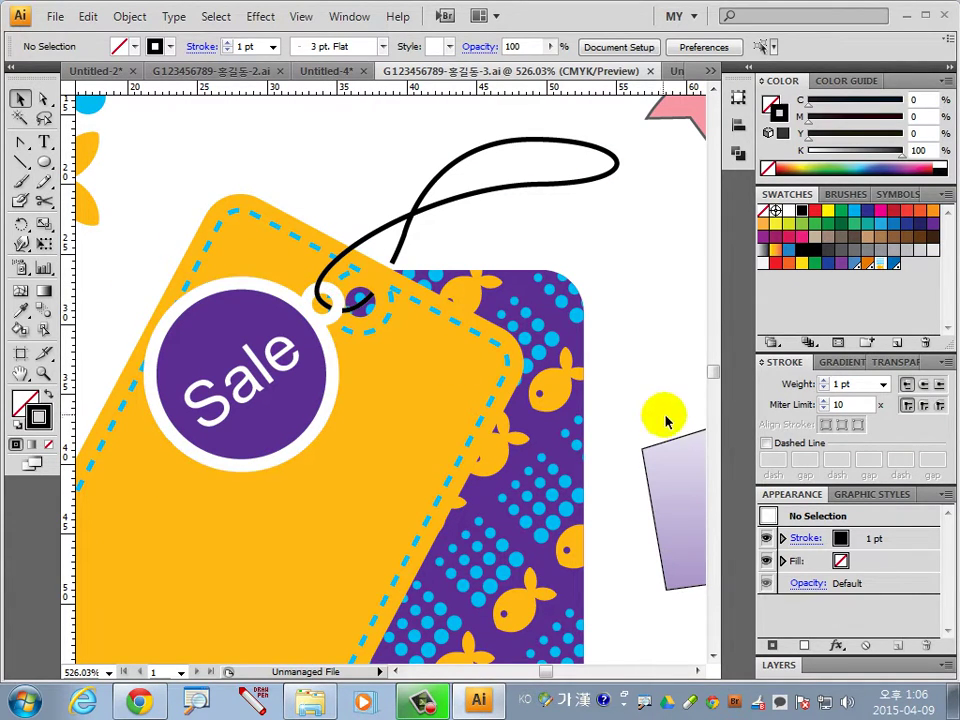
click(668, 70)
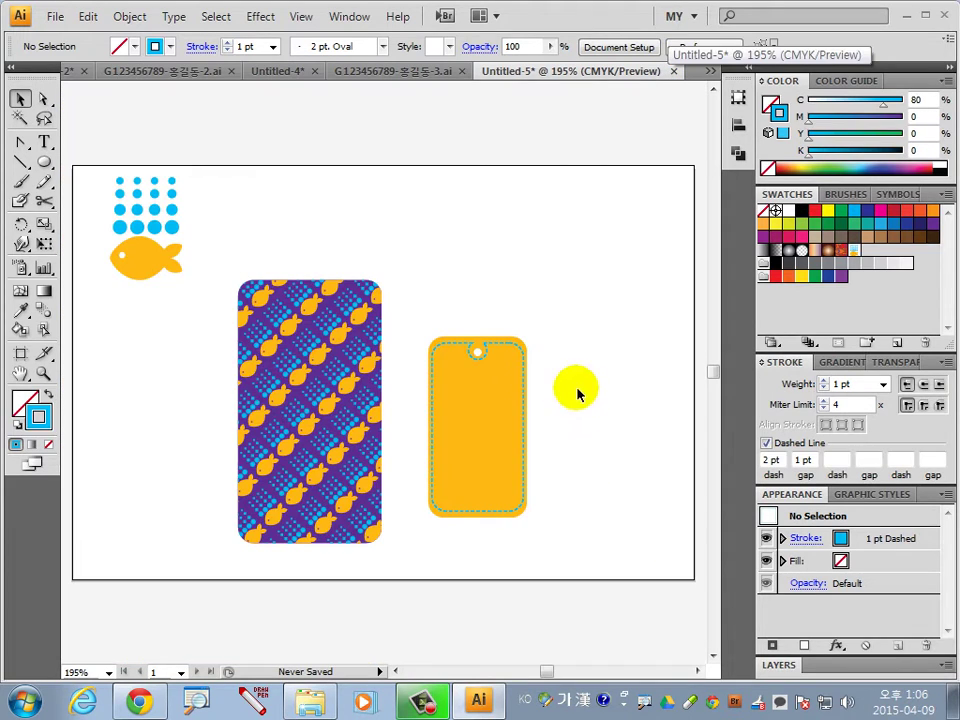
click(44, 160)
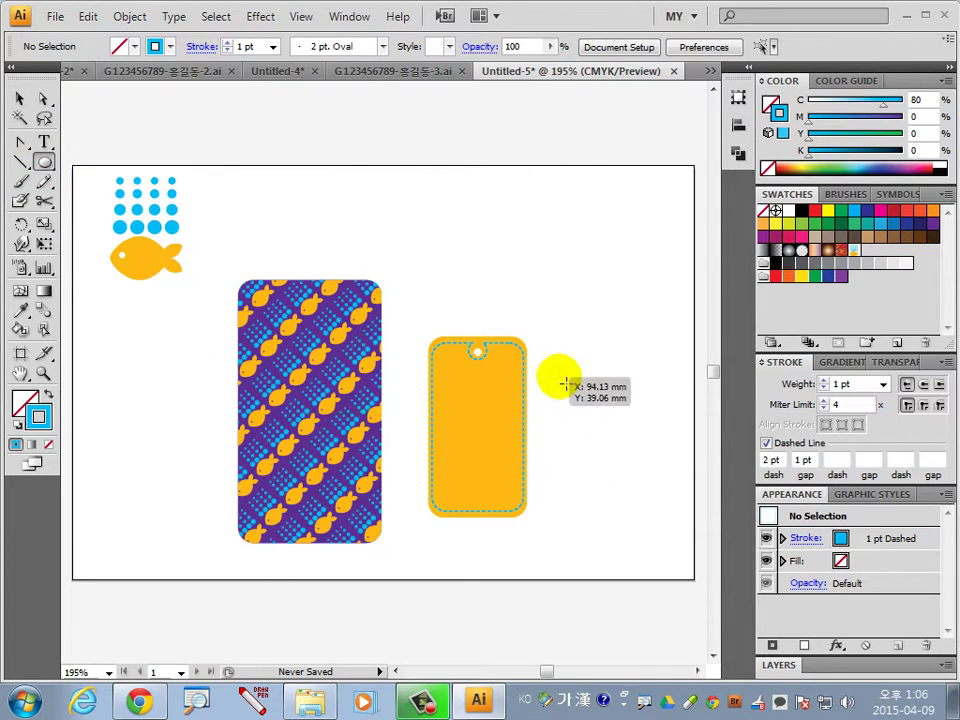
drag(561, 376, 612, 430)
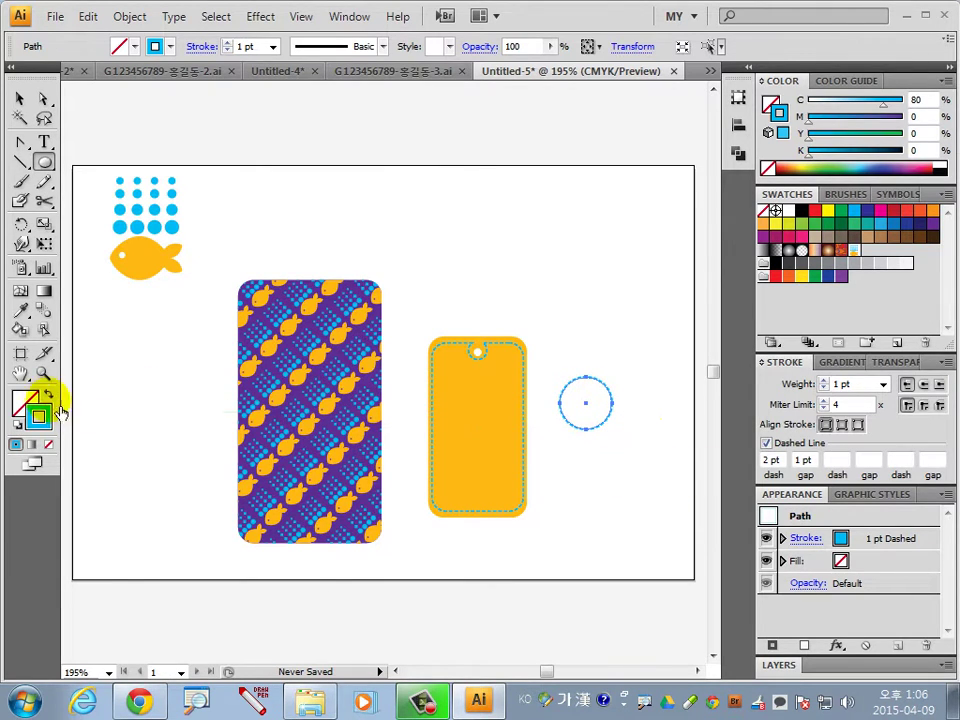
Make the circle solid black with no stroke, then deselect it
click(18, 425)
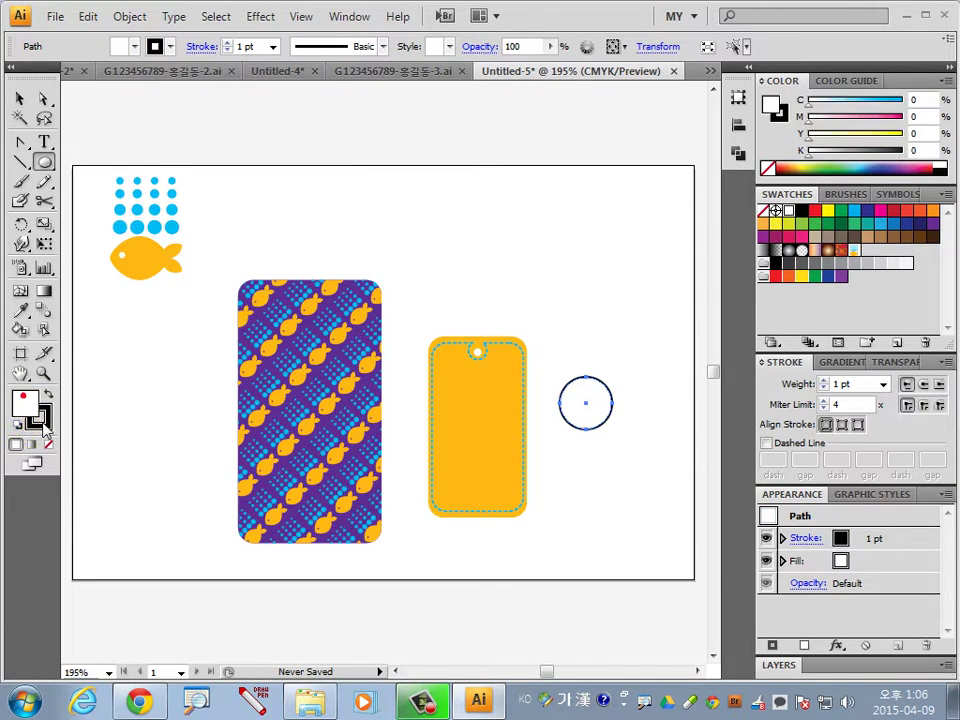
click(37, 415)
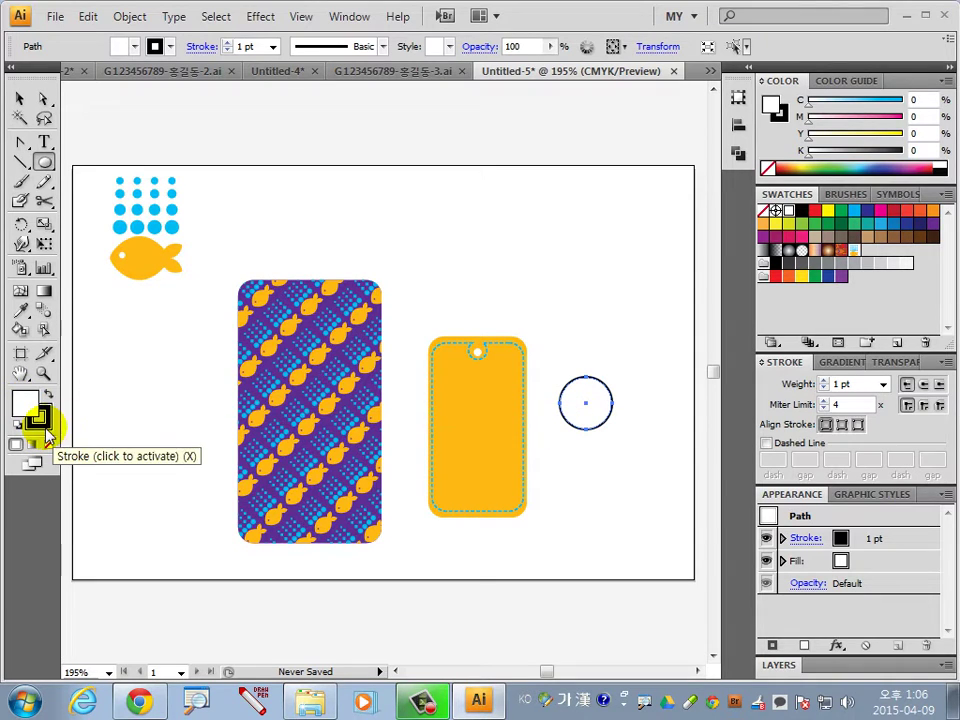
click(58, 398)
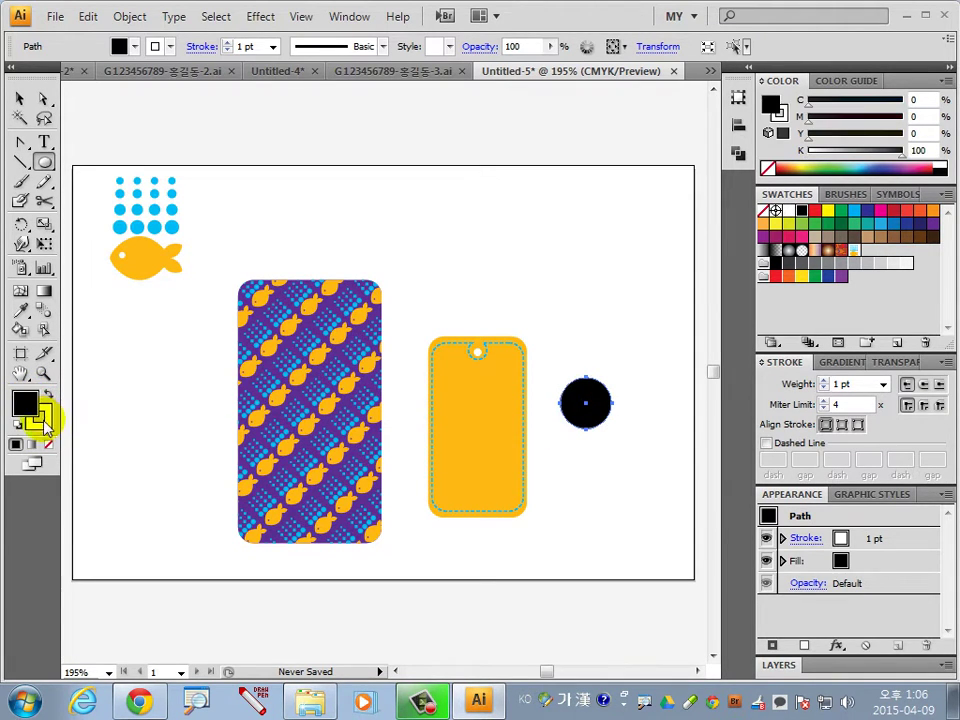
click(48, 444)
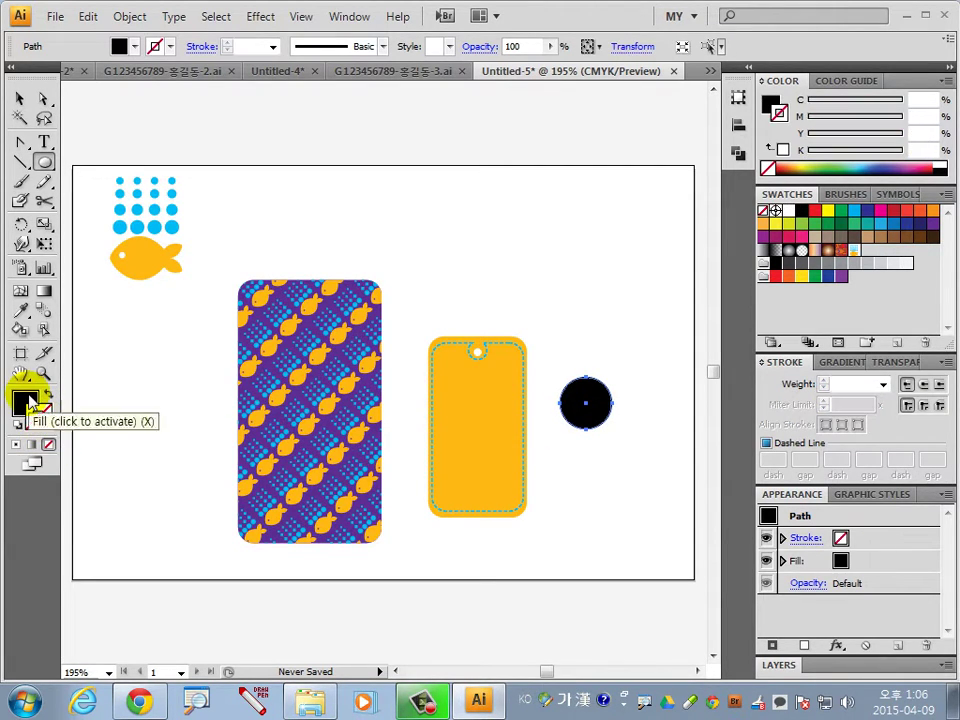
click(24, 400)
click(21, 100)
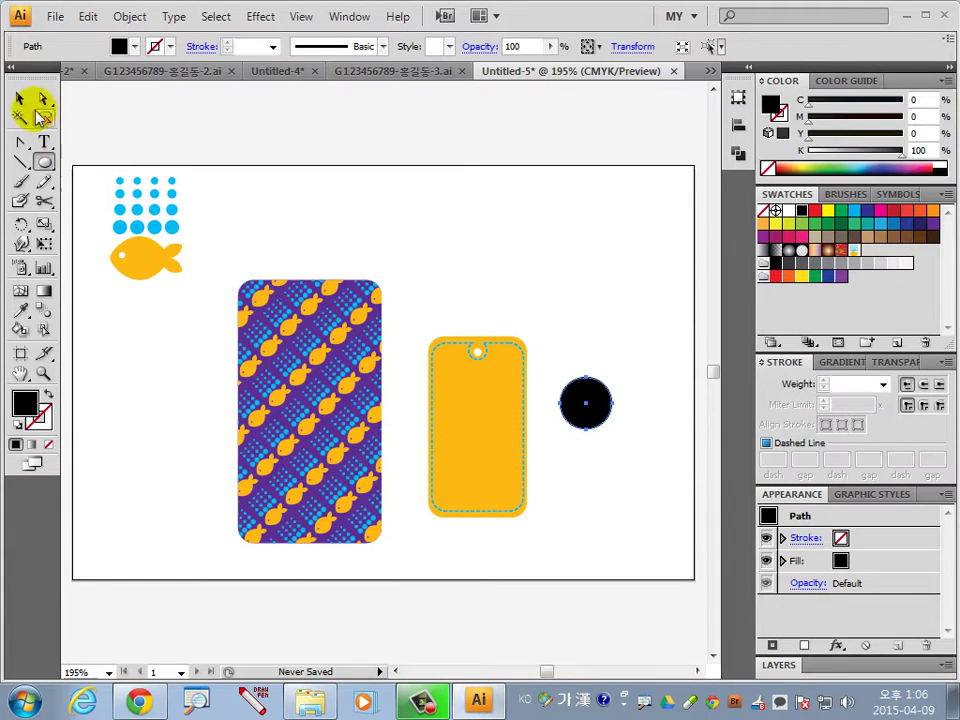
click(613, 379)
key(space)
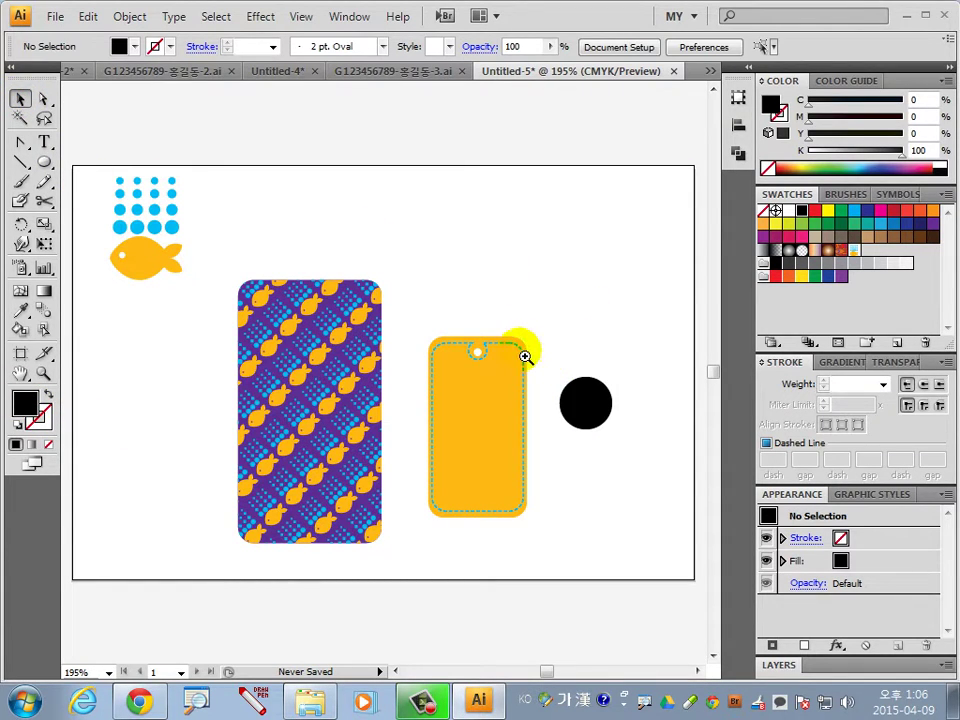
Draw a small circle above the black circle and align their horizontal centres
drag(591, 445, 593, 447)
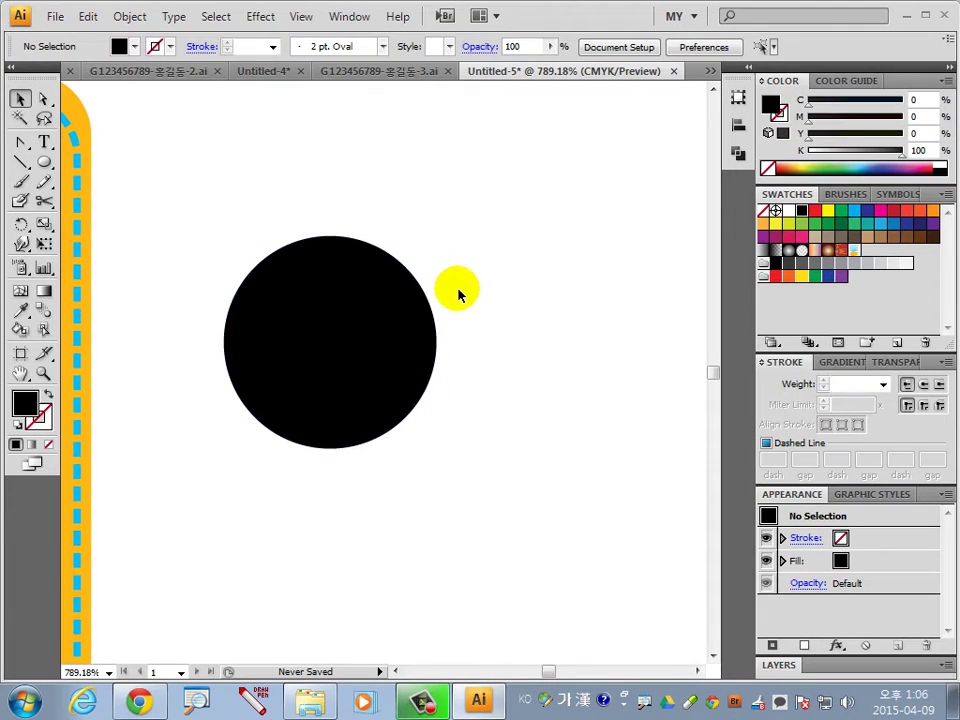
click(44, 162)
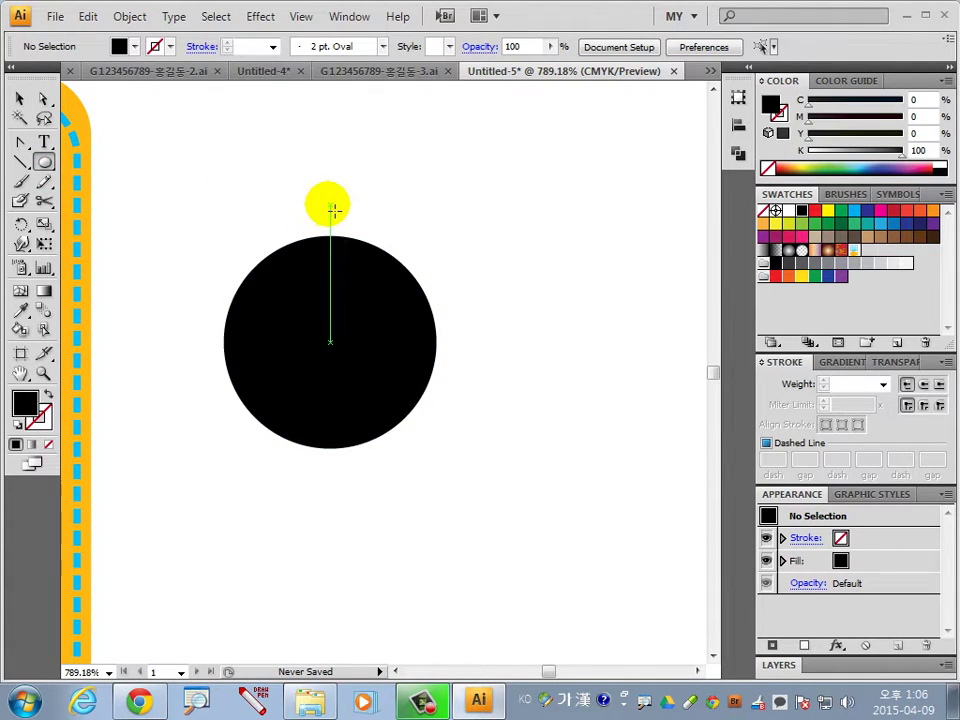
drag(318, 199, 375, 259)
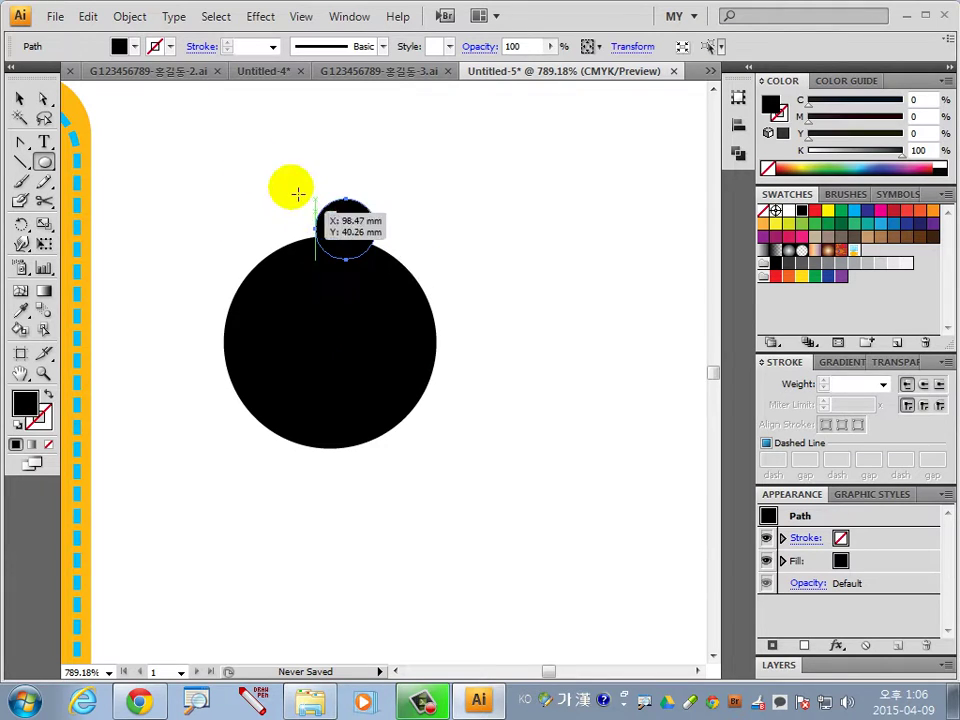
click(26, 100)
shift+click(385, 292)
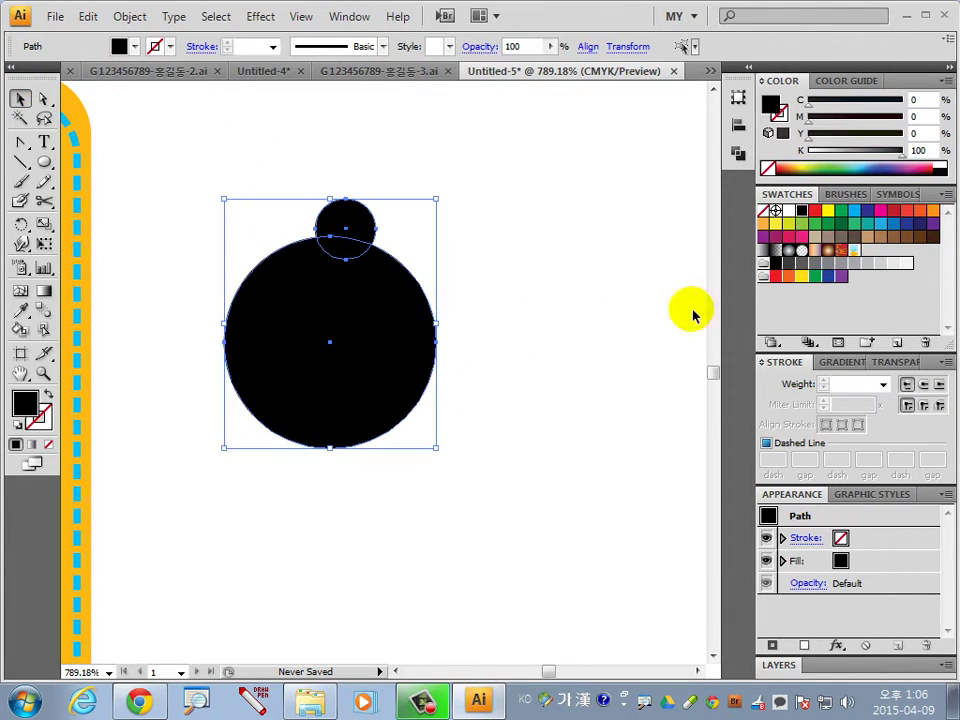
click(735, 122)
click(575, 129)
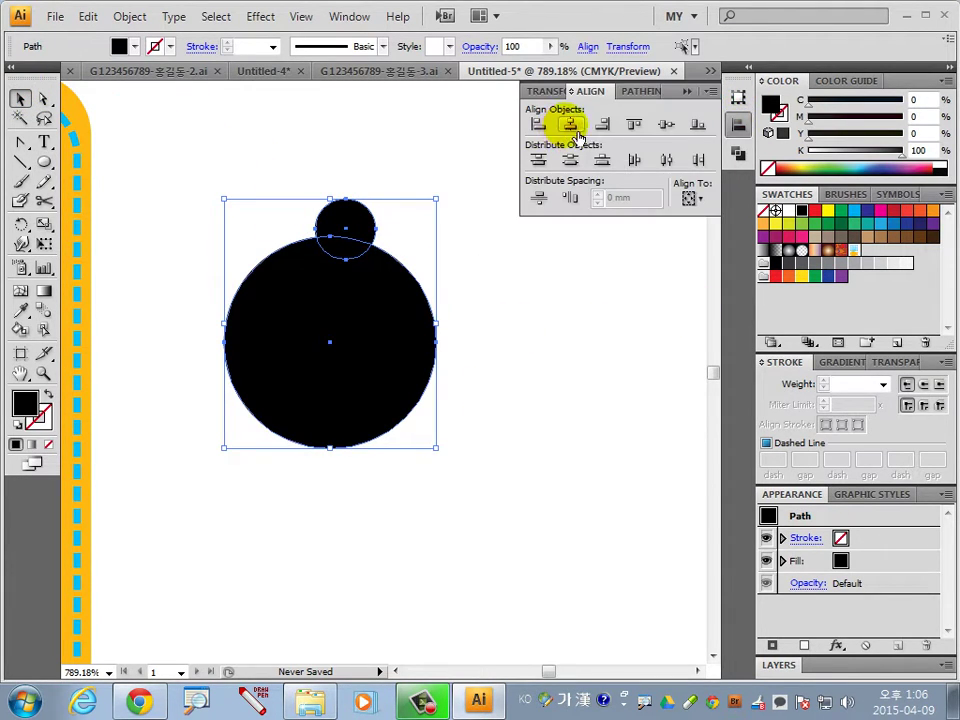
click(339, 196)
click(342, 470)
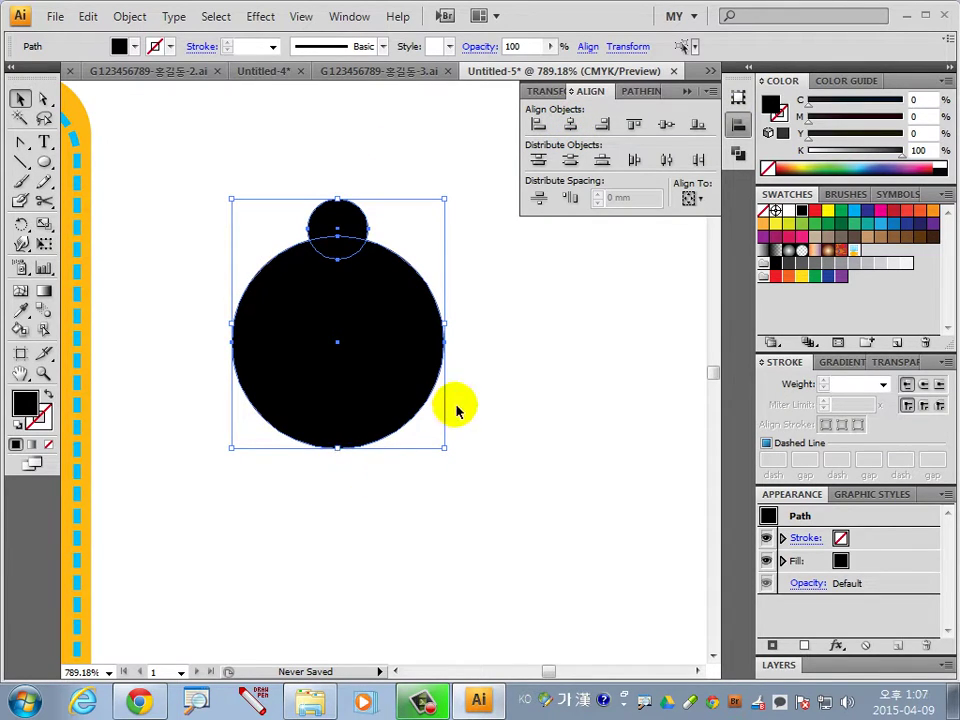
Add a 60% scaled copy inside the small circle and switch to Outline view
click(525, 414)
click(348, 226)
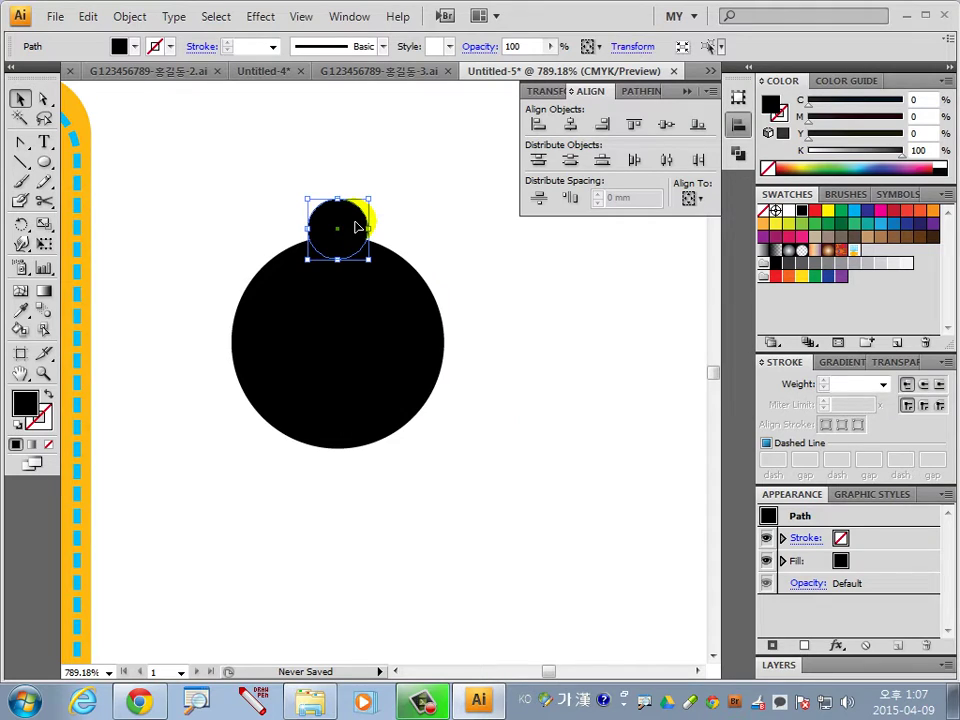
double_click(44, 224)
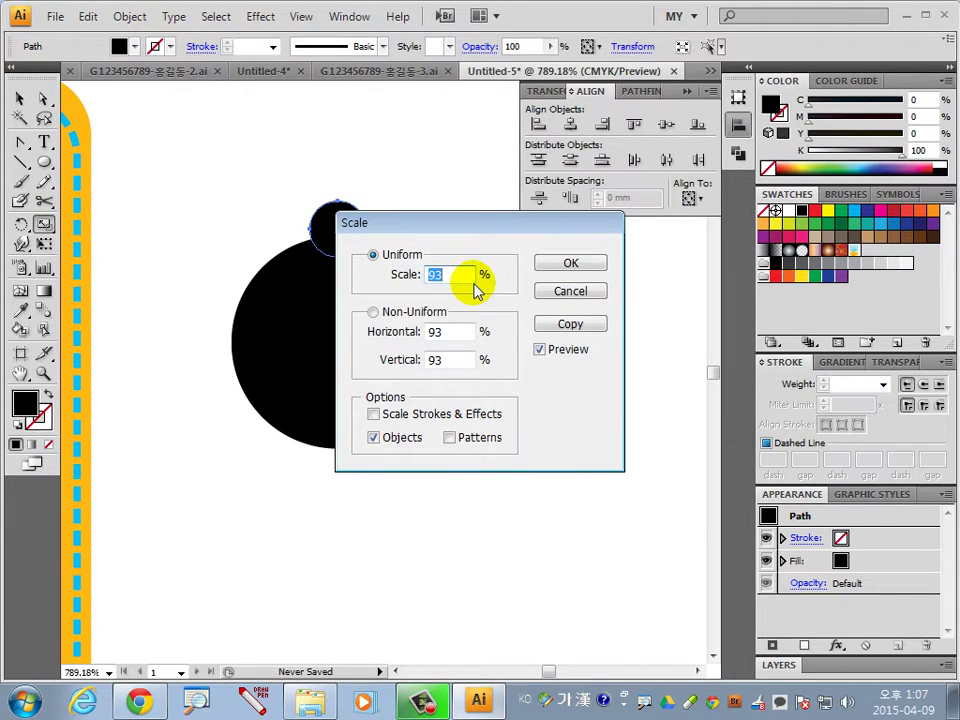
text(60)
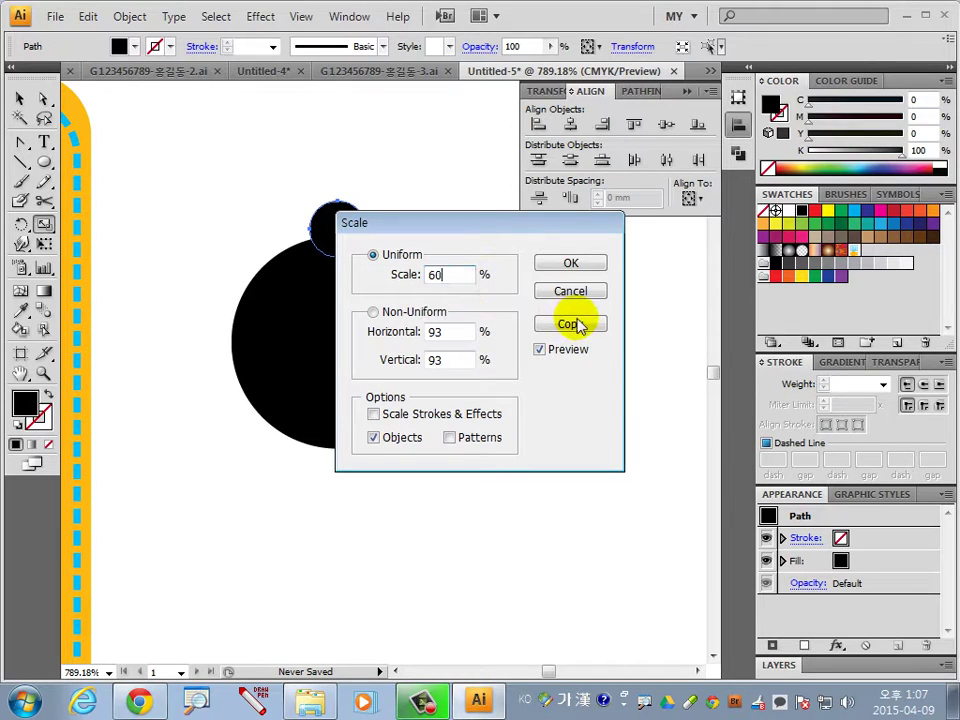
click(572, 322)
click(19, 97)
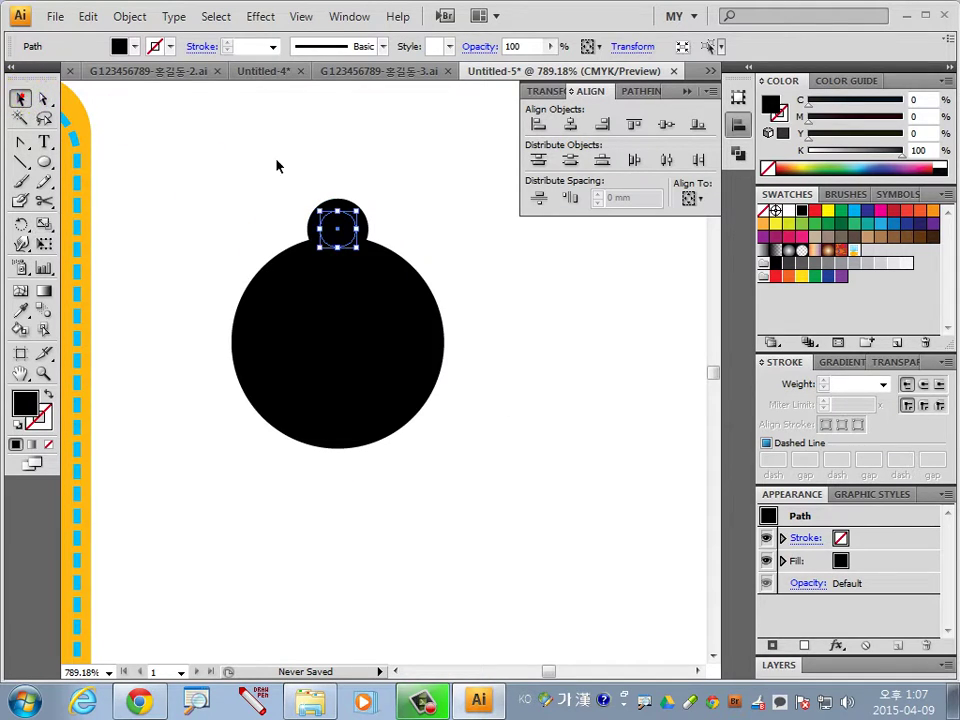
click(467, 336)
click(390, 313)
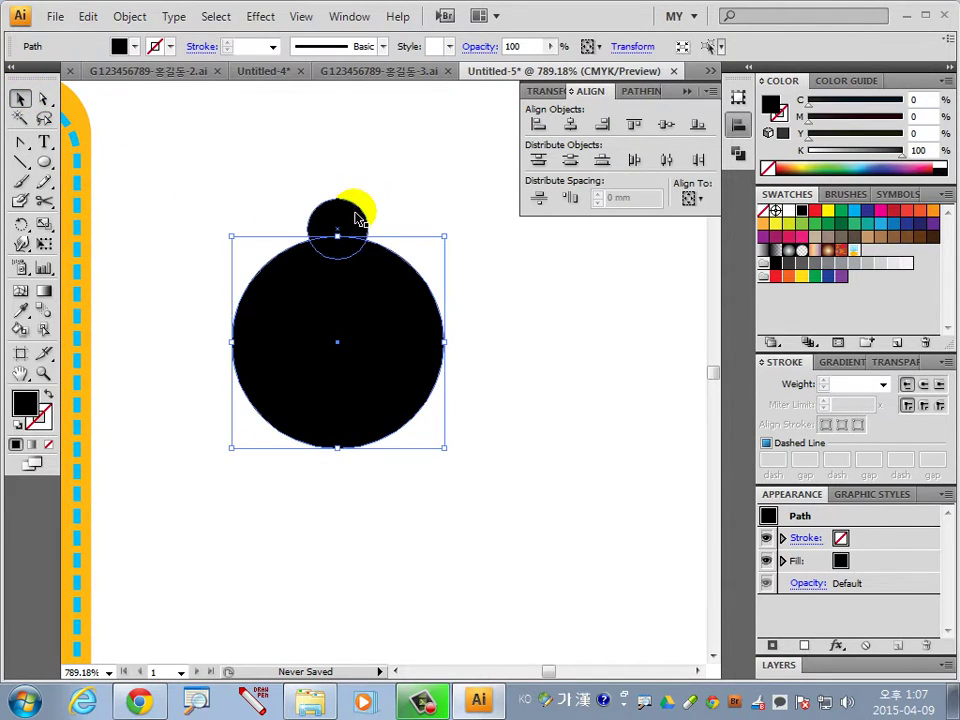
click(480, 208)
key(ctrl+y)
Unite the big black circle and the outer small circle with Pathfinder
key(ctrl+space)
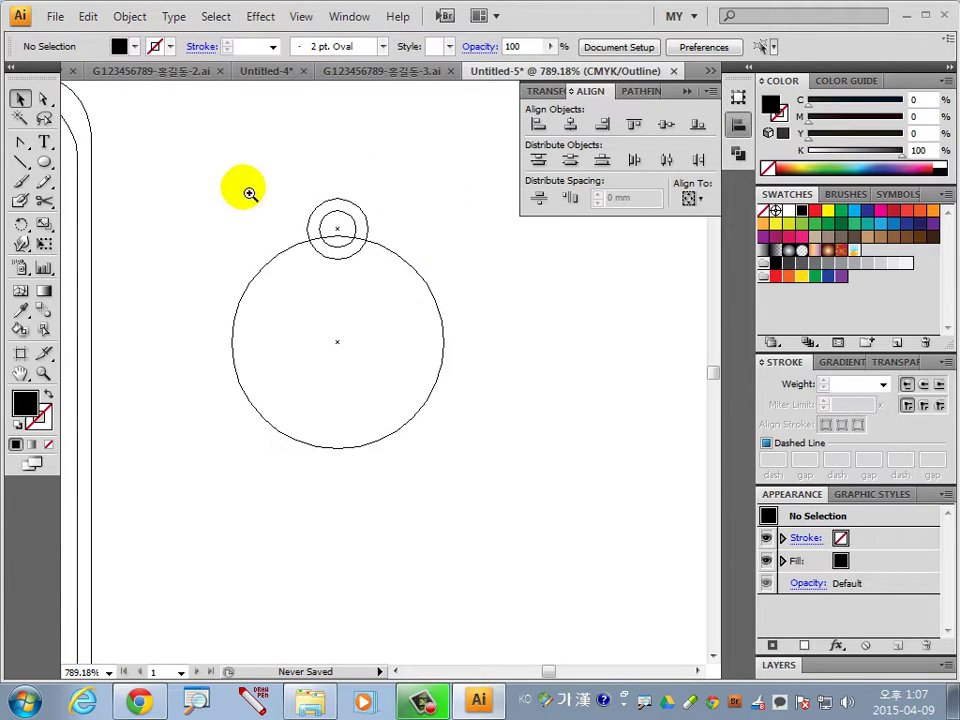
drag(212, 174, 439, 446)
click(458, 250)
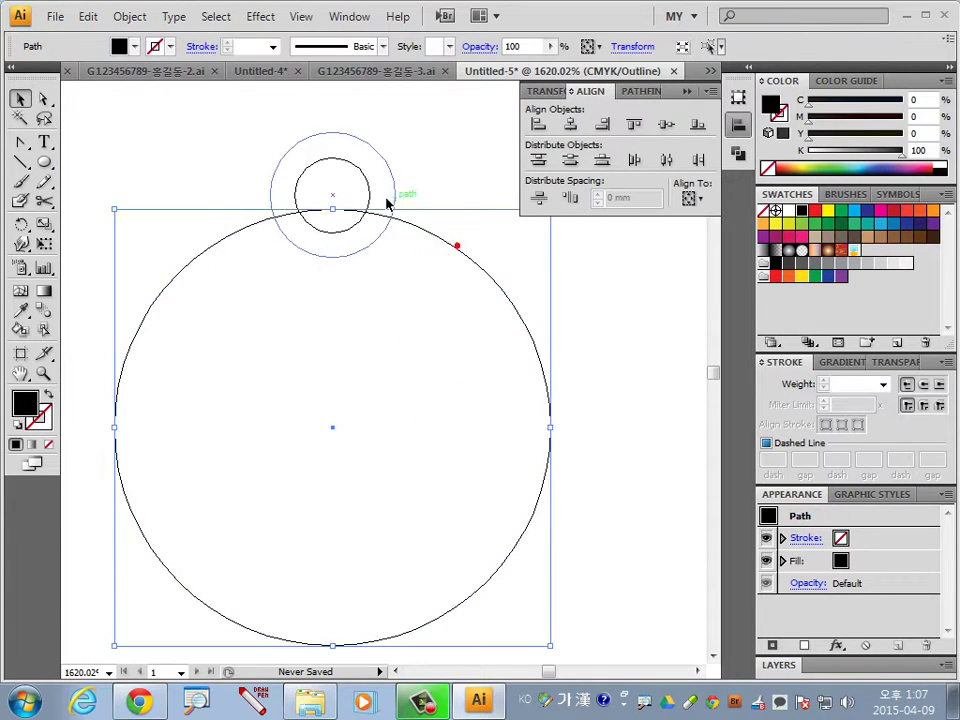
shift+click(397, 190)
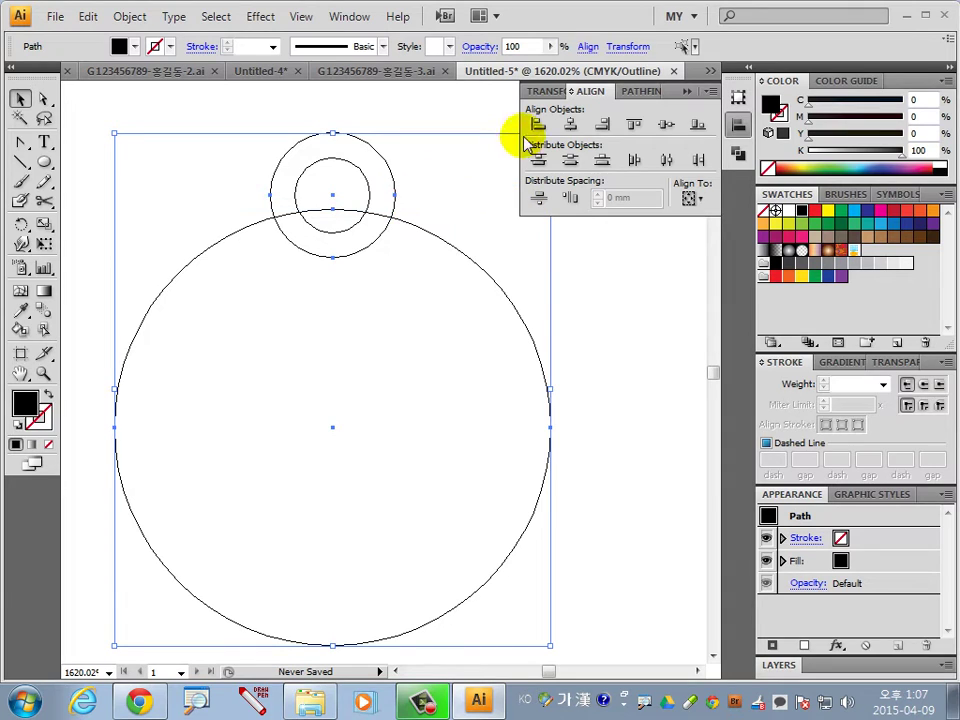
click(643, 92)
click(537, 125)
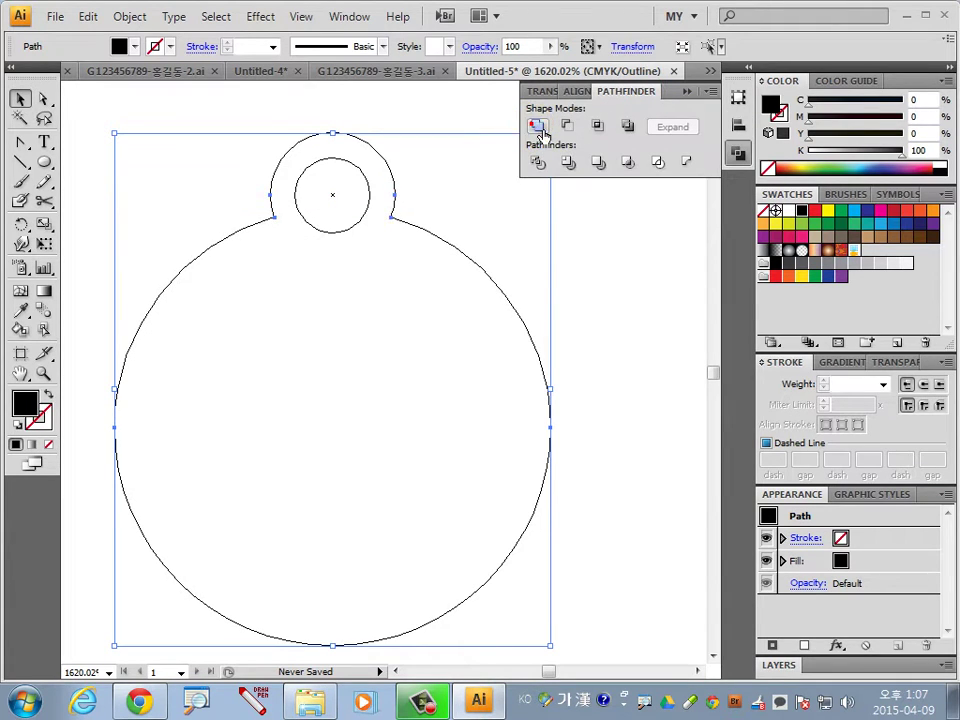
Punch the inner circle out of the merged shape with Minus Front, back in Preview
click(605, 253)
drag(441, 165, 347, 246)
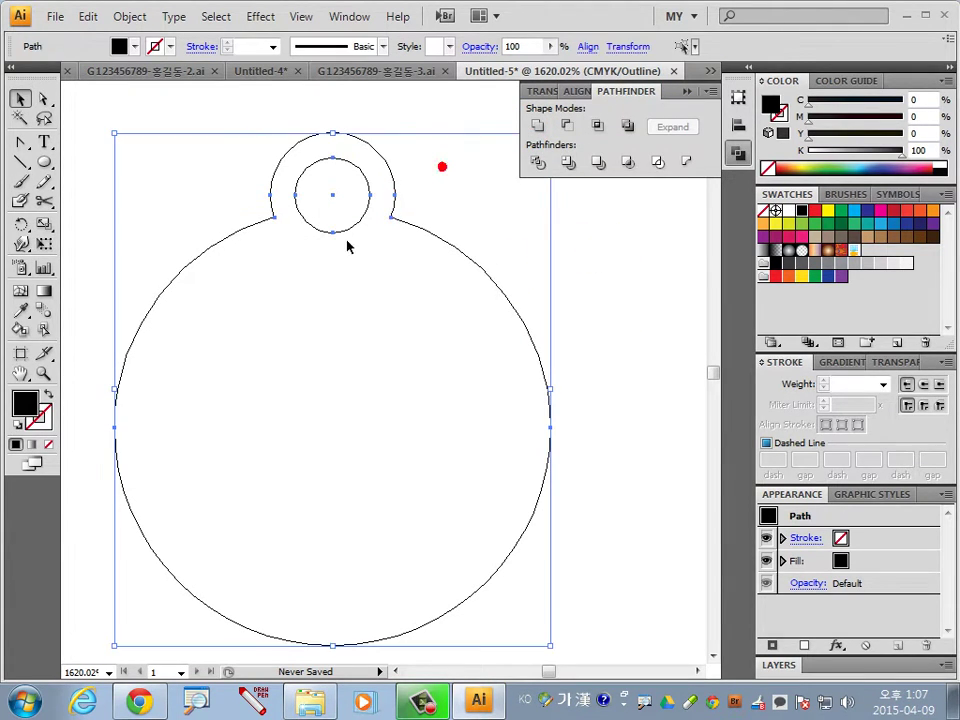
click(567, 126)
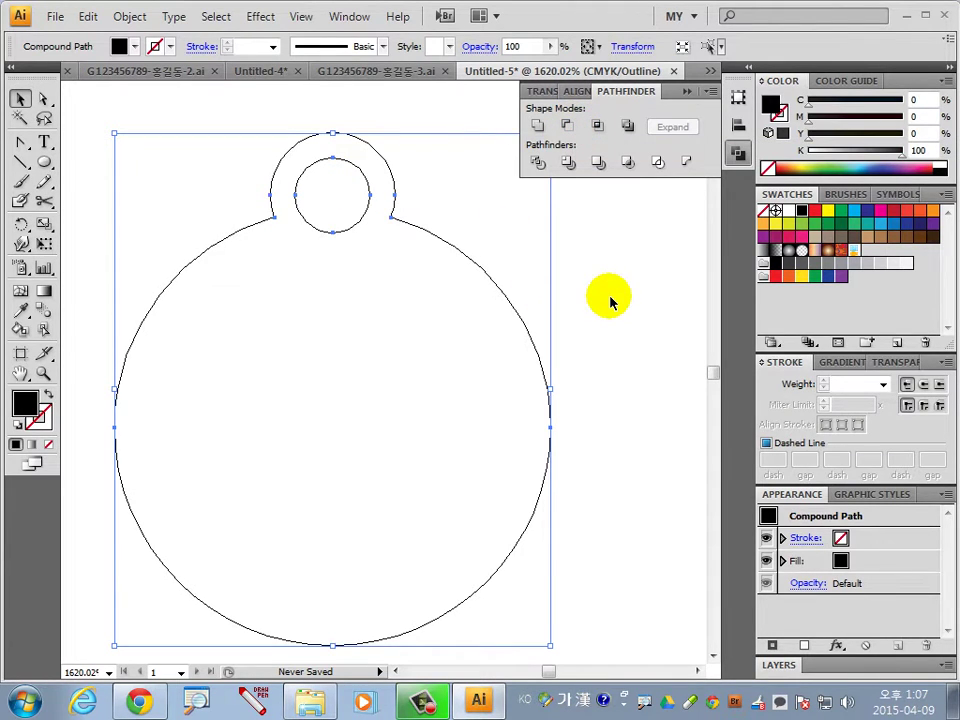
key(ctrl+y)
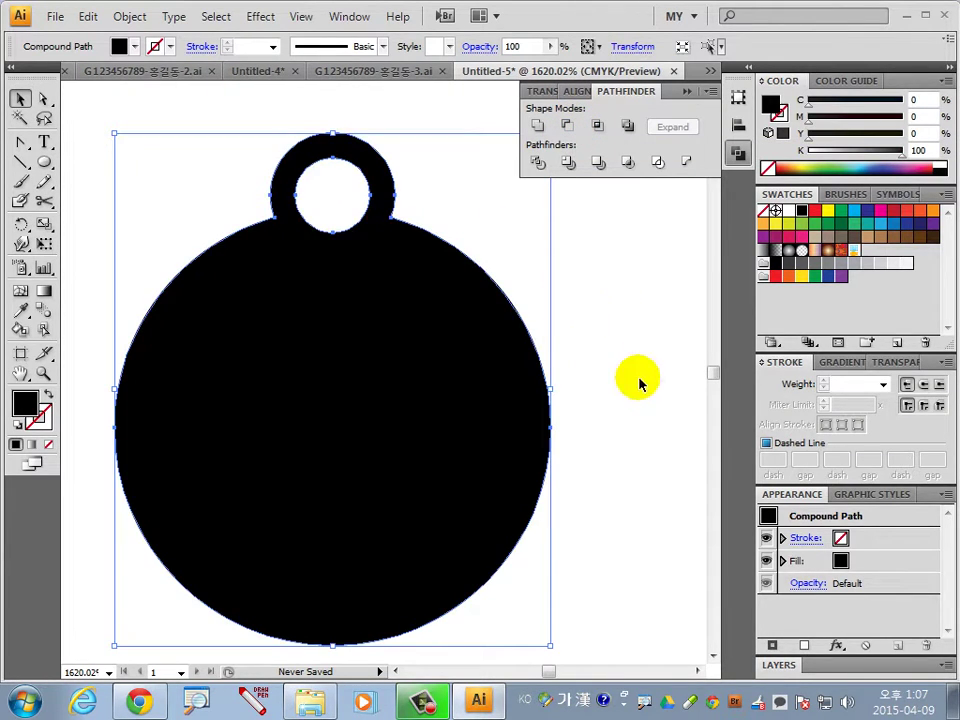
click(640, 379)
Move the round tag onto the yellow tag, rotate it about -20°, and fill it white
key(ctrl+minus)
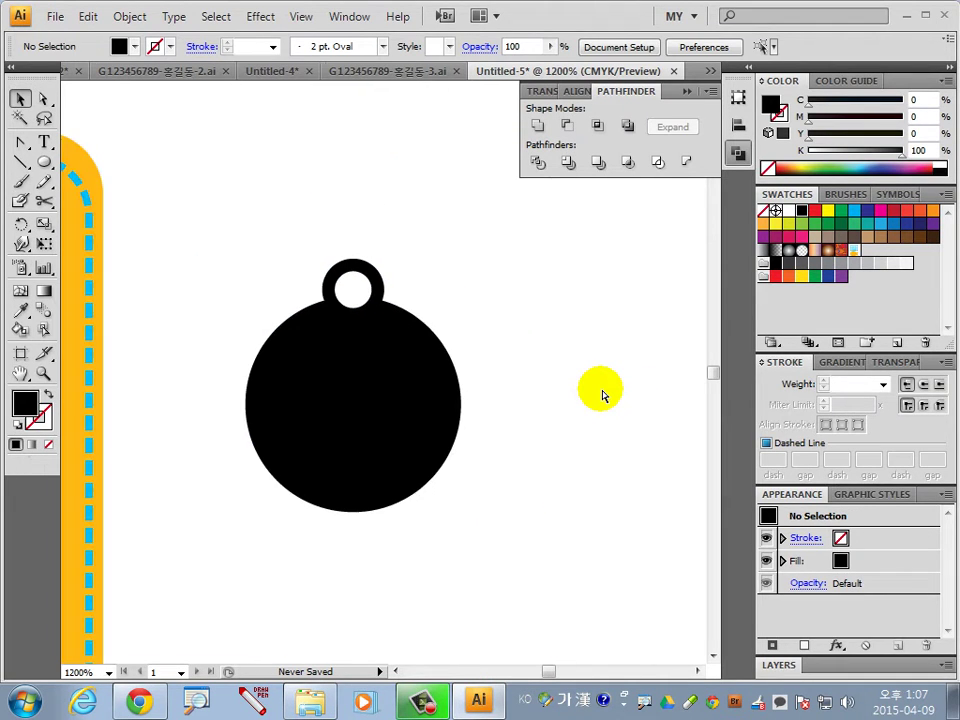
key(ctrl+minus)
drag(513, 461, 692, 494)
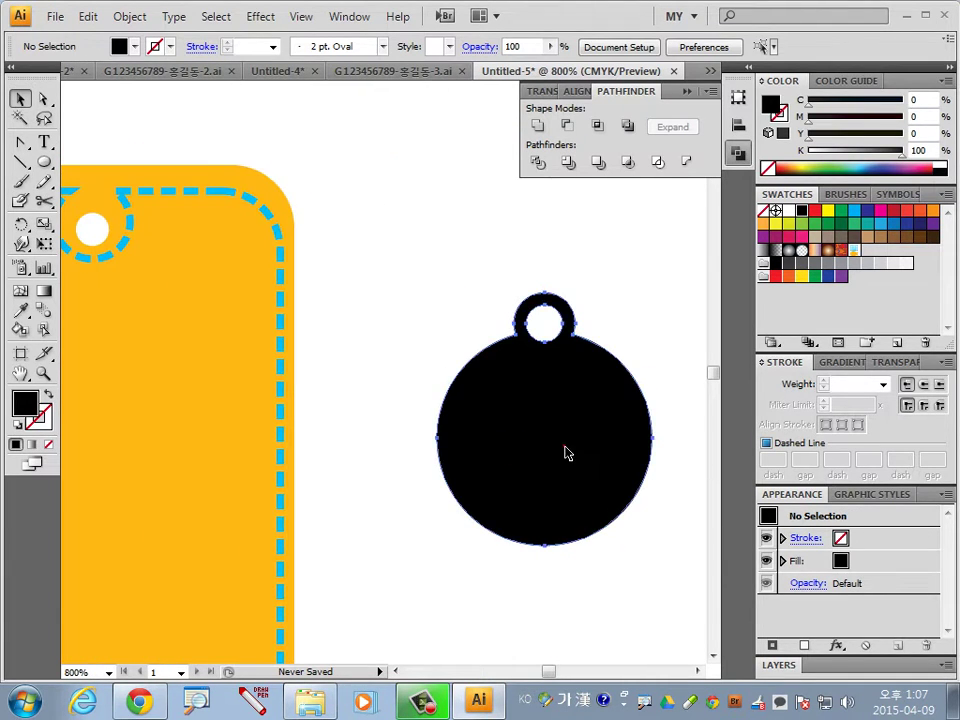
mouse_move(566, 452)
mouse_down()
mouse_move(206, 474)
mouse_move(565, 494)
mouse_move(430, 404)
mouse_move(440, 404)
mouse_up()
mouse_move(553, 527)
mouse_down()
mouse_move(535, 543)
mouse_move(493, 551)
mouse_up()
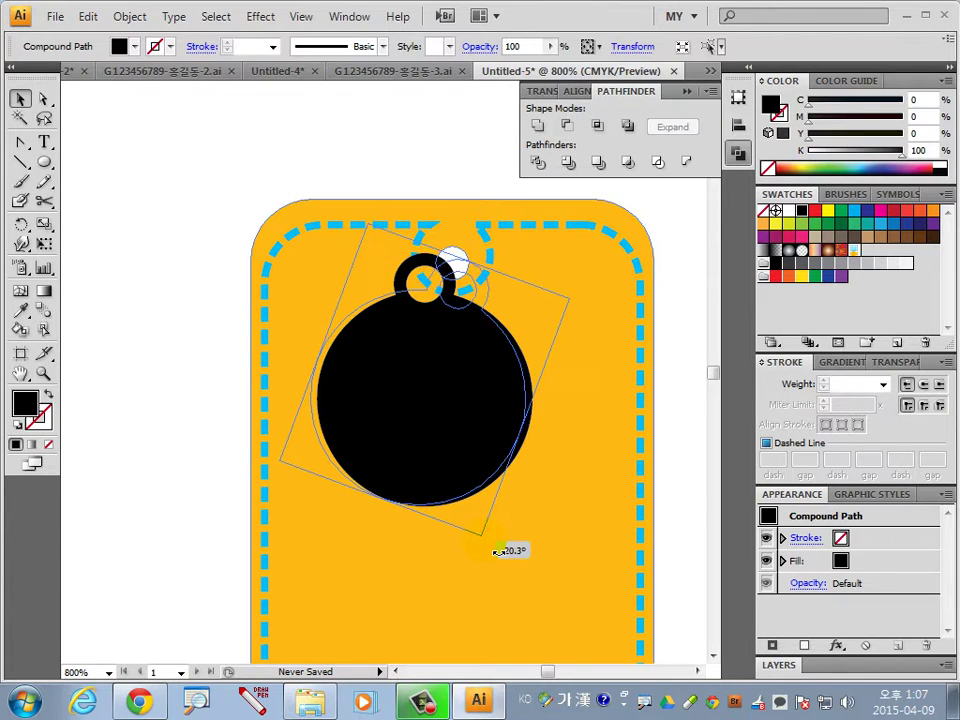
drag(456, 403, 450, 422)
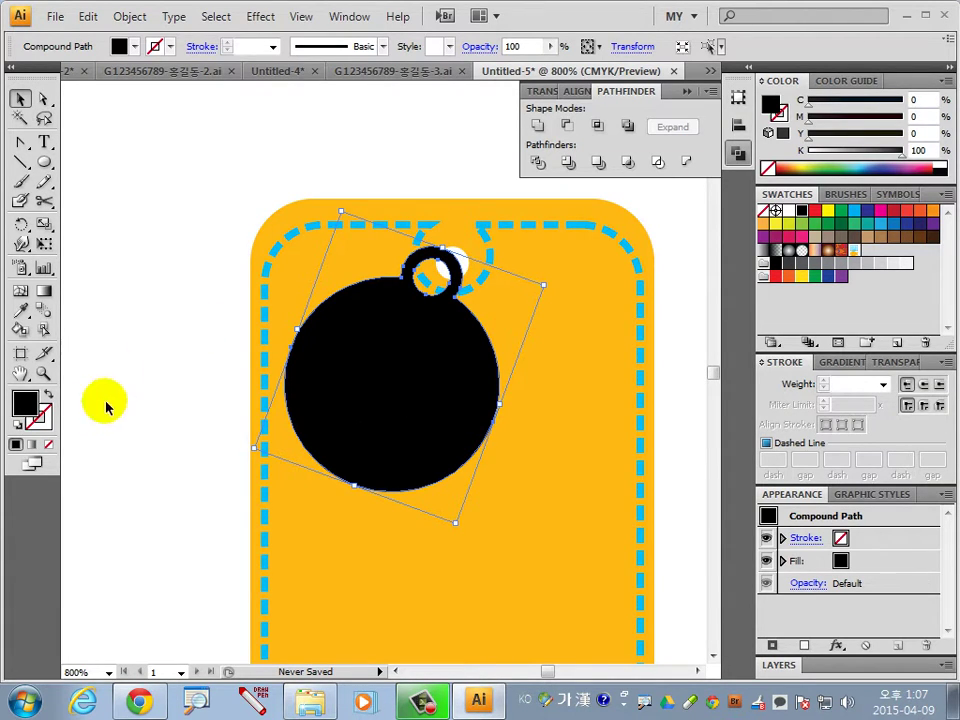
click(790, 211)
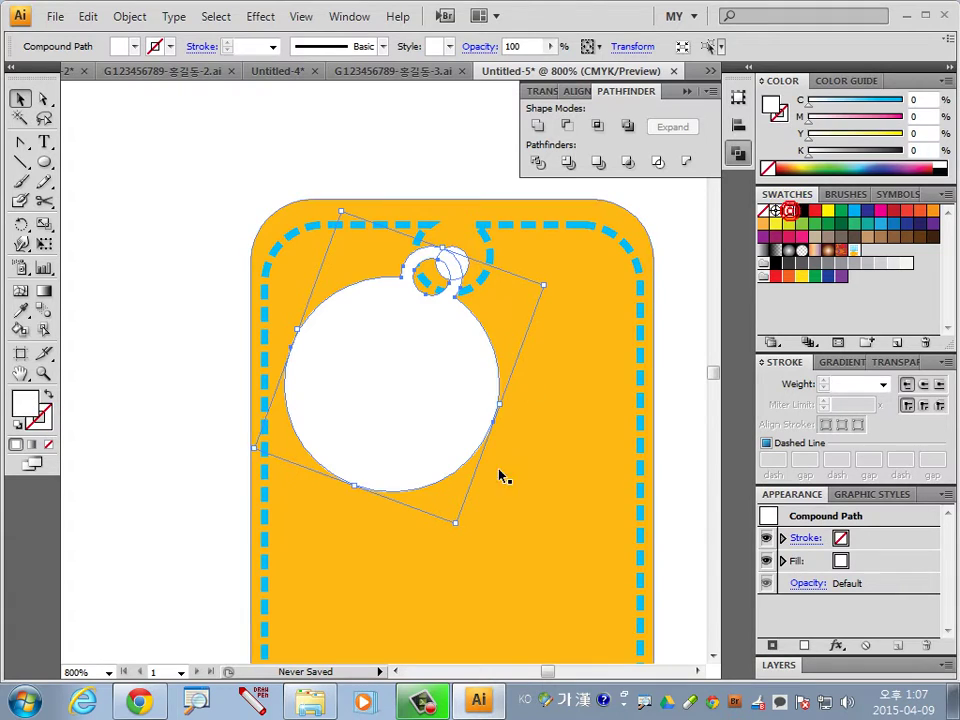
click(474, 158)
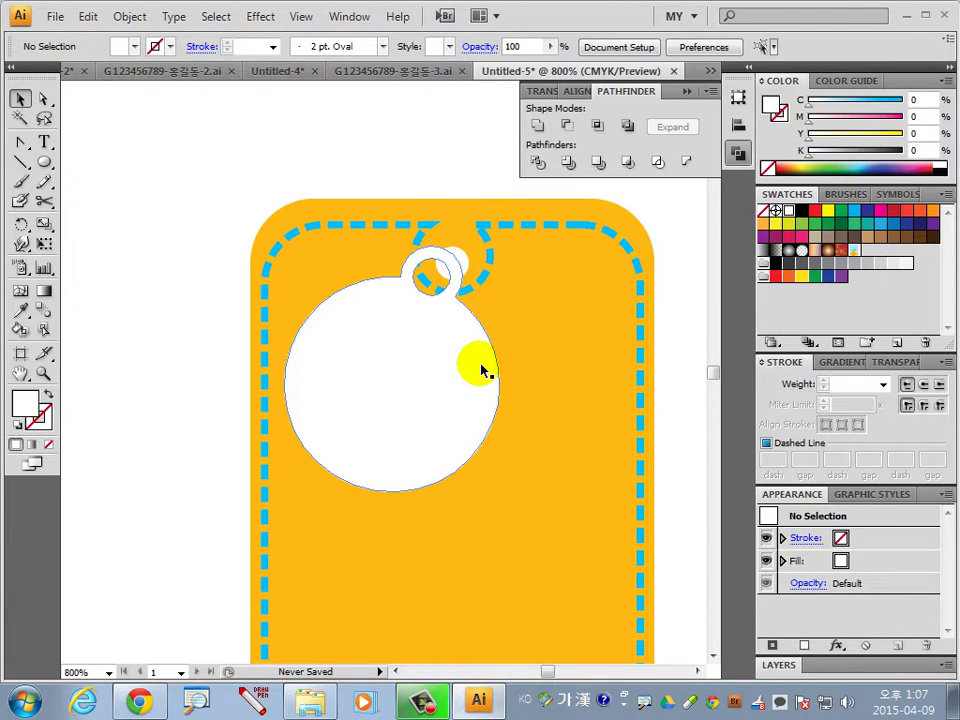
Draw a smaller circle centred inside the white round tag
click(44, 162)
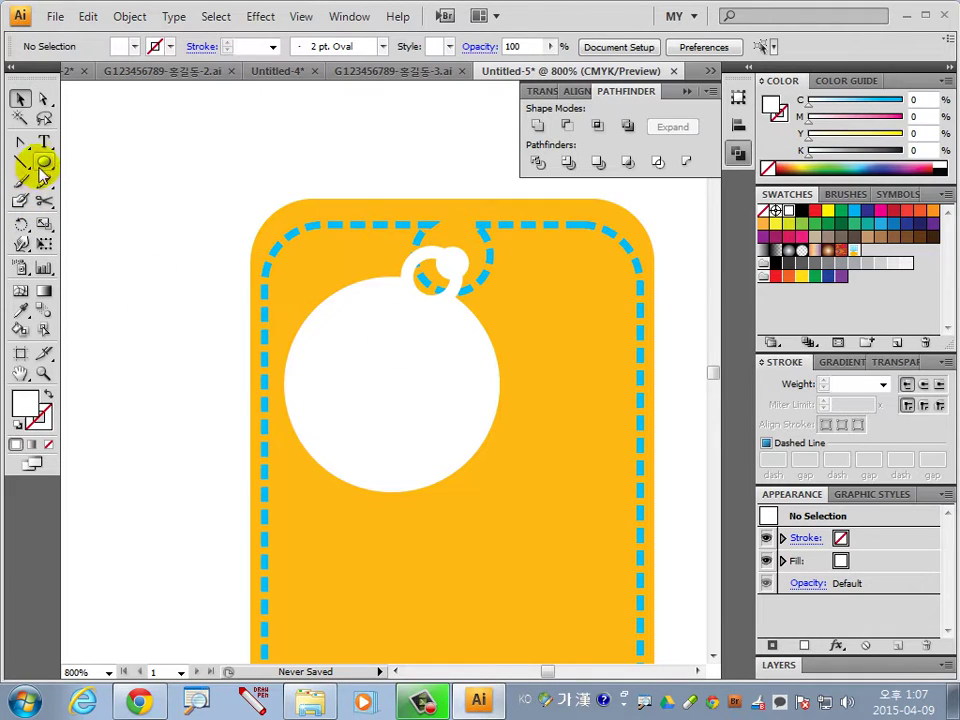
click(397, 392)
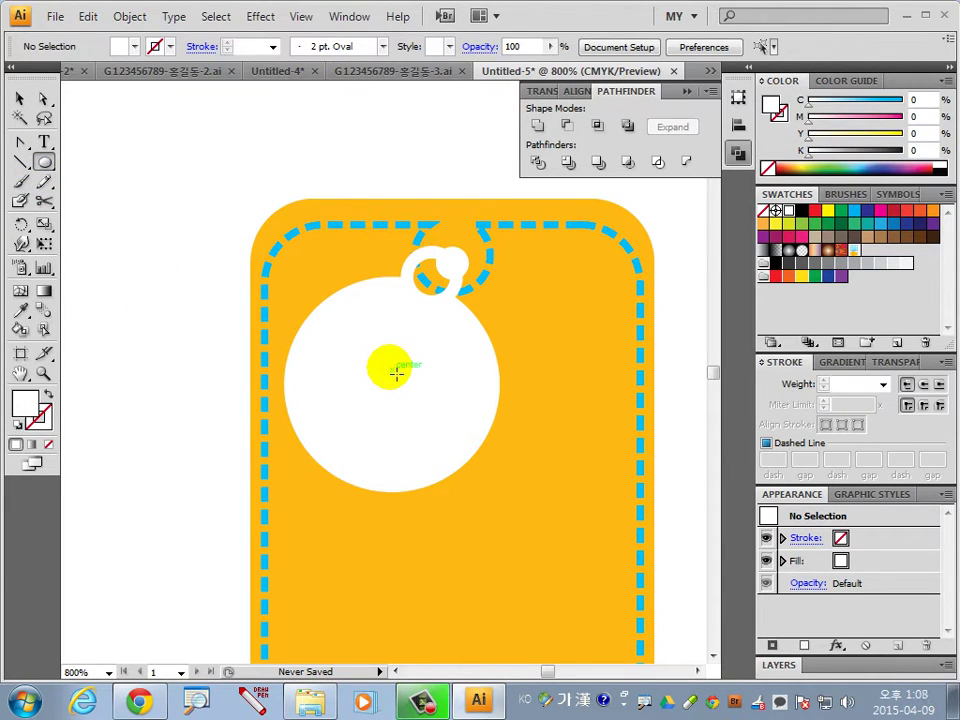
drag(399, 378, 484, 291)
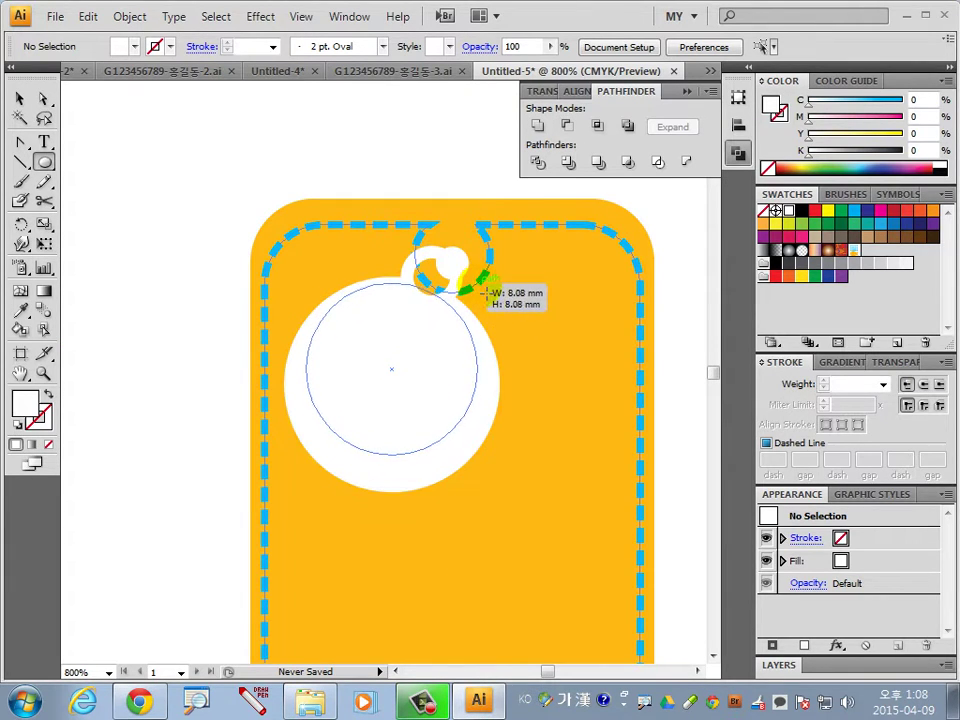
drag(484, 291, 482, 278)
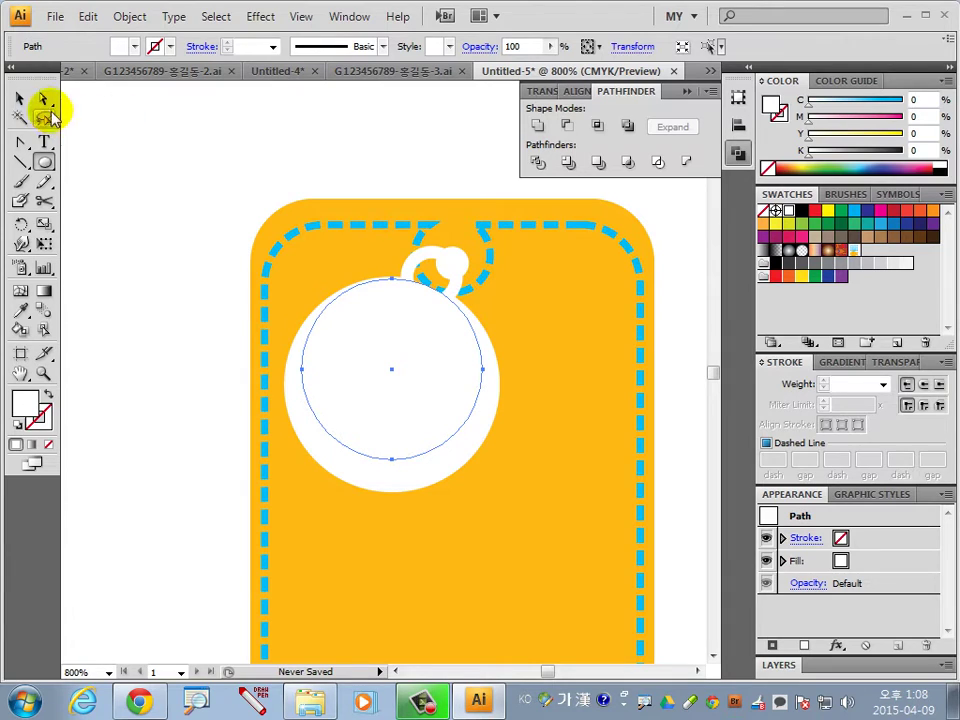
click(20, 99)
drag(407, 381, 393, 392)
Fill the inner circle purple with C80 M100 Y0 K0
click(30, 410)
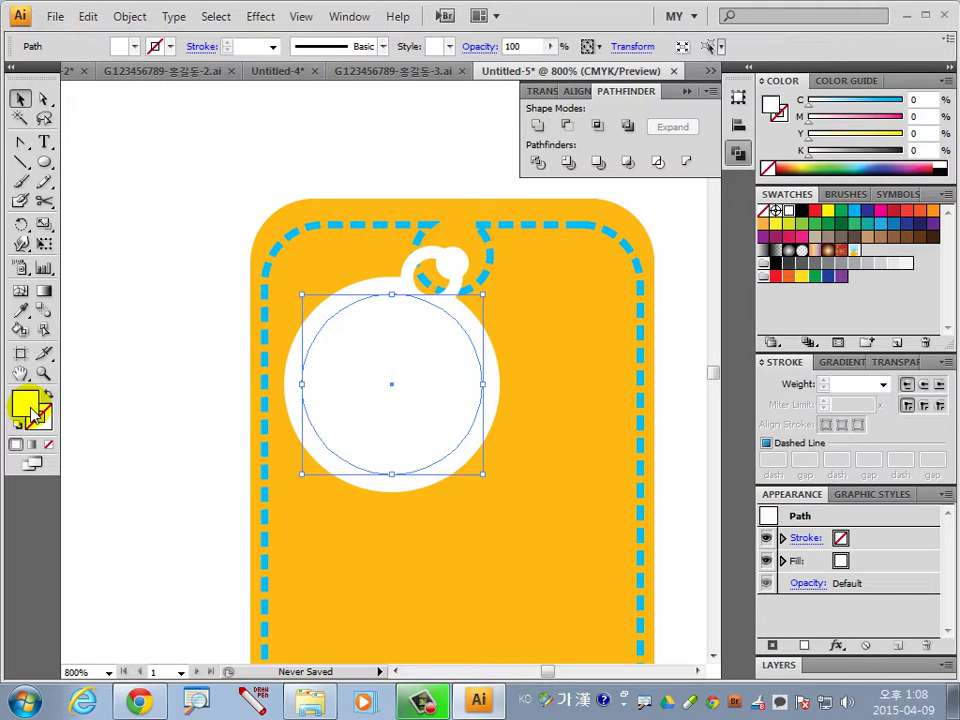
click(918, 100)
text(80)
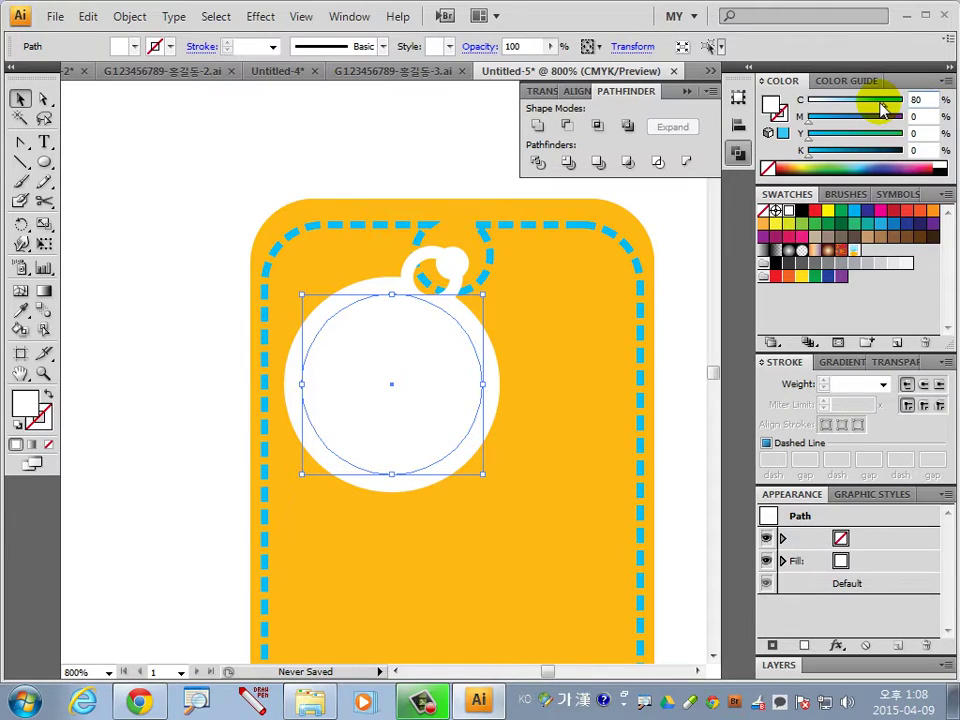
key(Return)
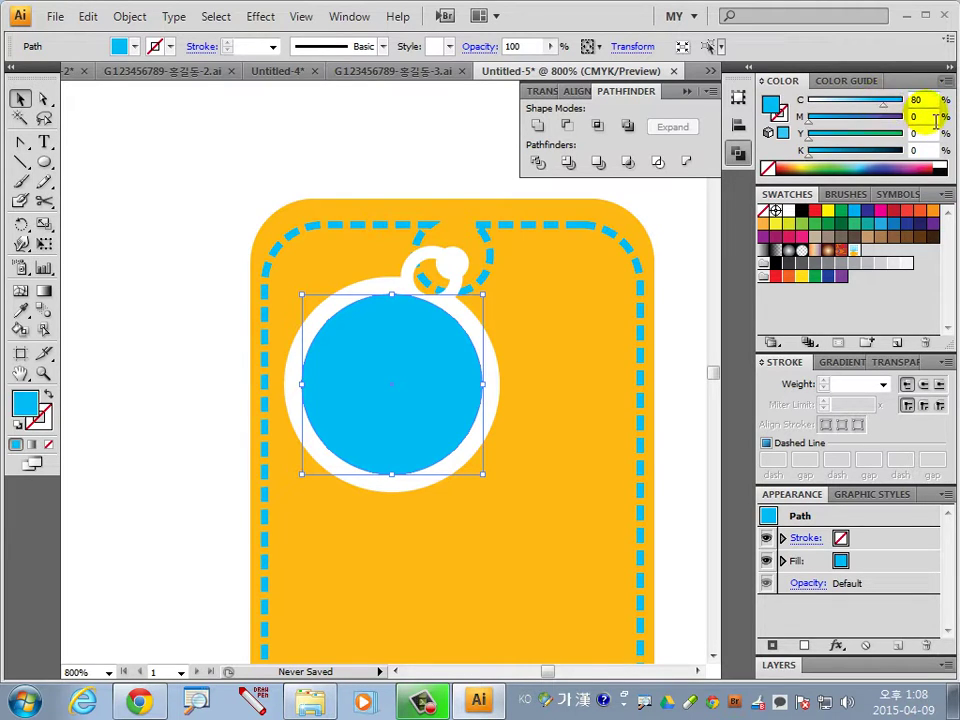
click(916, 117)
text(100)
key(Return)
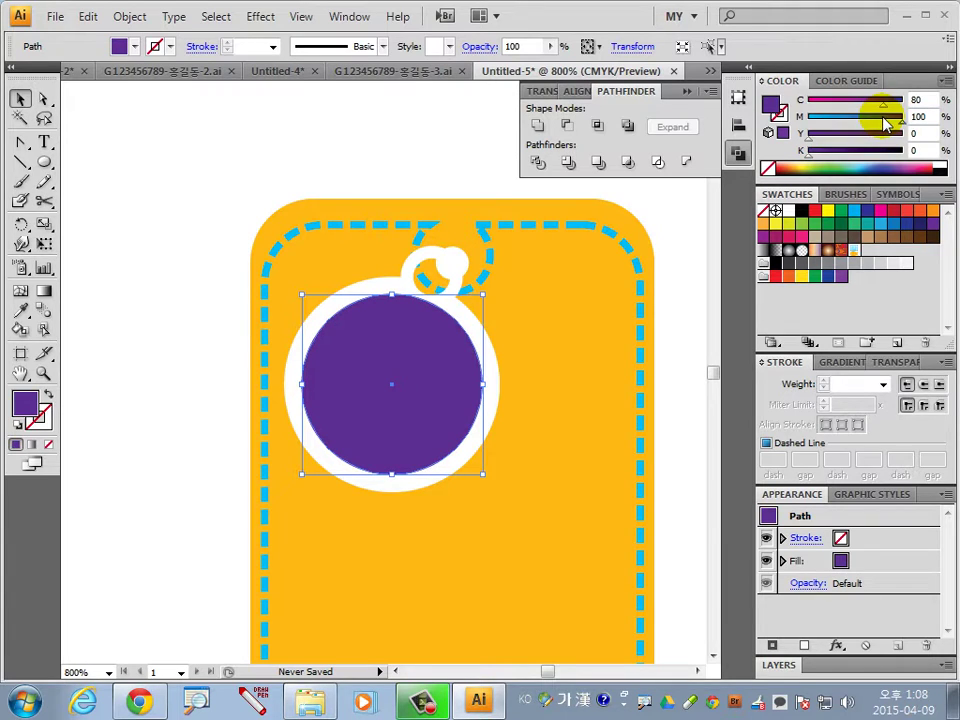
click(378, 138)
click(43, 143)
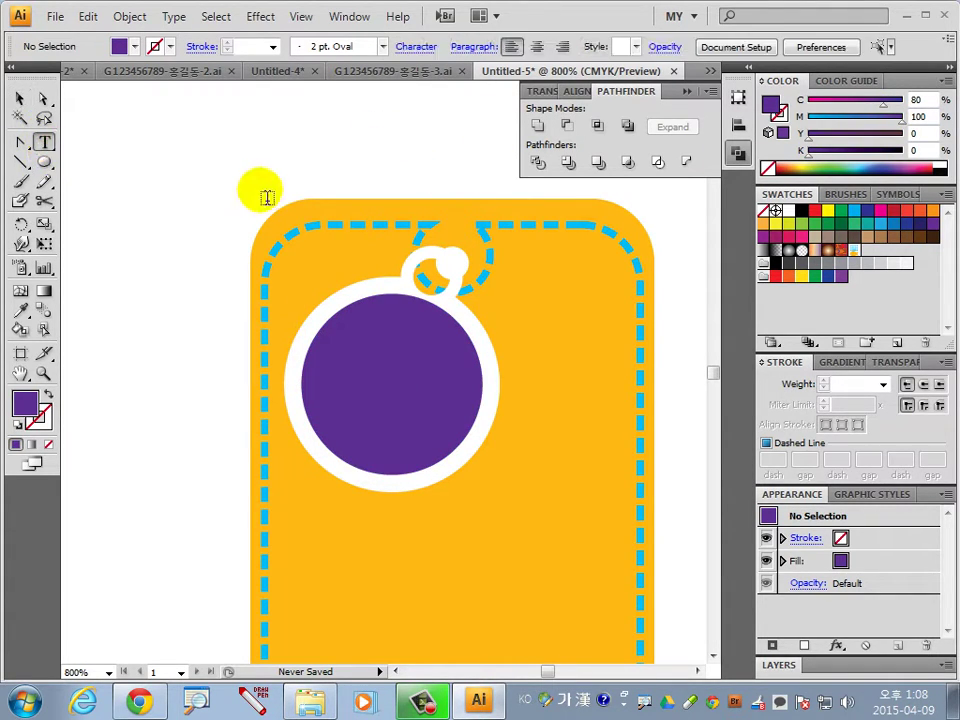
Type the word 'Sale' above the tag with a capital S
click(400, 199)
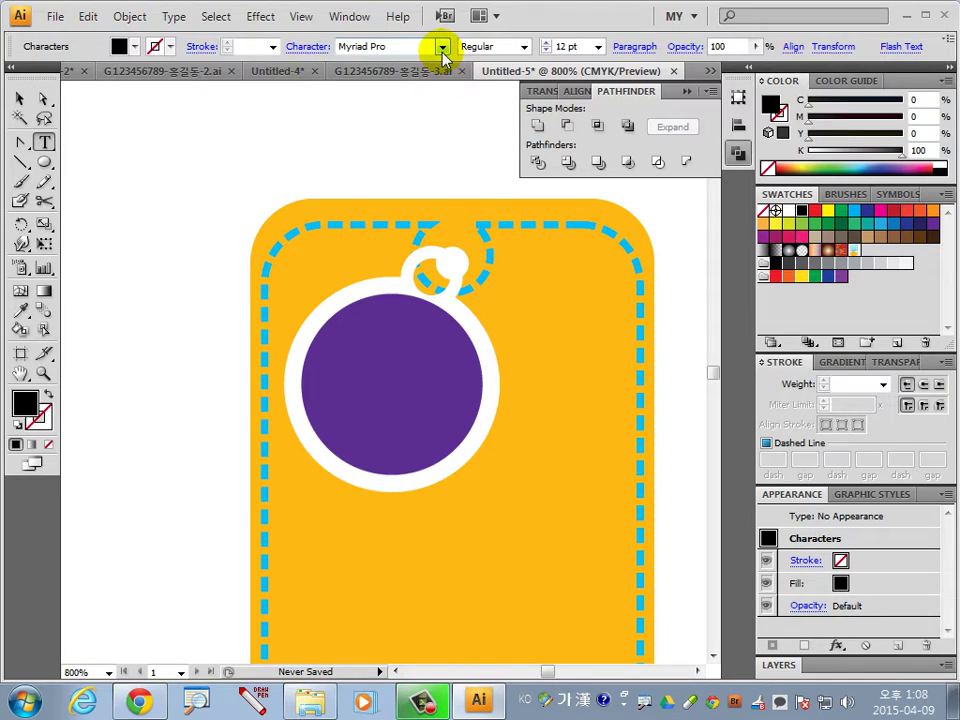
text(ㄴㅁ)
key(ctrl+z)
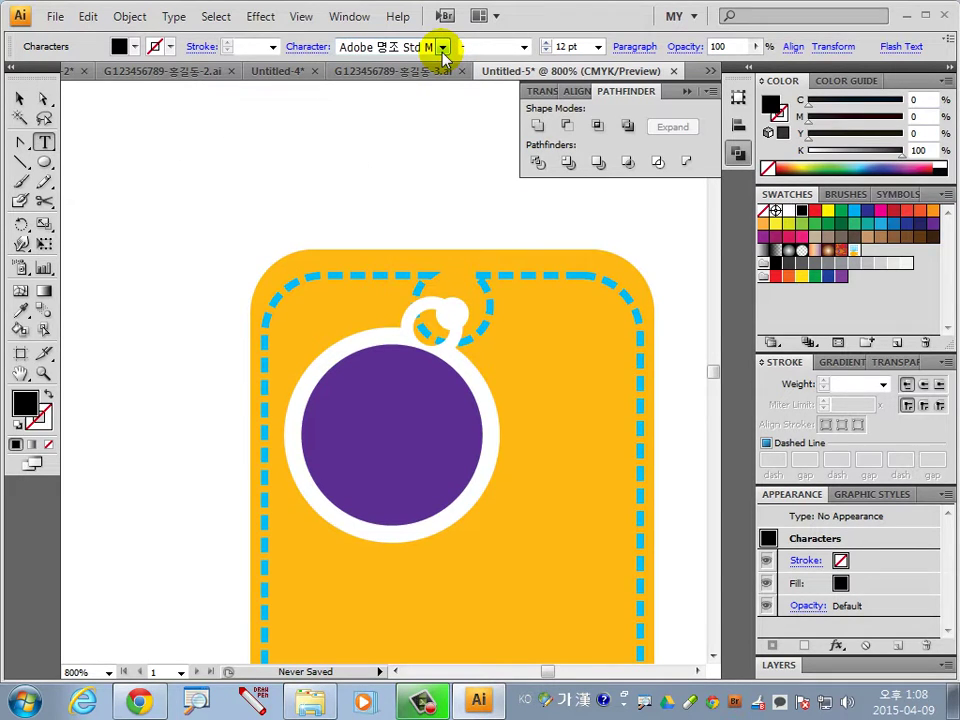
text(sal)
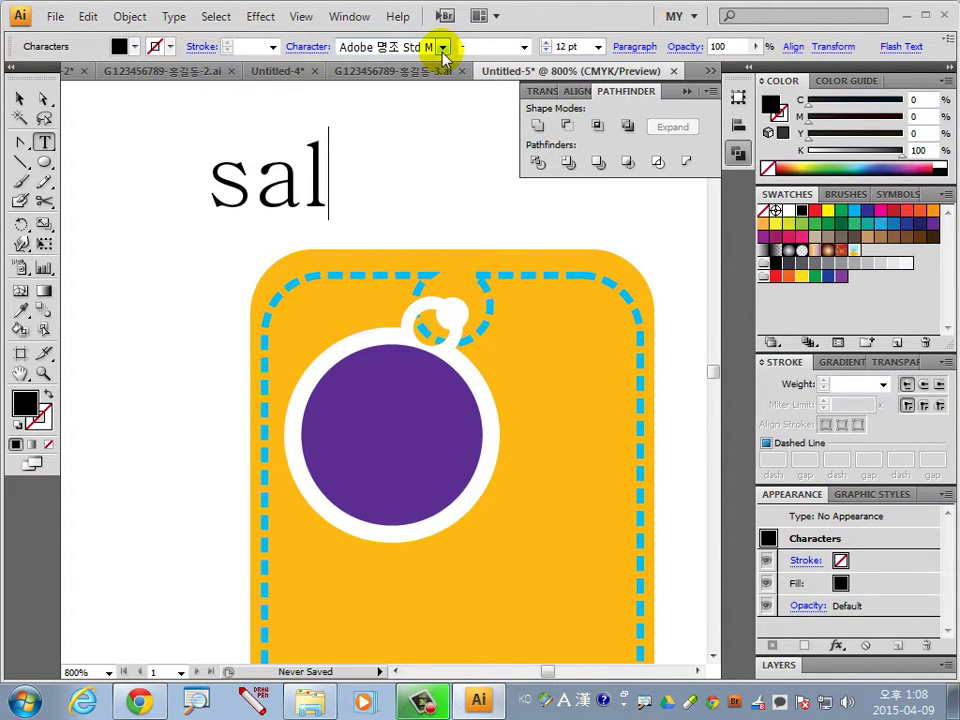
text(e)
drag(253, 208, 199, 195)
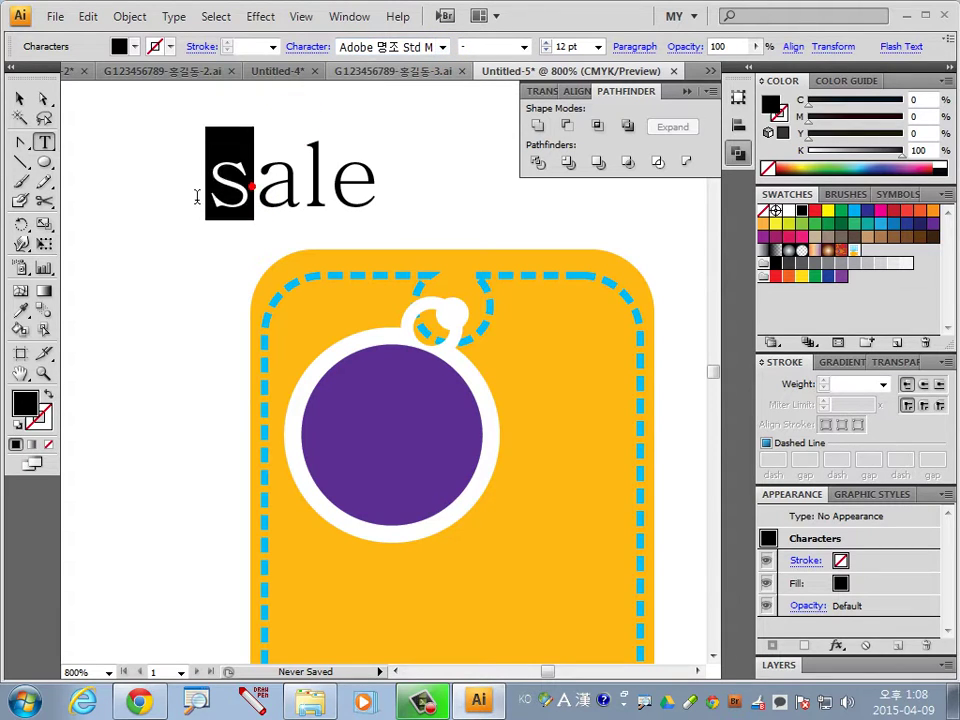
text(S)
click(19, 98)
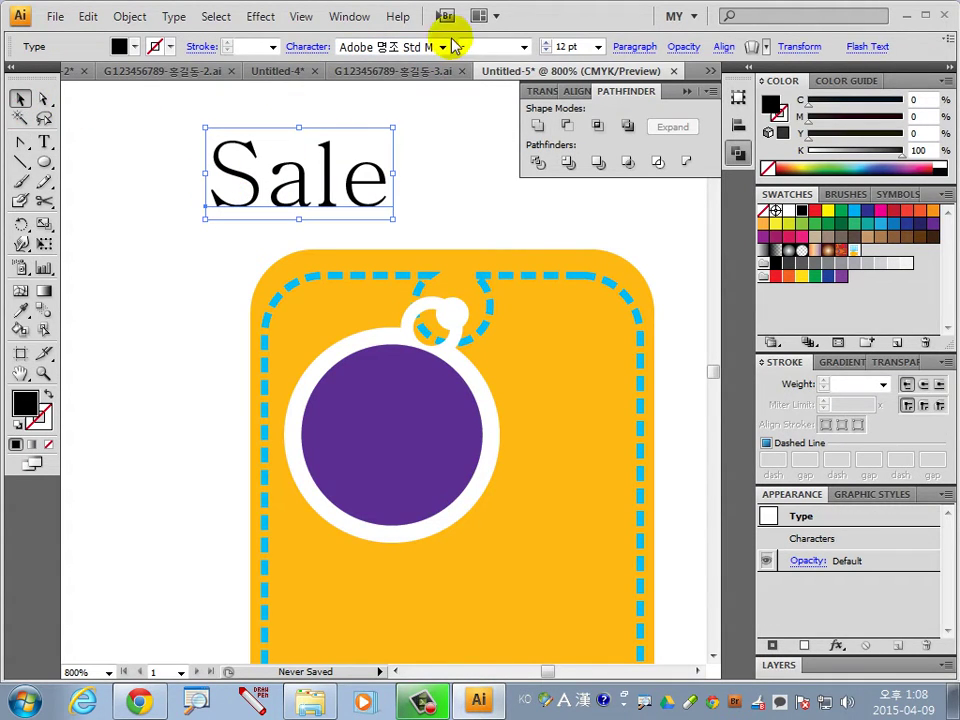
Set the Sale text's font to Arial Regular
click(443, 47)
drag(494, 91, 494, 106)
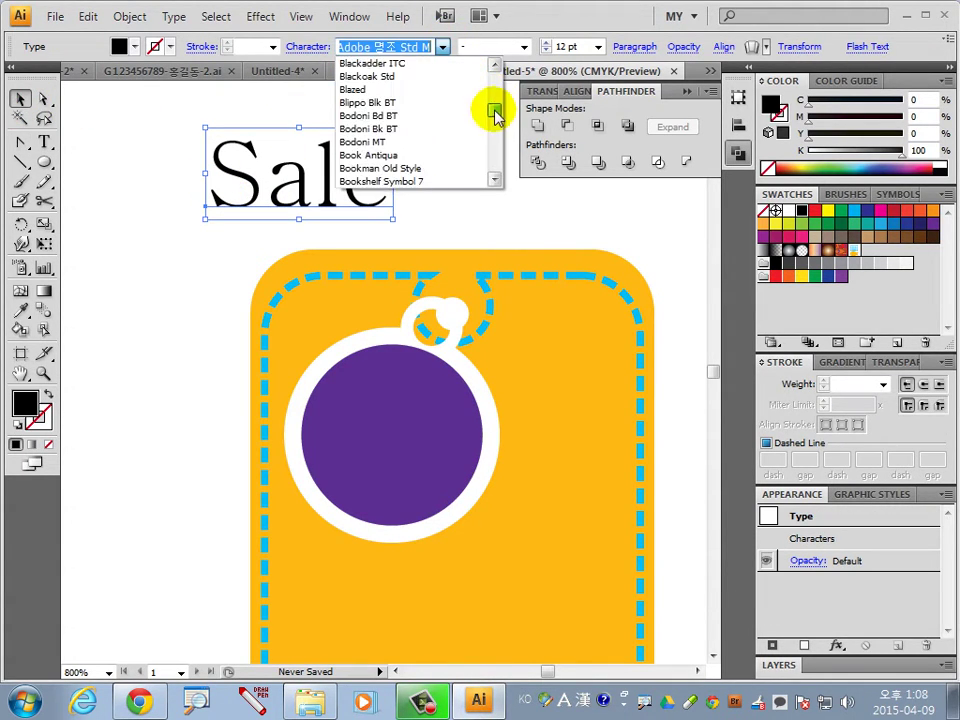
scroll(405, 178, down, 1)
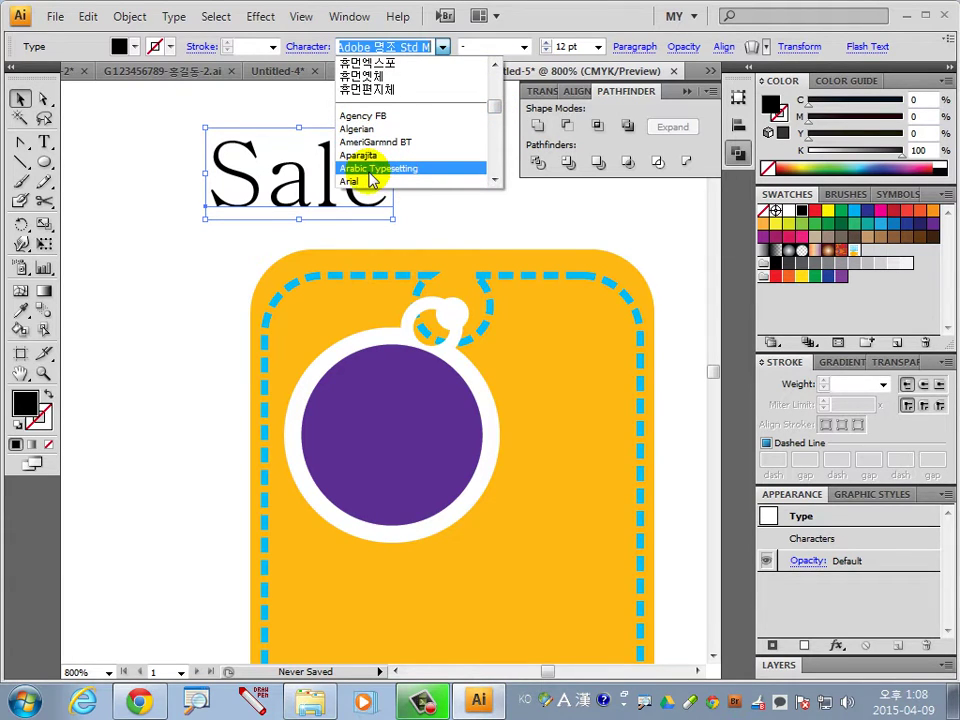
click(380, 181)
click(476, 46)
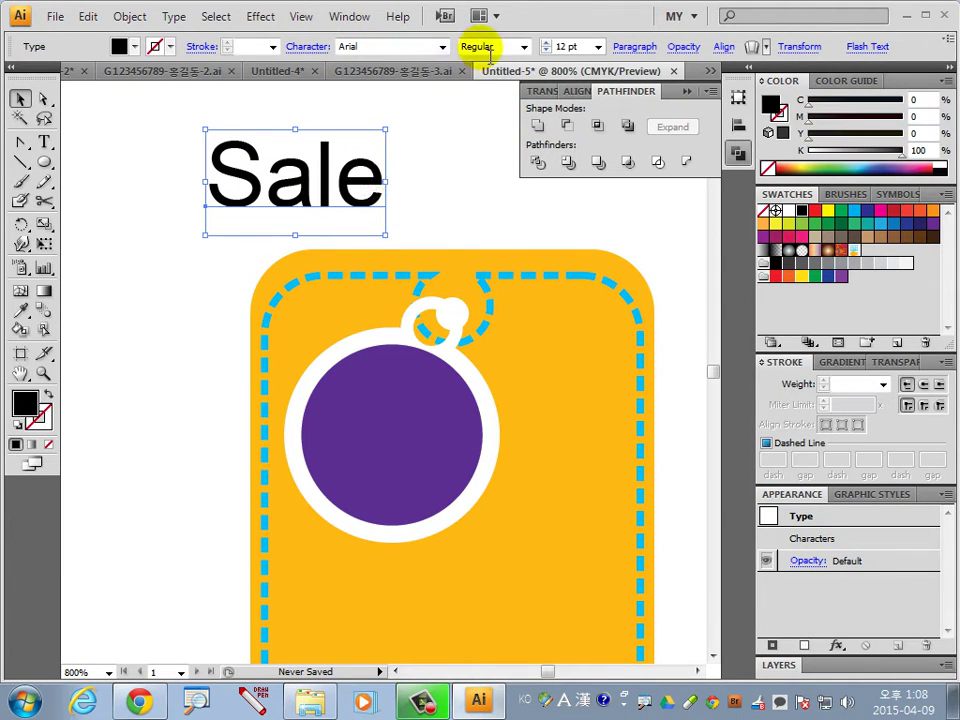
click(523, 47)
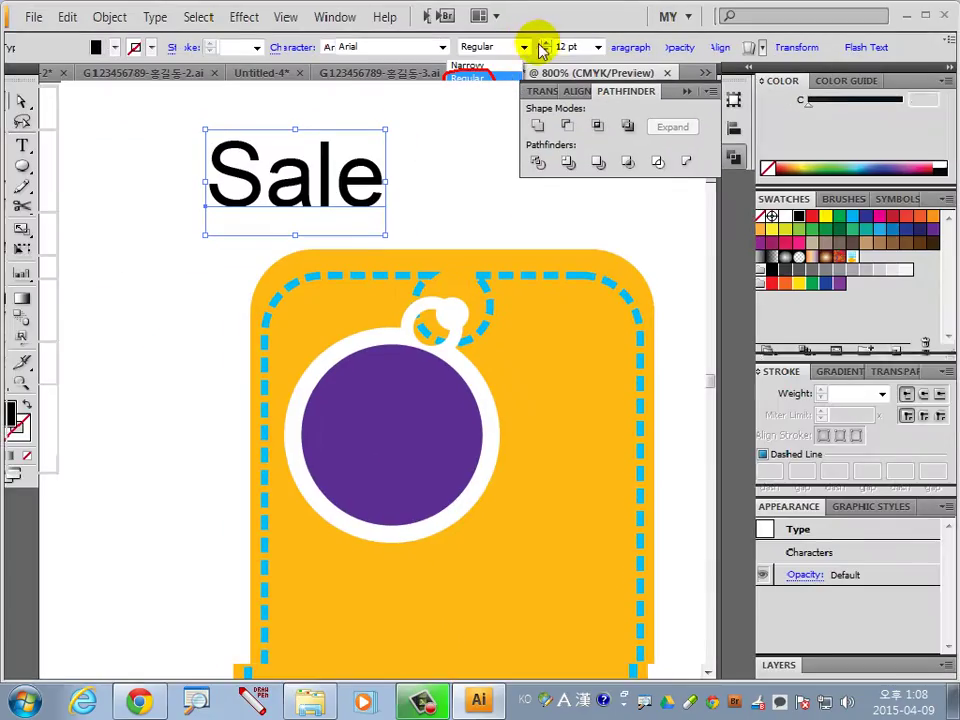
click(521, 47)
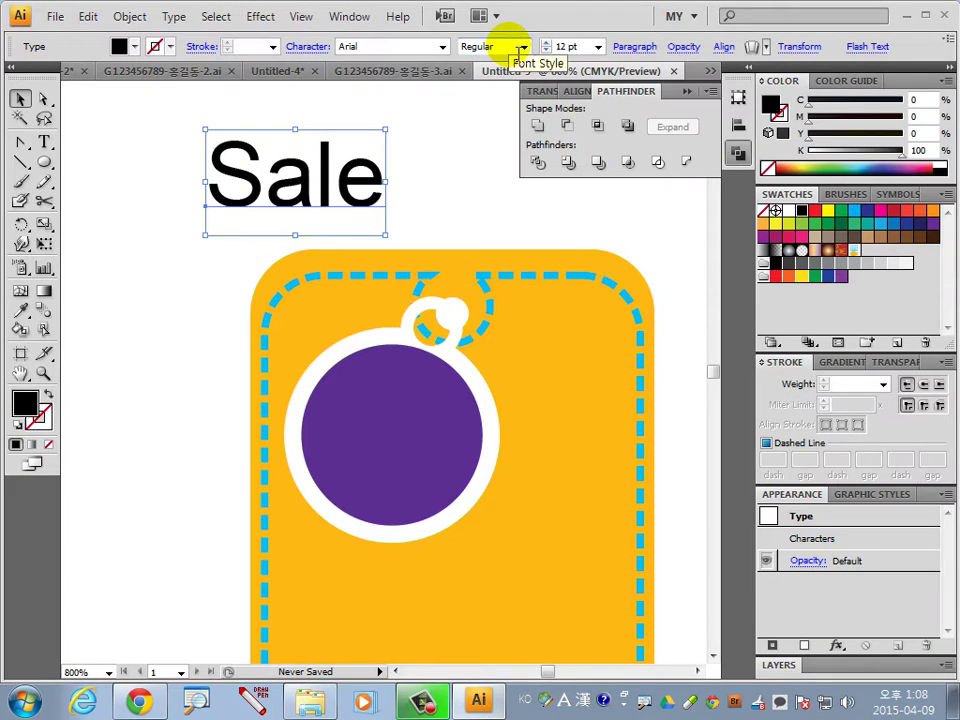
Shrink Sale, place it on the purple circle, make it white and rotate it 39°
drag(385, 130, 346, 154)
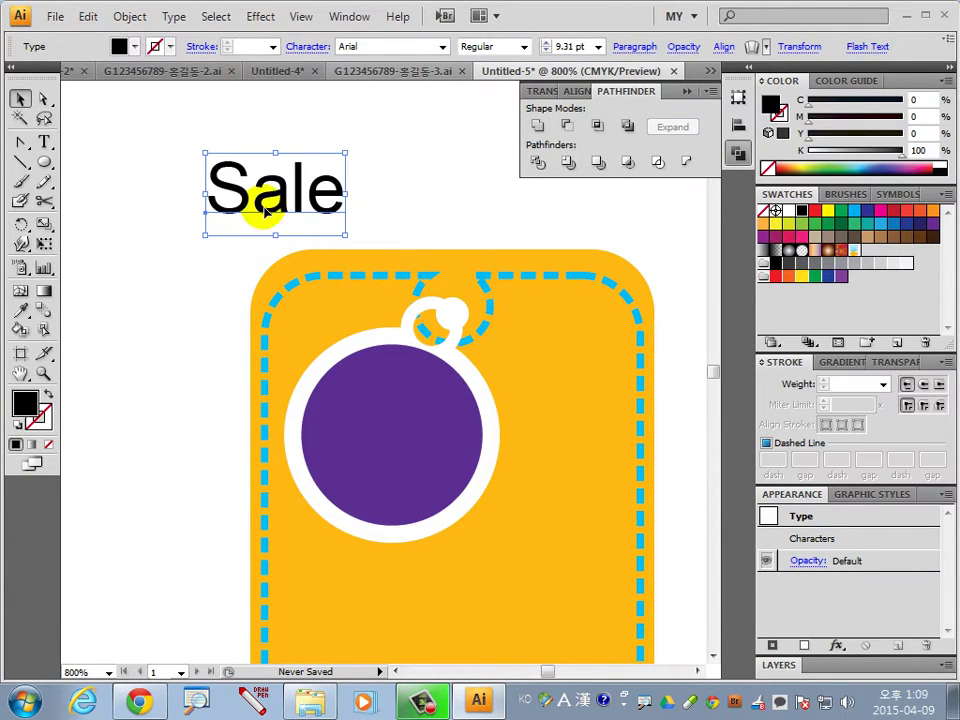
drag(257, 204, 374, 445)
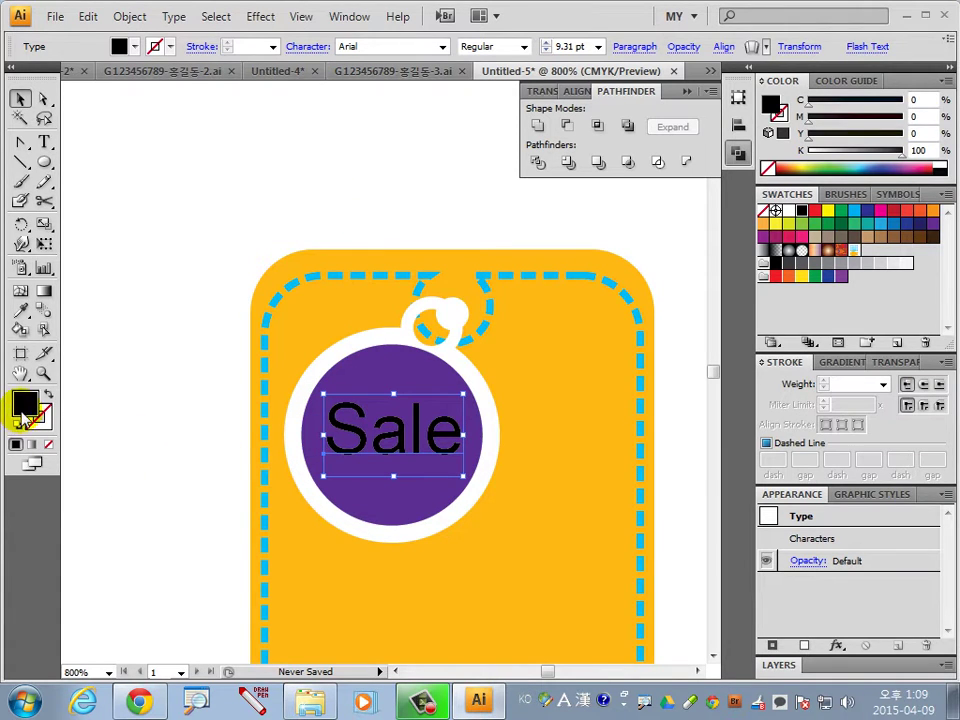
drag(789, 211, 440, 458)
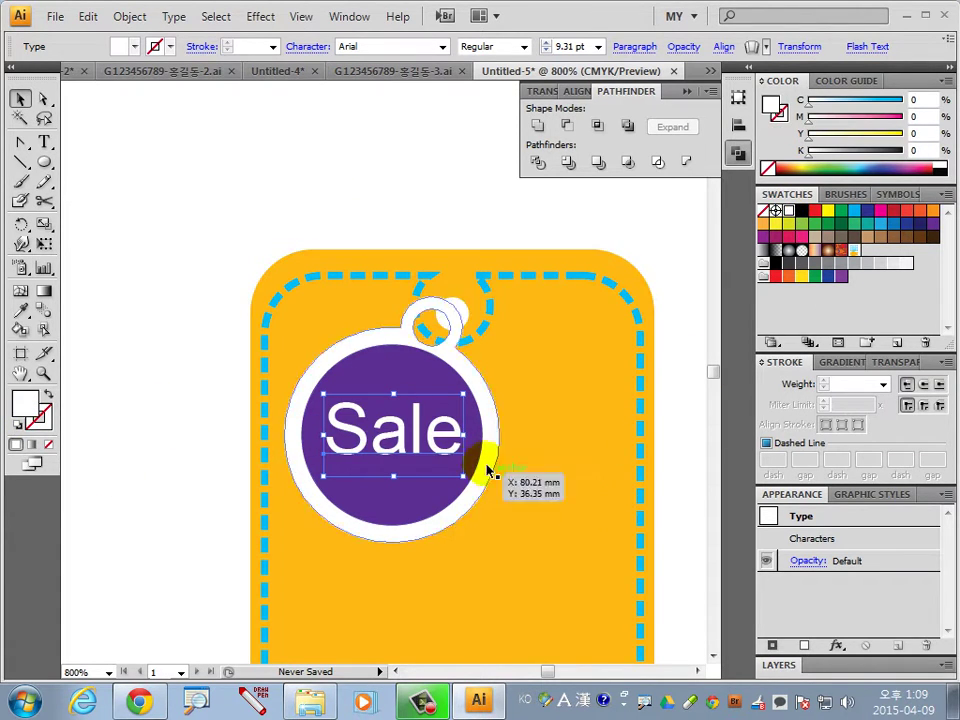
key(Down)
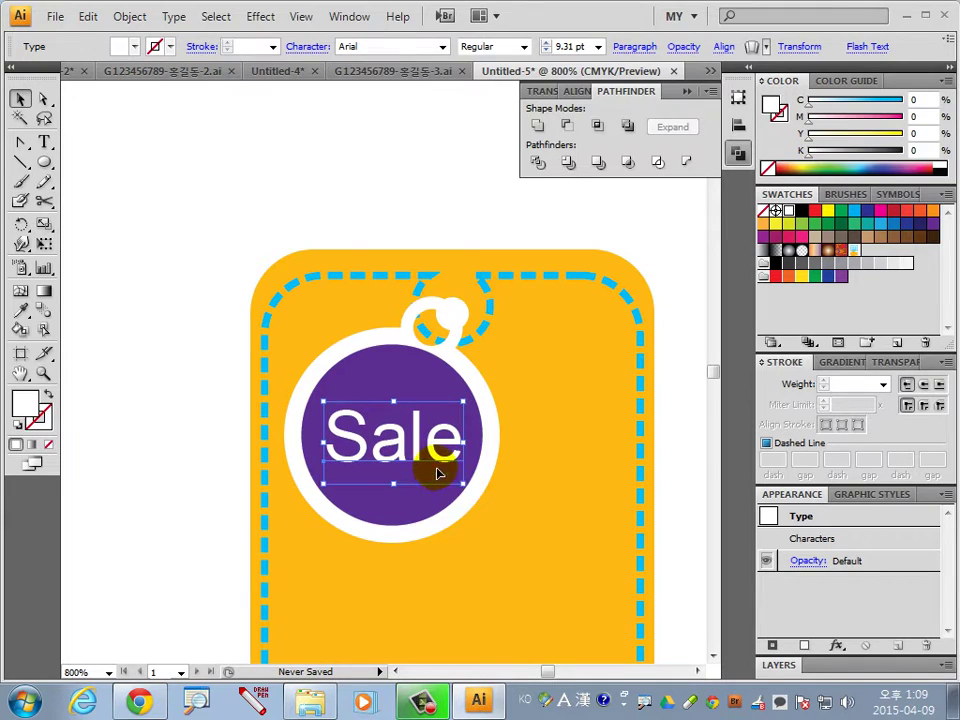
drag(478, 506, 504, 446)
click(416, 216)
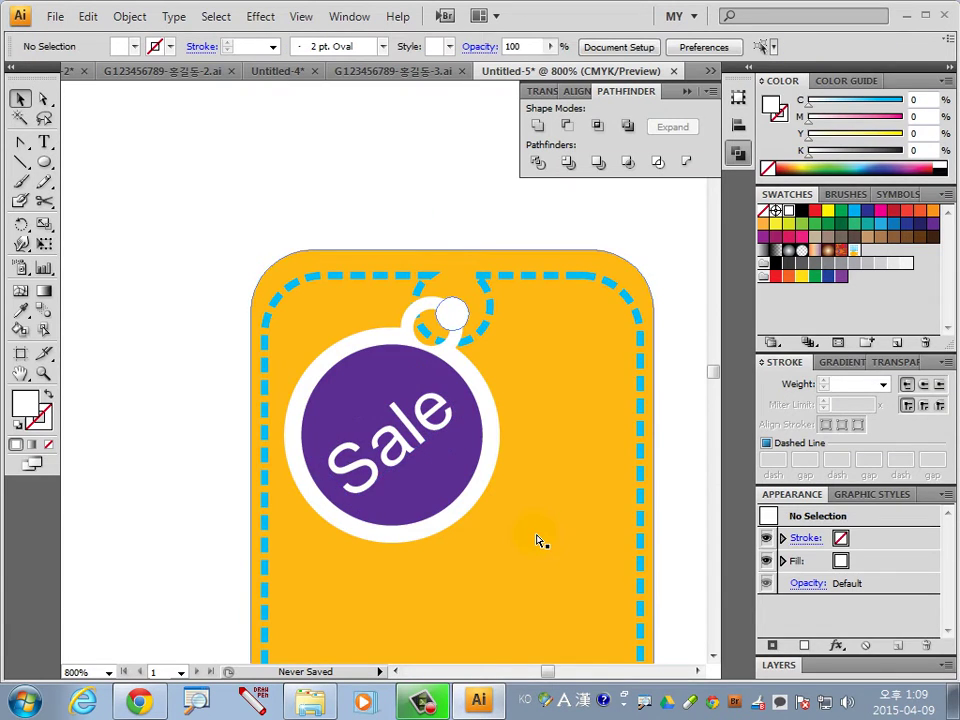
key(ctrl+minus)
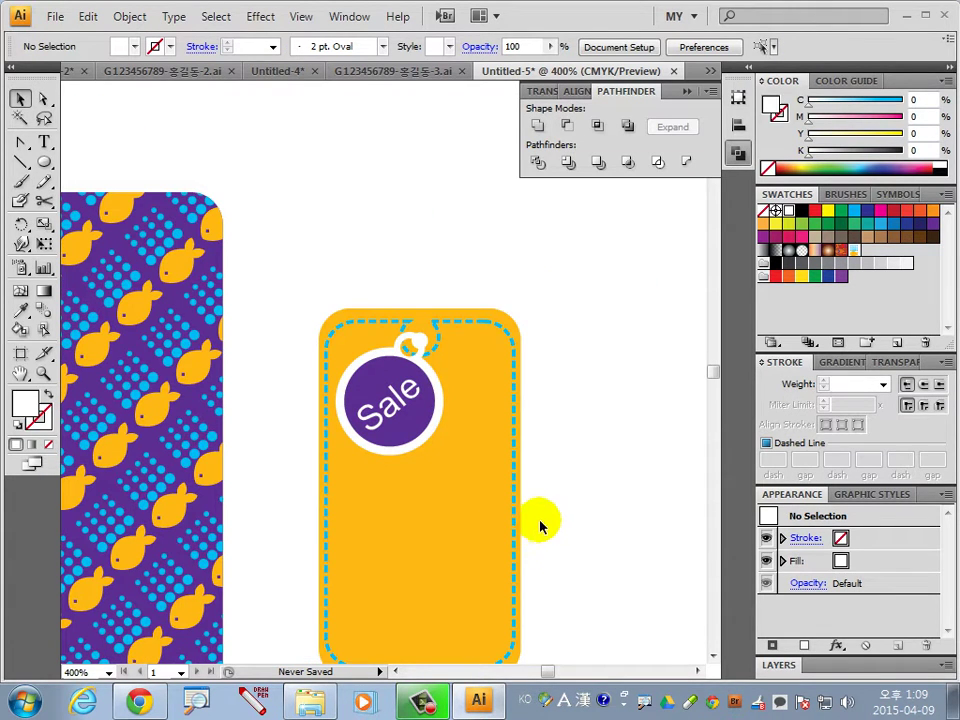
Group the white Sale circle with its Sale text
drag(328, 321, 547, 412)
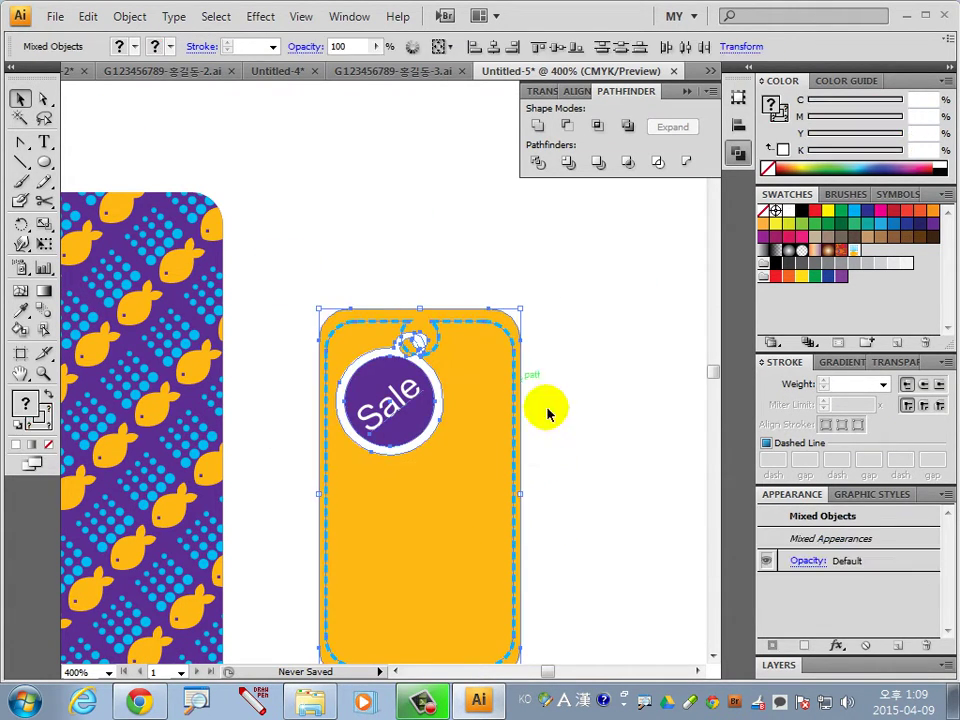
click(573, 452)
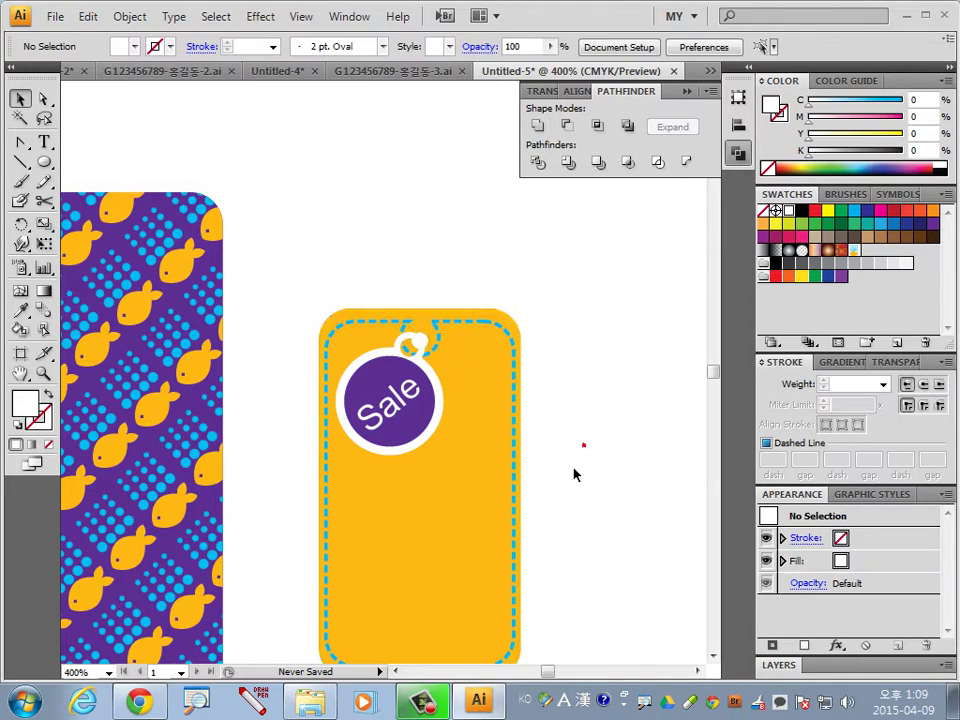
drag(421, 337, 428, 345)
click(428, 345)
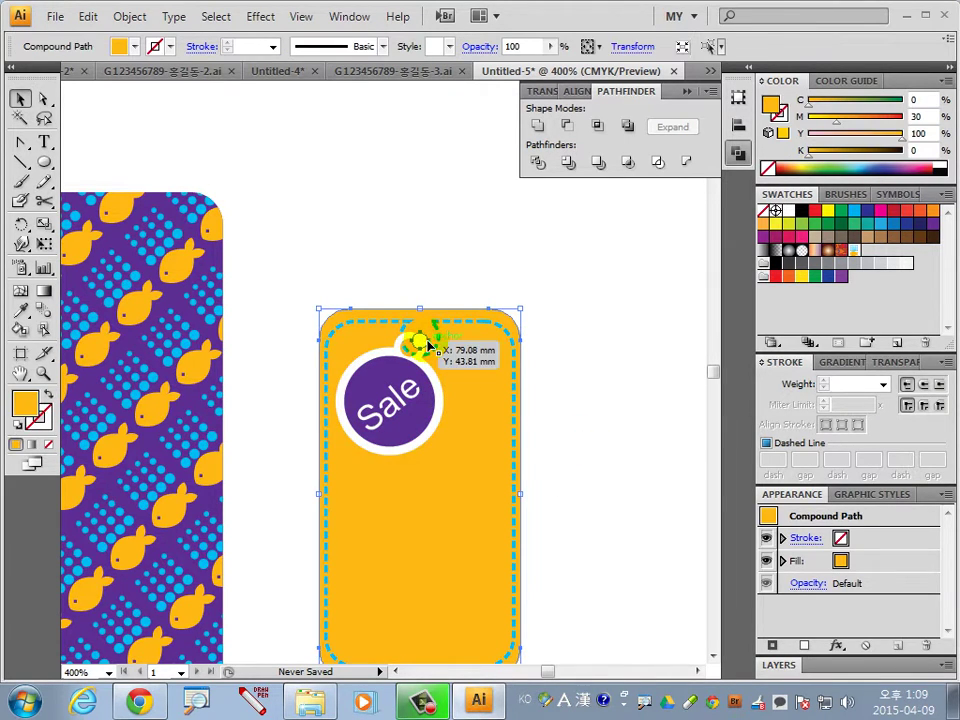
click(416, 286)
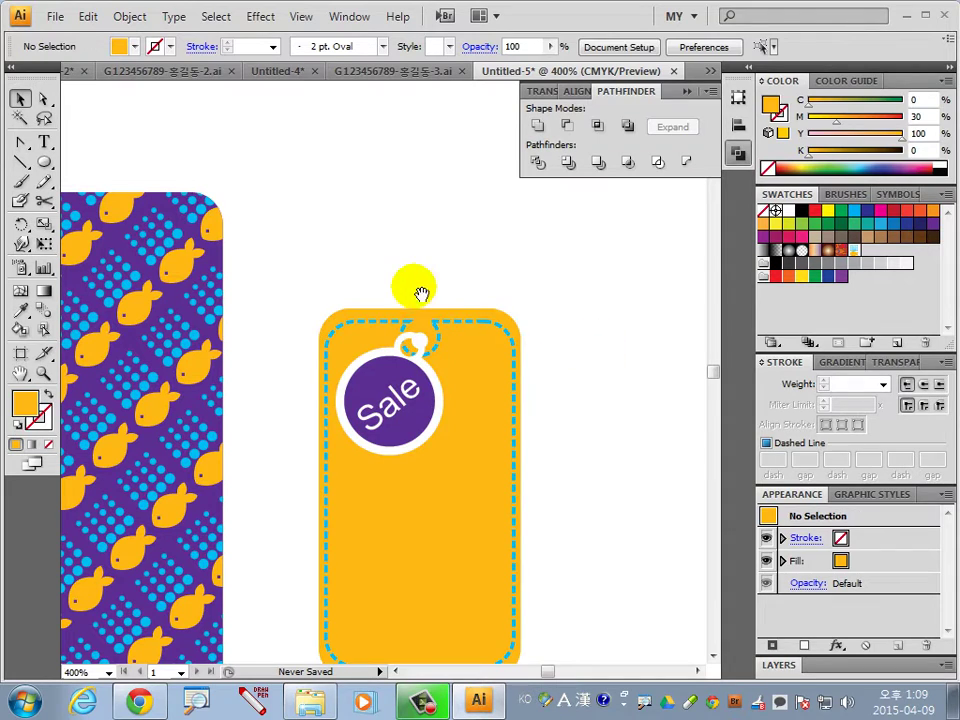
drag(380, 339, 560, 500)
click(328, 231)
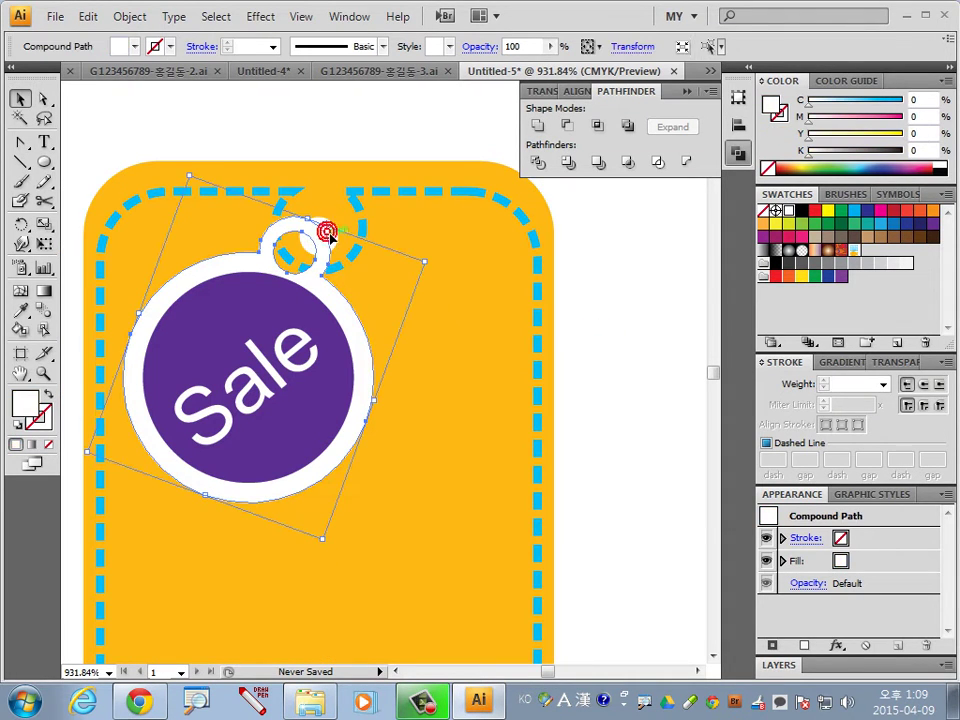
click(332, 226)
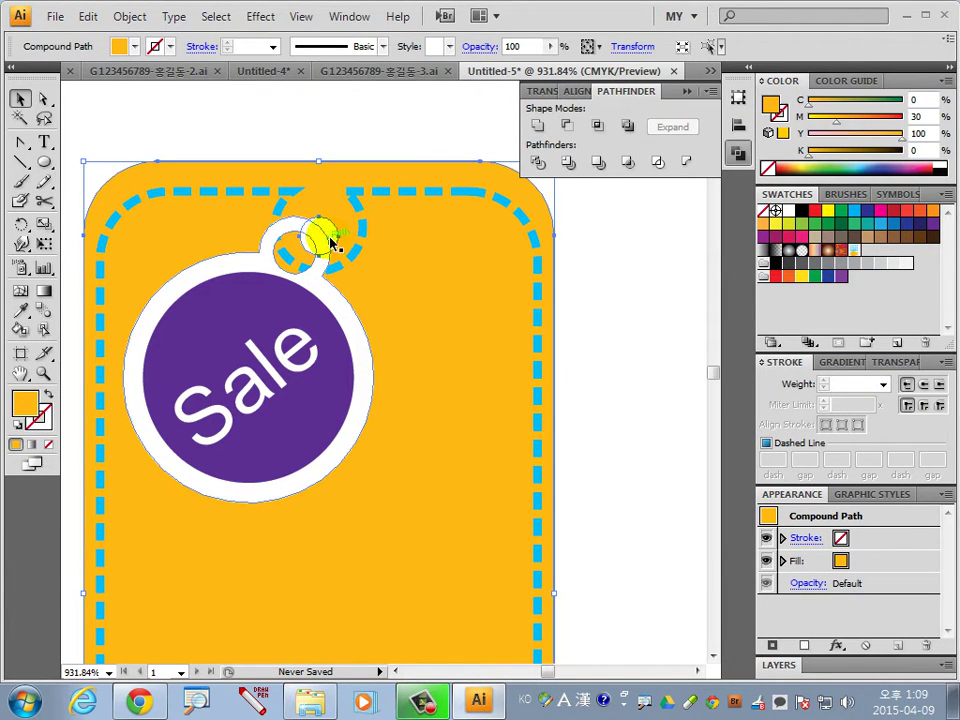
shift+click(328, 244)
click(318, 242)
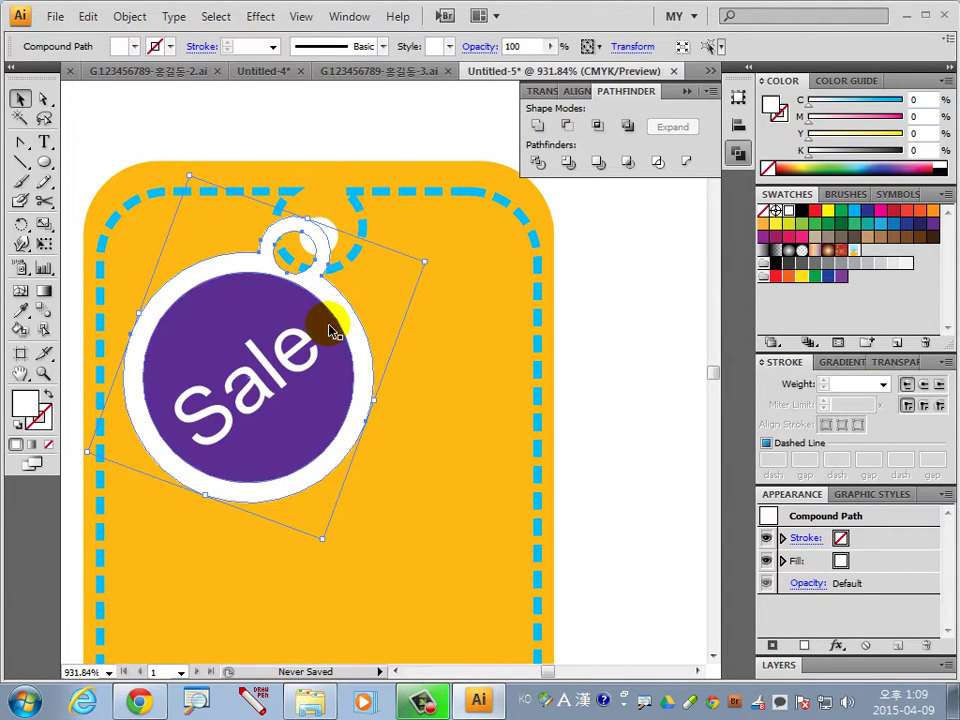
shift+click(304, 344)
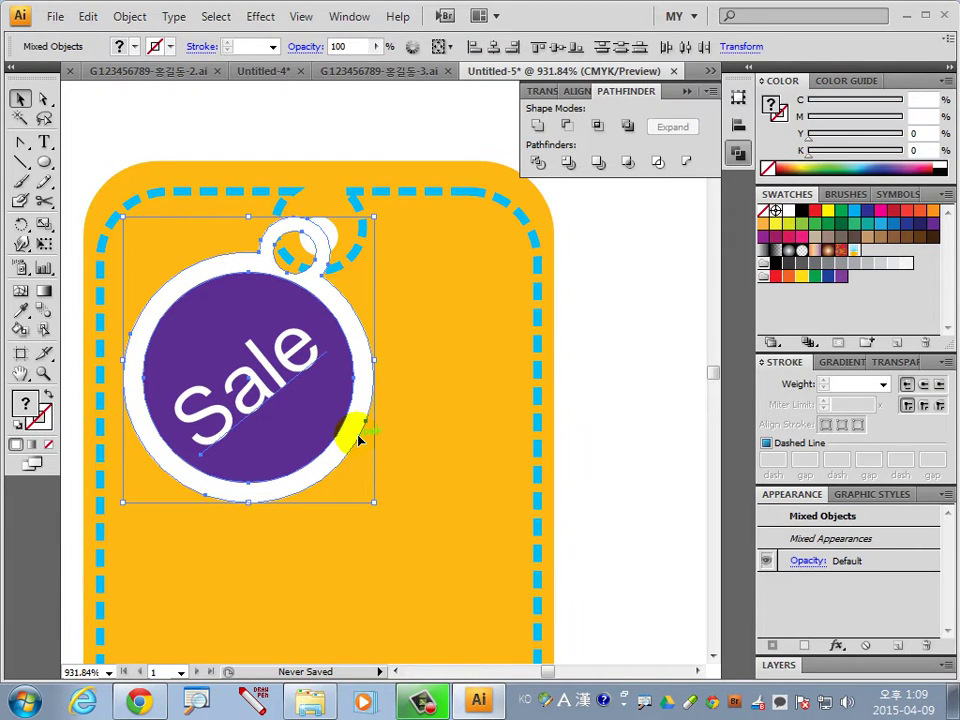
key(ctrl+g)
Position the Sale badge group so its ring sits over the tag's hole
mouse_move(313, 428)
mouse_down()
mouse_move(259, 573)
mouse_move(217, 610)
mouse_up()
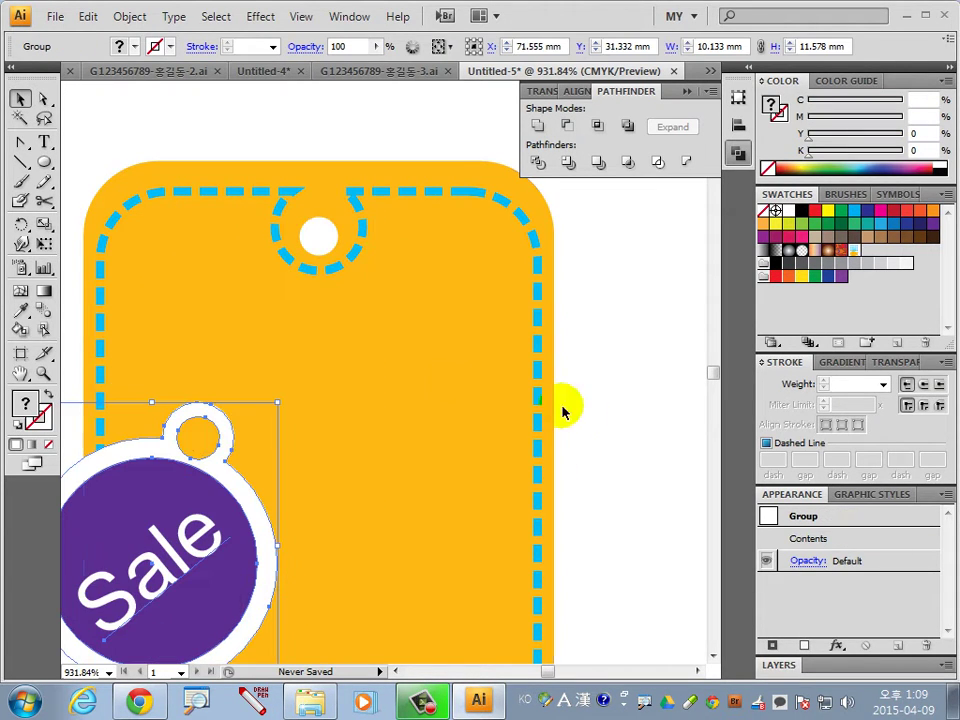
click(312, 229)
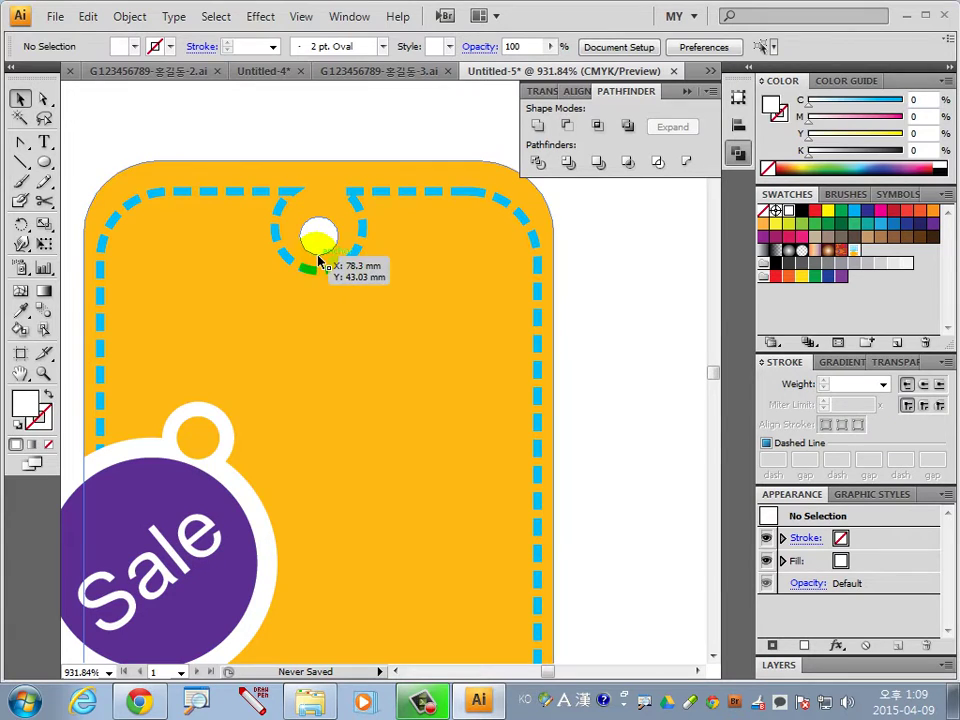
click(318, 256)
click(270, 527)
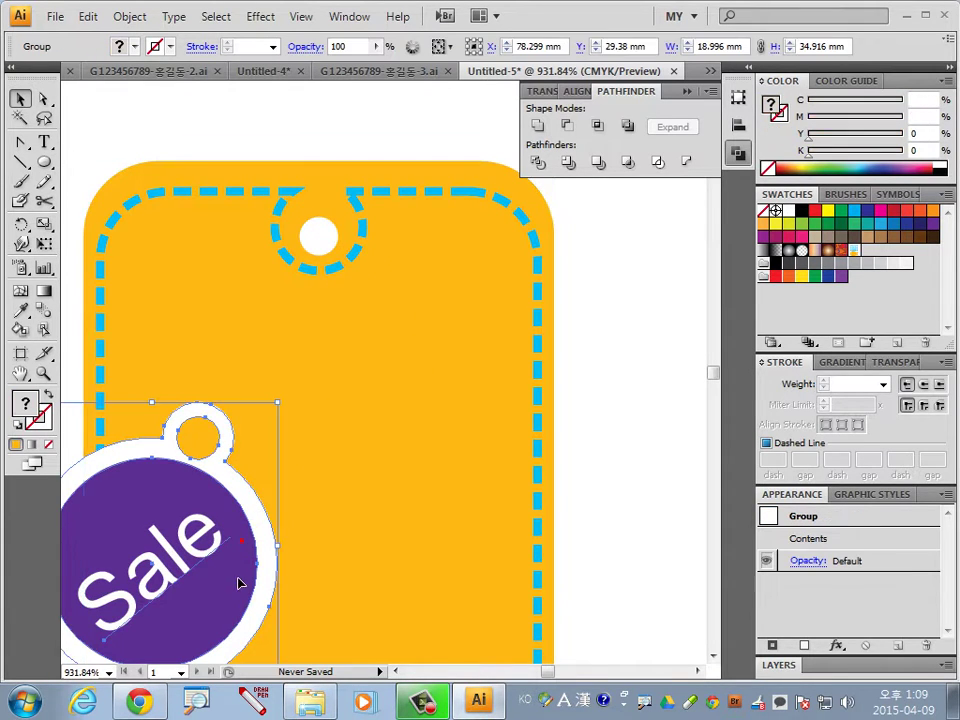
drag(238, 580, 316, 399)
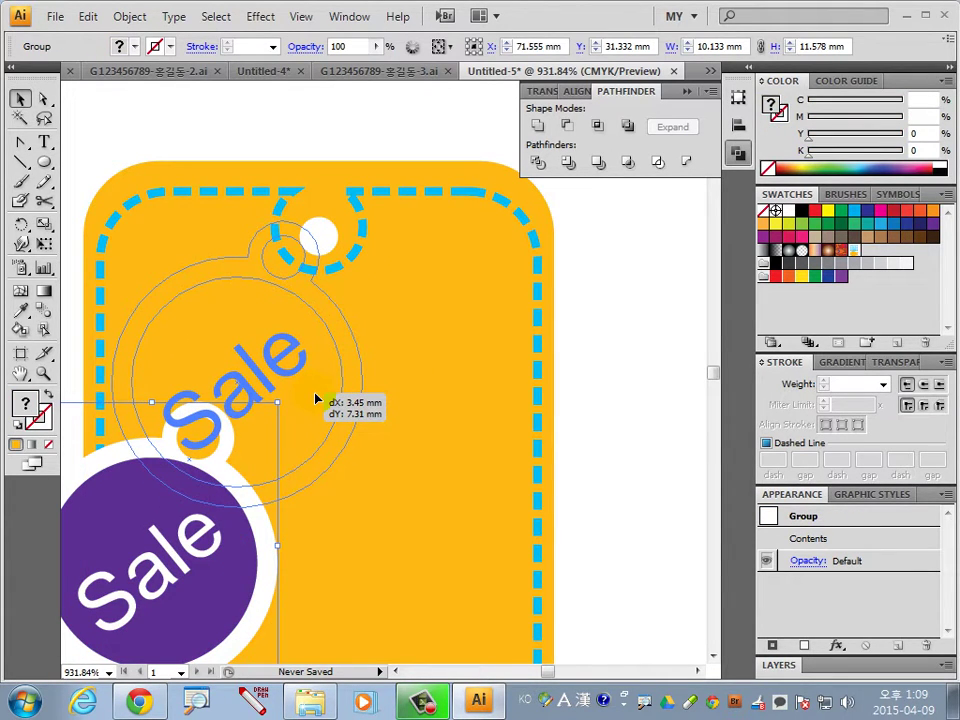
drag(316, 399, 315, 397)
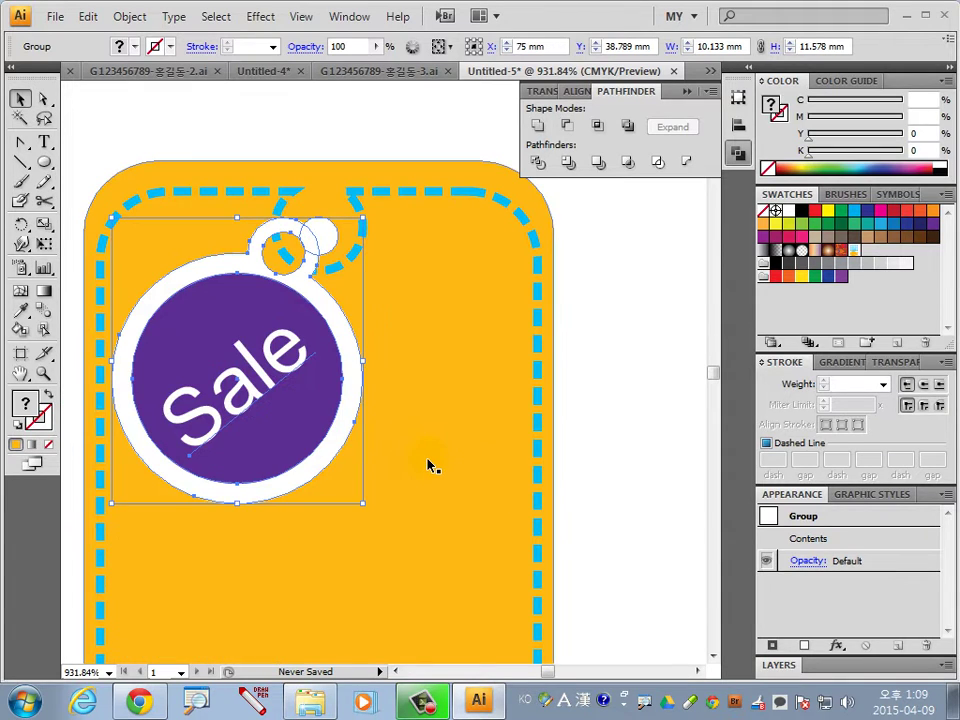
click(579, 459)
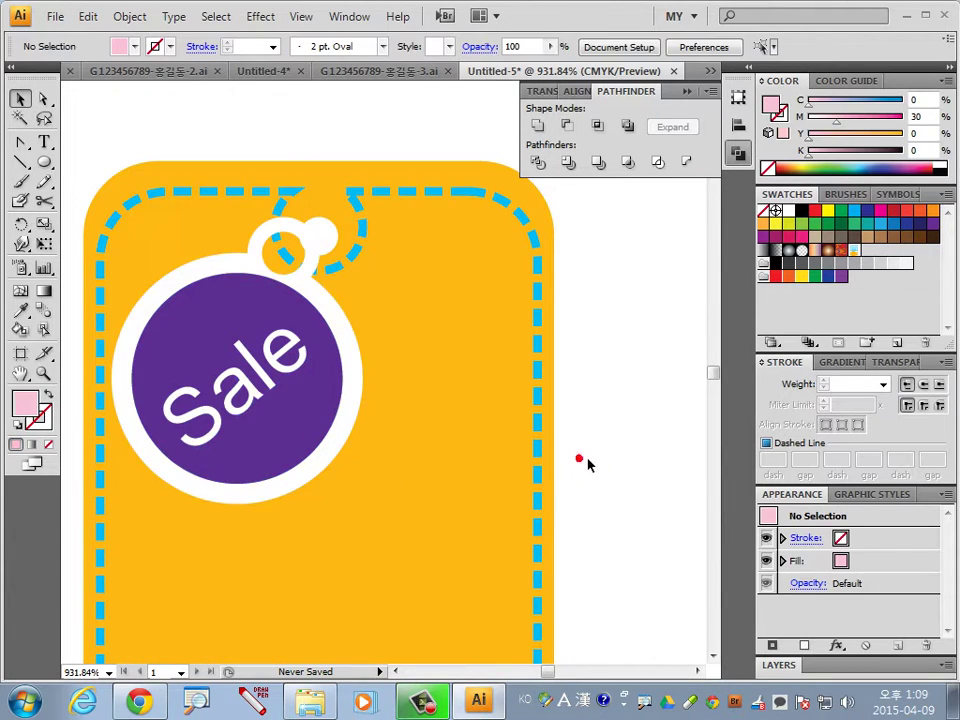
key(ctrl+minus)
key(ctrl+minus)
Rotate the tag about -15° and realign the Sale badge over its hole
click(458, 497)
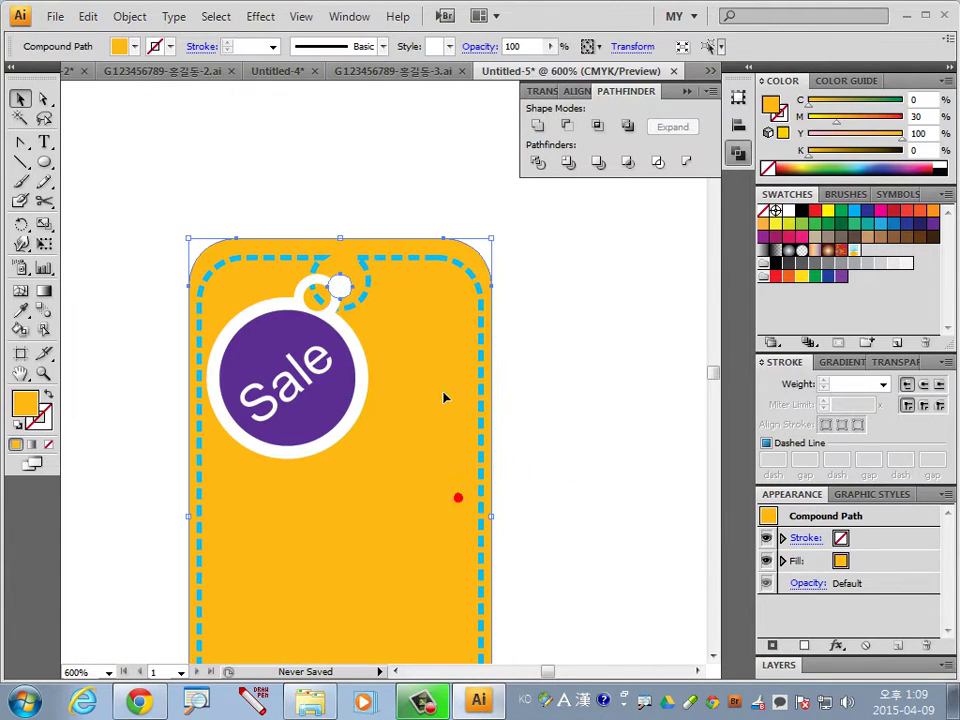
shift+click(370, 306)
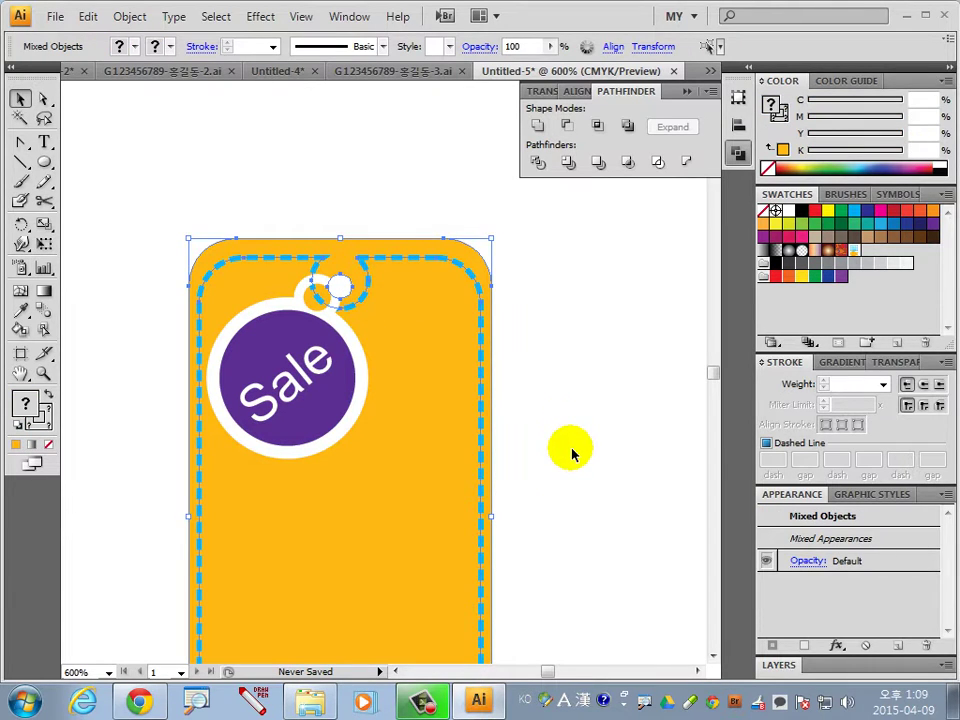
key(ctrl+minus)
key(ctrl+minus)
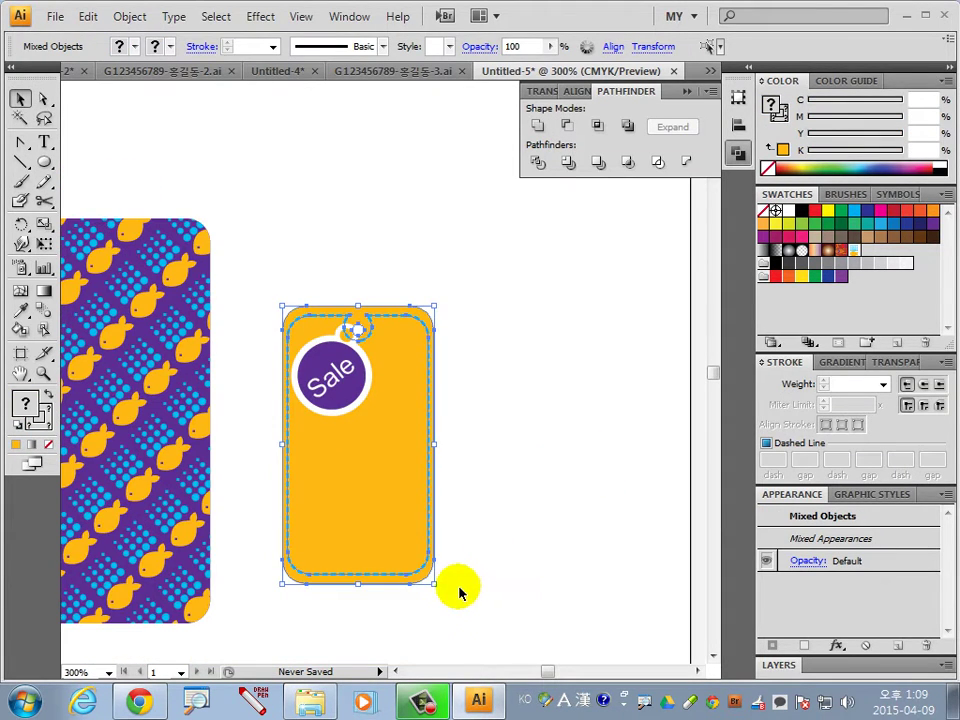
drag(449, 606, 383, 621)
click(364, 381)
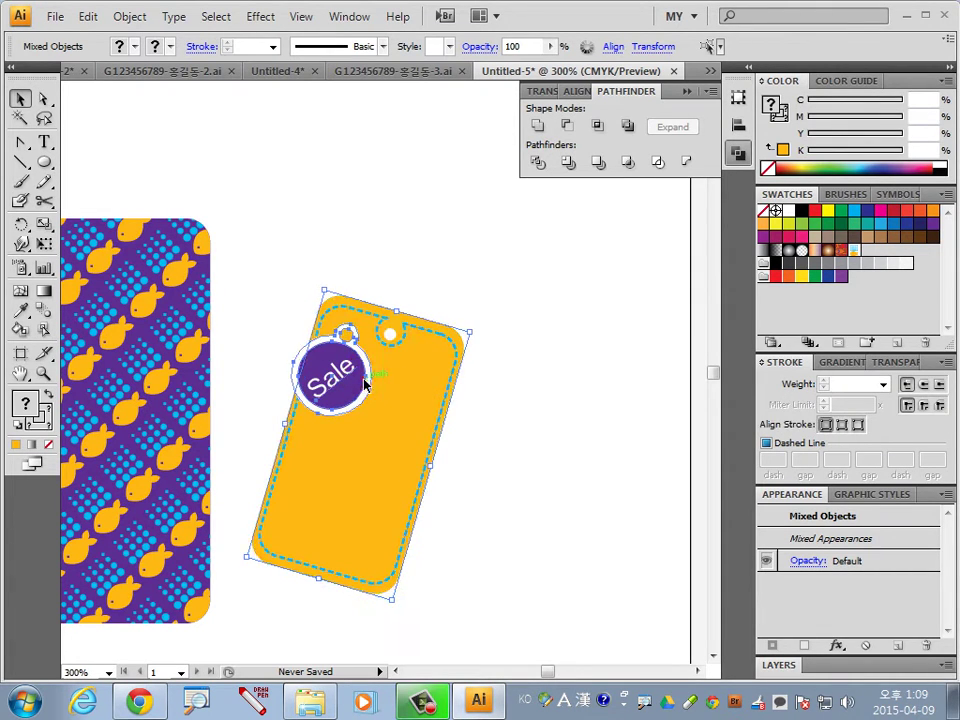
drag(355, 393, 396, 392)
click(557, 403)
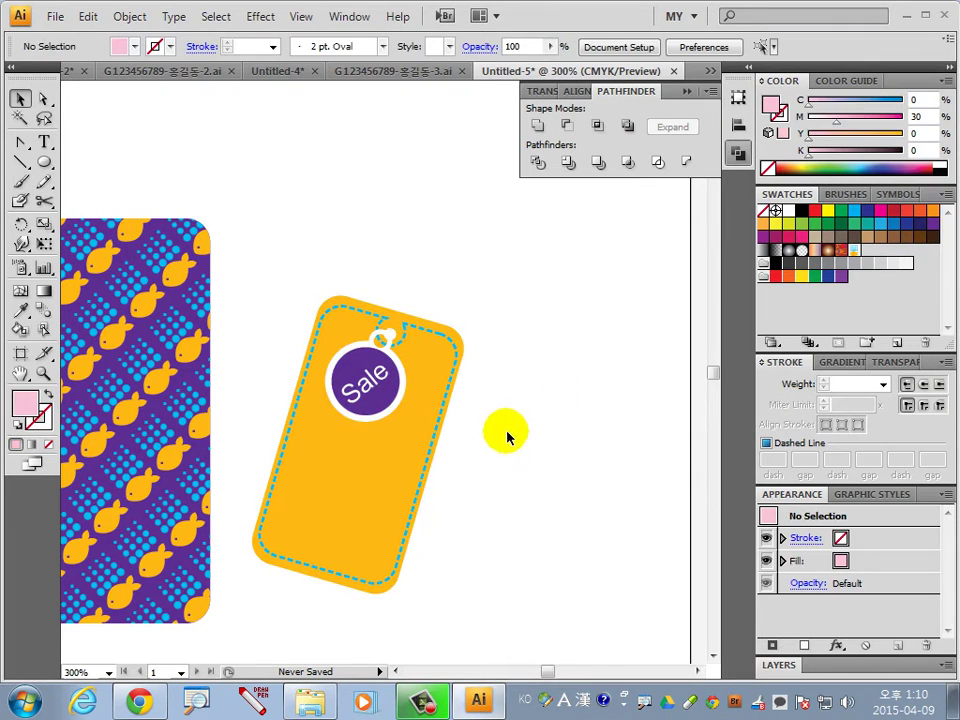
Place the enlarged tag on the fish card's upper left and bring it to front
mouse_move(270, 272)
mouse_down()
mouse_move(390, 403)
mouse_move(611, 476)
mouse_move(343, 447)
mouse_move(309, 333)
mouse_up()
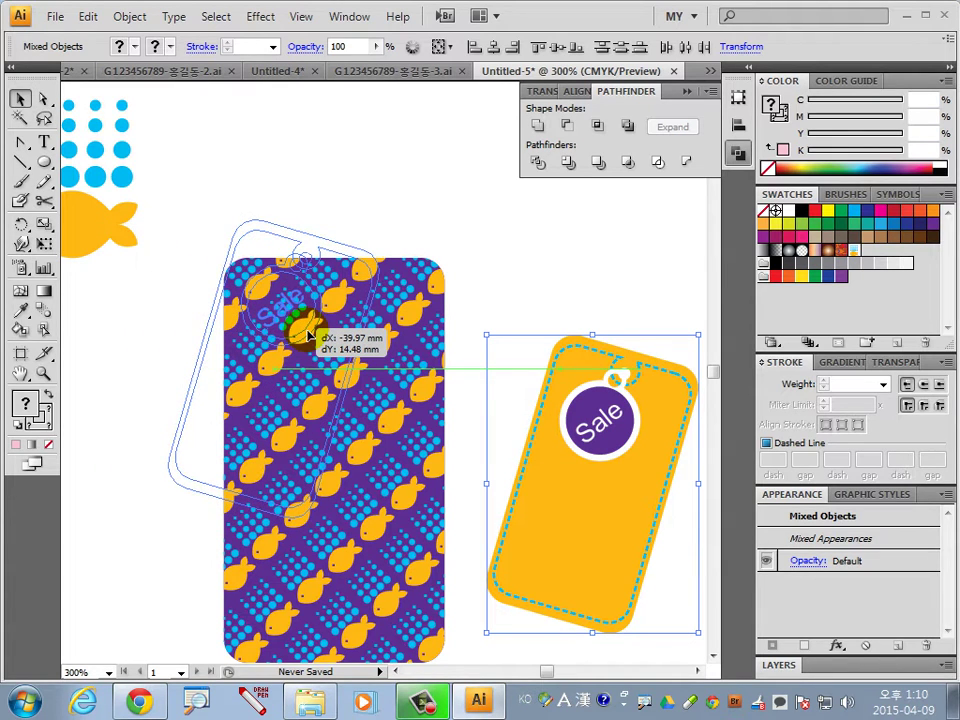
drag(309, 333, 300, 340)
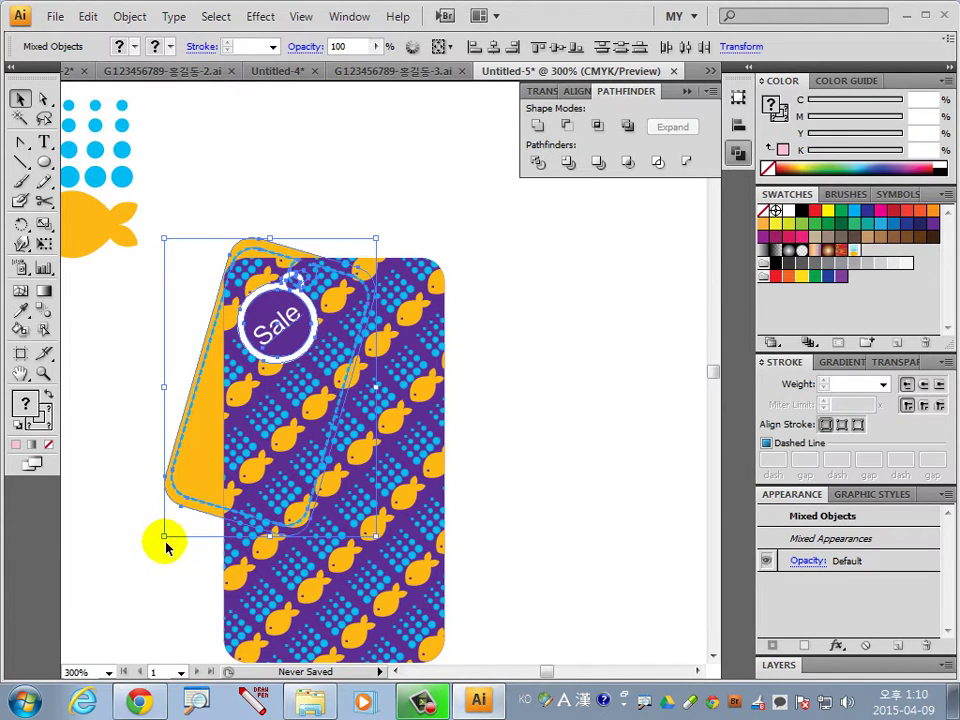
drag(170, 541, 163, 549)
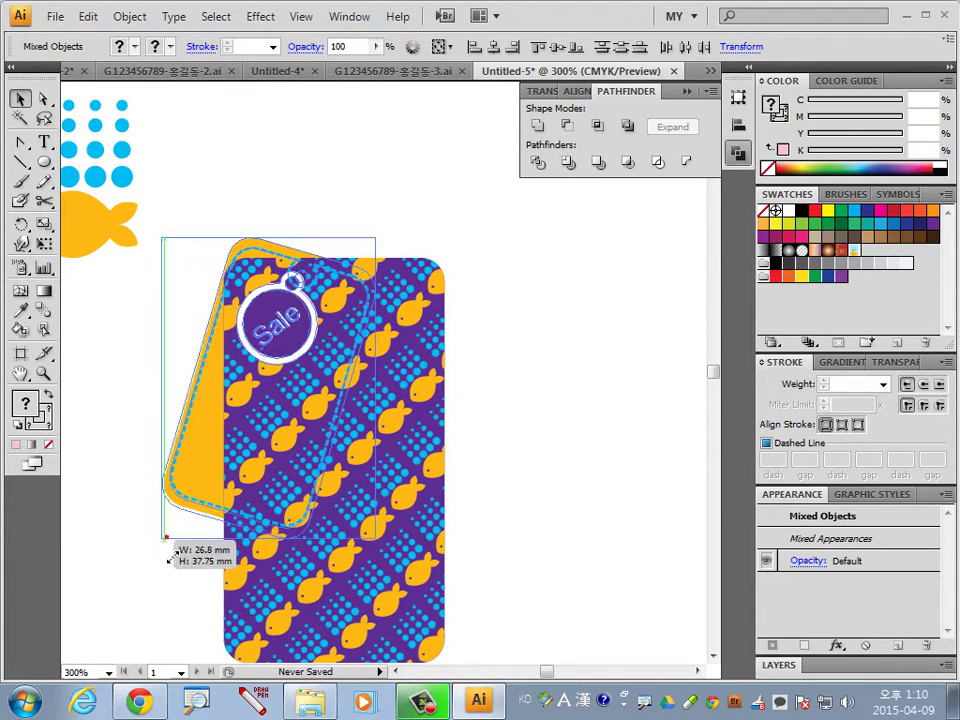
right_click(288, 346)
click(588, 479)
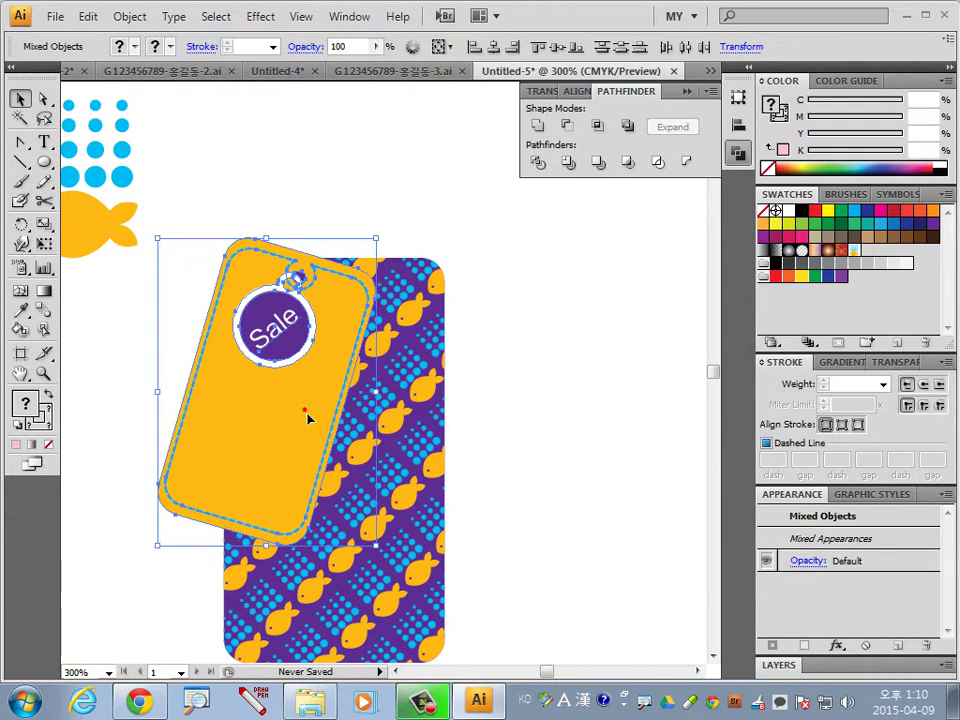
drag(308, 418, 316, 428)
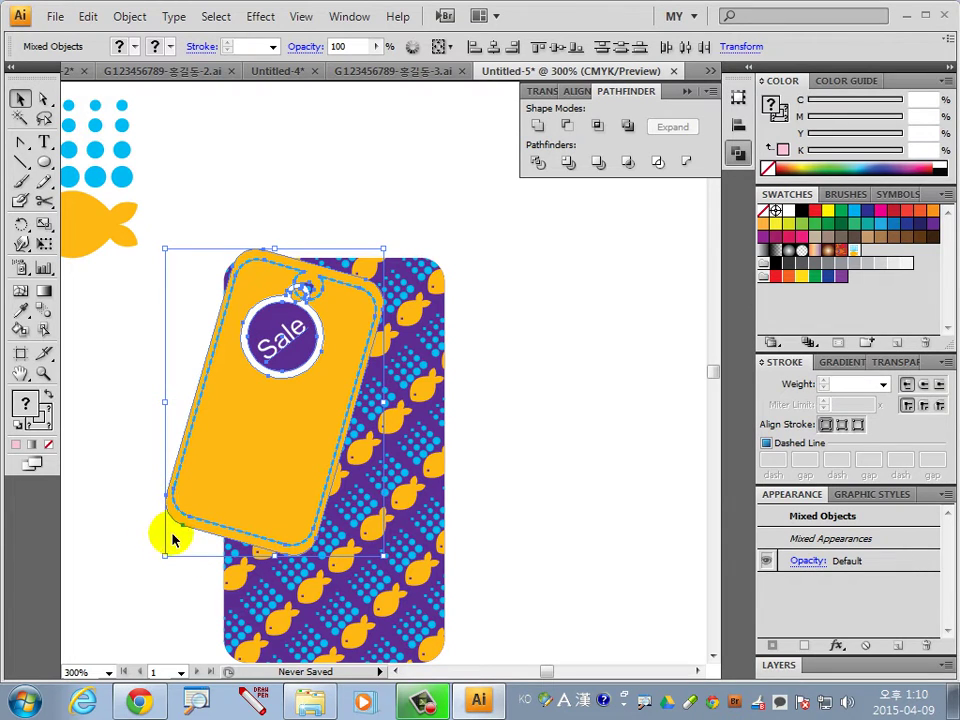
drag(178, 568, 166, 578)
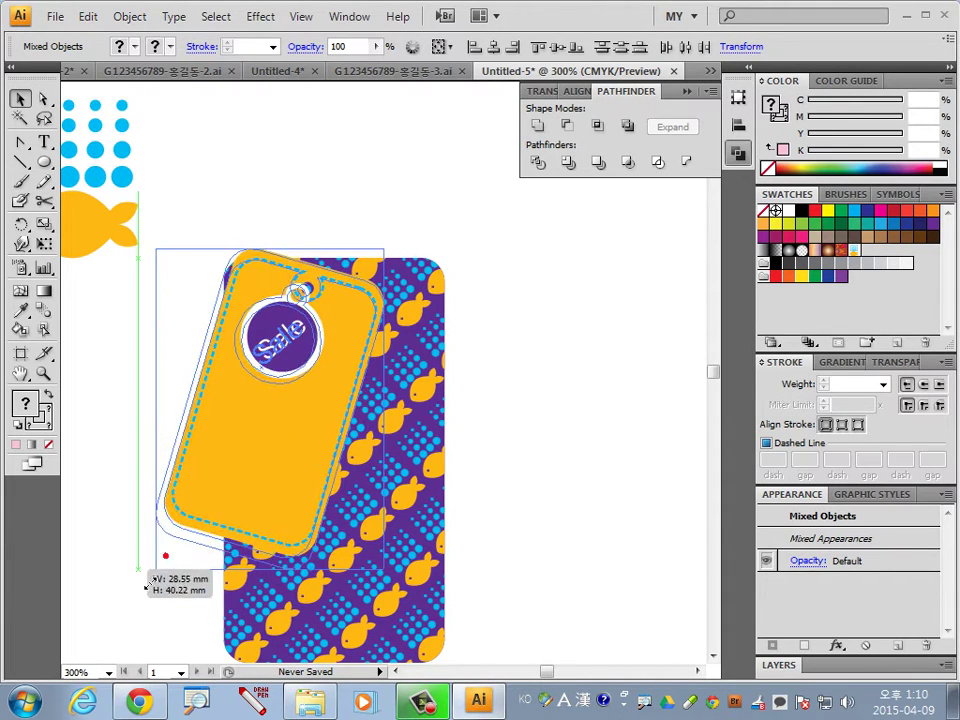
drag(259, 467, 263, 453)
View the finished reference file showing the tag on a string
click(476, 416)
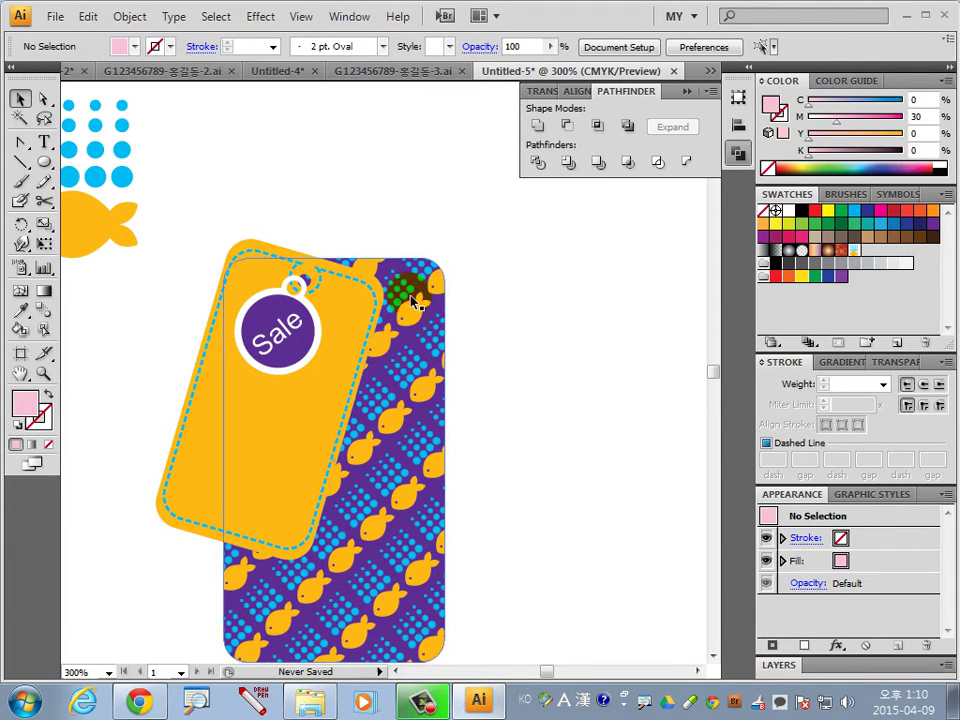
drag(406, 334, 405, 447)
click(398, 72)
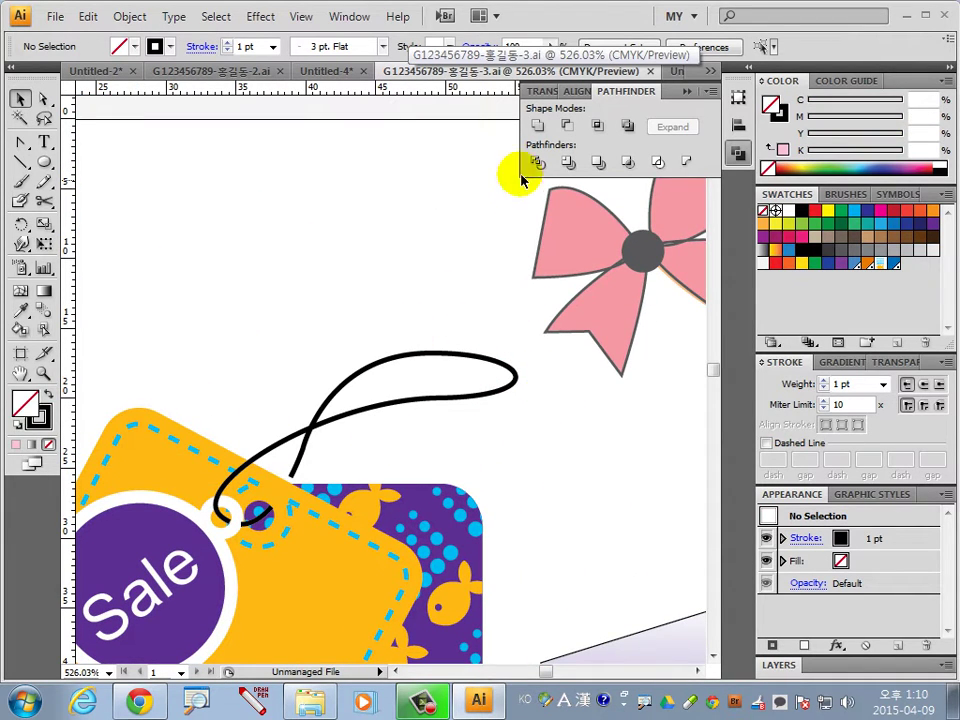
Back in Untitled-5, zoom in on the tilted tag's top and pick the Pencil tool
click(676, 72)
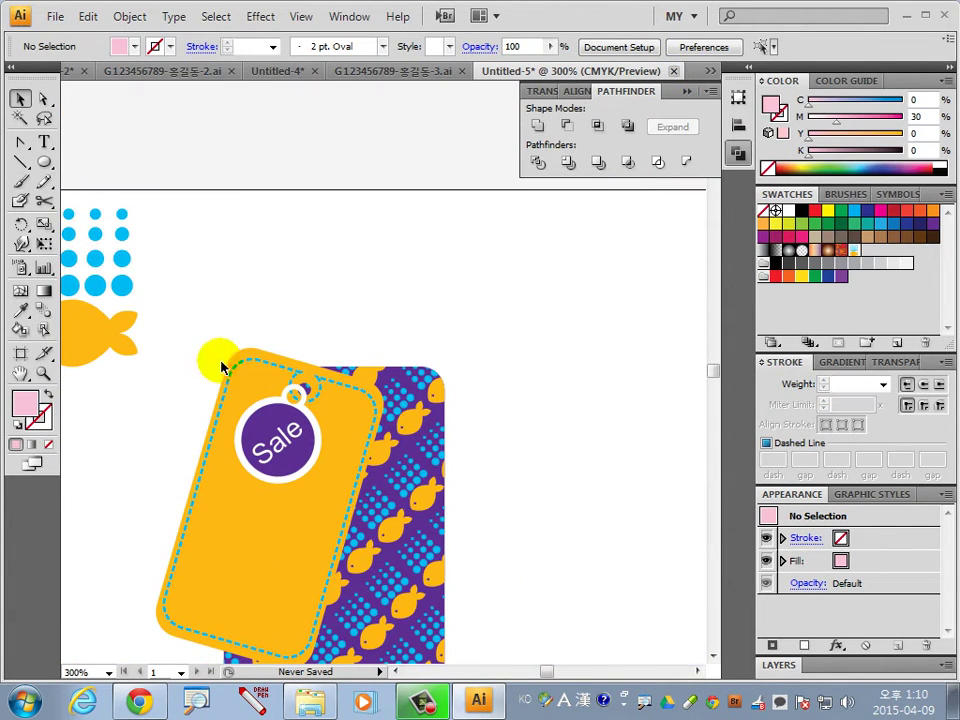
drag(18, 143, 72, 146)
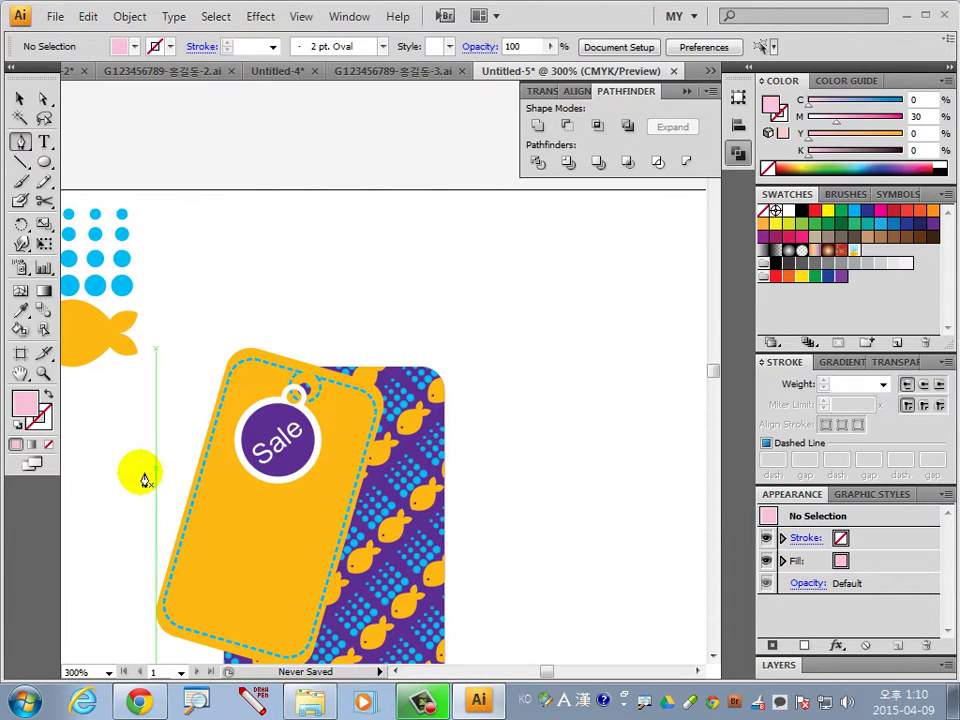
drag(182, 249, 424, 471)
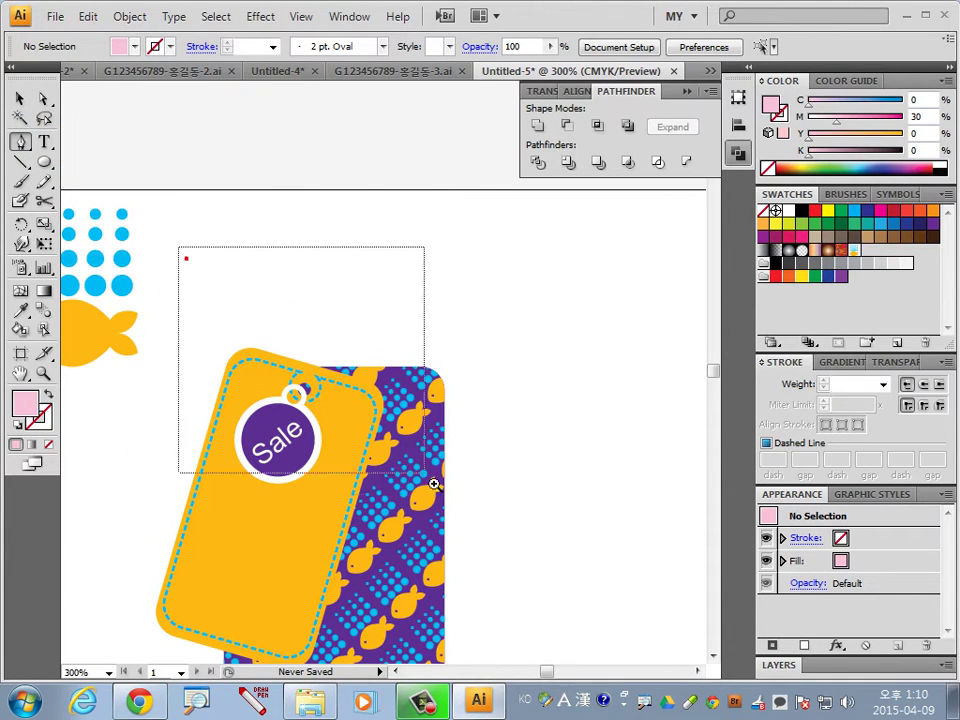
drag(456, 412, 424, 499)
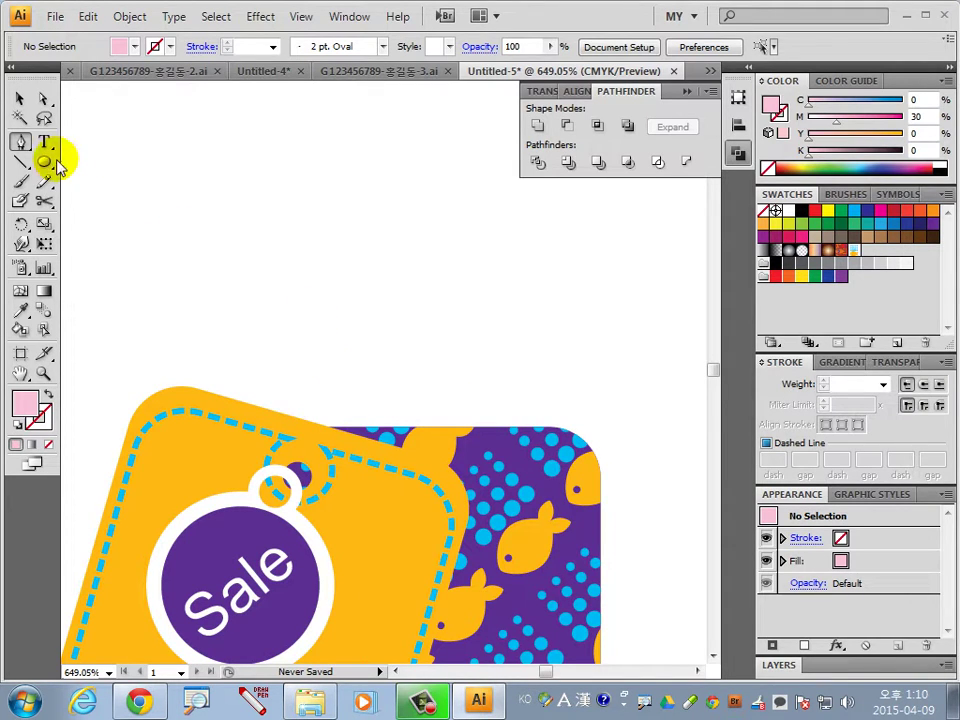
click(21, 147)
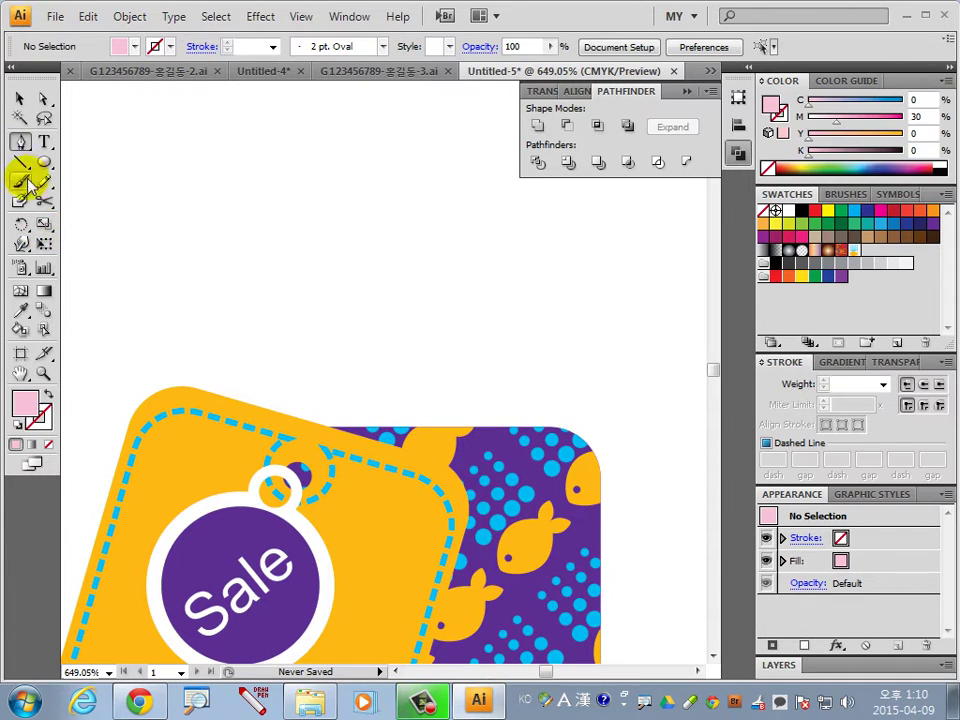
Draw a looped Pencil string rising from the tag's hole, with black stroke and no fill
click(44, 182)
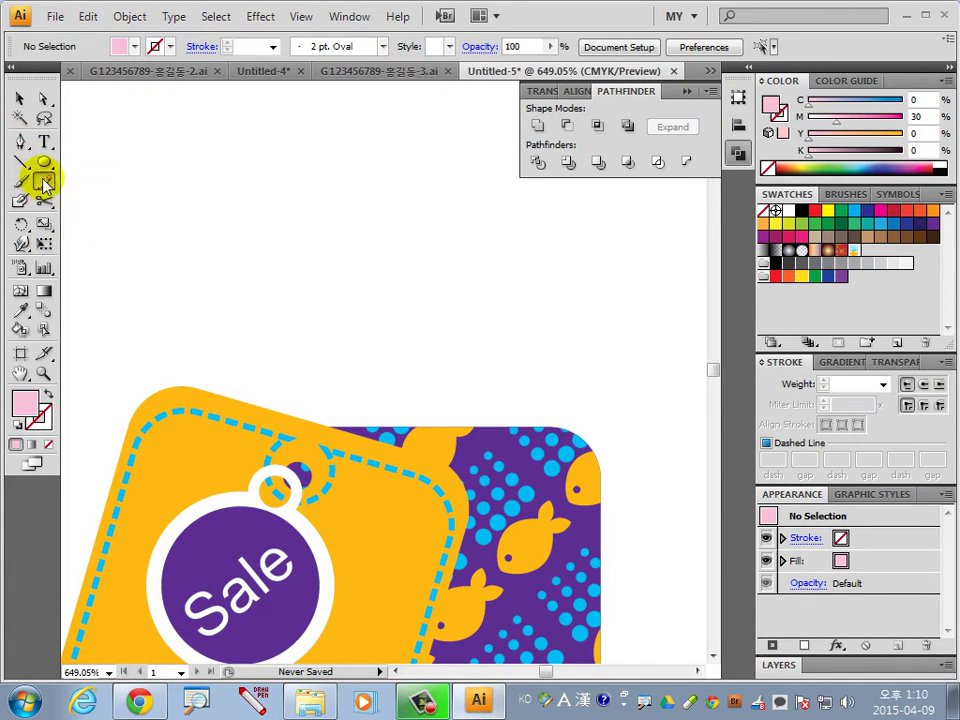
drag(44, 182, 100, 184)
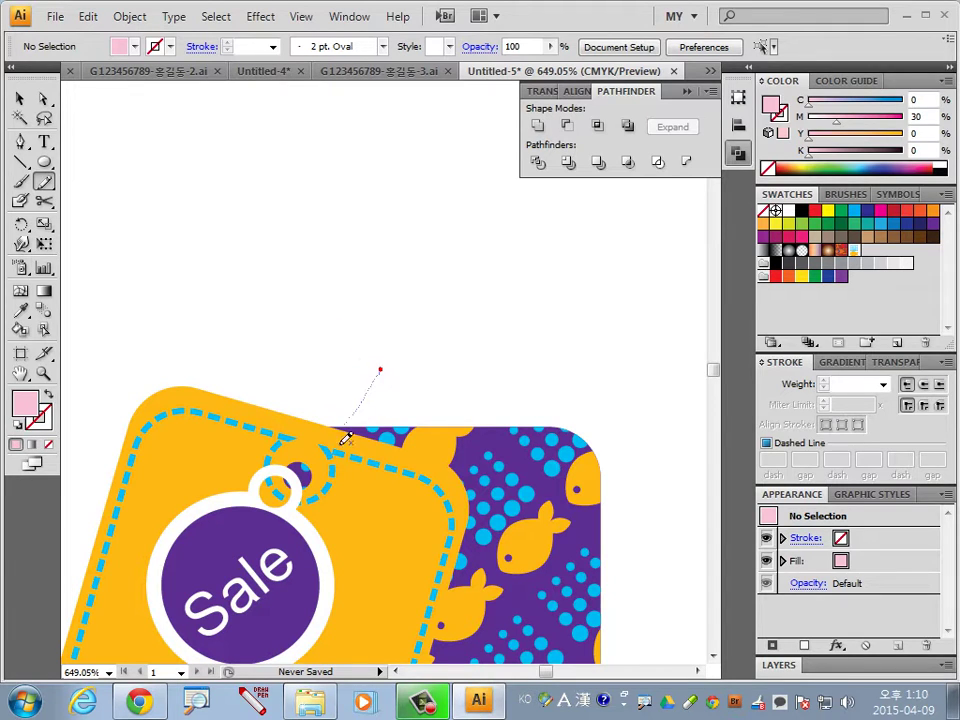
mouse_move(228, 452)
mouse_down()
mouse_move(512, 292)
mouse_move(352, 384)
mouse_up()
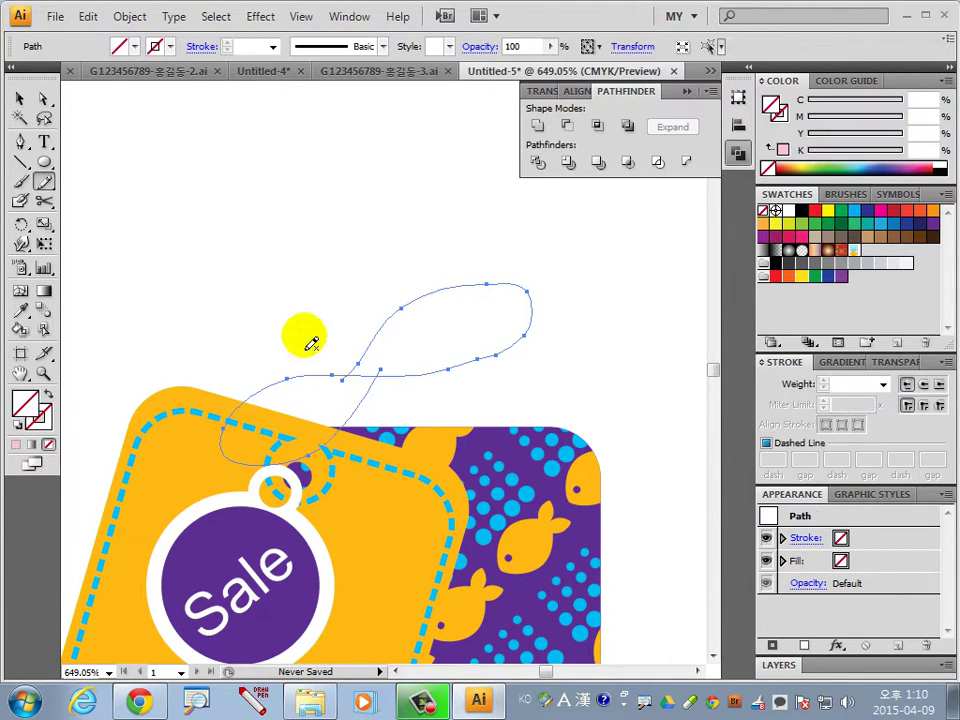
click(17, 420)
click(33, 415)
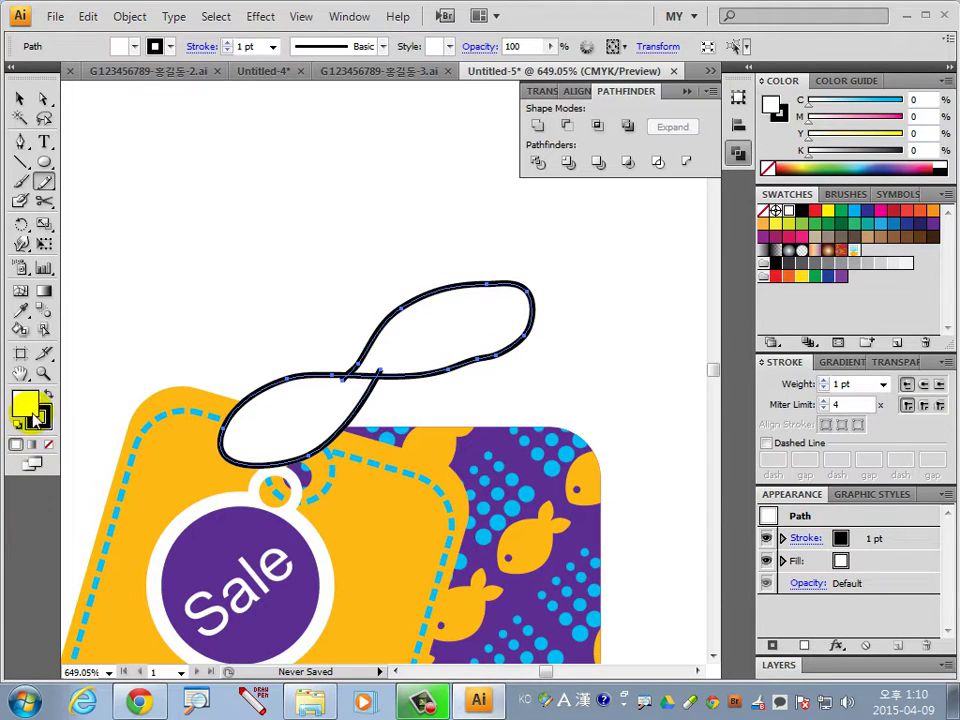
click(48, 444)
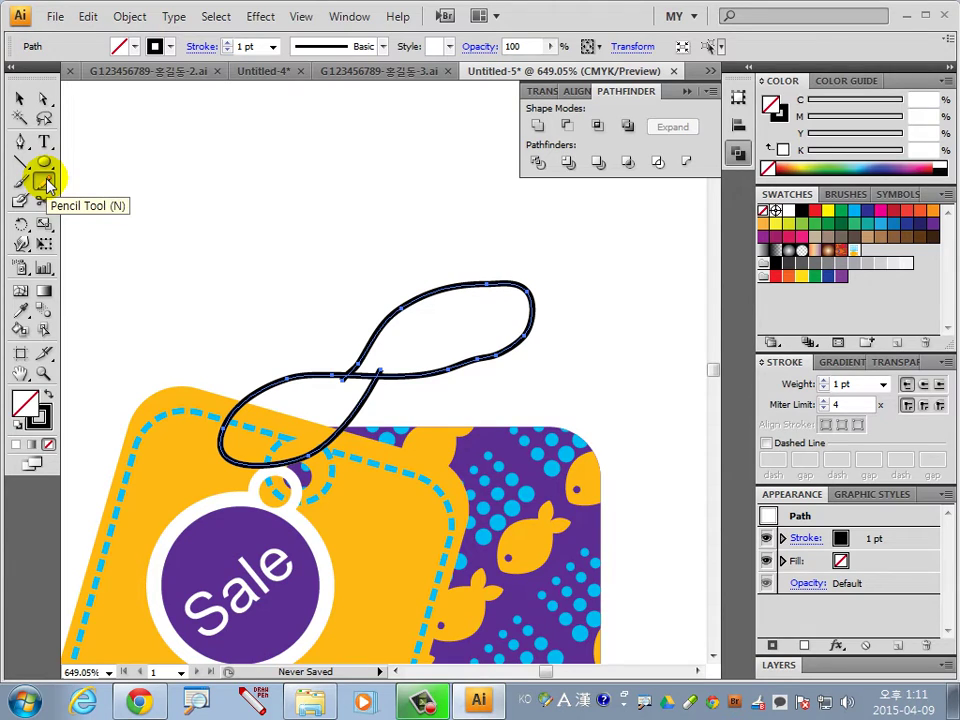
Adjust the string's anchor near the hole and move the string onto the tag's hole
click(45, 102)
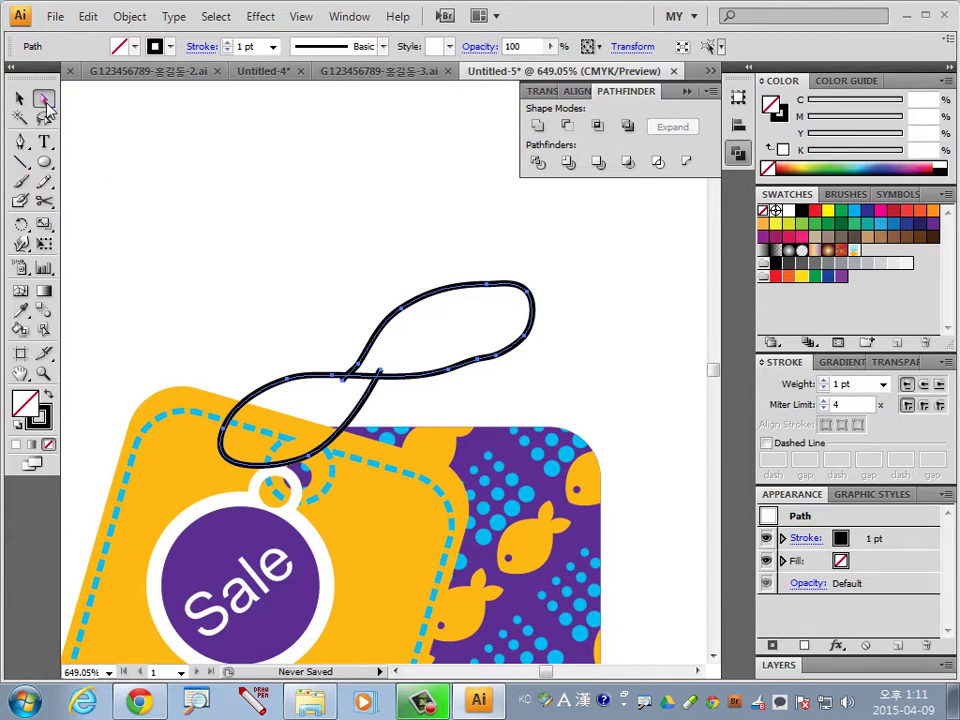
click(383, 348)
mouse_move(399, 368)
mouse_down()
mouse_move(364, 425)
mouse_move(317, 461)
mouse_move(378, 428)
mouse_up()
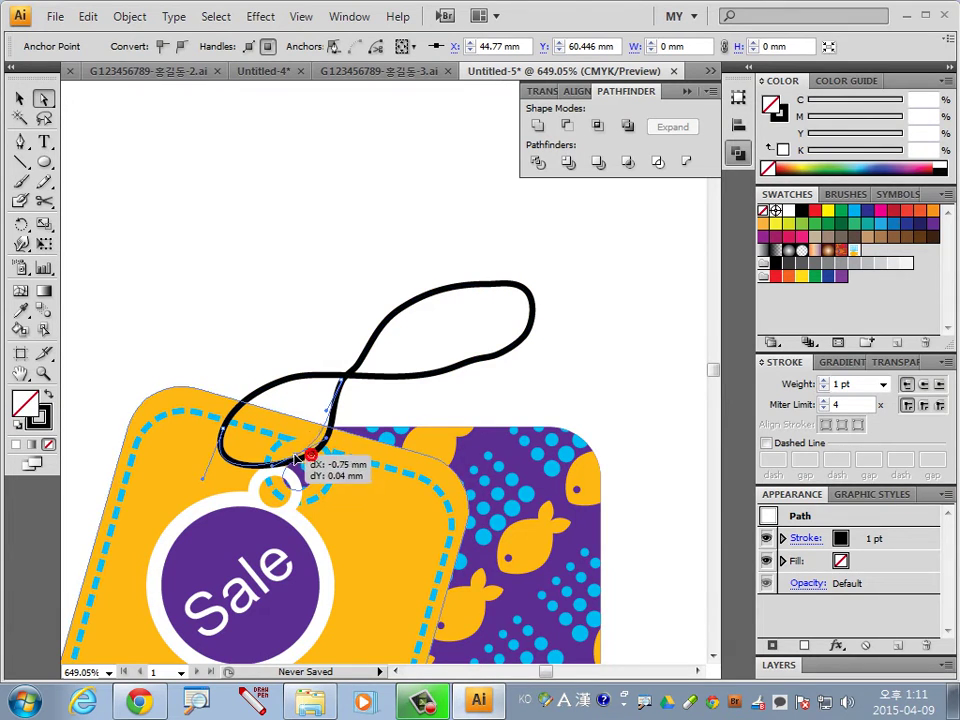
click(583, 381)
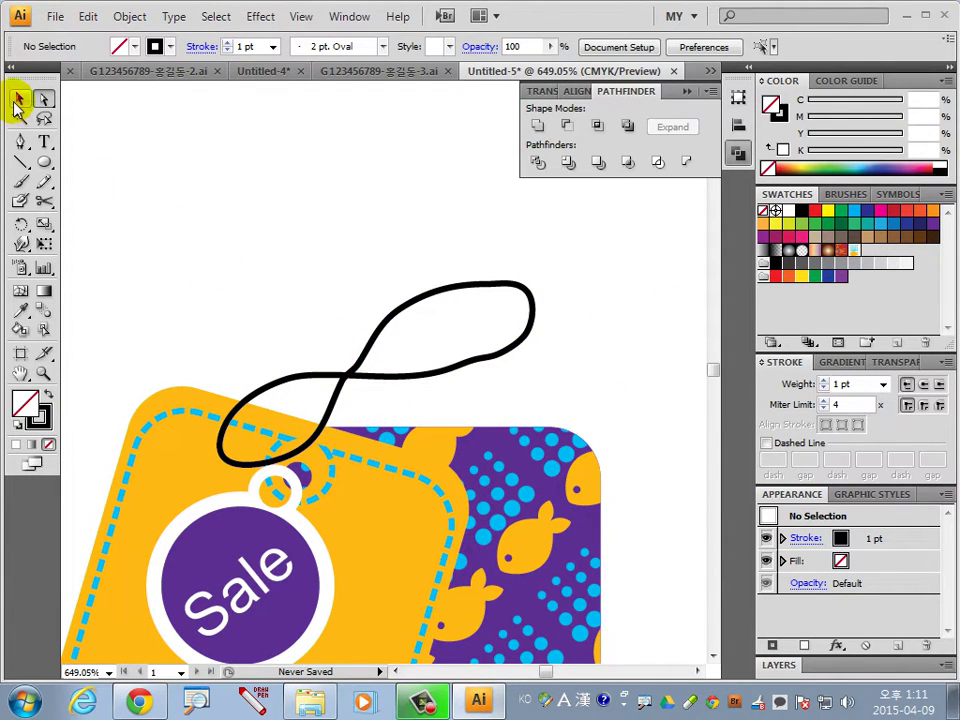
drag(375, 375, 441, 389)
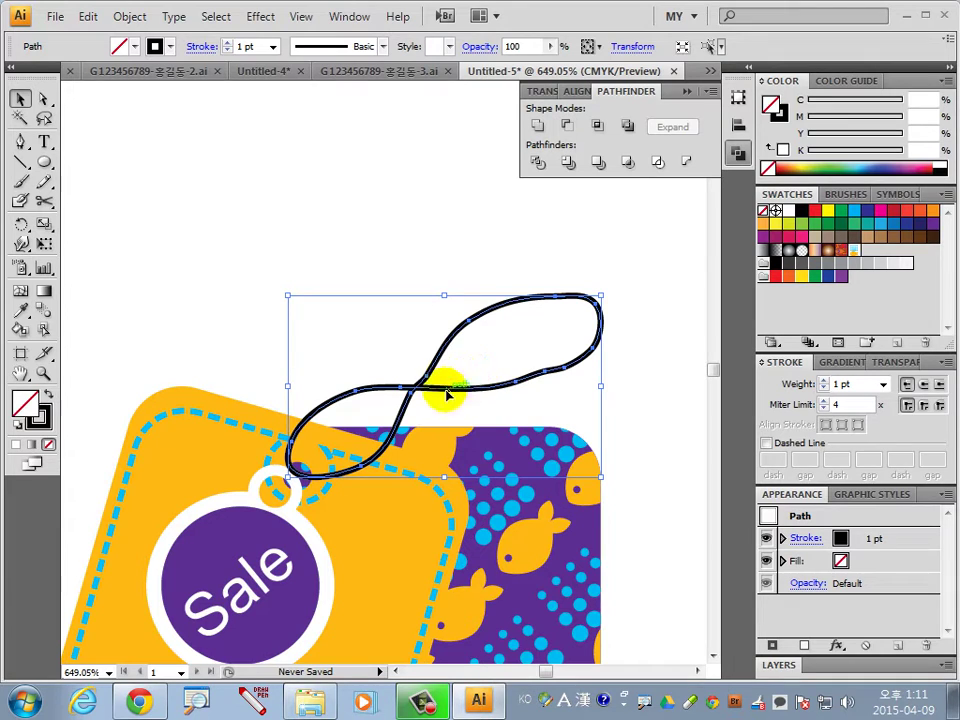
drag(427, 397, 406, 413)
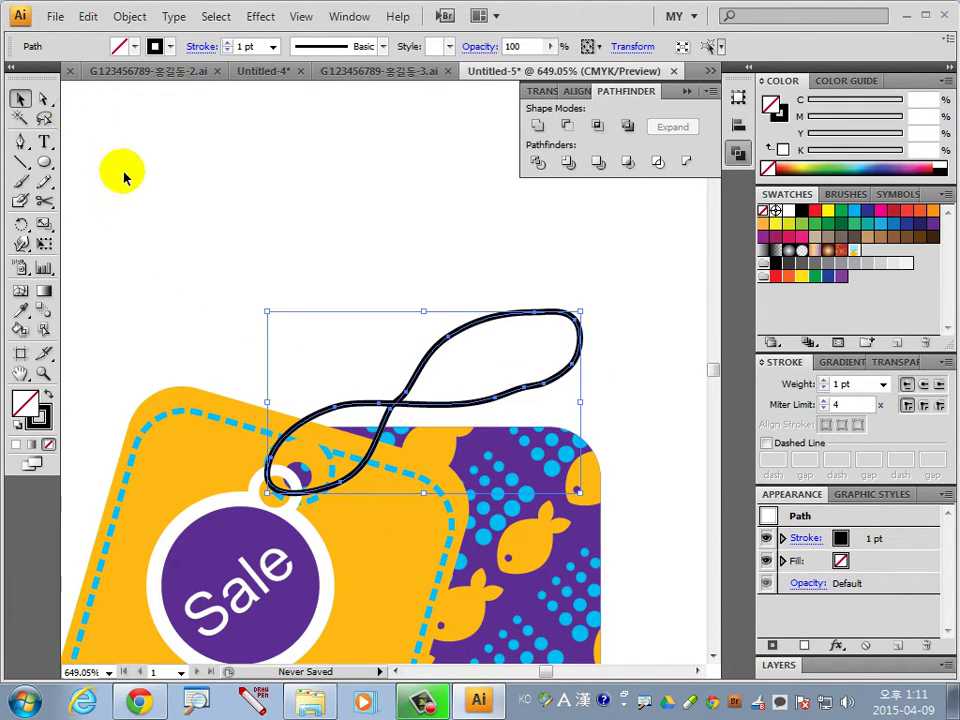
click(128, 217)
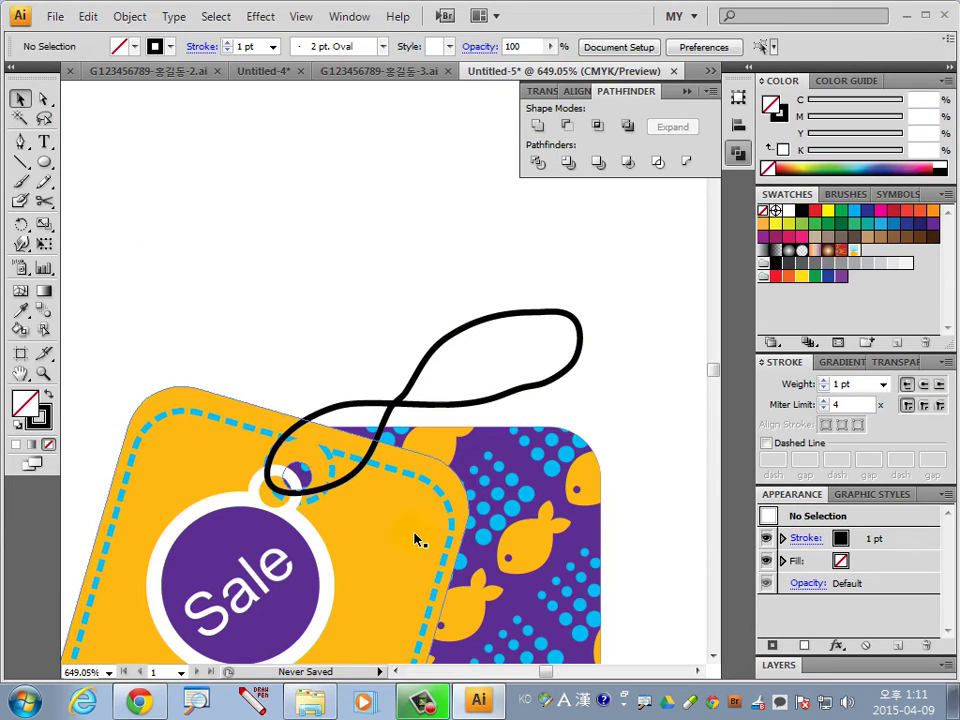
Shift the string's end anchor about 2 mm left so it rests in the hole
click(43, 98)
click(337, 488)
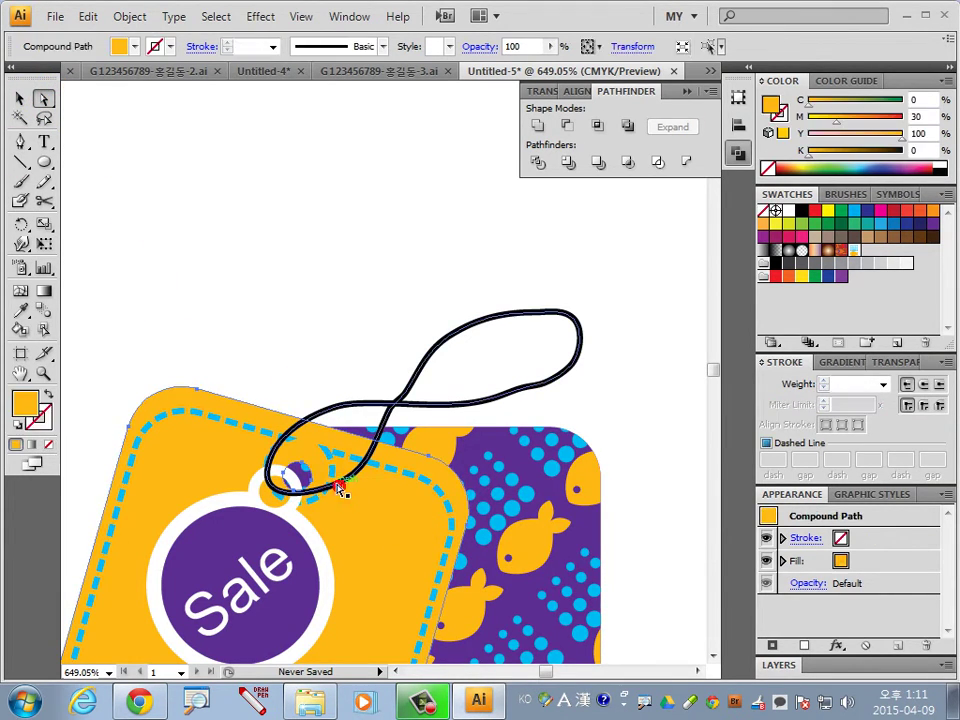
click(335, 483)
drag(345, 488, 307, 485)
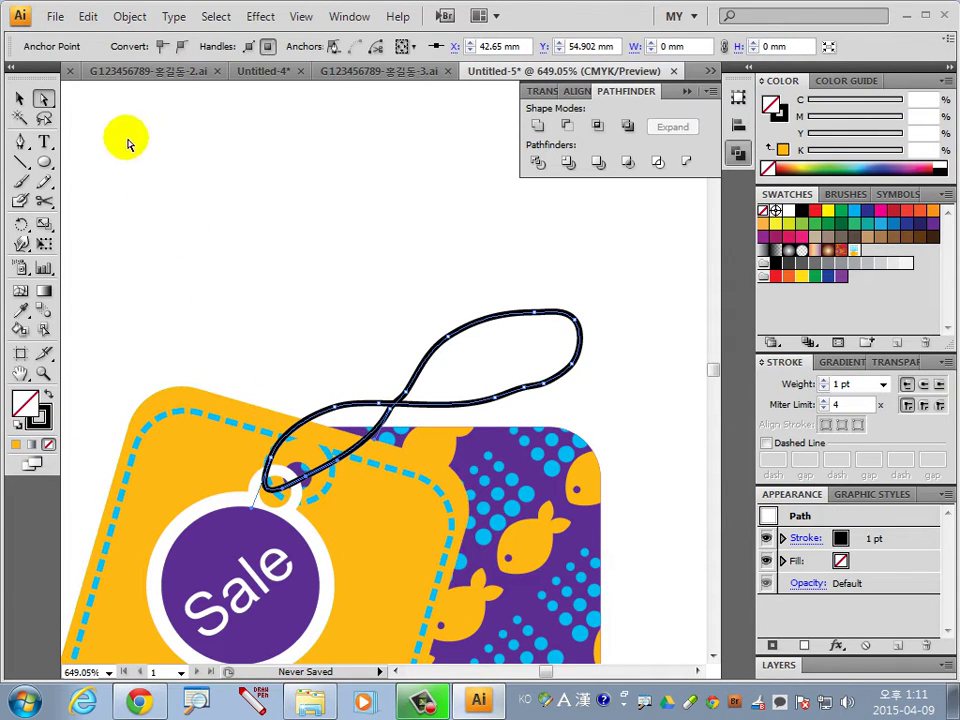
click(20, 98)
click(289, 251)
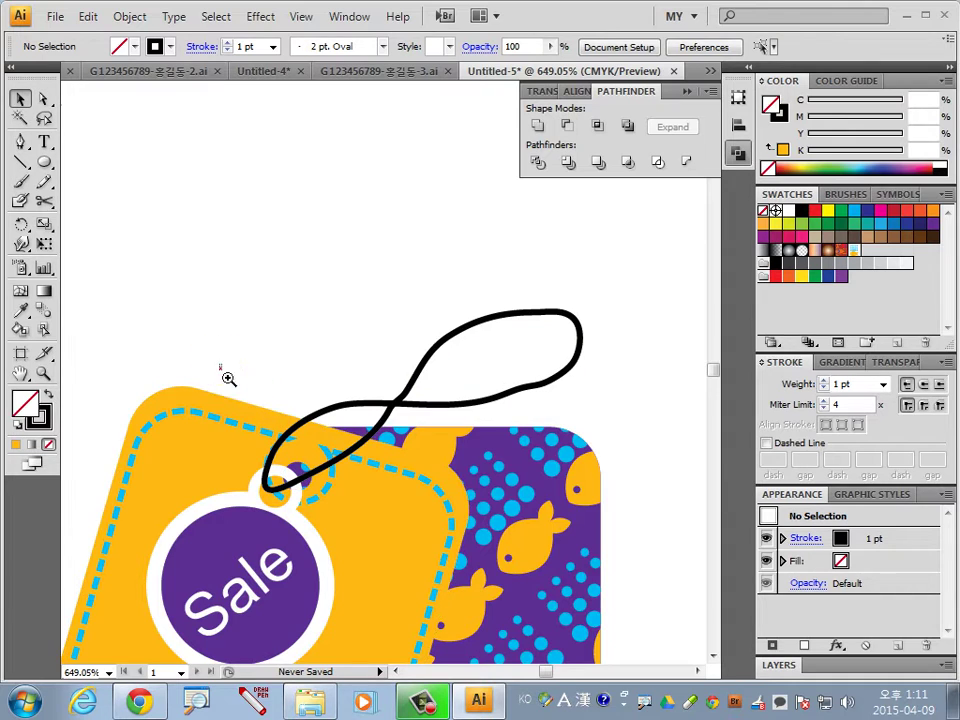
Zoom in and cut the string with Scissors near the hole and at the hole's rim
scroll(285, 510, up, 3)
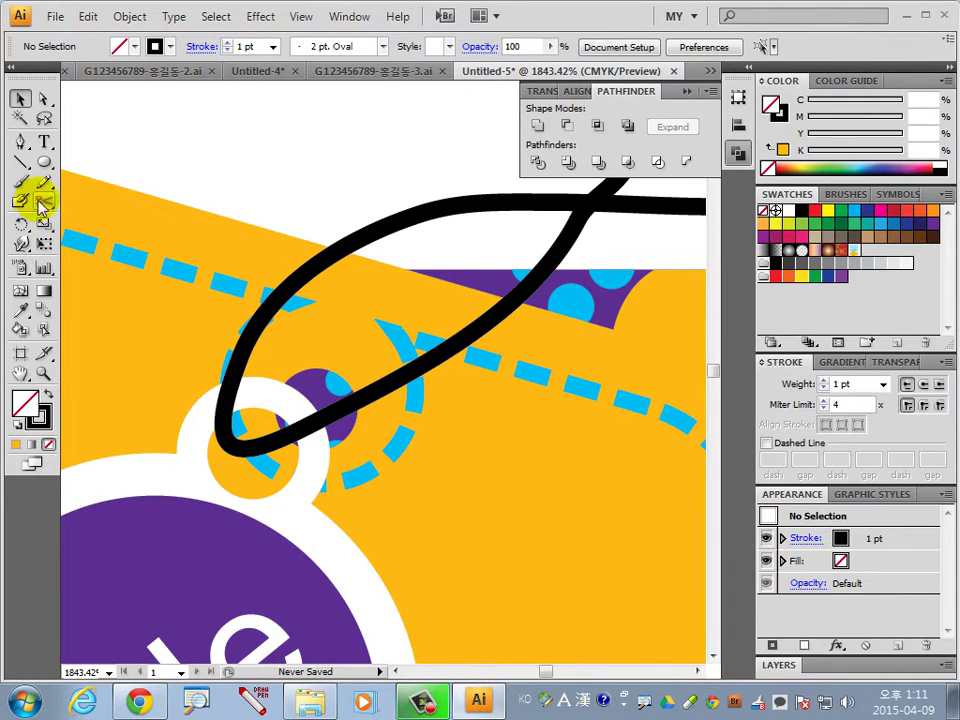
click(20, 98)
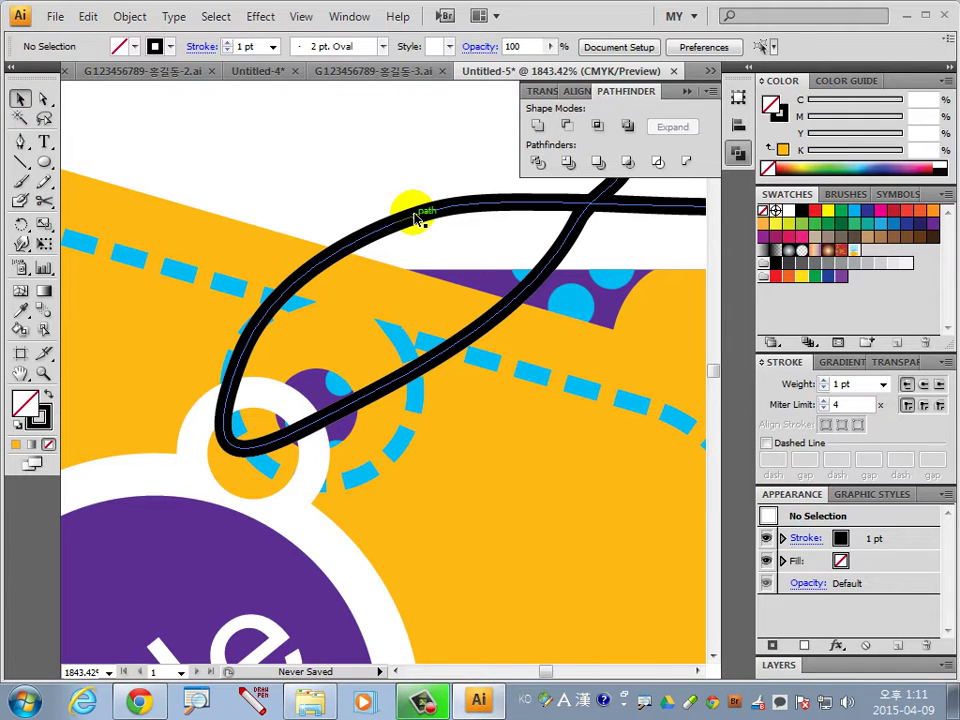
click(416, 220)
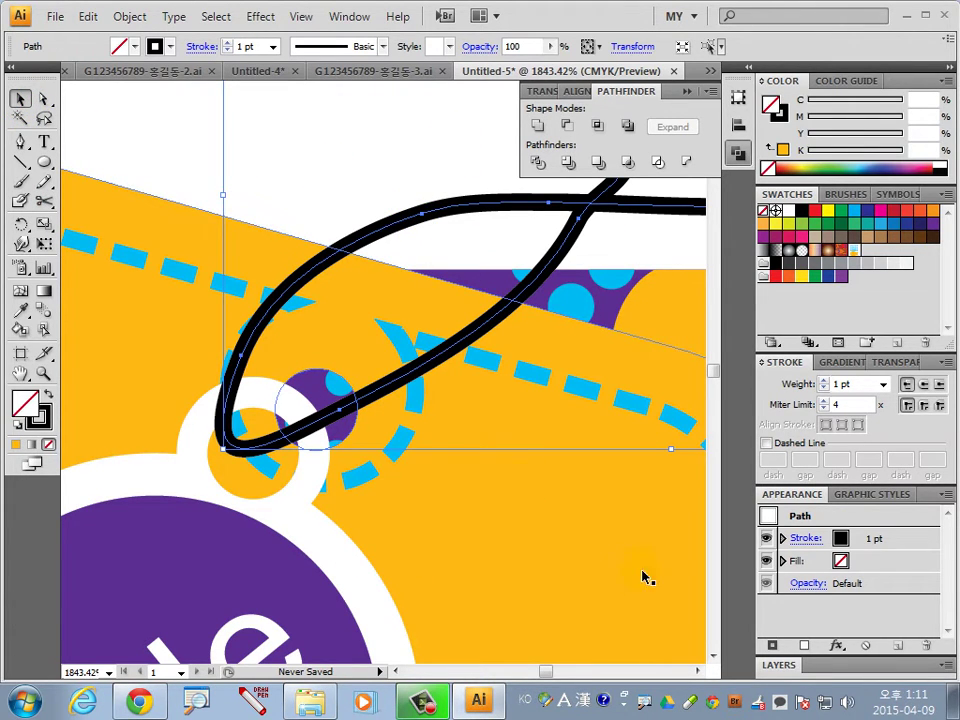
click(44, 200)
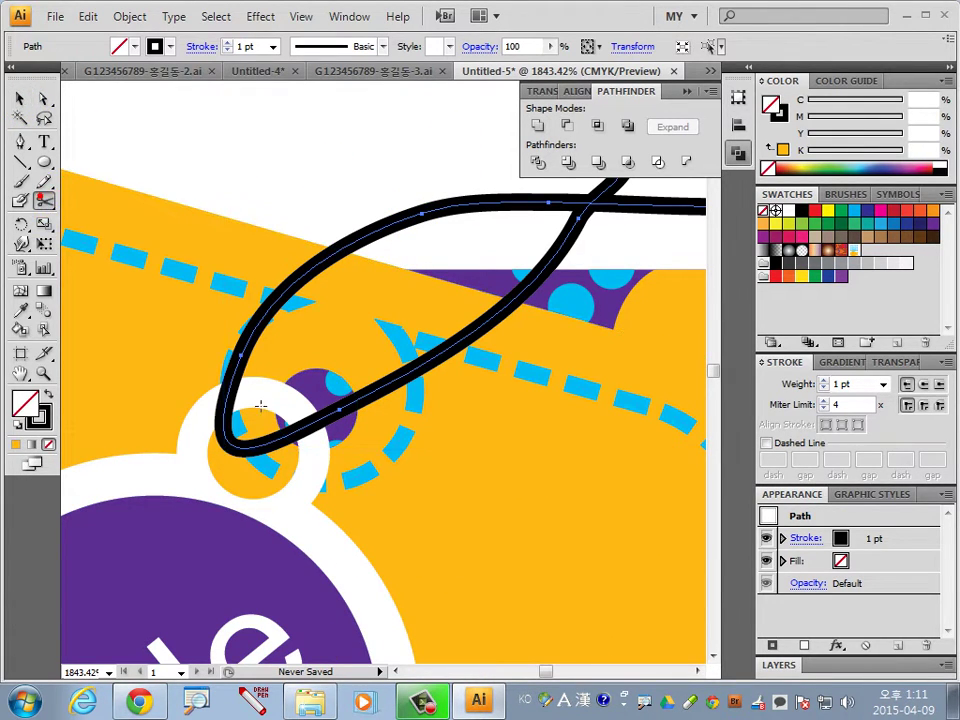
click(288, 423)
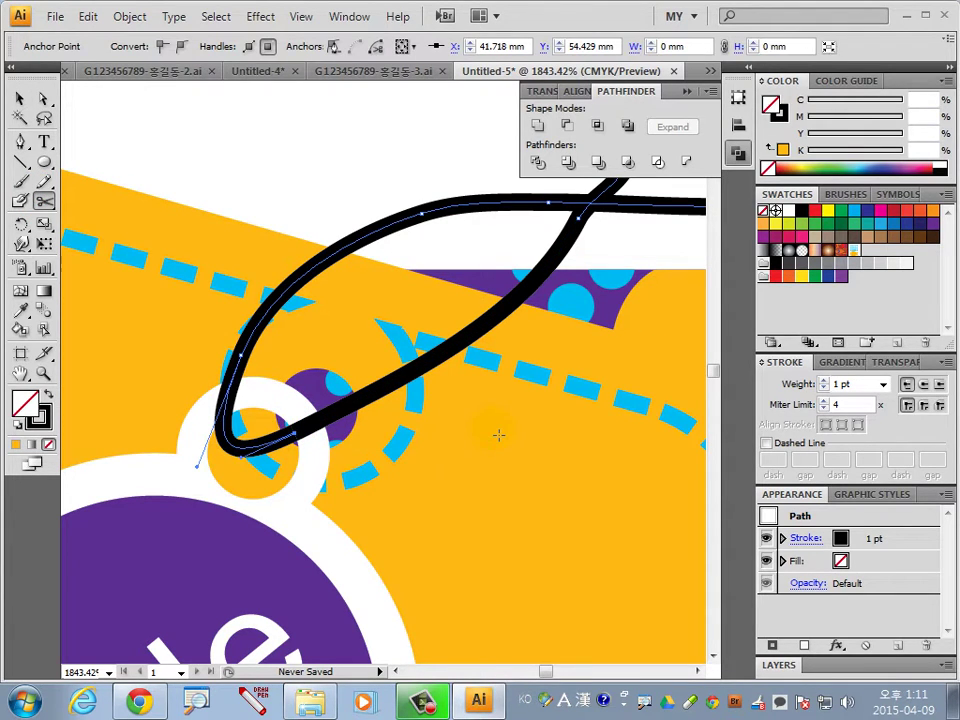
click(410, 377)
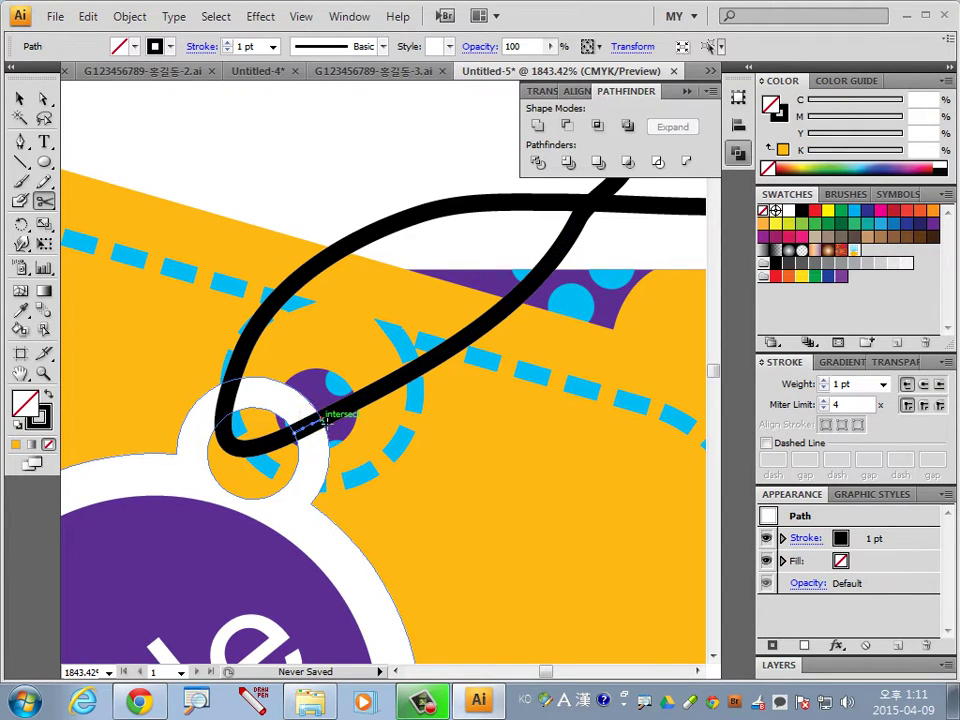
click(325, 422)
click(20, 98)
click(320, 460)
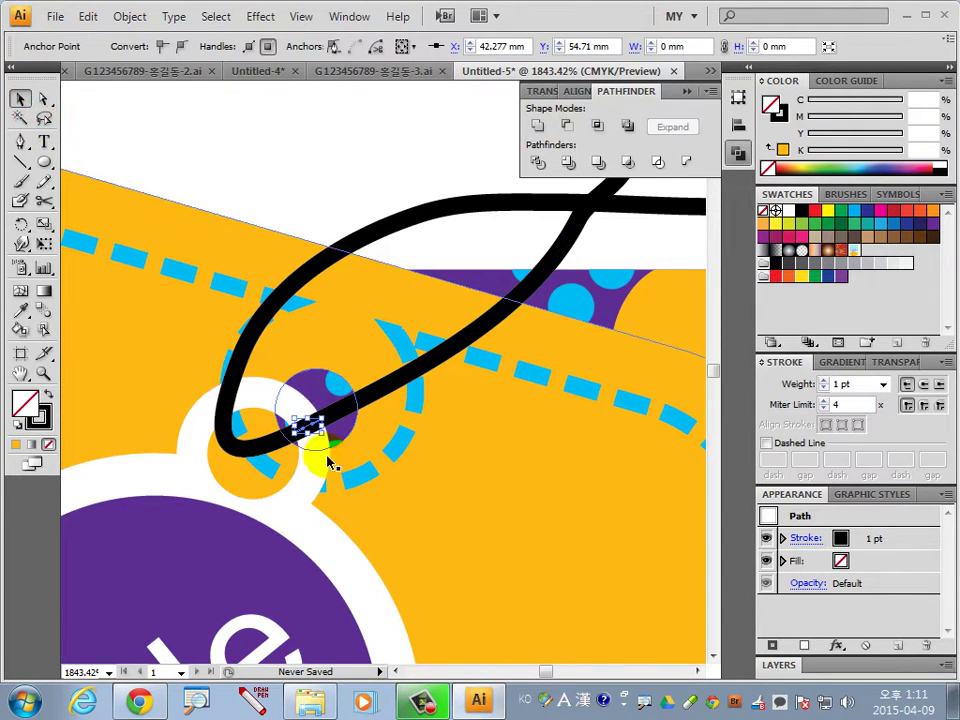
click(312, 428)
click(311, 444)
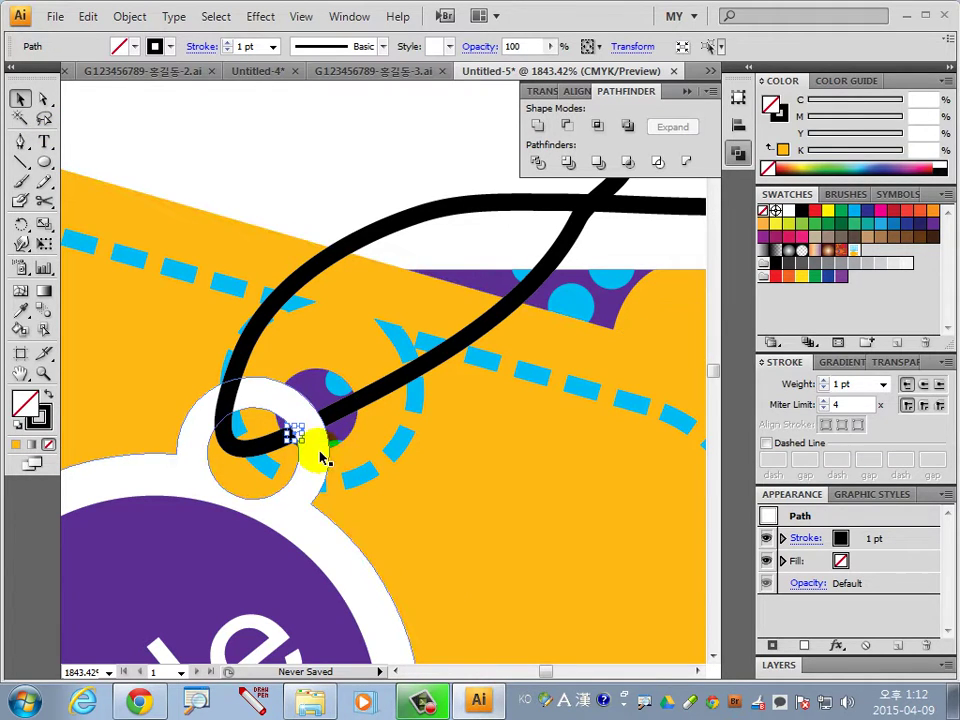
click(300, 199)
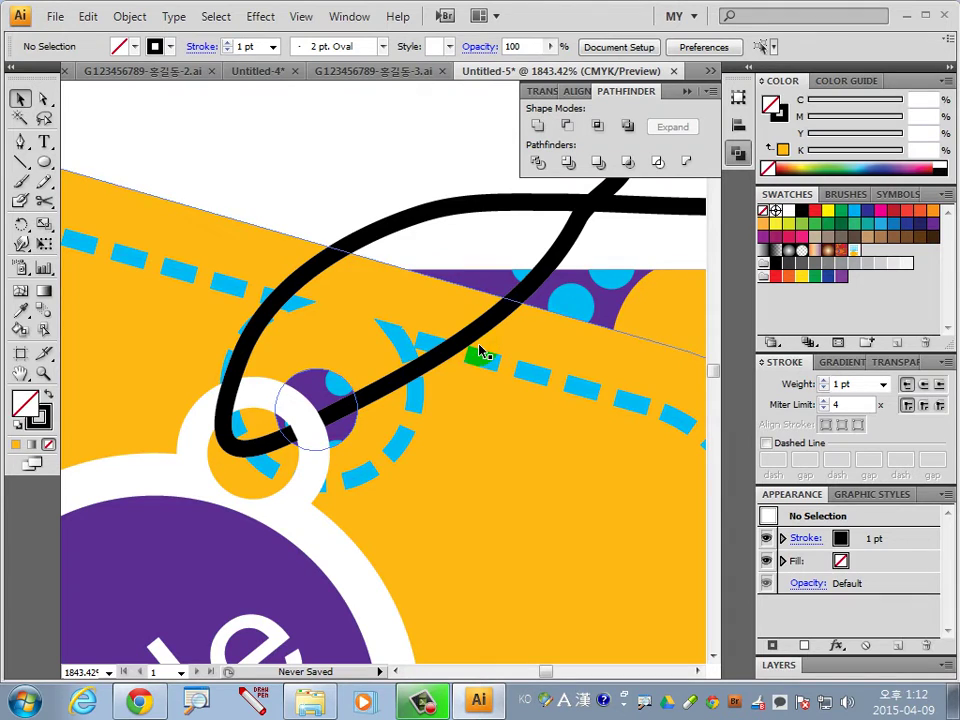
Cut the string at the hole and tag's top edge, then delete the segment crossing the tag
click(440, 376)
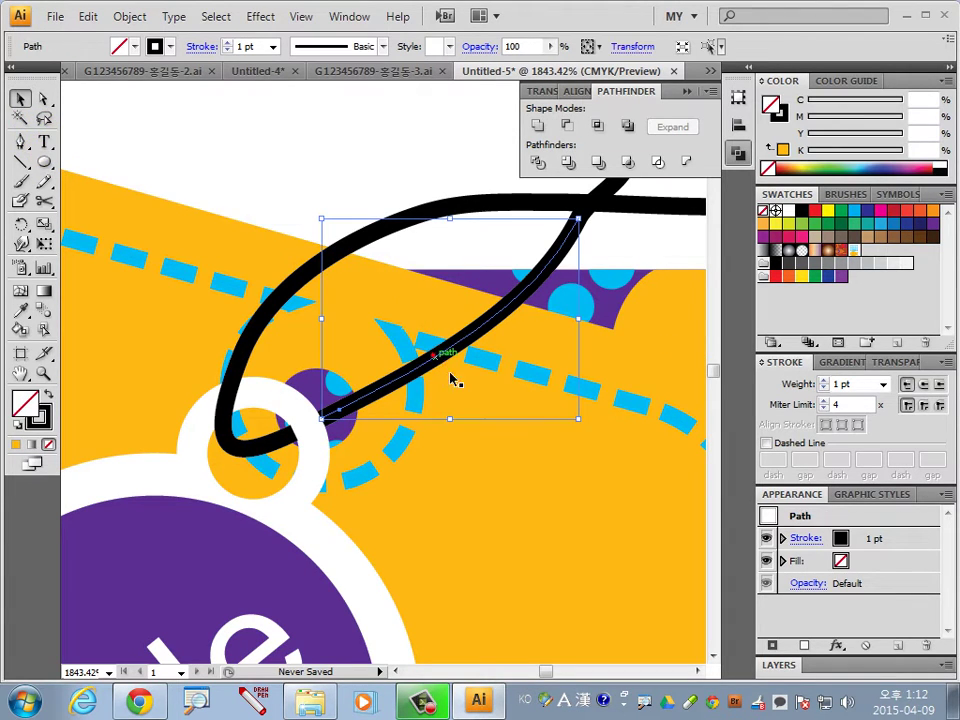
click(44, 200)
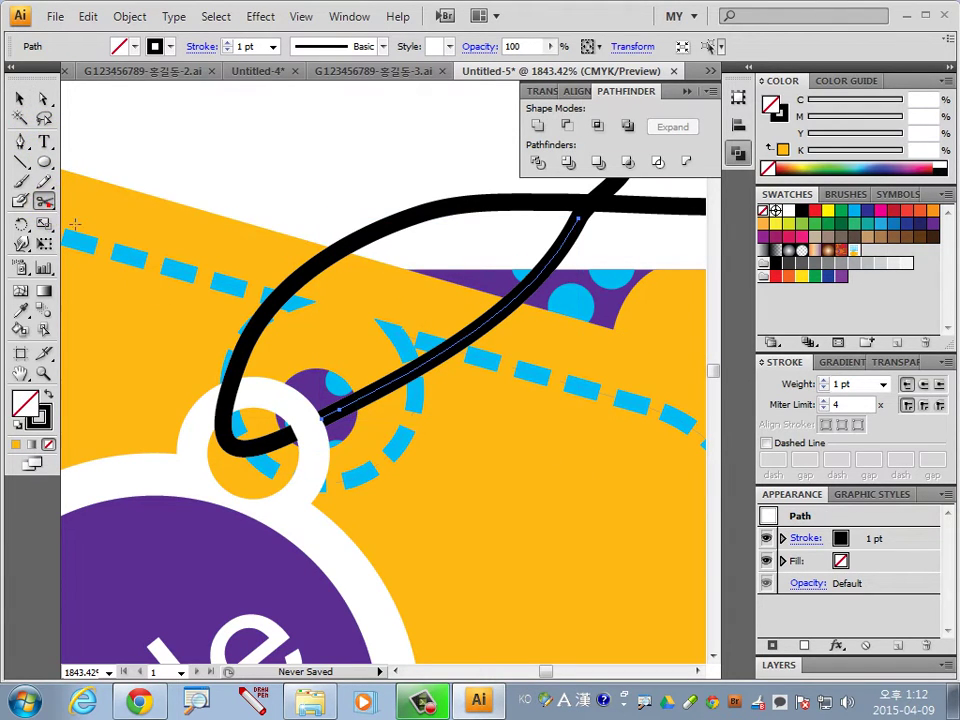
click(350, 402)
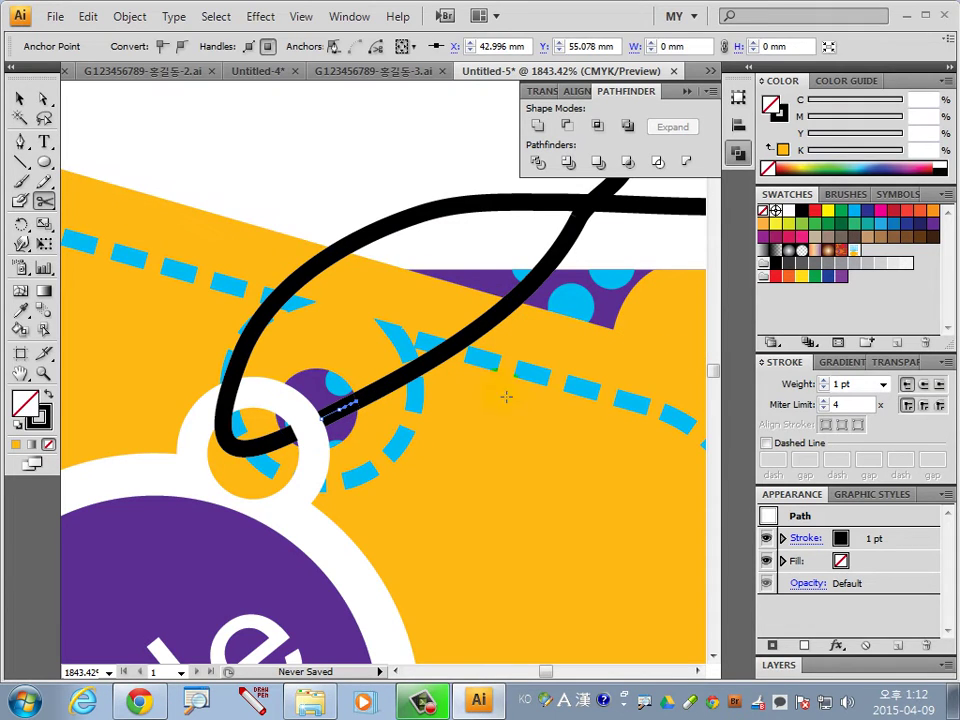
ctrl+click(458, 350)
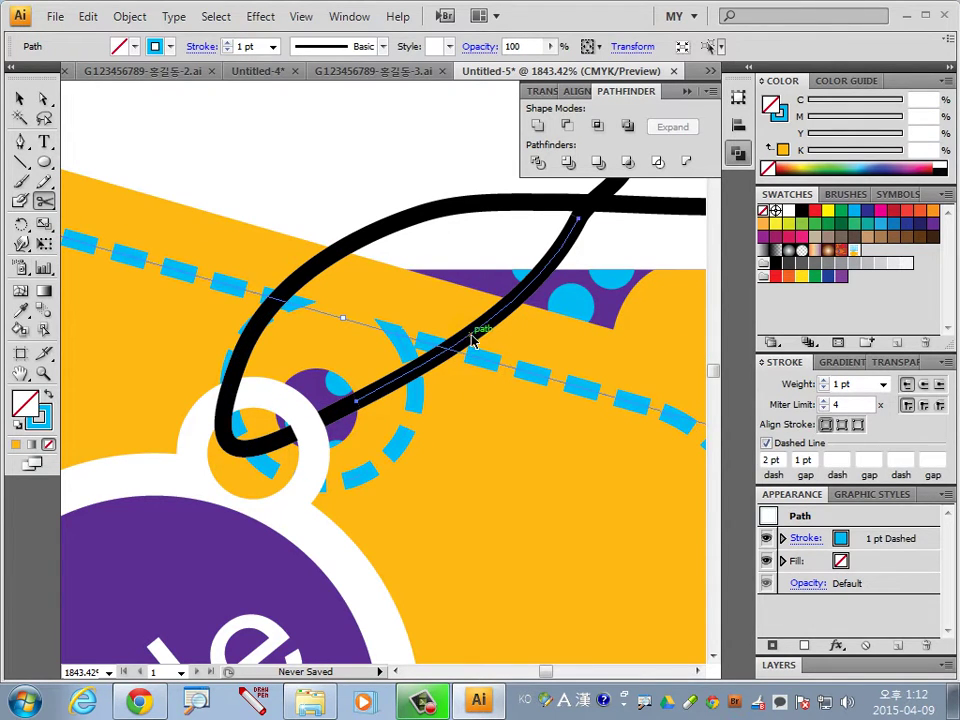
ctrl+click(473, 340)
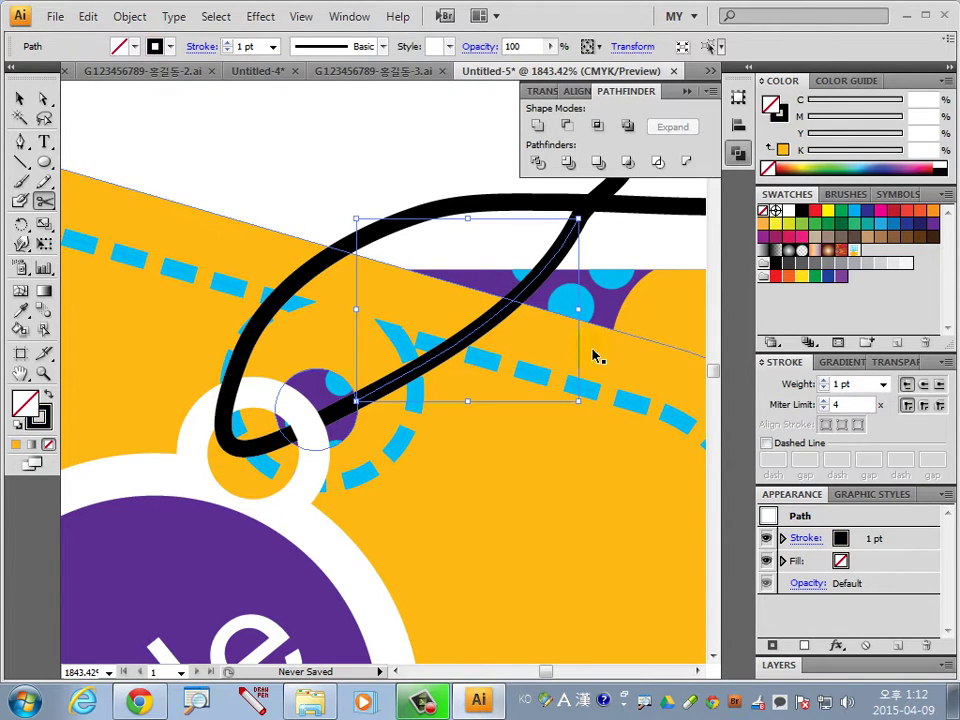
click(515, 300)
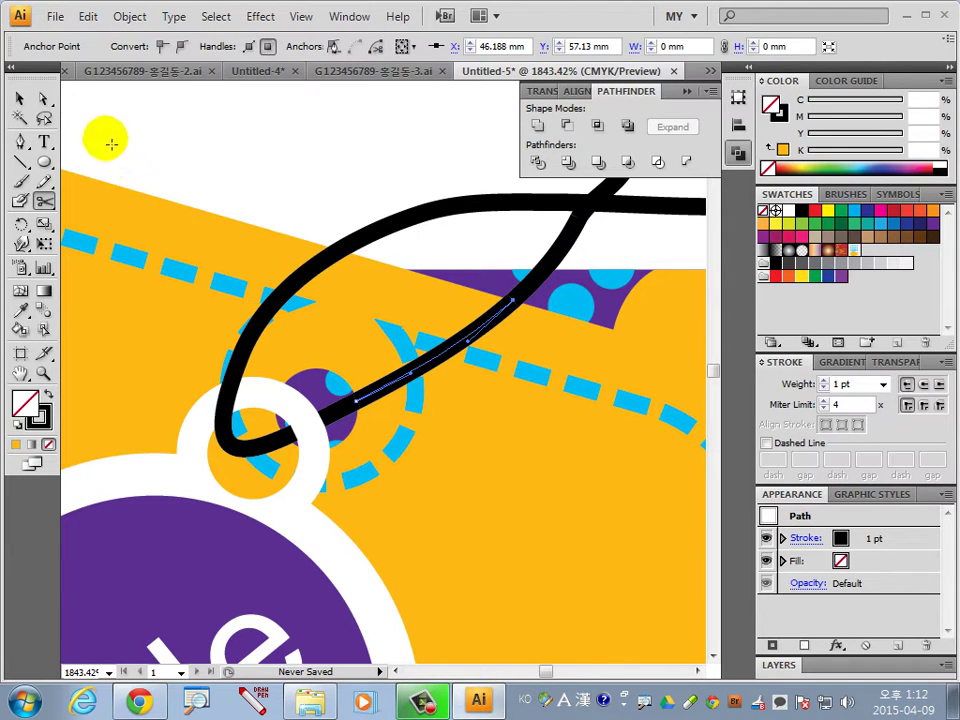
click(18, 98)
click(341, 129)
click(463, 346)
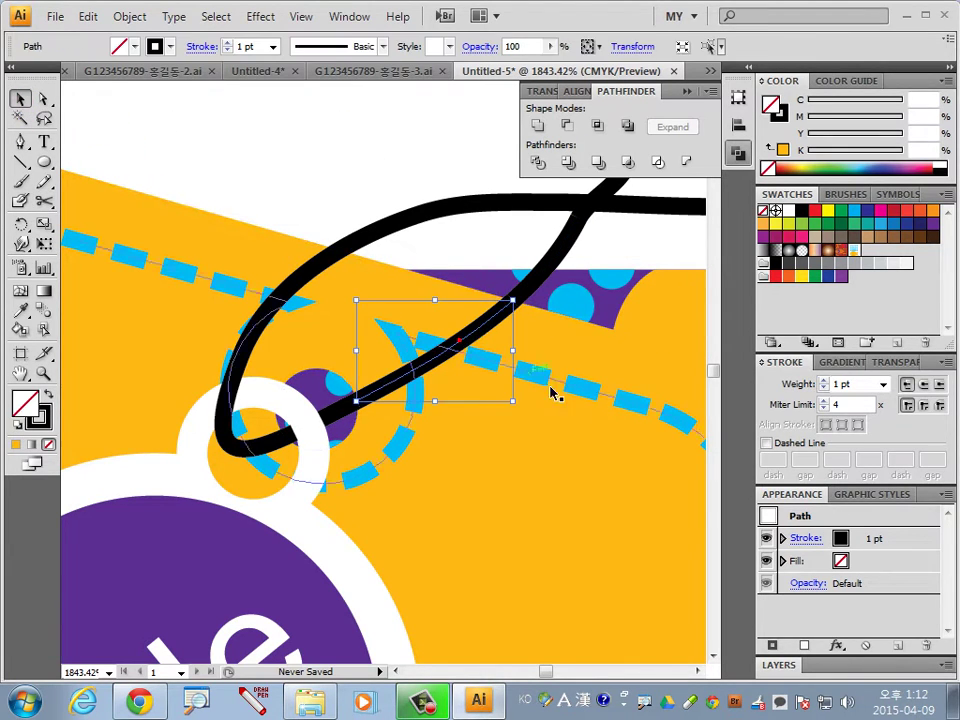
key(Delete)
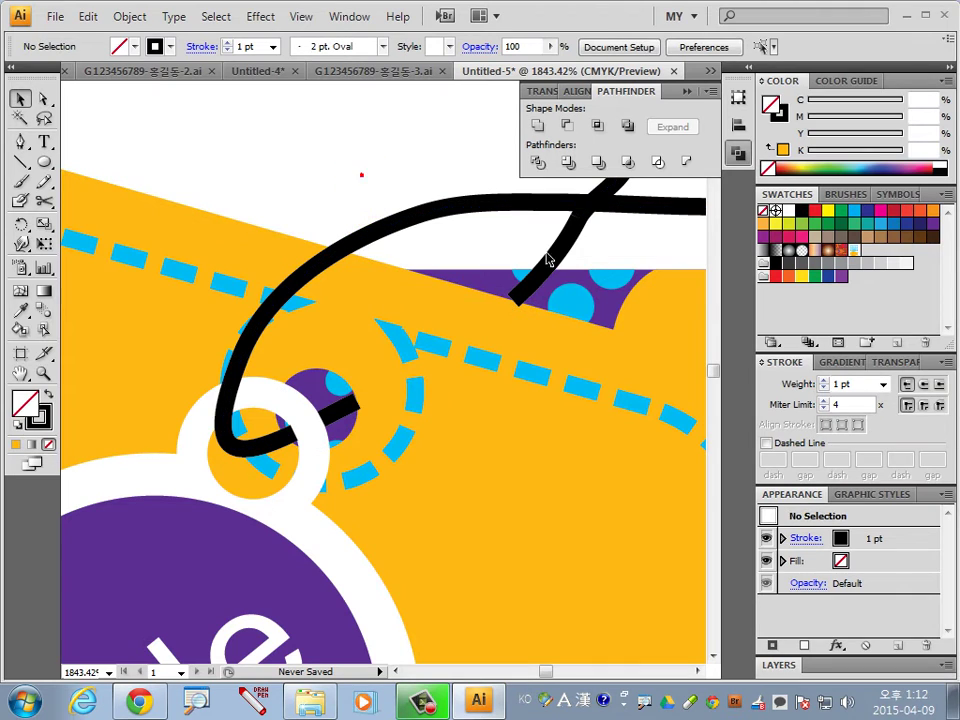
key(ctrl+0)
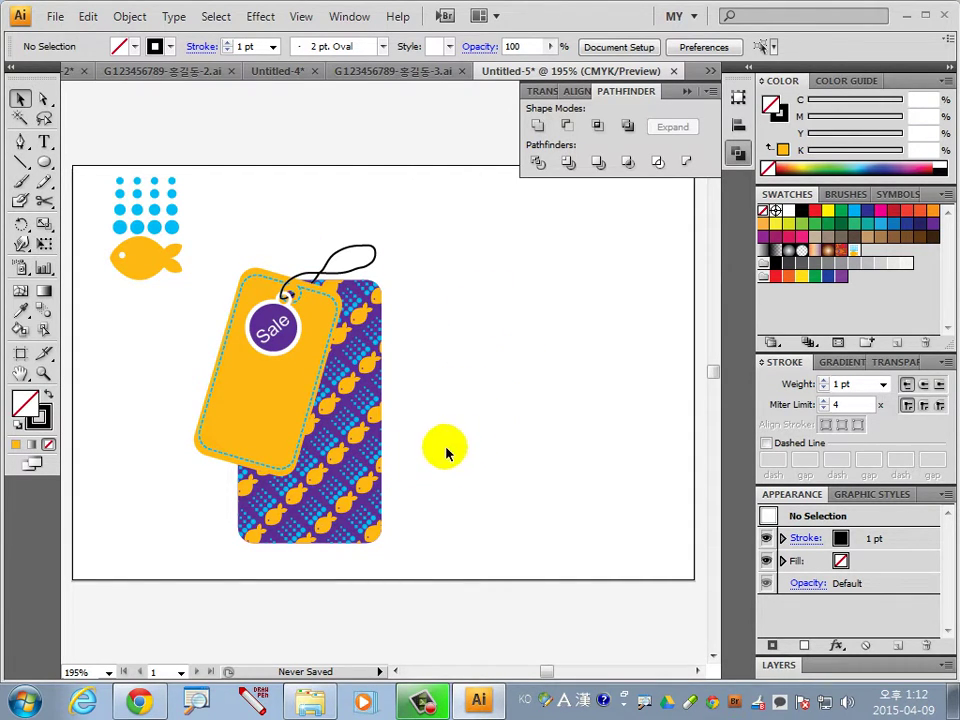
Group all the tag pieces, scale the group down slightly, and move it lower-left
mouse_move(446, 453)
mouse_down()
mouse_move(419, 486)
mouse_move(450, 463)
mouse_move(397, 467)
mouse_move(393, 455)
mouse_move(476, 494)
mouse_up()
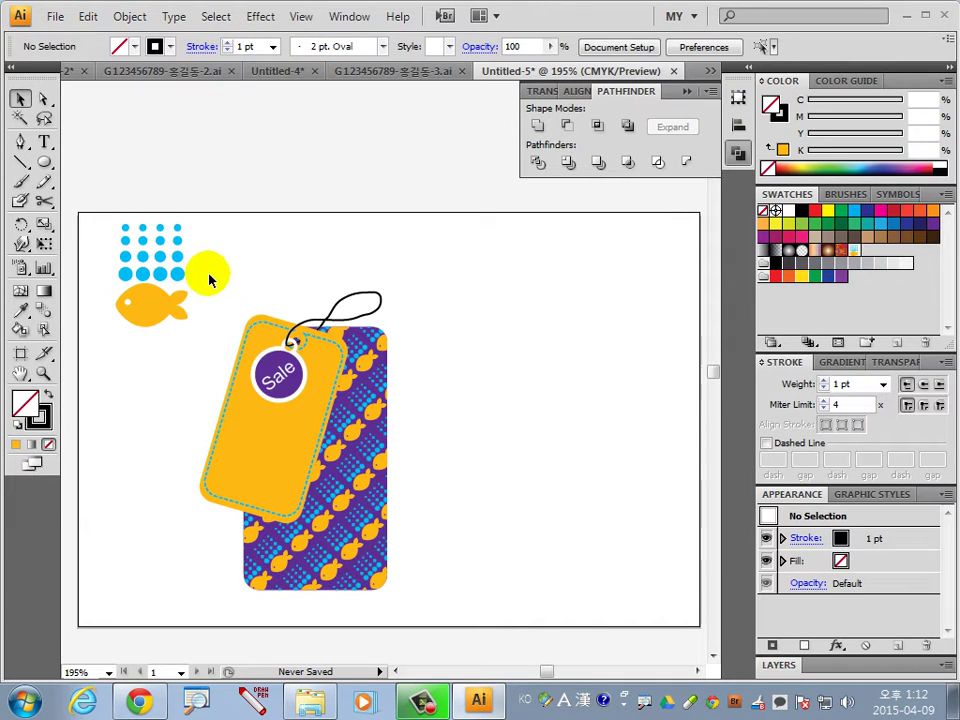
drag(197, 272, 481, 573)
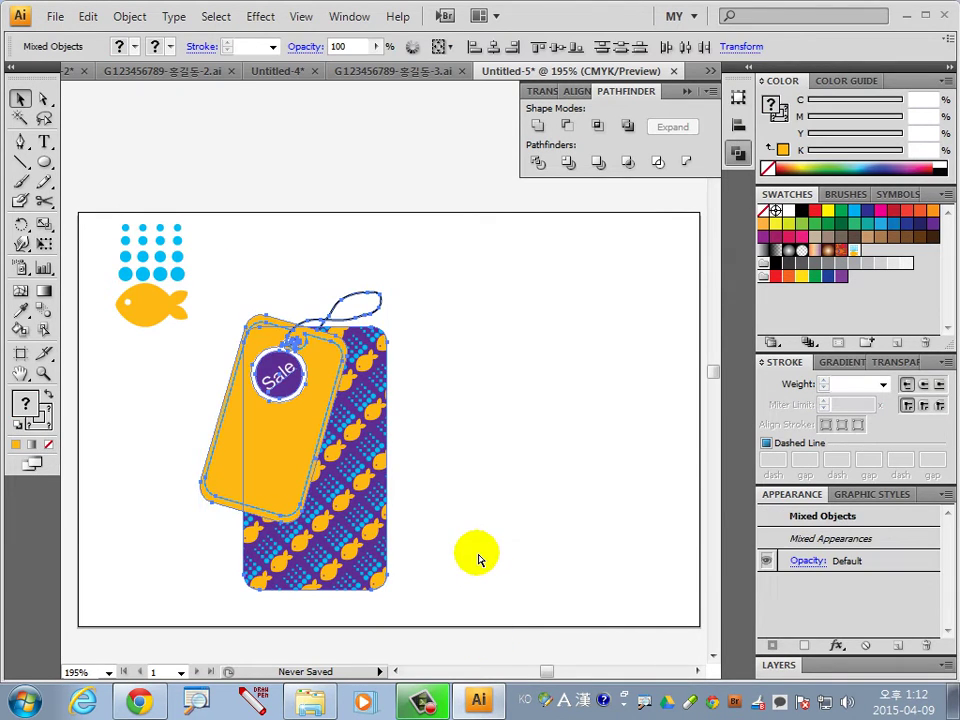
key(ctrl+g)
click(426, 591)
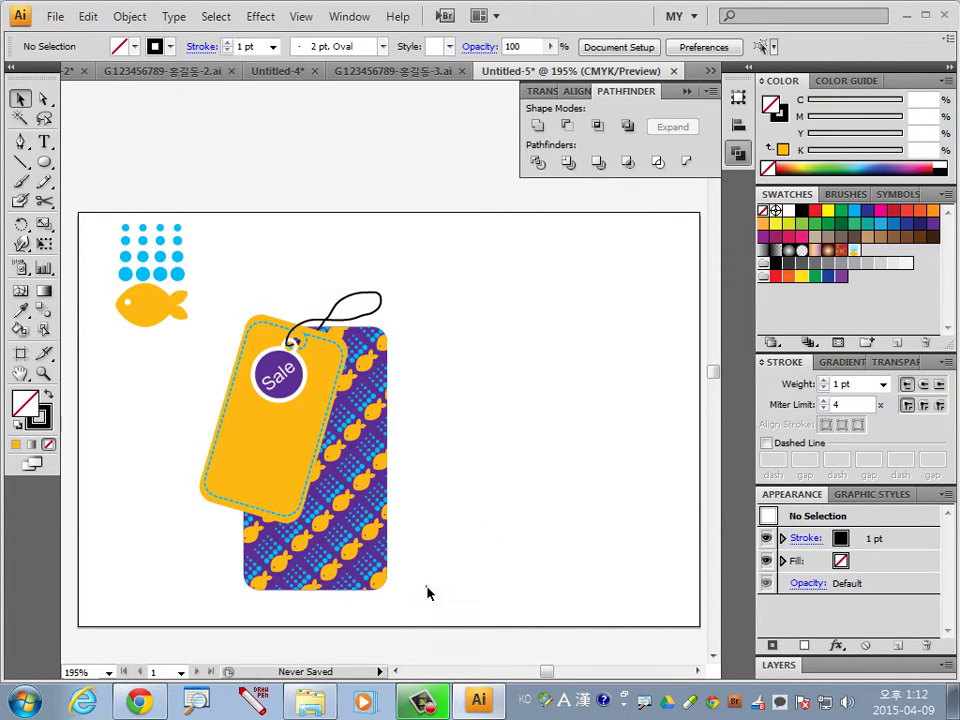
click(383, 590)
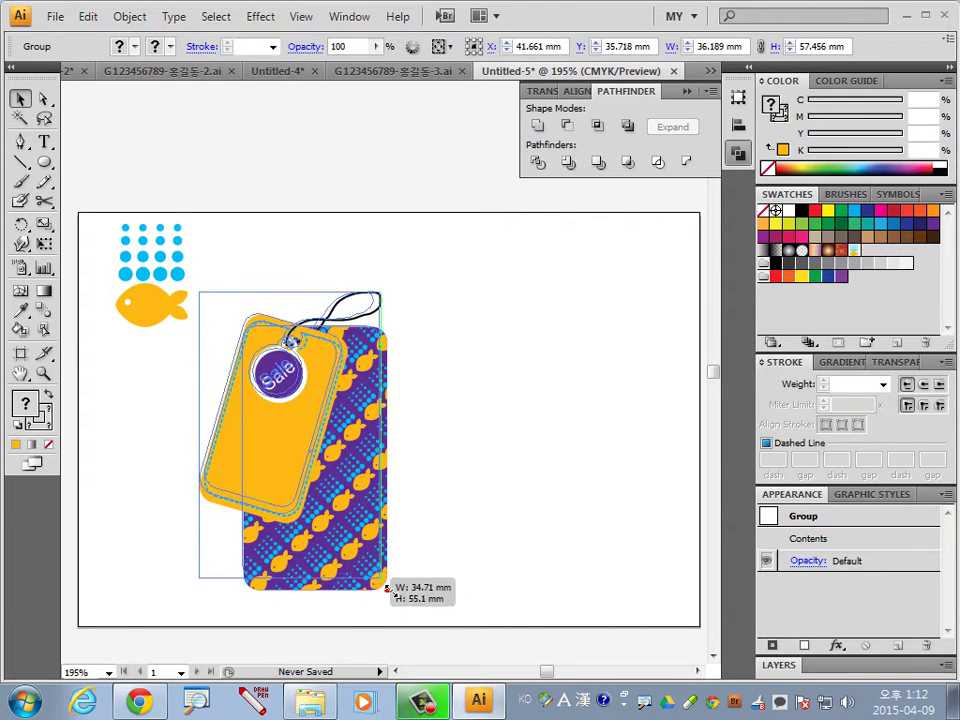
drag(387, 590, 368, 560)
mouse_move(283, 528)
mouse_down()
mouse_move(265, 493)
mouse_move(252, 491)
mouse_up()
click(489, 523)
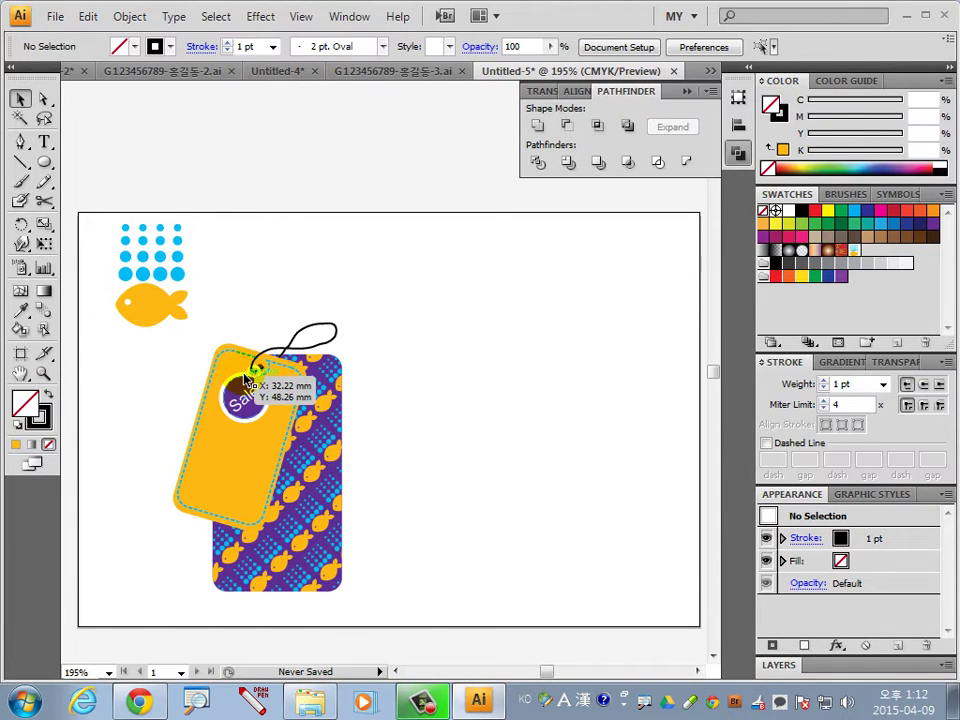
Show rulers and drag out two vertical and three horizontal guides right of the tag
key(ctrl+r)
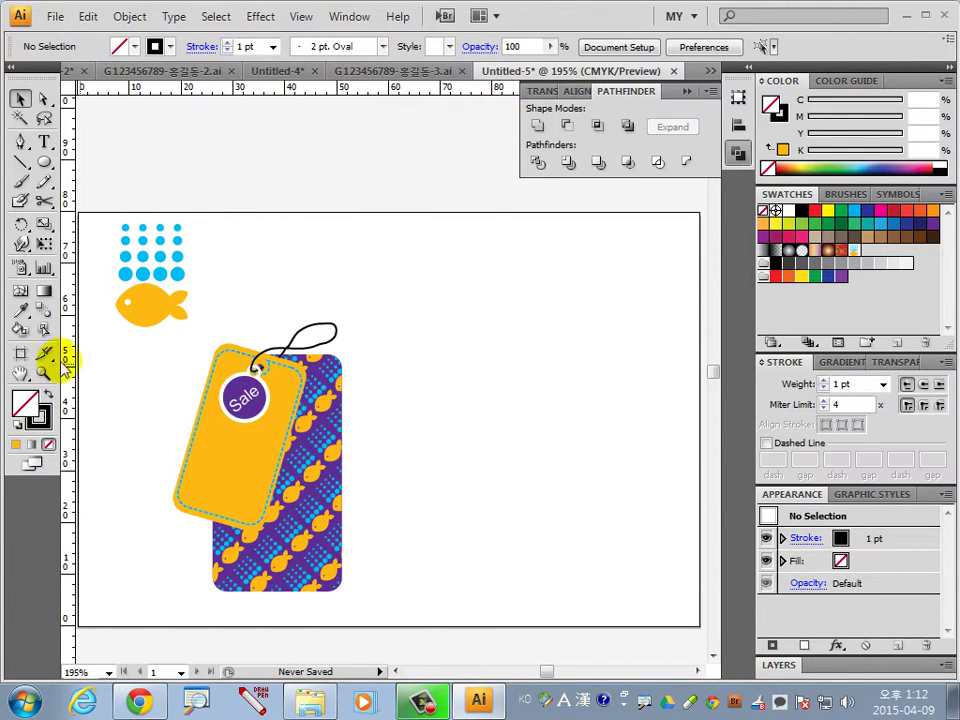
drag(68, 295, 522, 455)
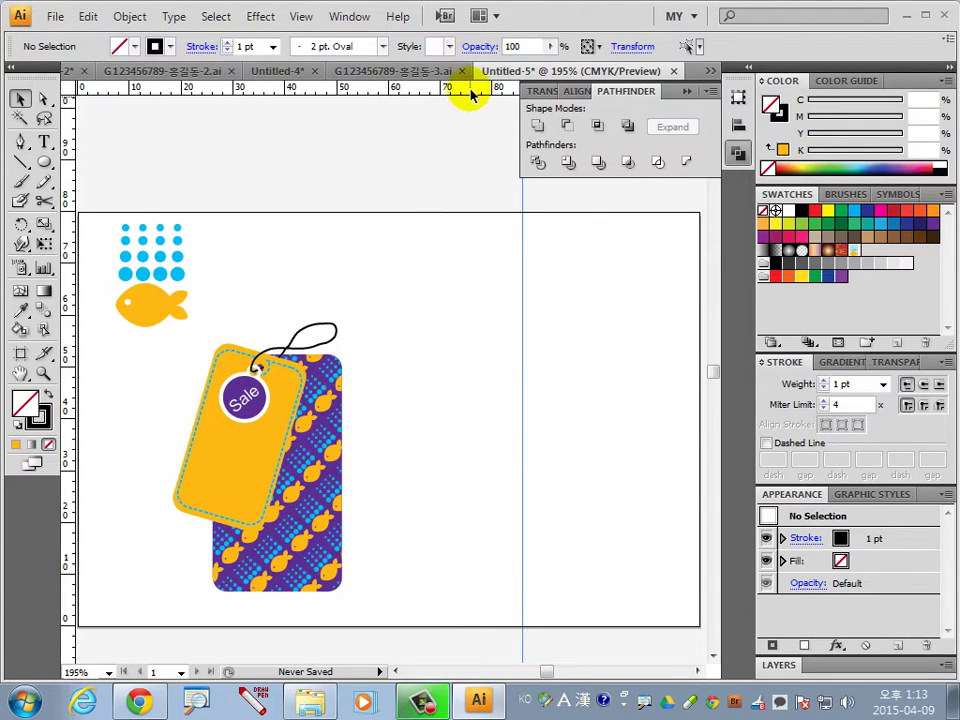
drag(484, 376, 488, 397)
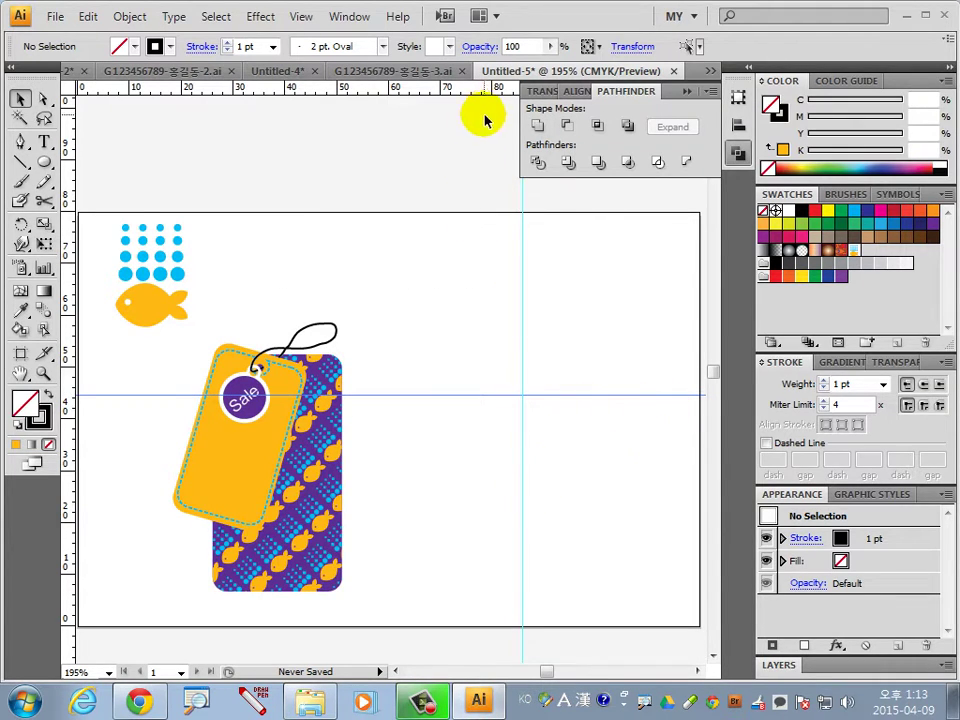
mouse_move(70, 456)
mouse_down()
mouse_move(458, 505)
mouse_move(446, 500)
mouse_up()
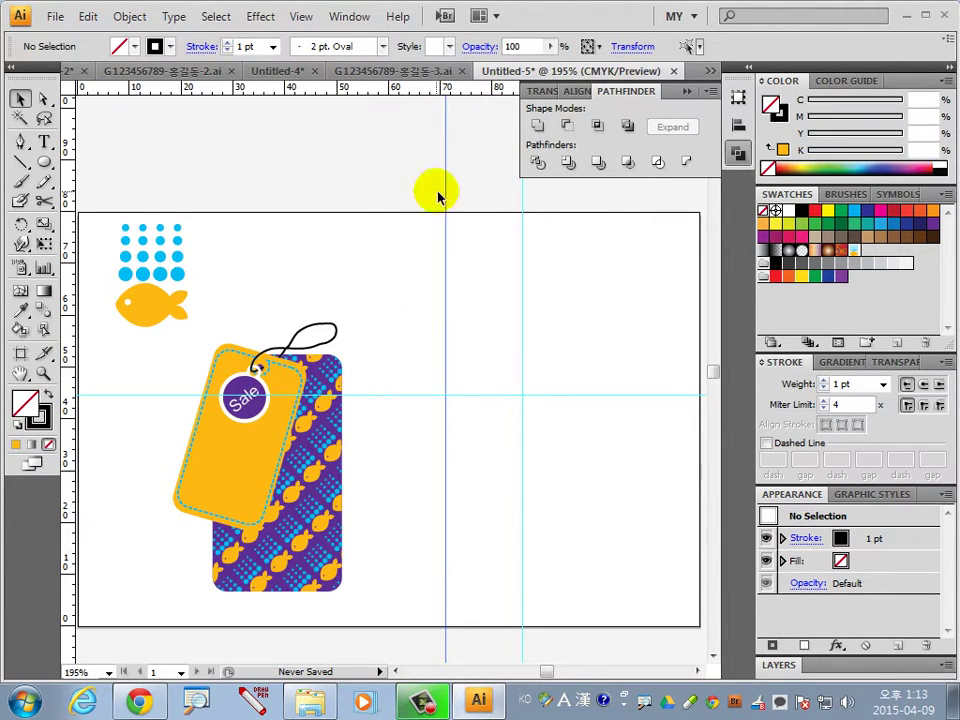
drag(409, 90, 471, 575)
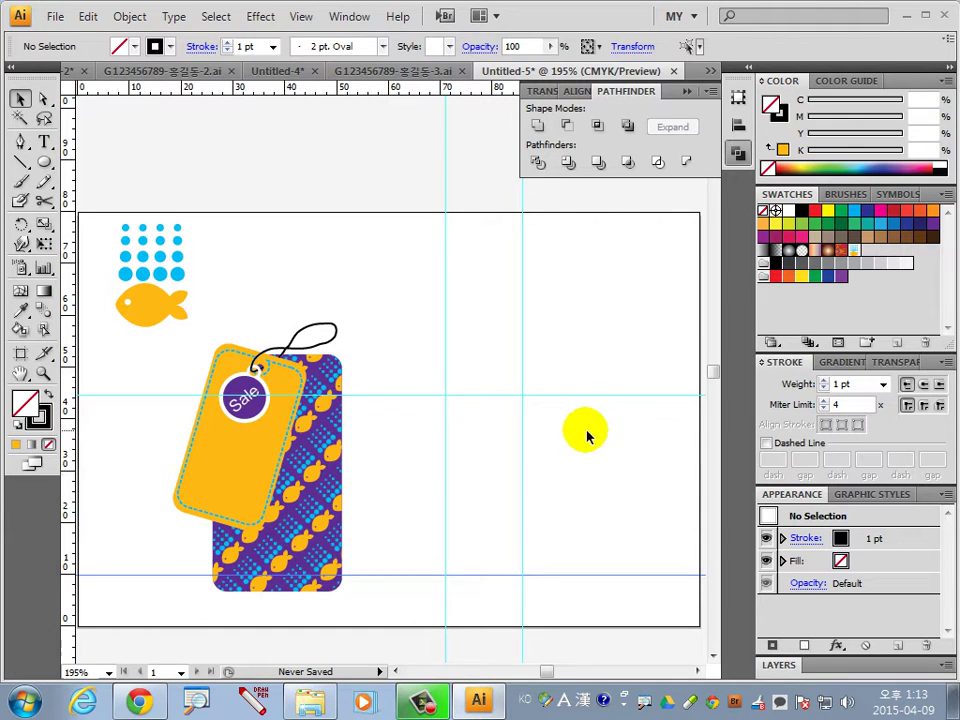
click(585, 397)
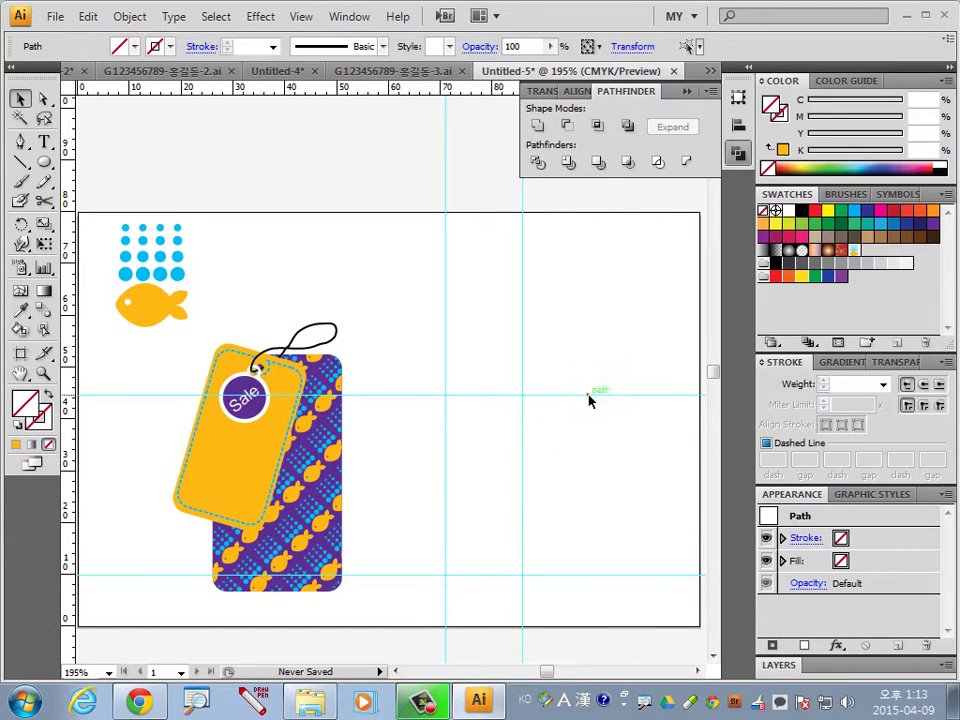
drag(588, 400, 589, 381)
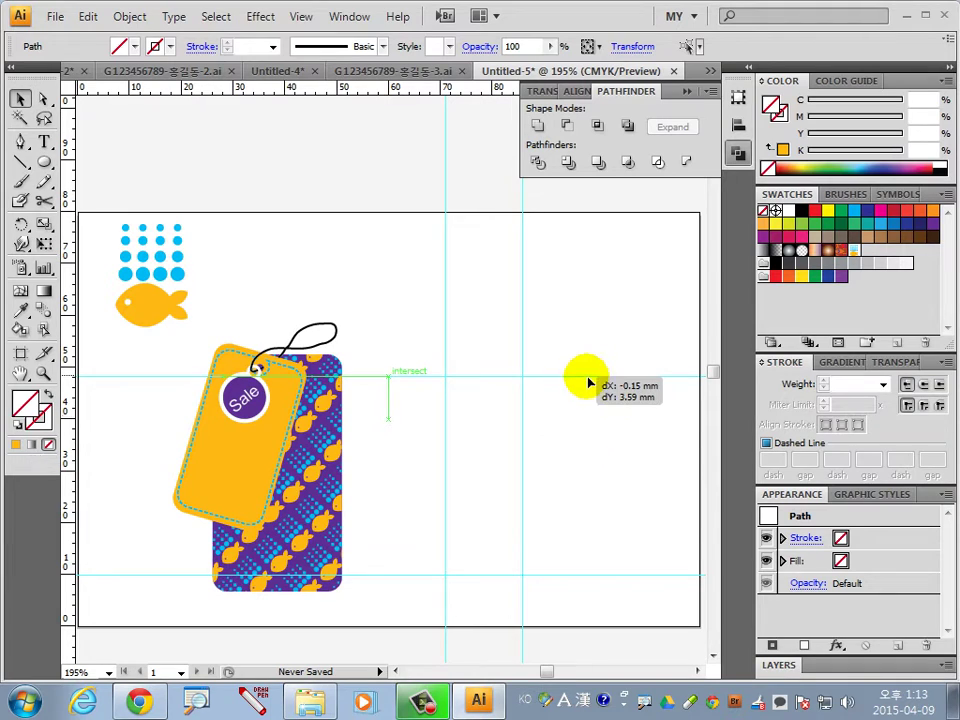
click(490, 454)
mouse_move(465, 88)
mouse_down()
mouse_move(490, 336)
mouse_move(487, 451)
mouse_up()
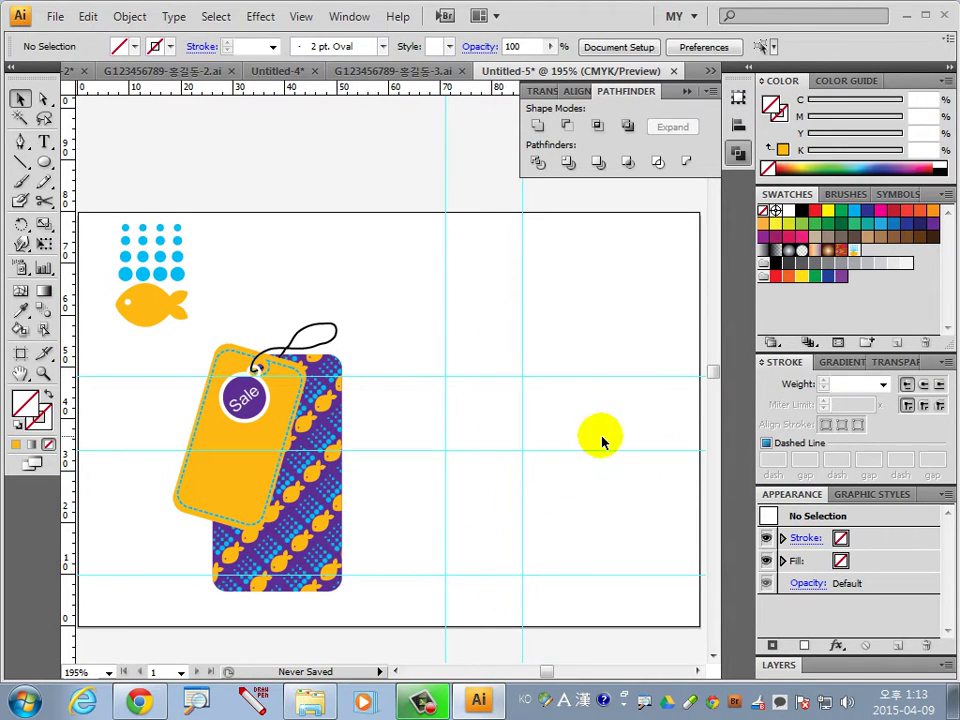
key(ctrl+space)
Pen-trace the half-shirt outline along the guides: shoulder, sleeve tip, armpit, side and hem
drag(416, 325, 592, 640)
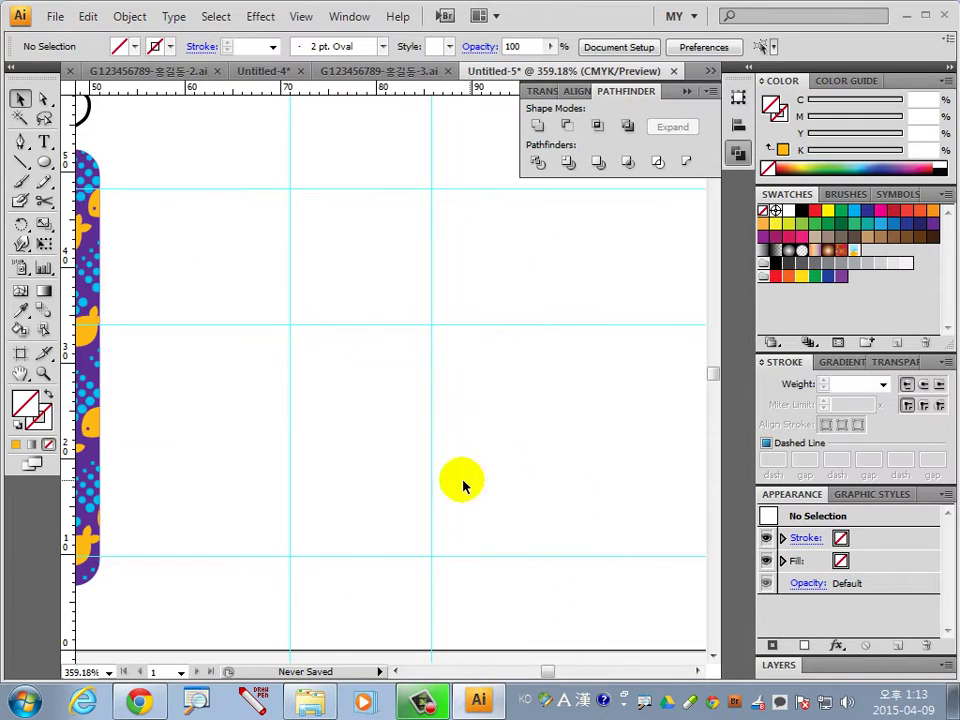
click(21, 142)
click(17, 424)
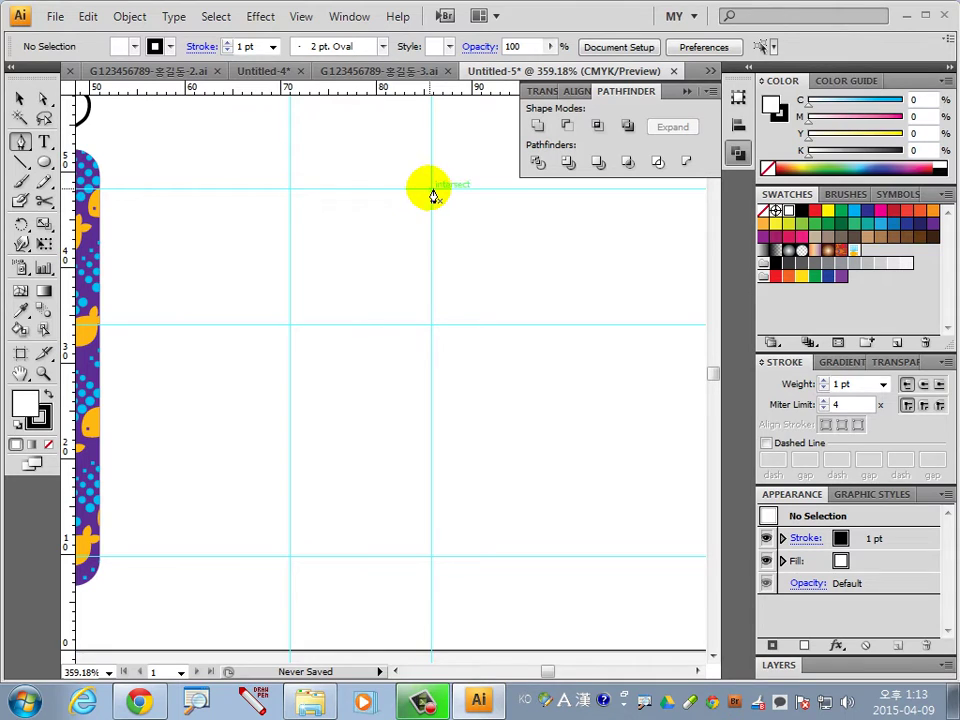
click(431, 192)
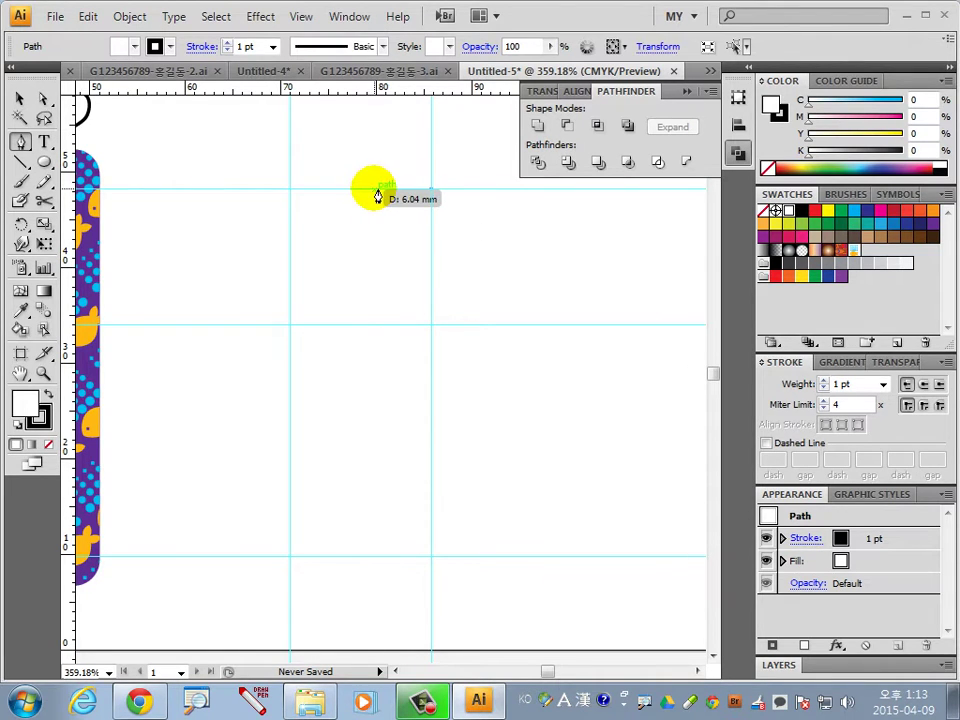
click(377, 189)
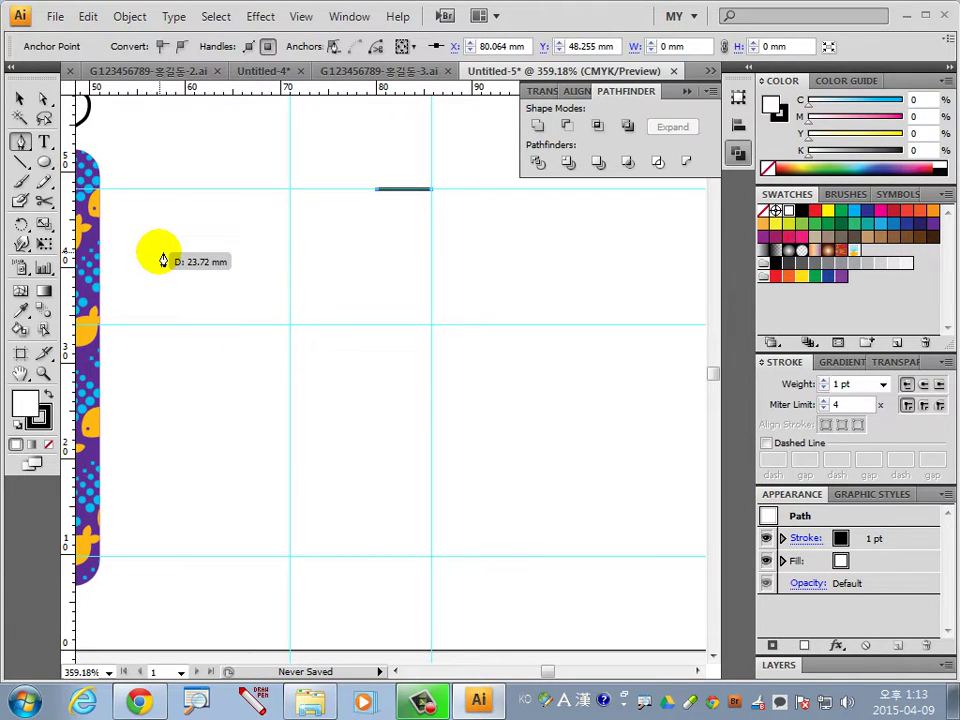
click(150, 252)
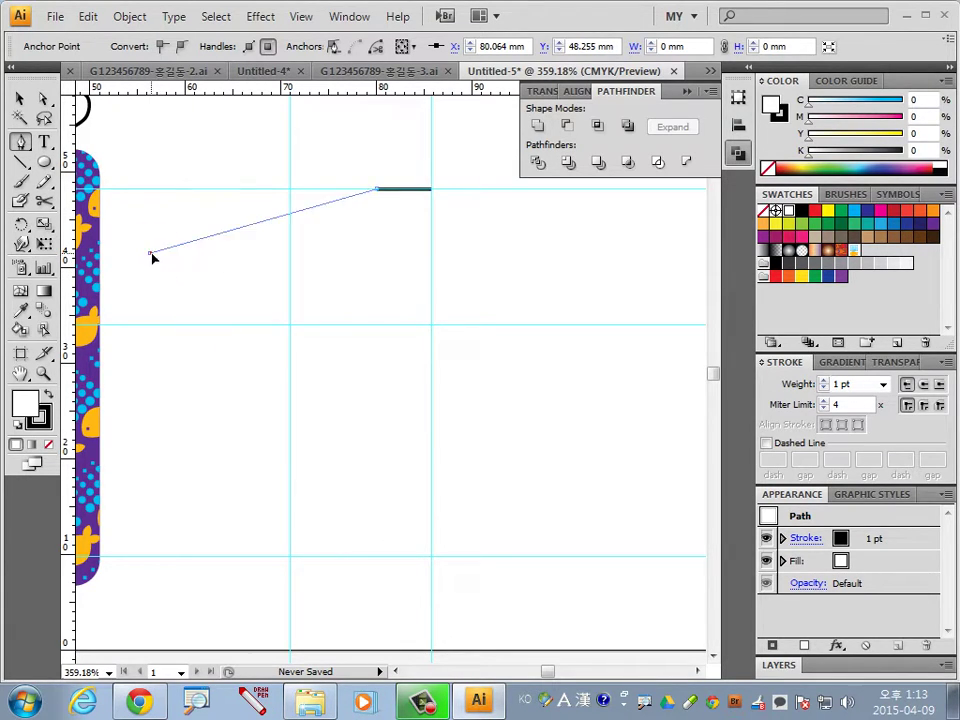
click(166, 341)
click(290, 327)
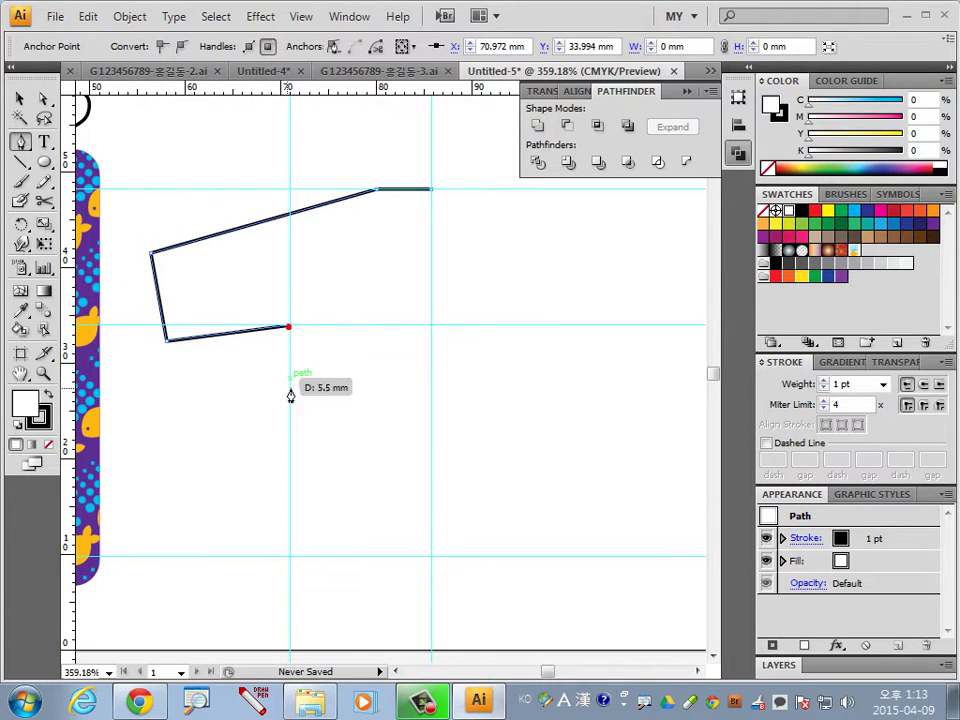
click(291, 558)
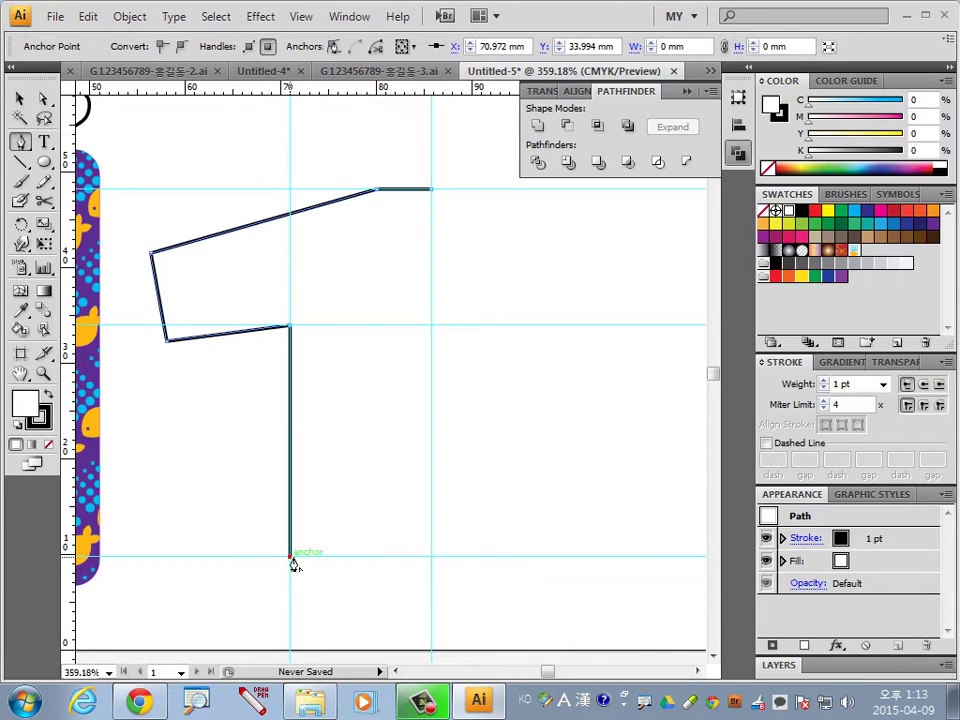
click(432, 558)
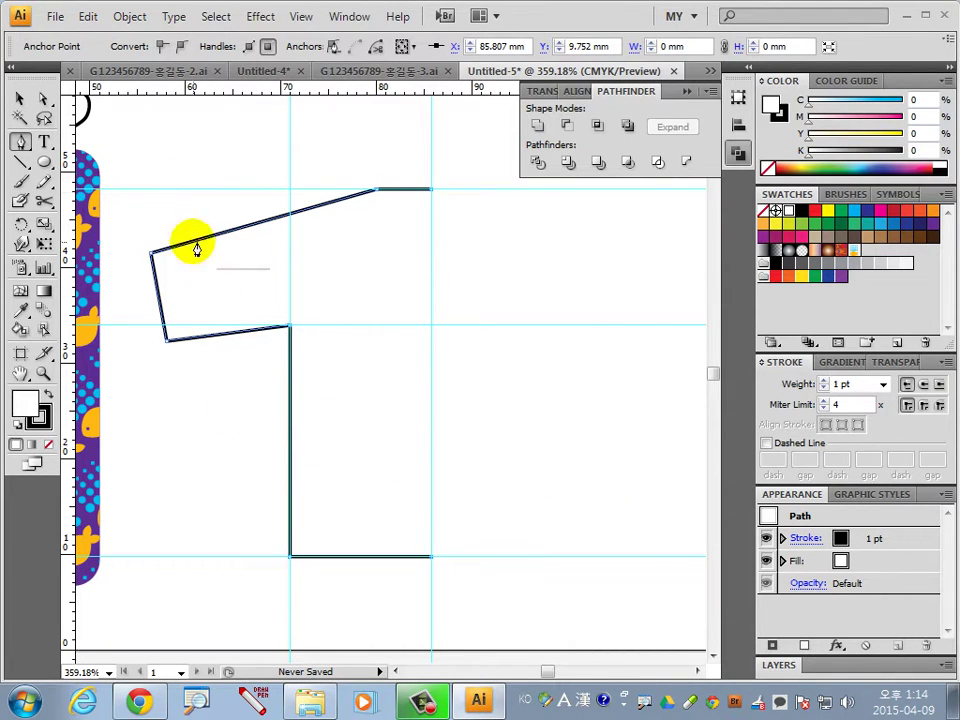
click(20, 99)
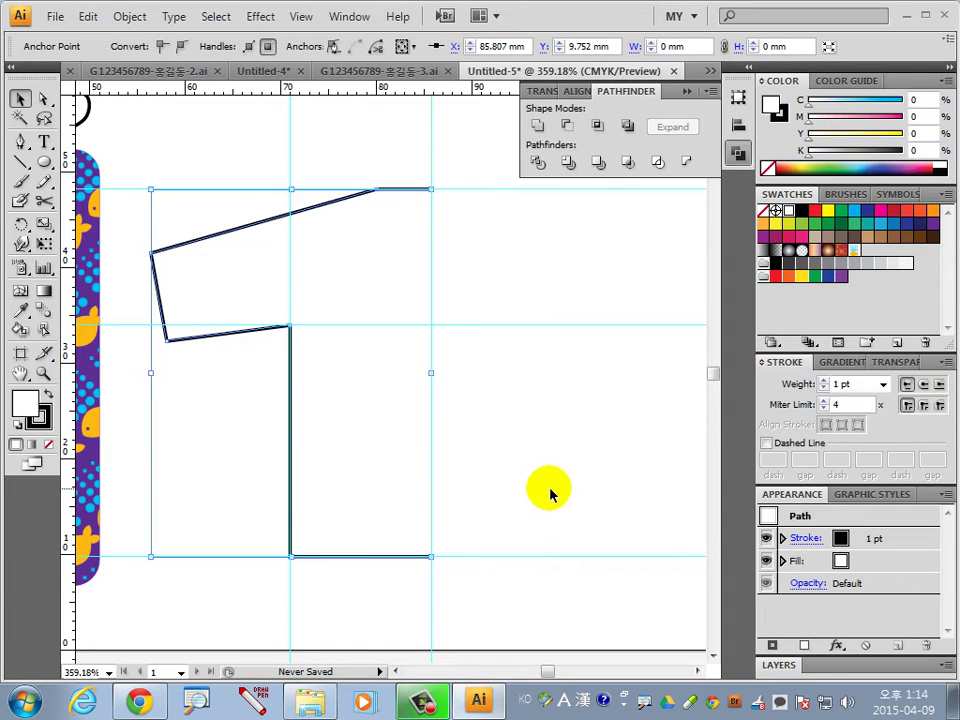
drag(546, 464, 529, 500)
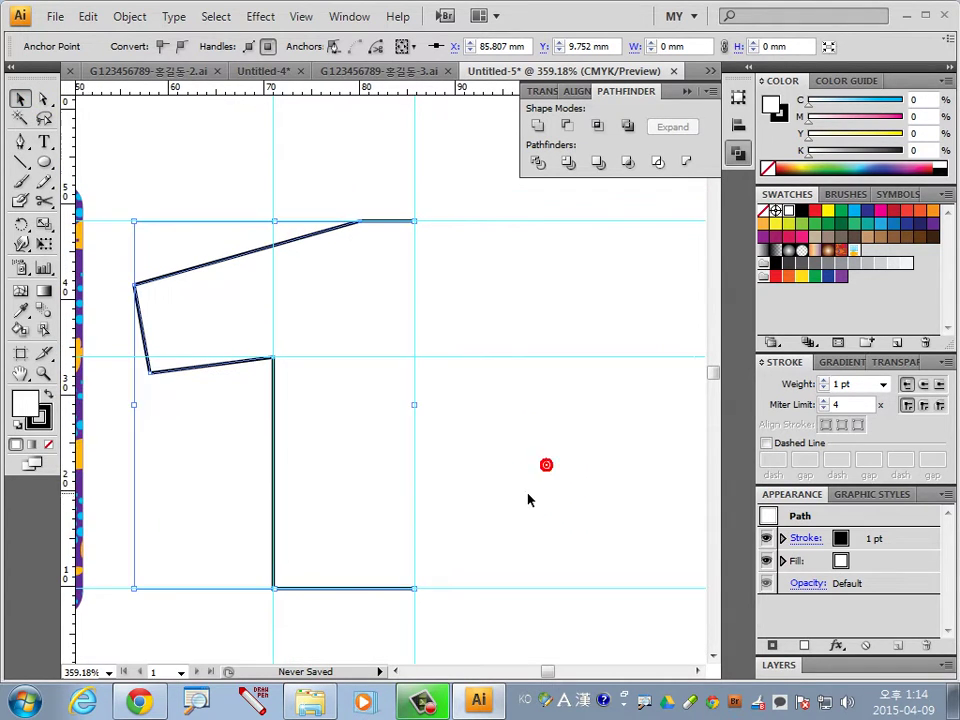
key(ctrl+minus)
key(ctrl+minus)
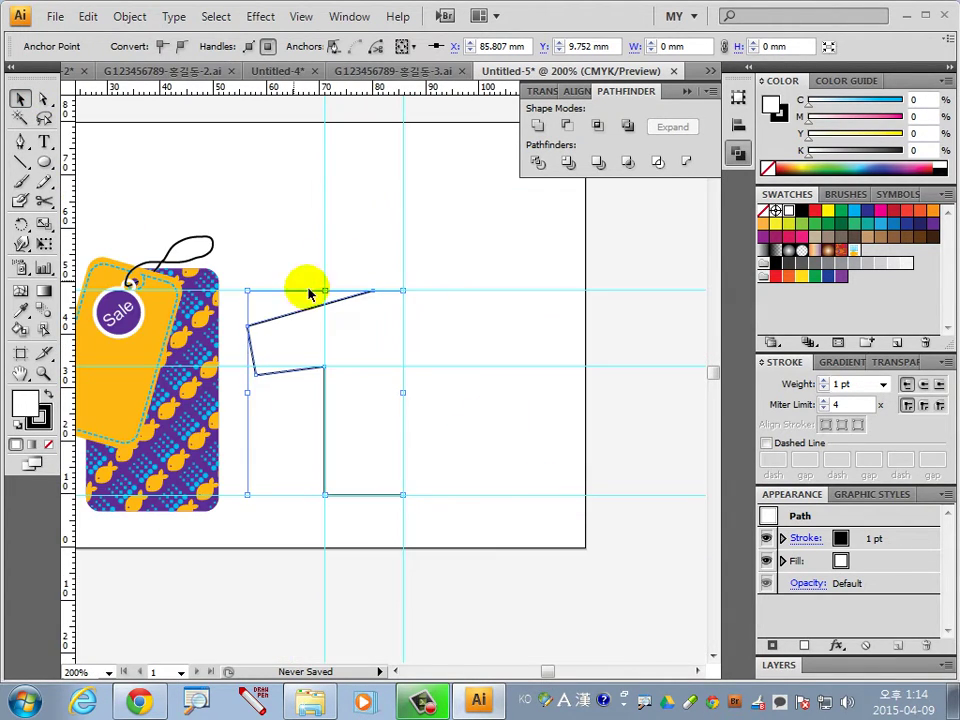
Try the Reflect options on the half-shirt with a vertical axis, then cancel
drag(21, 224, 104, 250)
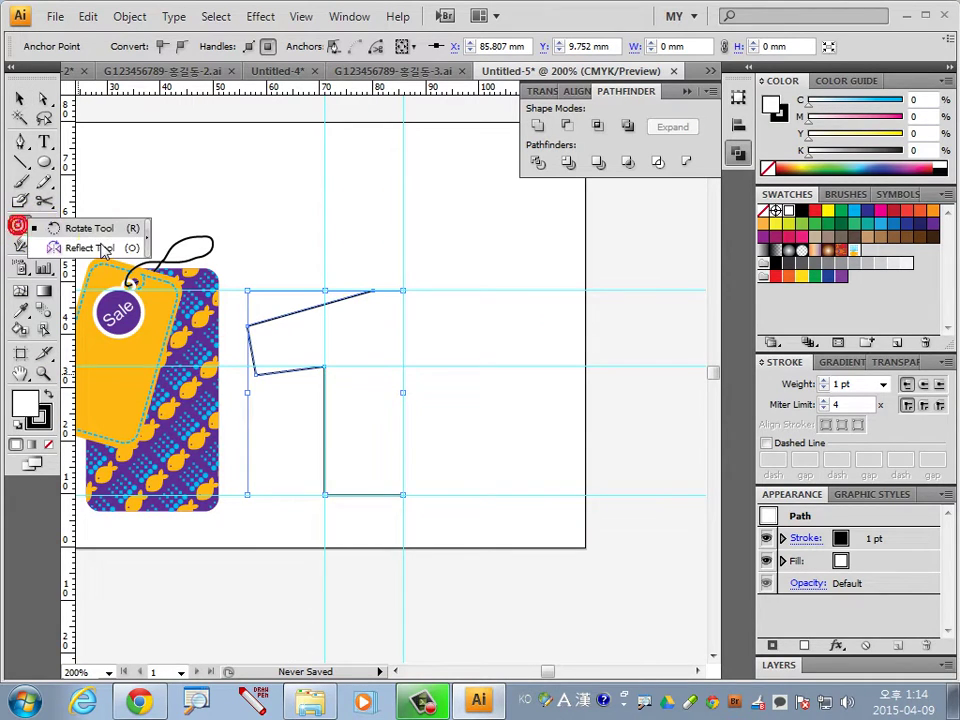
click(412, 500)
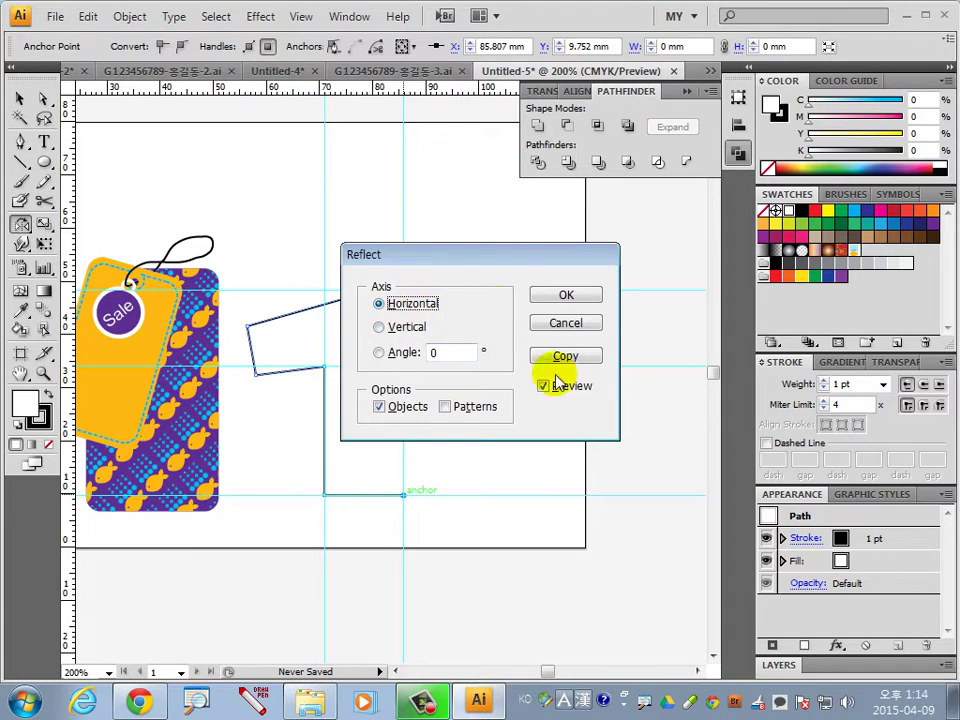
drag(480, 253, 744, 335)
click(588, 408)
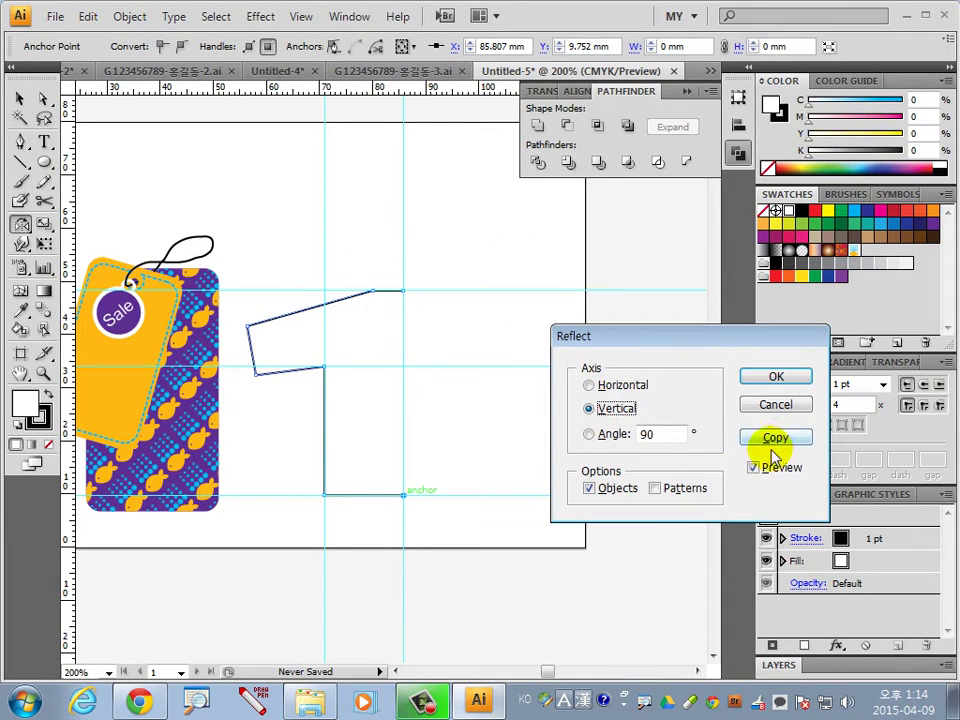
click(776, 404)
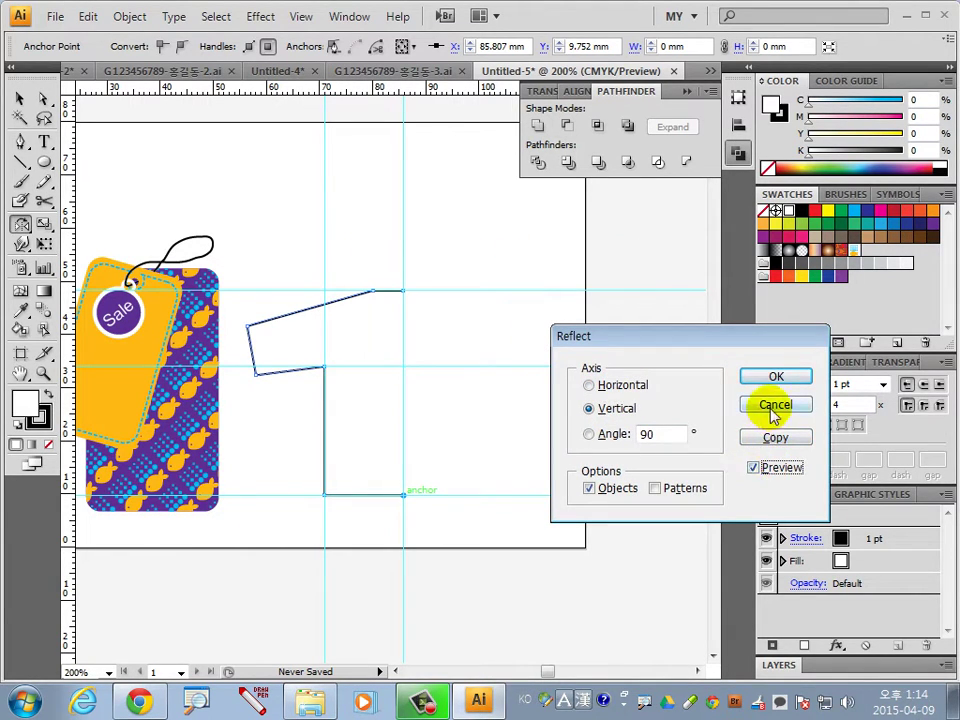
Reflect a copy of the half-shirt across a vertical axis at the hem's centre point
click(22, 100)
click(465, 413)
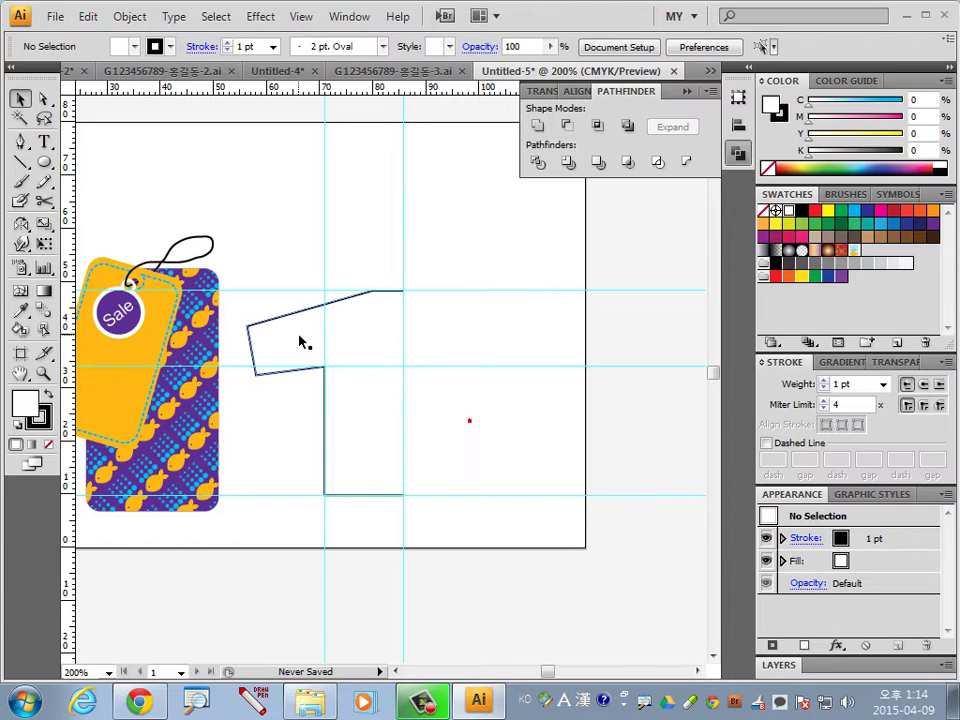
click(306, 312)
click(21, 224)
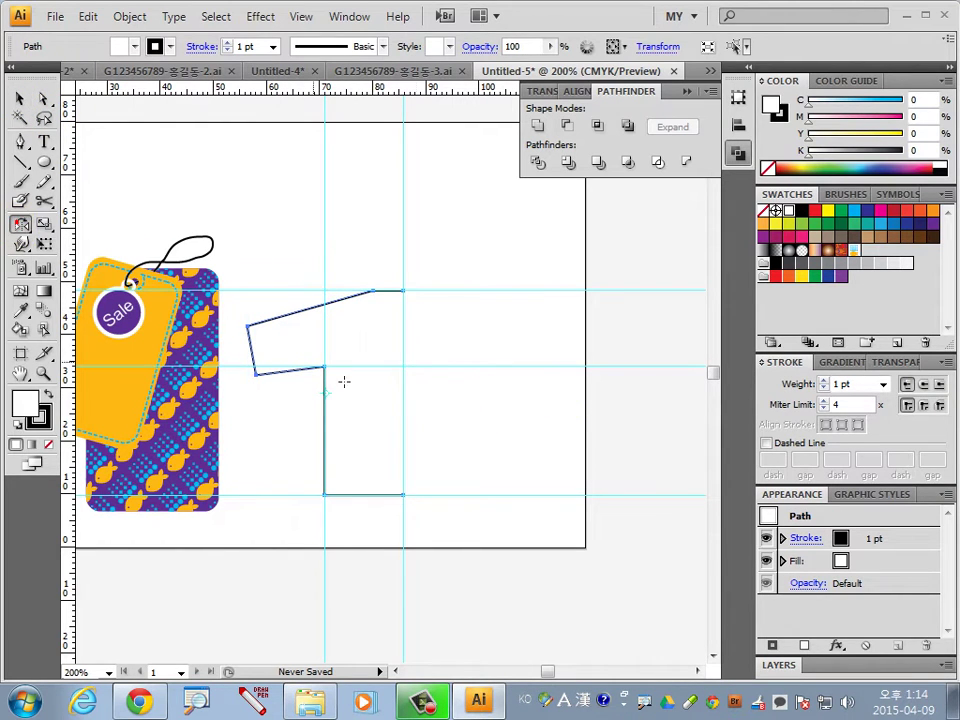
alt+click(405, 497)
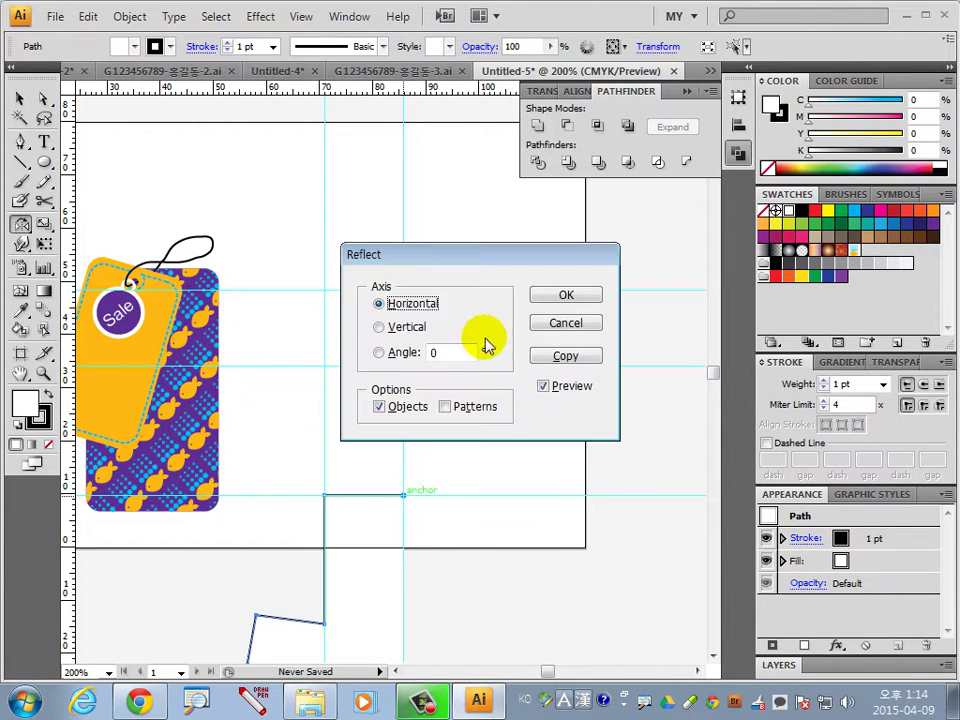
click(400, 327)
click(565, 358)
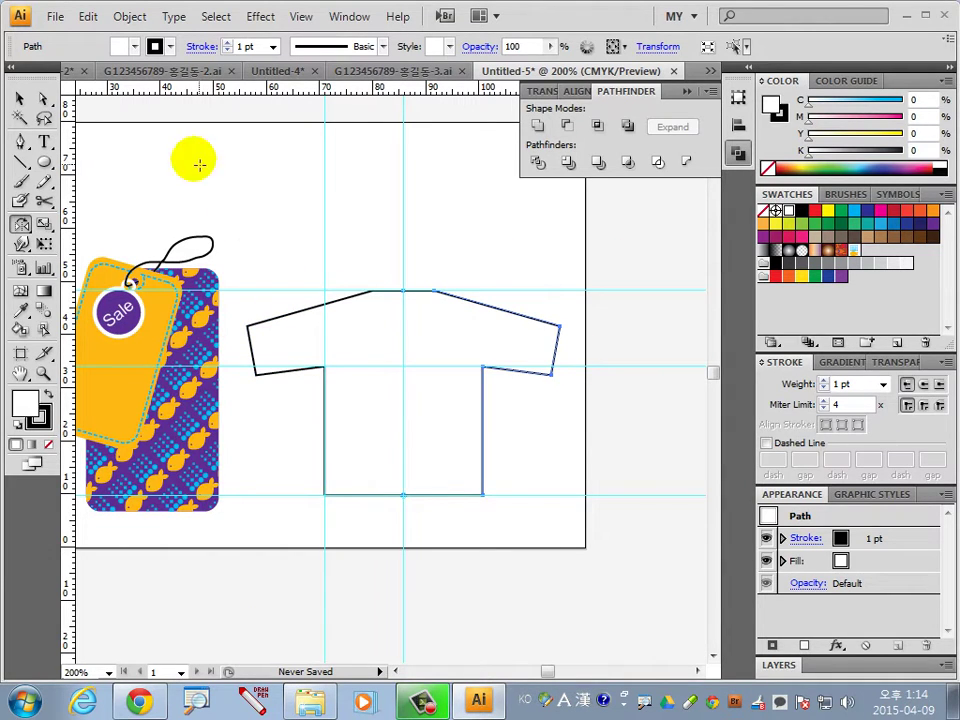
click(20, 98)
click(478, 543)
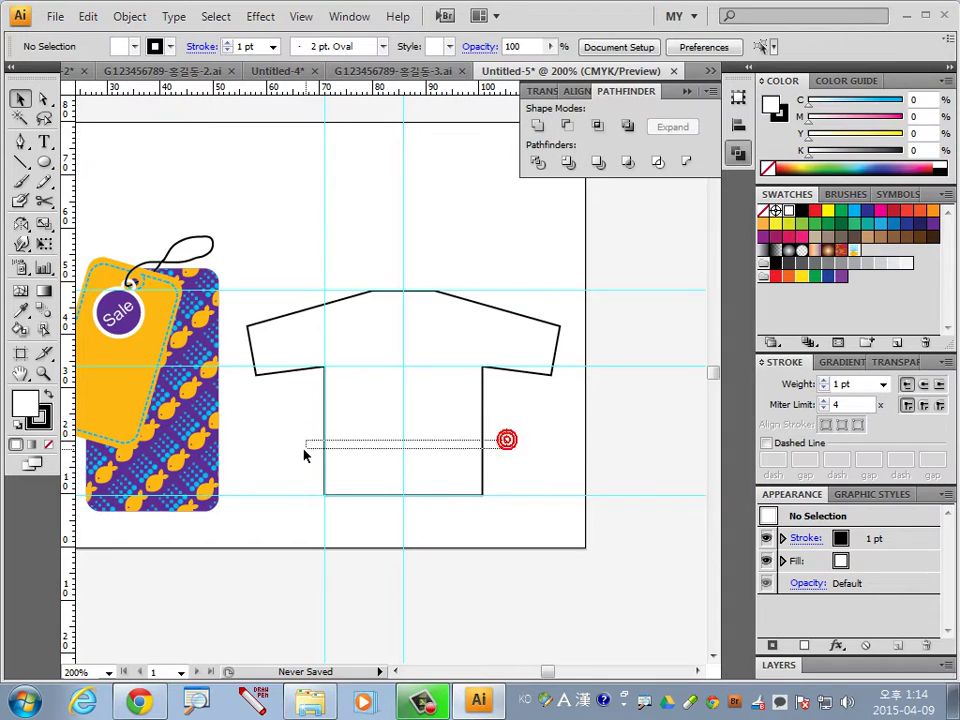
Unite both shirt halves in Pathfinder with default white fill and black stroke
drag(506, 440, 305, 455)
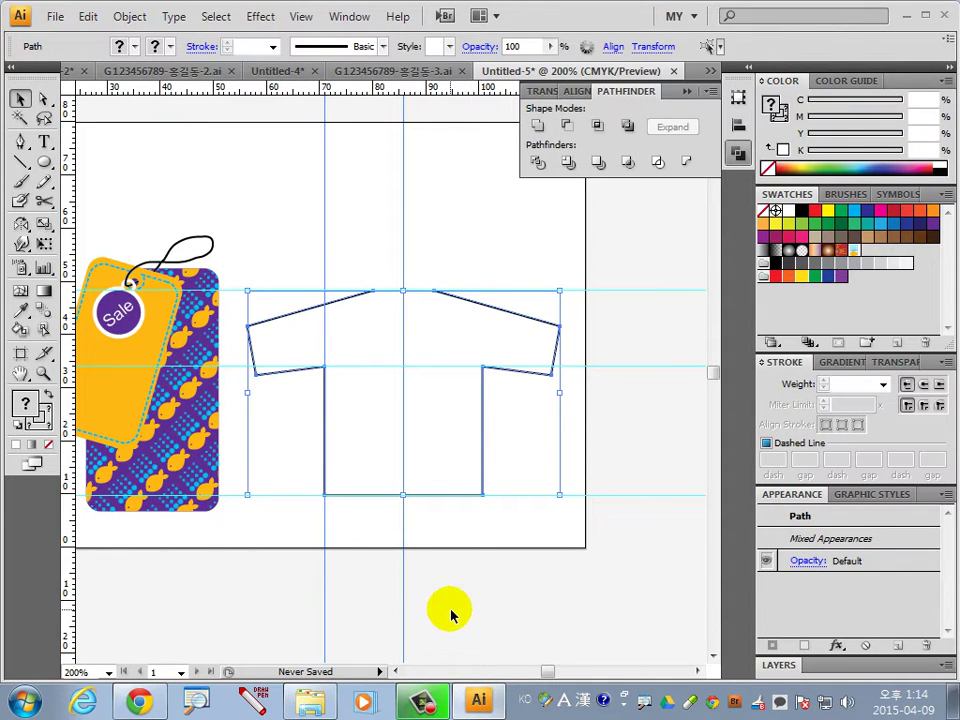
key(d)
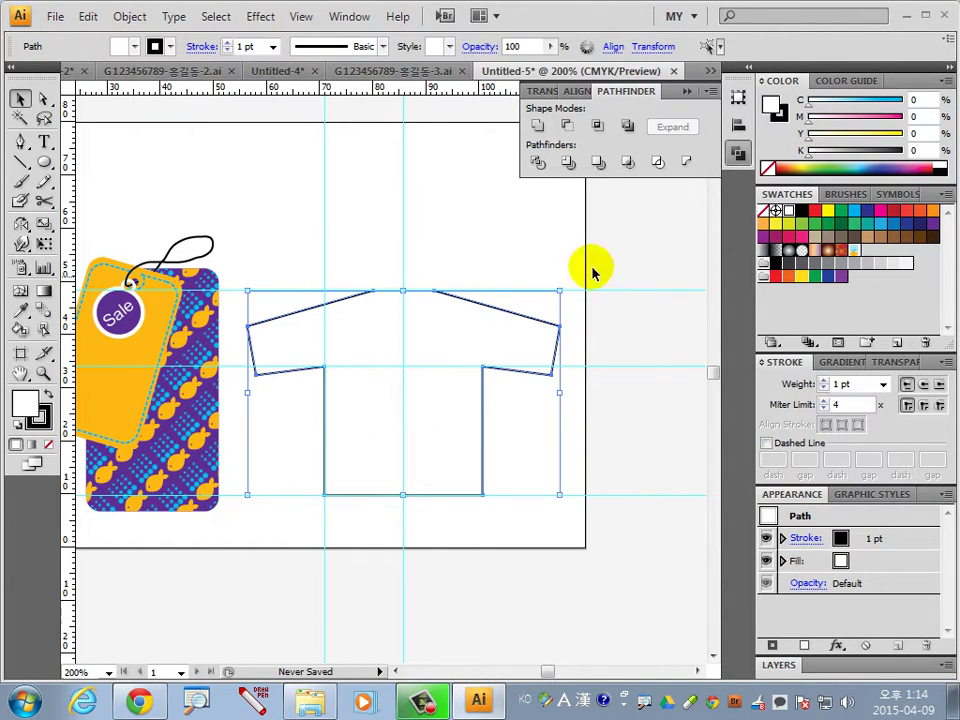
click(538, 126)
click(500, 607)
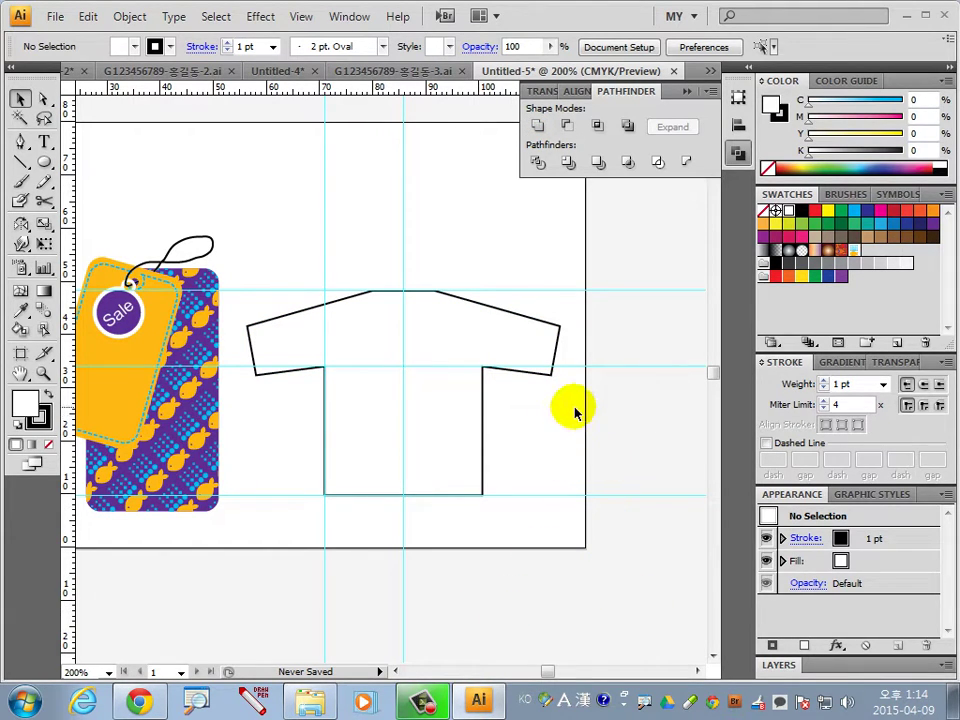
click(536, 323)
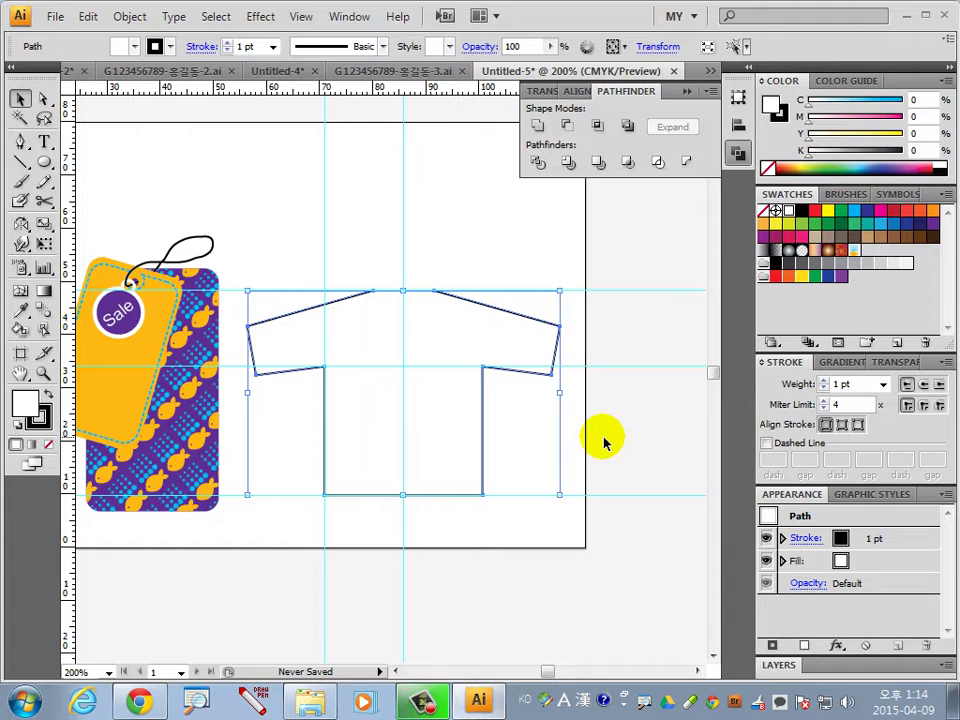
Fill the T-shirt with a gradient whose right stop is purple C80 M100 Y0 K0
click(765, 250)
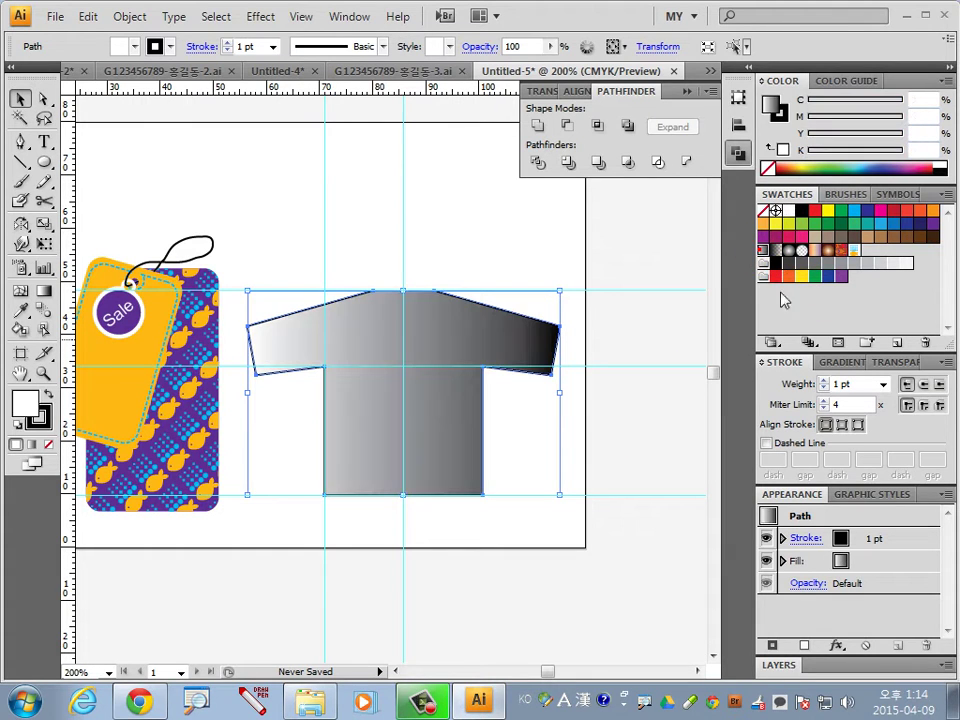
click(838, 362)
click(766, 453)
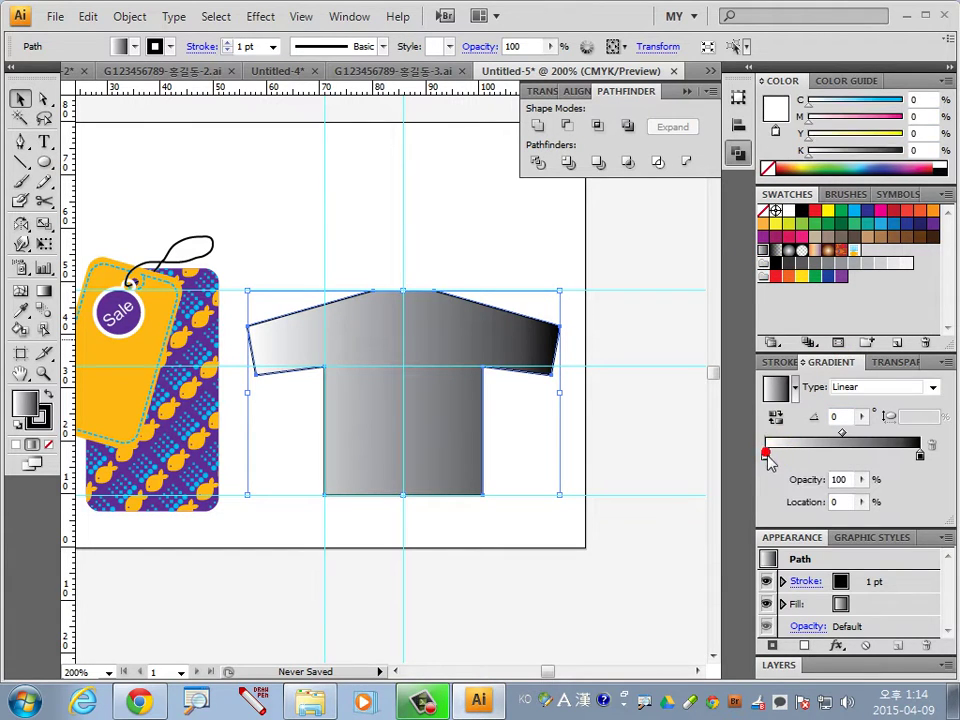
double_click(766, 455)
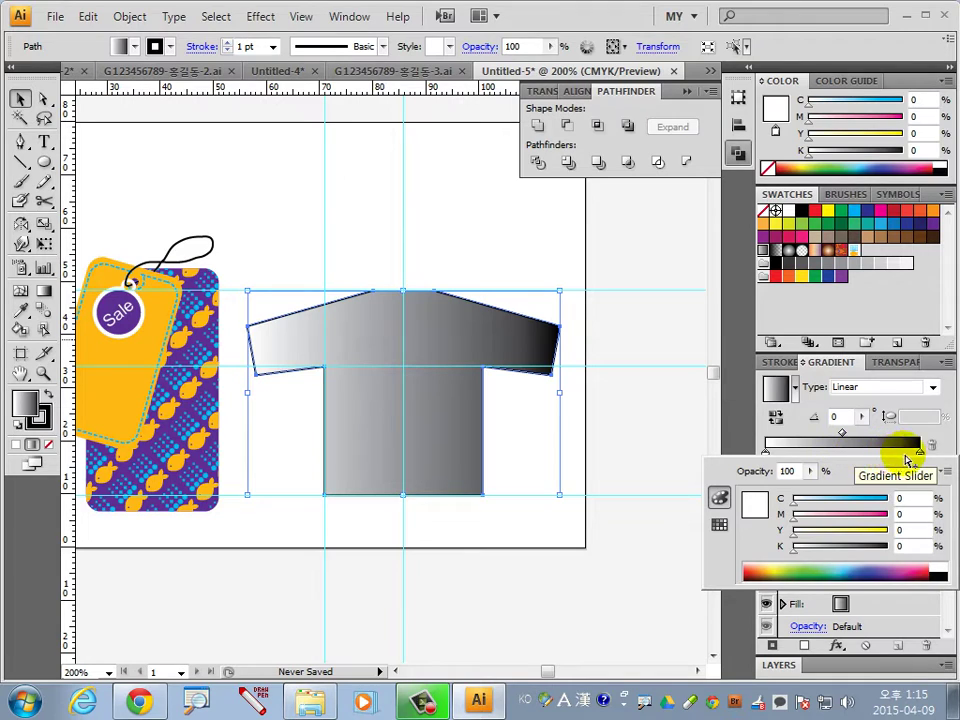
click(920, 454)
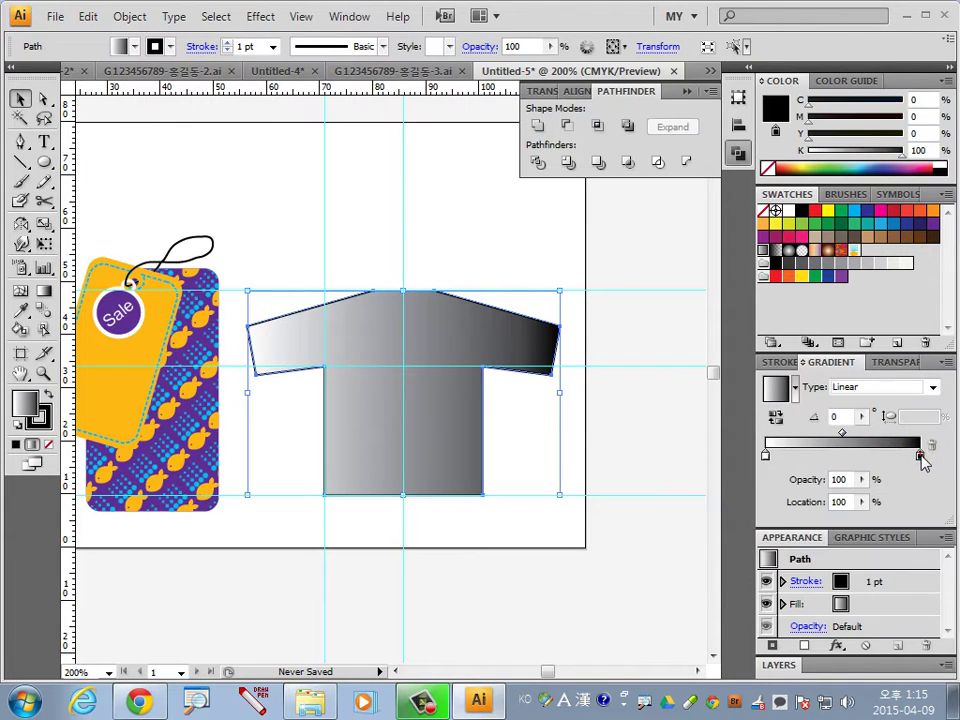
double_click(920, 455)
click(903, 500)
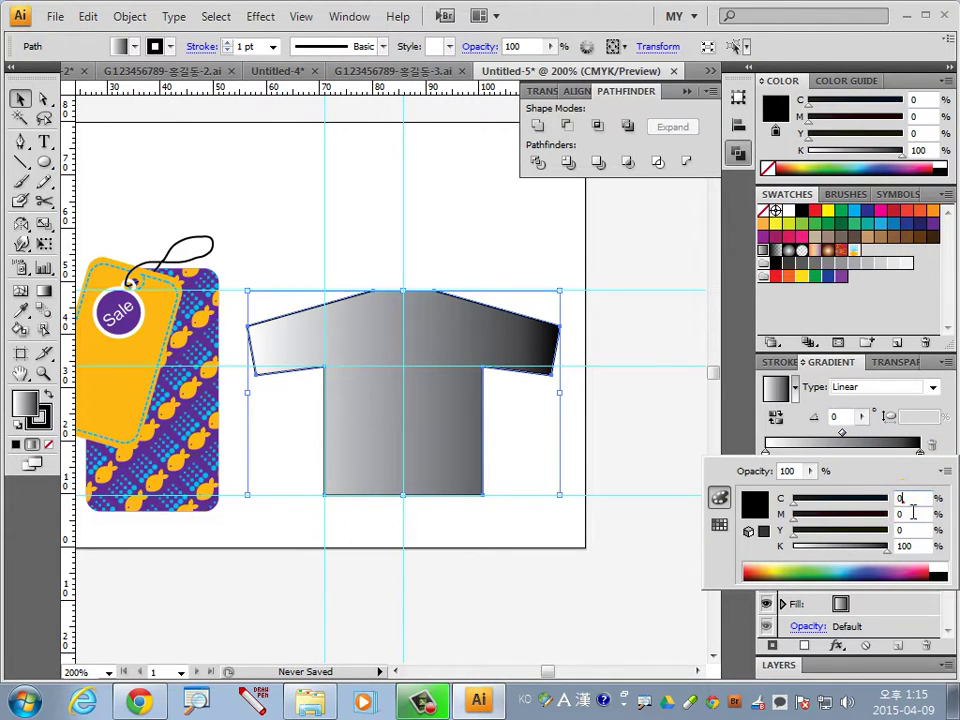
text(80)
click(896, 515)
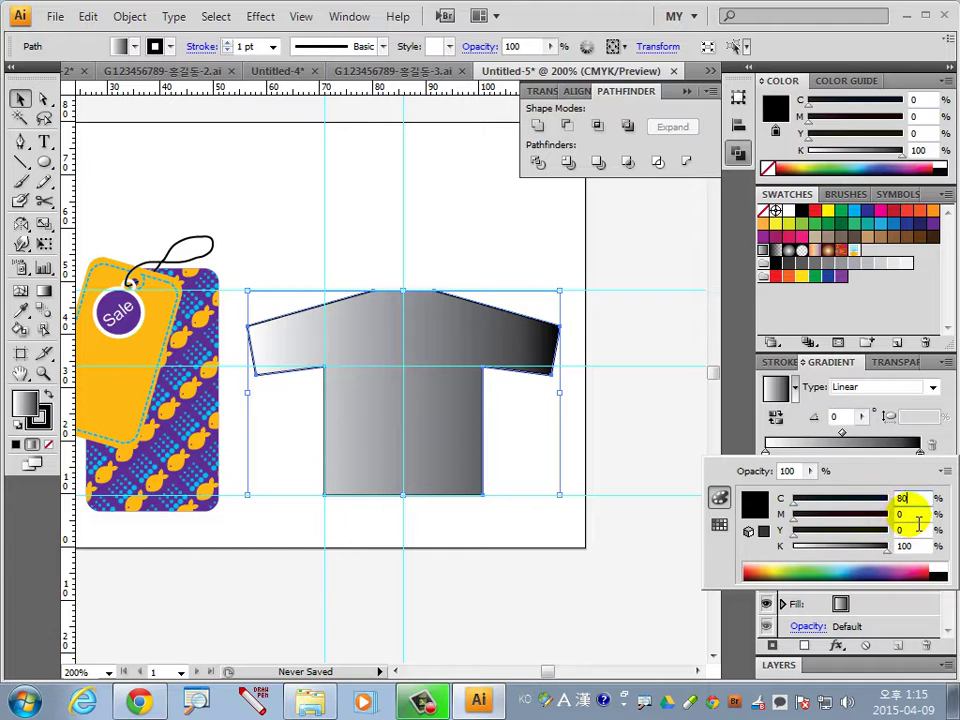
drag(918, 521, 875, 517)
text(1)
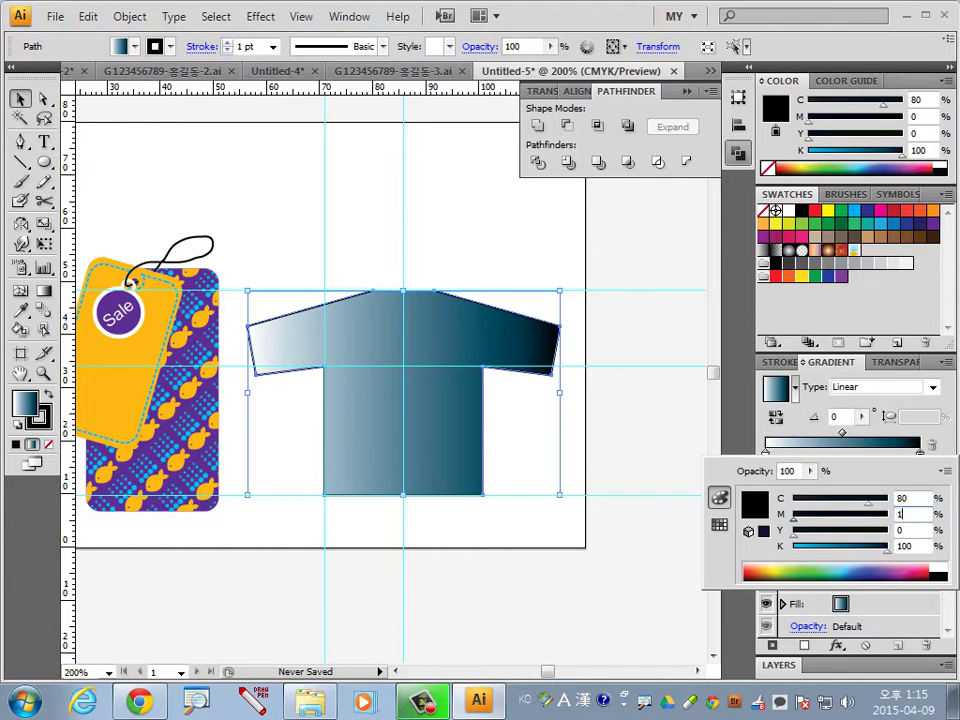
text(00)
drag(920, 546, 840, 550)
key(Return)
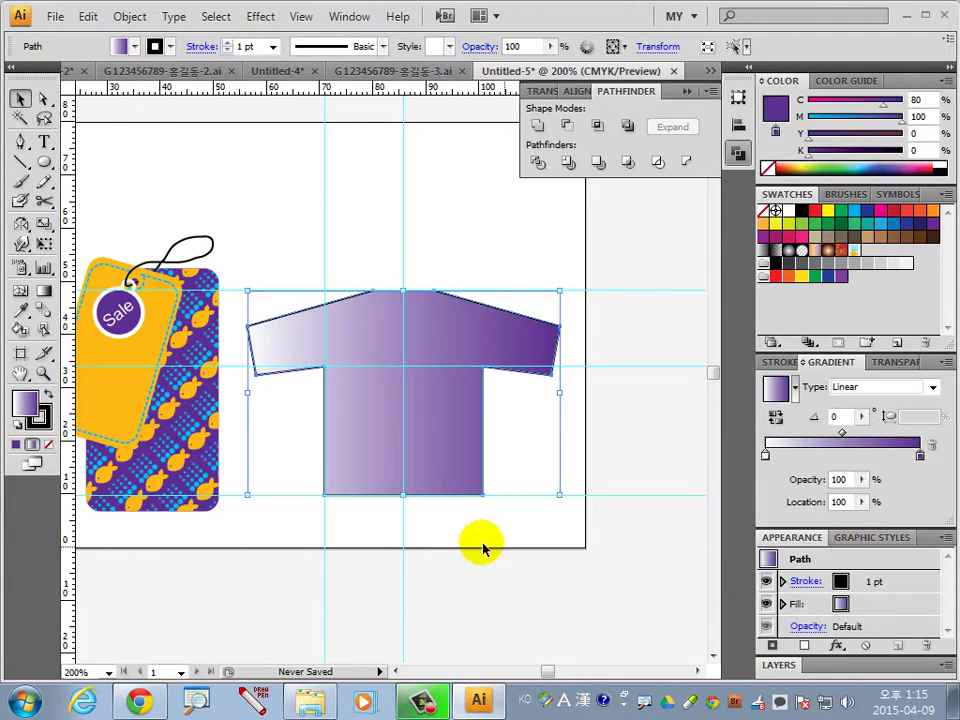
Set the gradient angle to -90° and deselect the shirt
drag(841, 424, 815, 424)
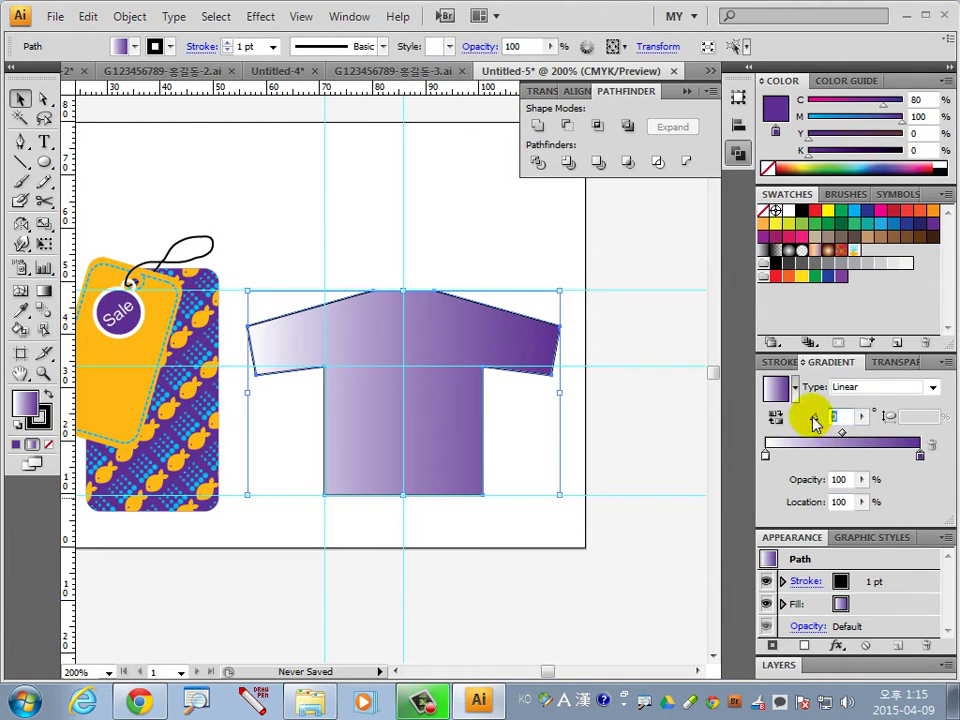
text(-9)
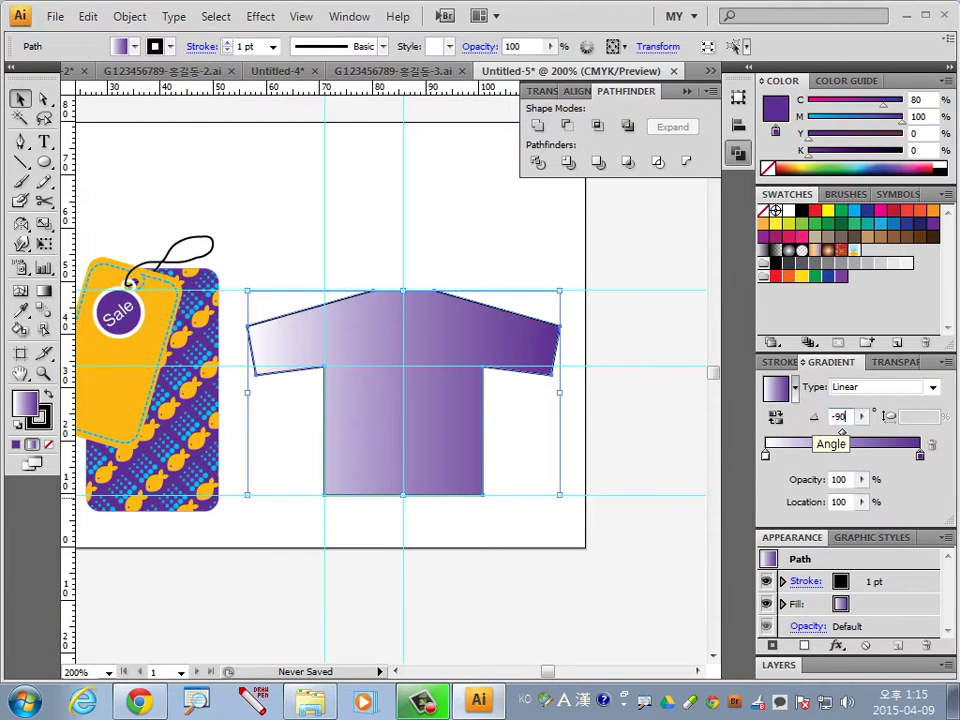
key(Return)
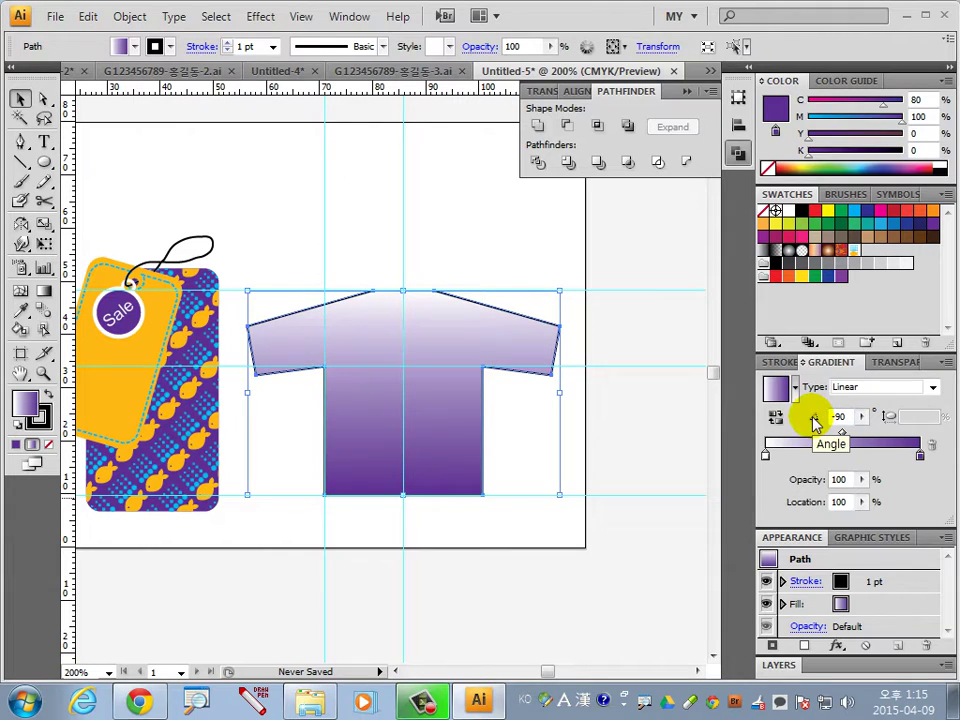
click(676, 510)
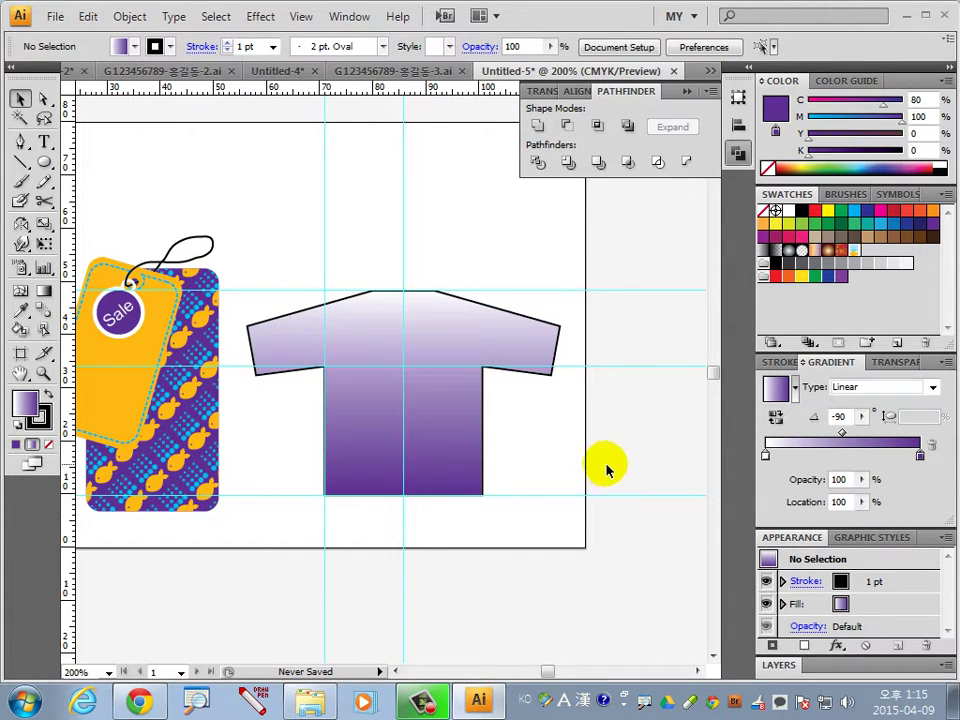
Set the T-shirt's stroke weight to 0.25 pt
click(540, 336)
click(784, 362)
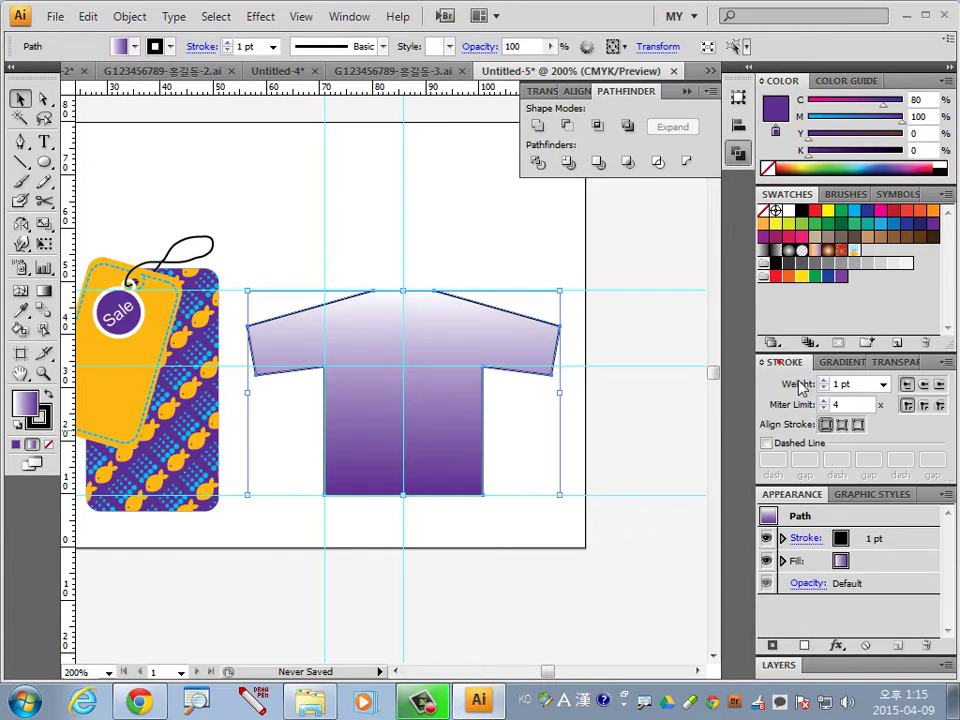
click(882, 385)
click(853, 401)
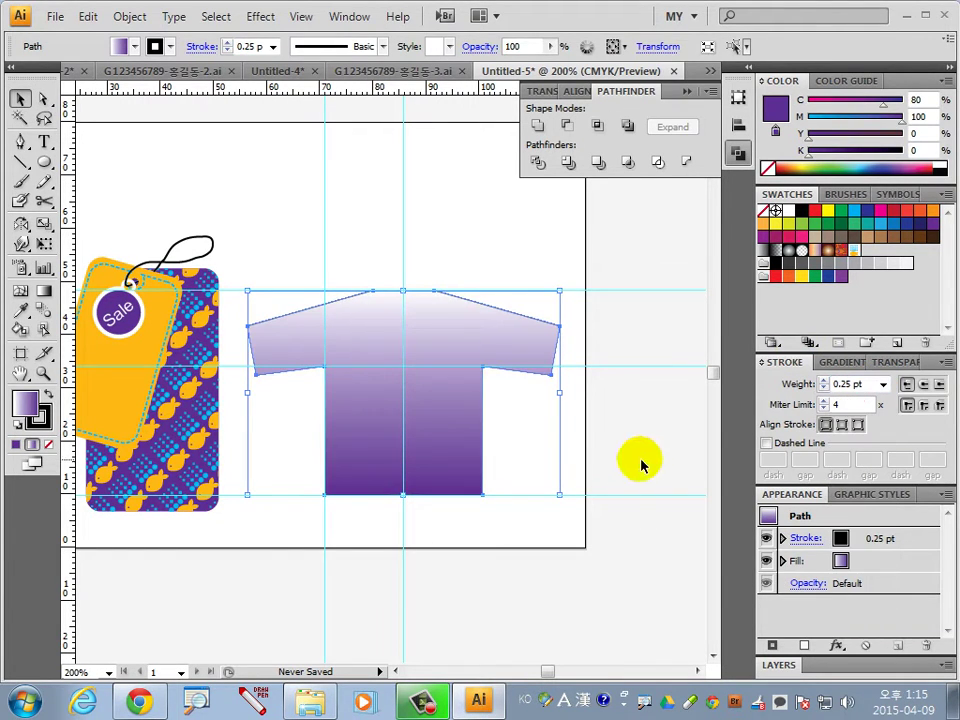
click(643, 457)
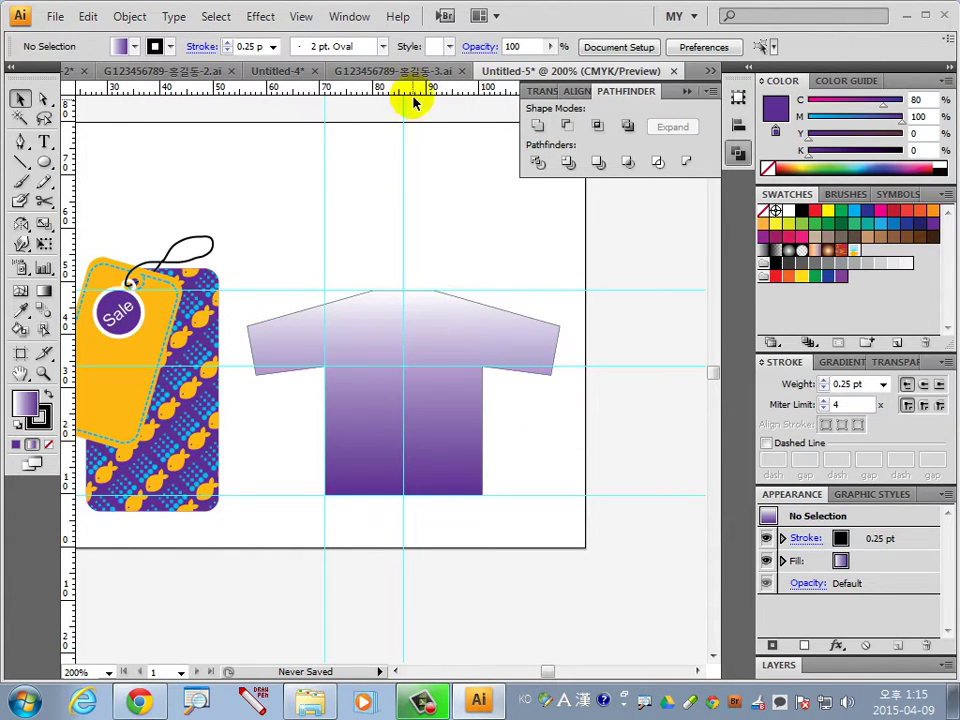
Add a horizontal guide across the sleeves and zoom in on the shoulders and neckline
drag(424, 88, 435, 333)
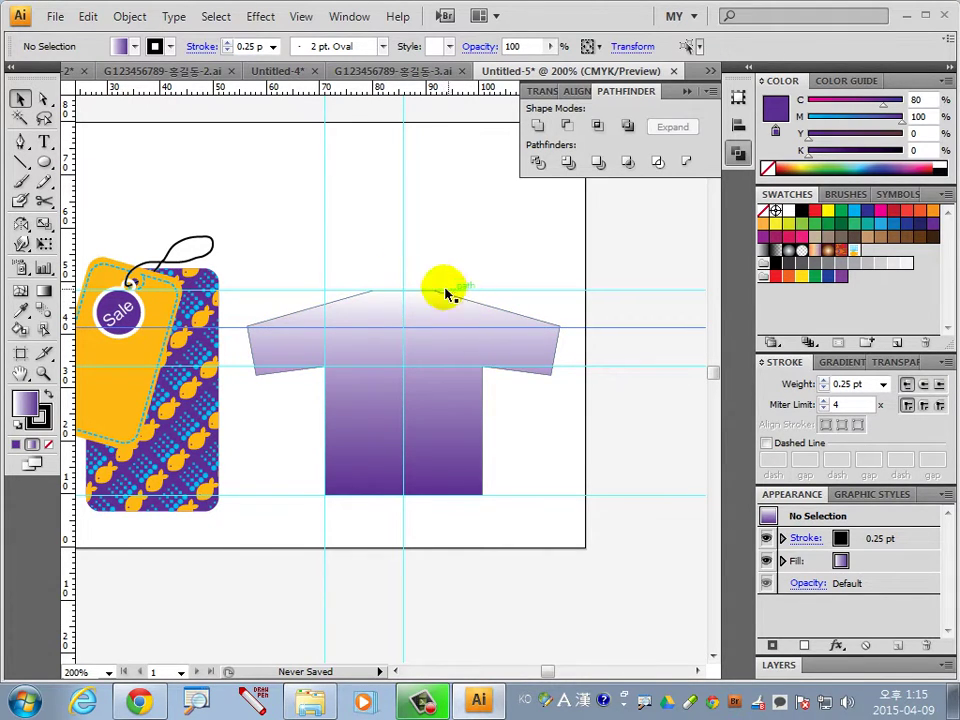
drag(317, 223, 510, 418)
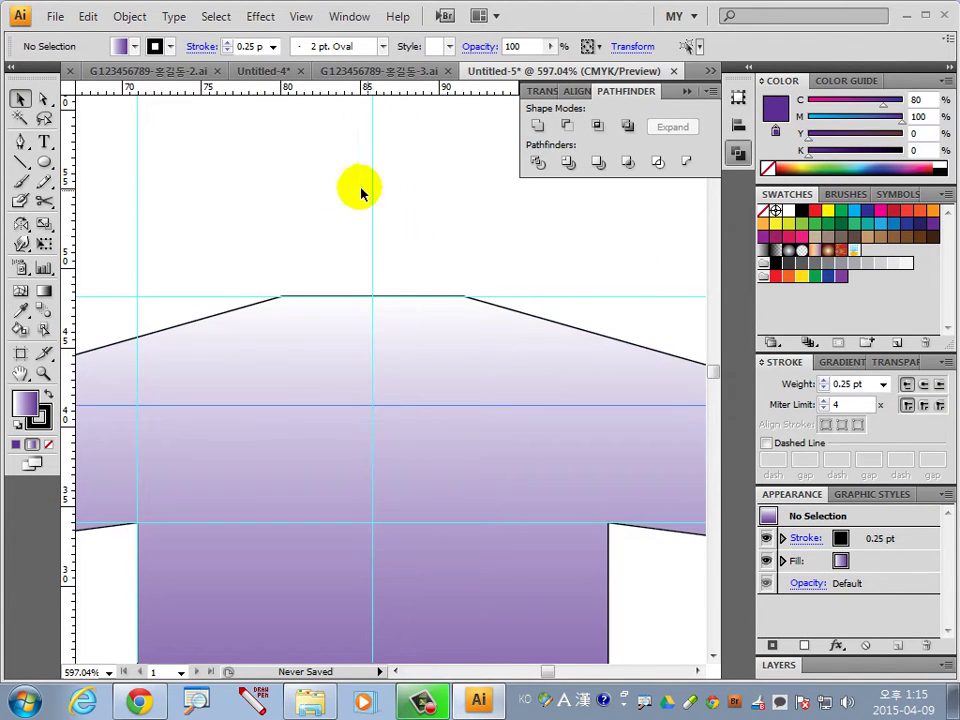
click(20, 142)
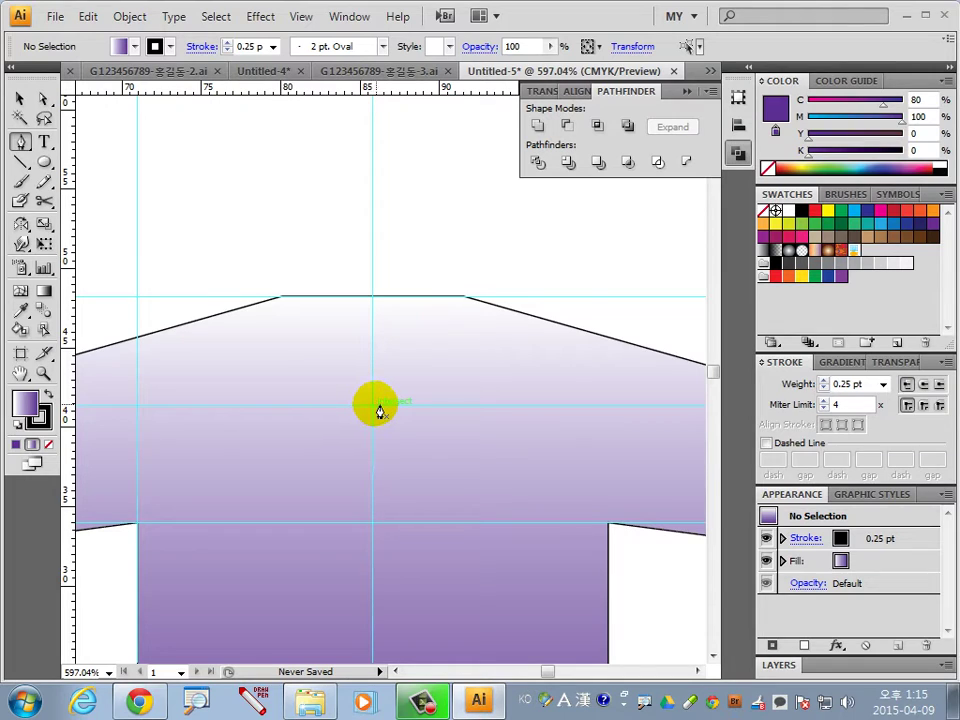
Draw a four-sided collar piece from the guide crossing up toward the left shoulder
click(354, 405)
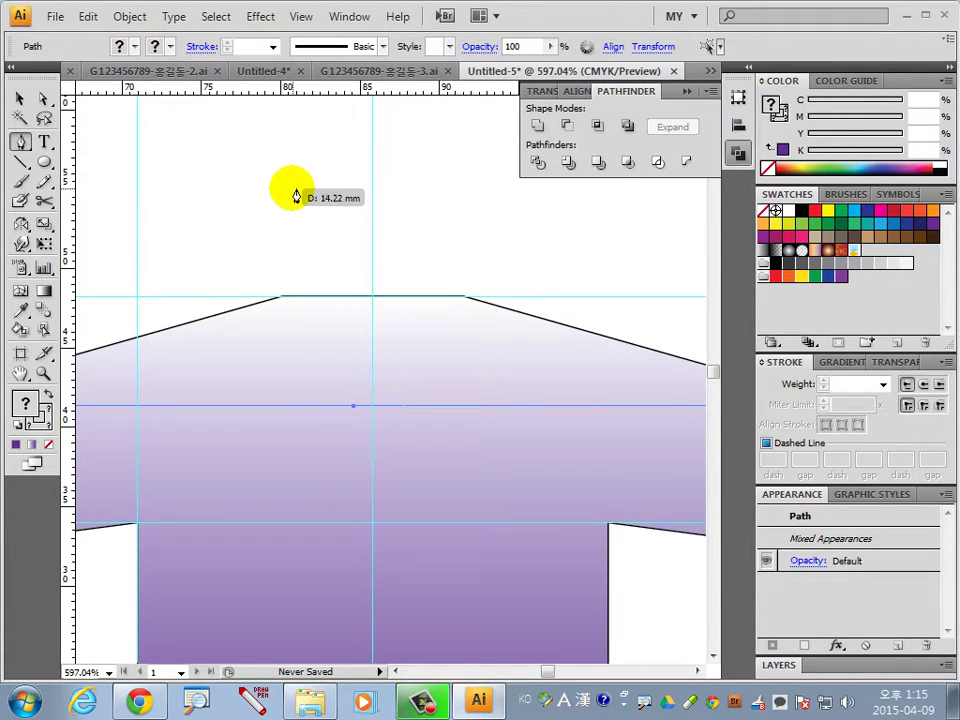
mouse_move(302, 215)
mouse_down()
mouse_move(275, 177)
mouse_move(236, 315)
mouse_up()
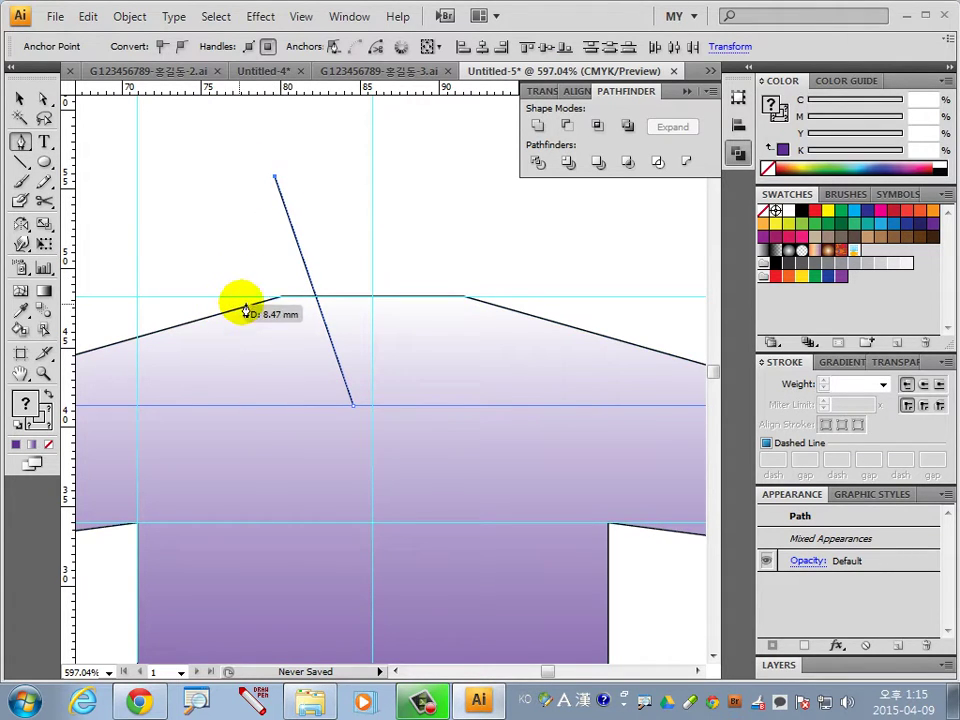
drag(228, 318, 272, 292)
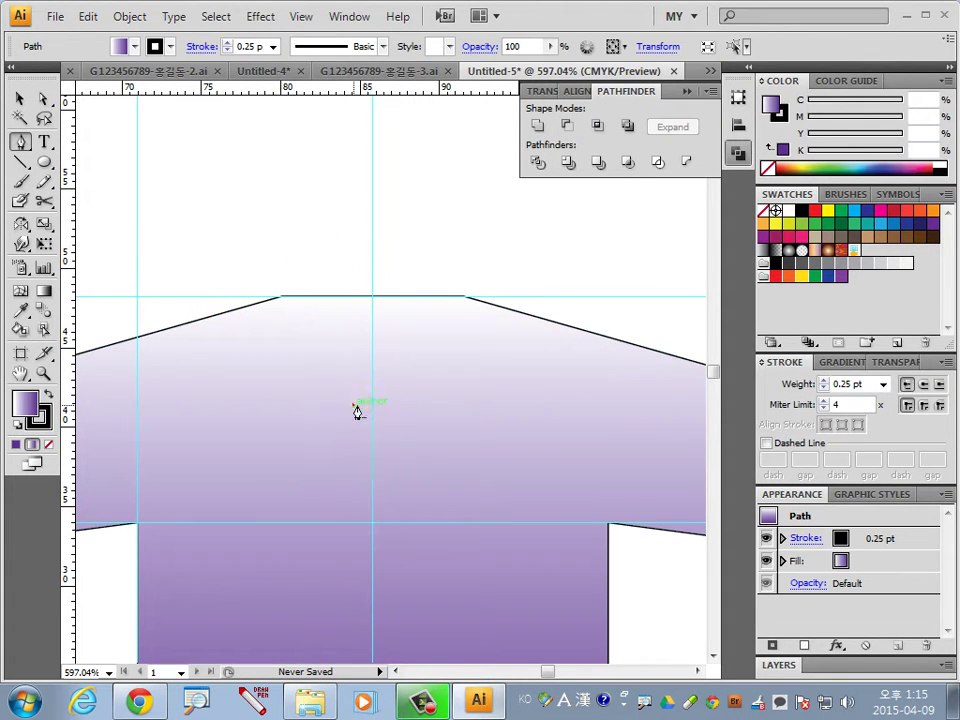
ctrl+click(354, 404)
mouse_move(353, 402)
mouse_down()
mouse_move(278, 201)
mouse_move(228, 318)
mouse_move(281, 459)
mouse_up()
click(353, 403)
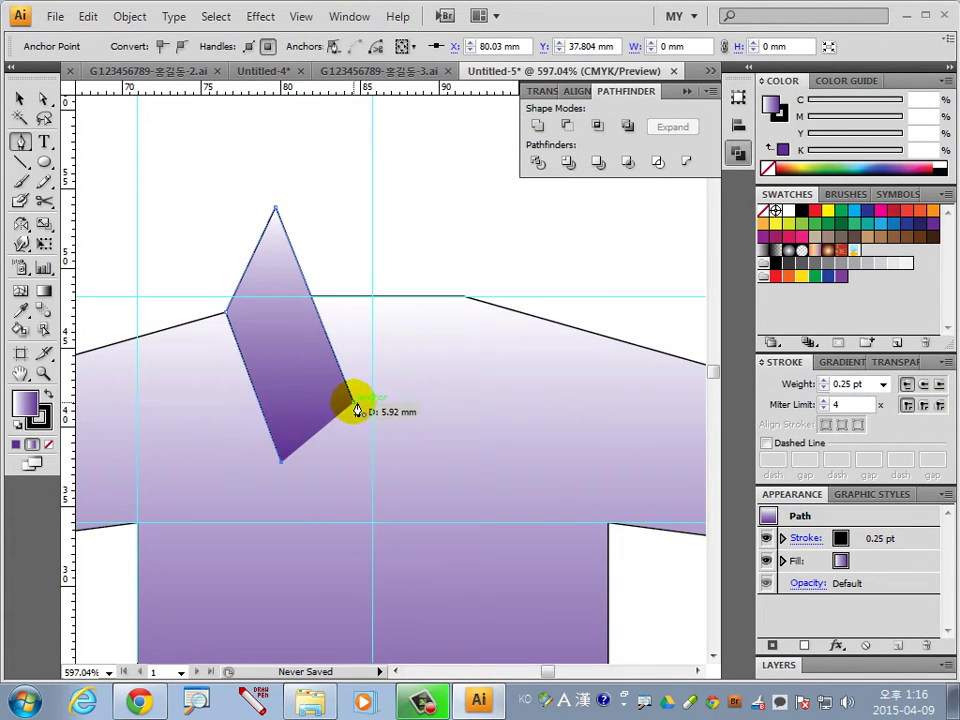
Lower the collar's top point and nudge it slightly left, then select the collar shape
click(43, 101)
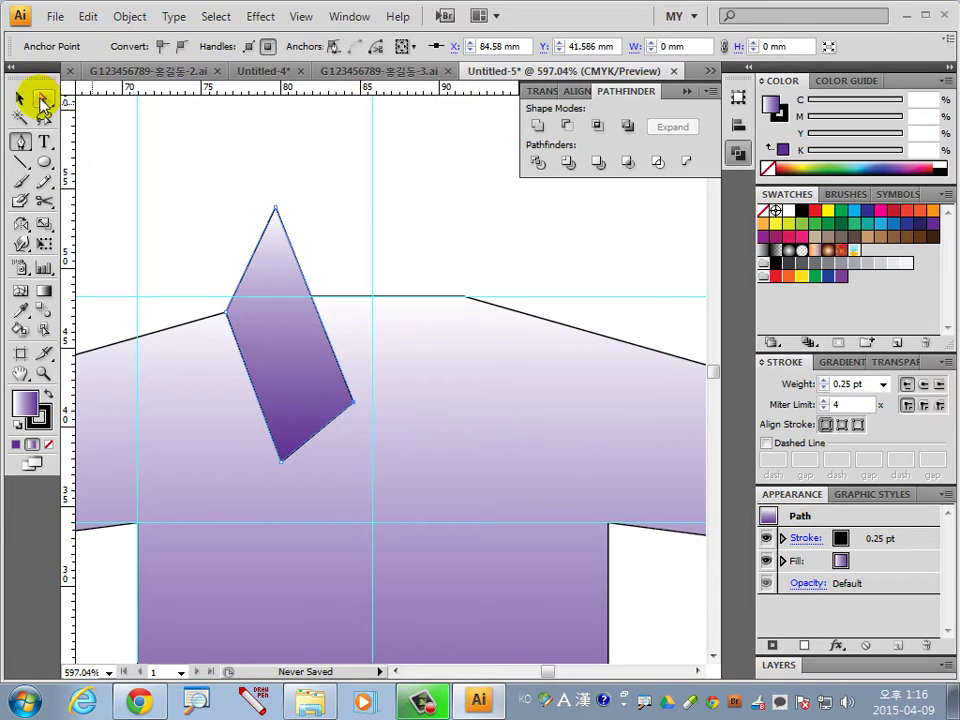
click(343, 195)
click(275, 207)
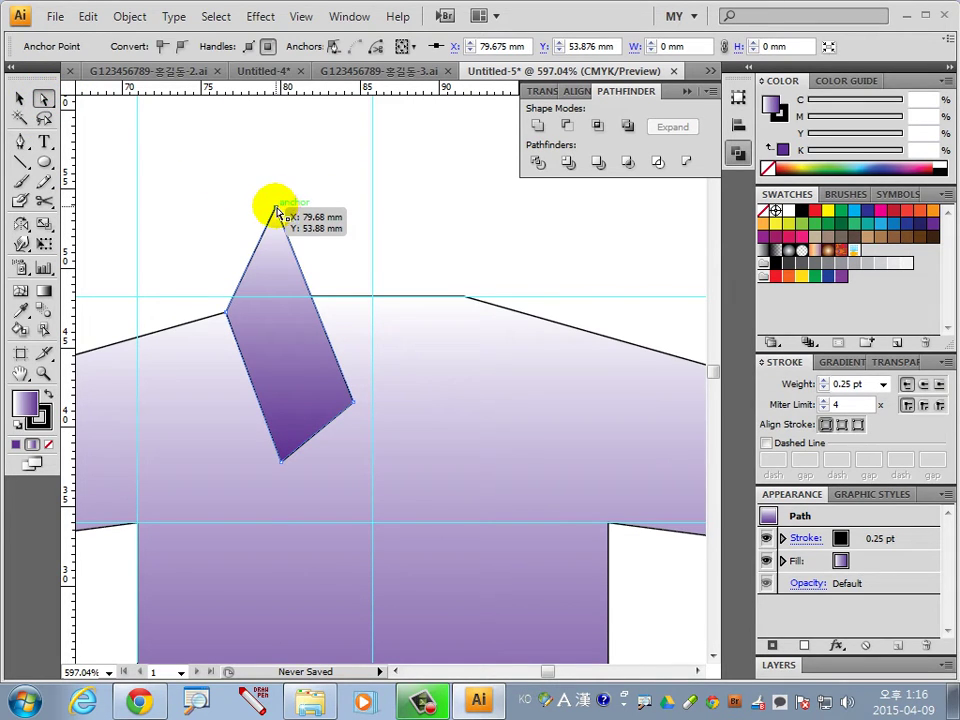
drag(277, 214, 268, 243)
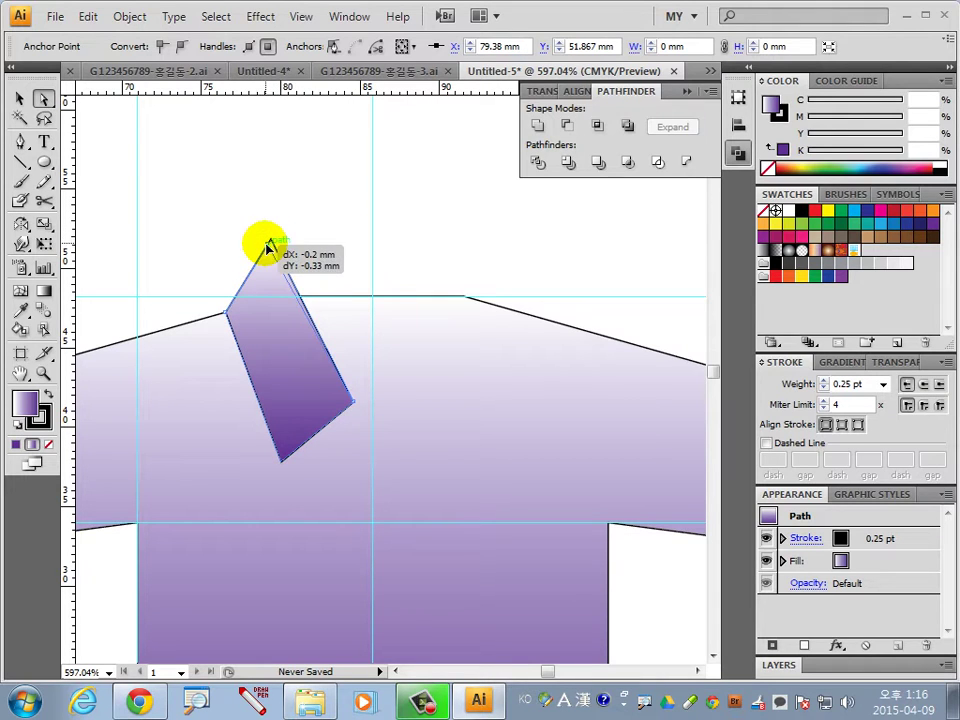
click(328, 231)
click(278, 357)
click(19, 98)
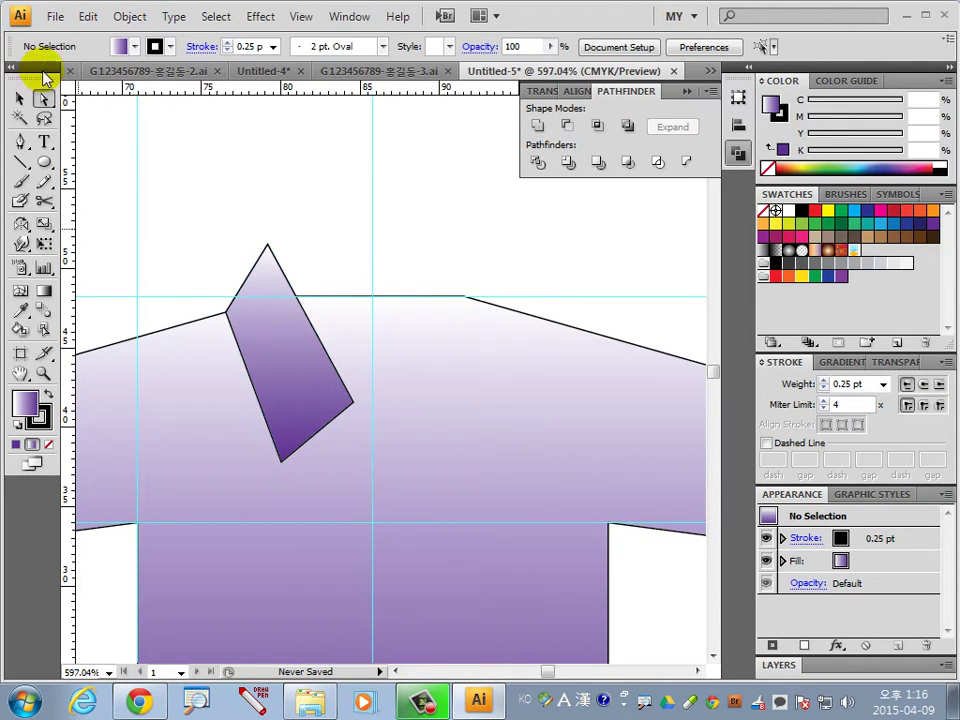
click(307, 375)
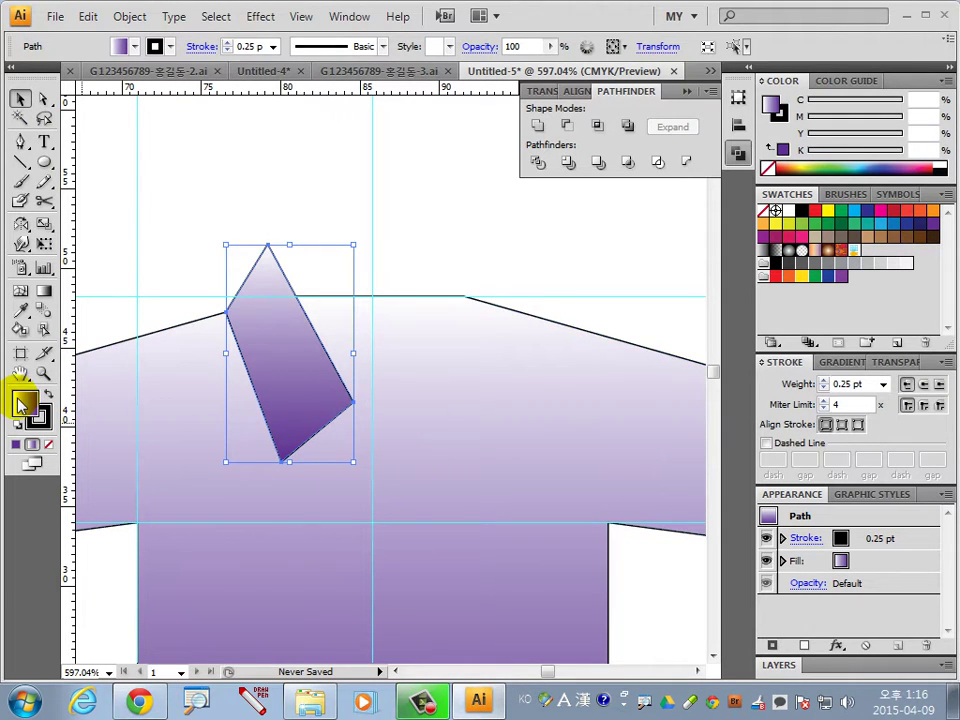
Give the collar piece the default white fill and black stroke
click(789, 210)
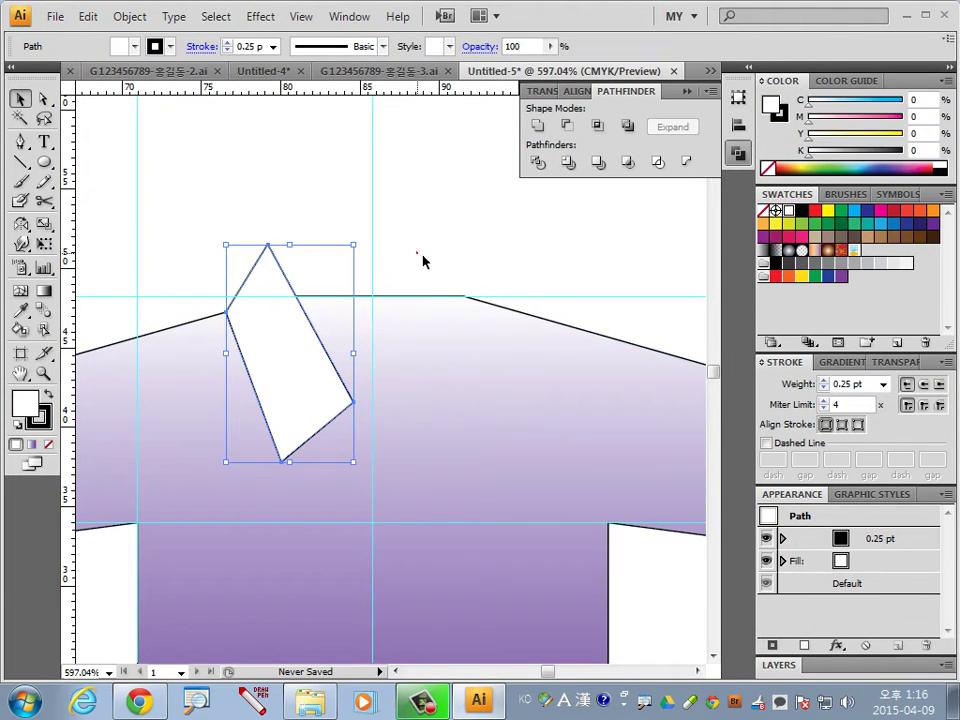
key(ctrl+shift+a)
click(293, 343)
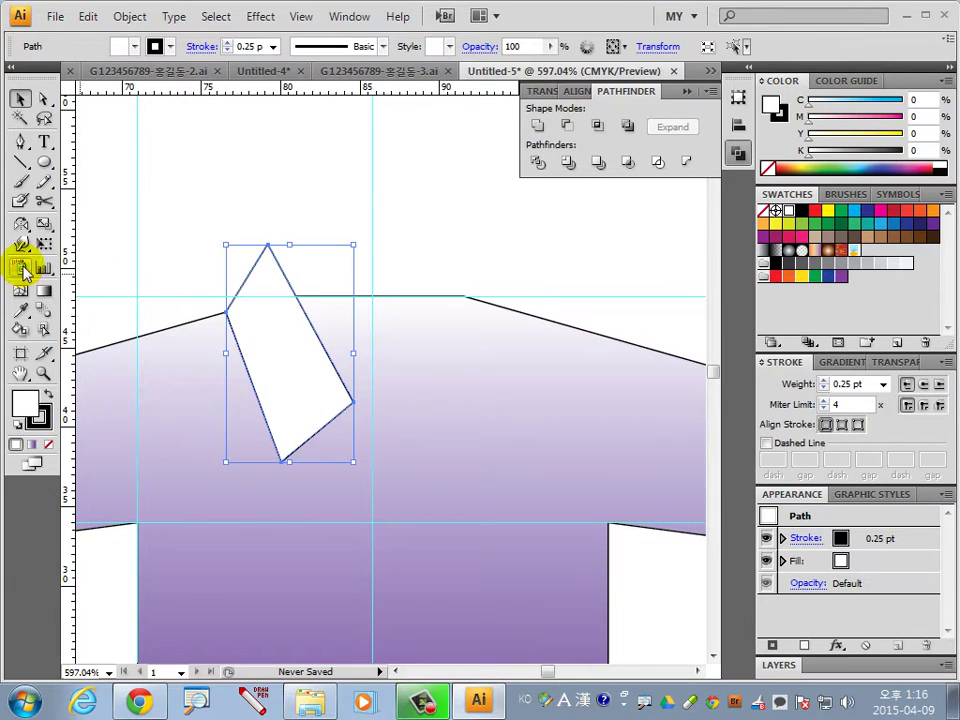
Reflect a copy of the collar vertically across the shirt's centre line for the right side
click(21, 223)
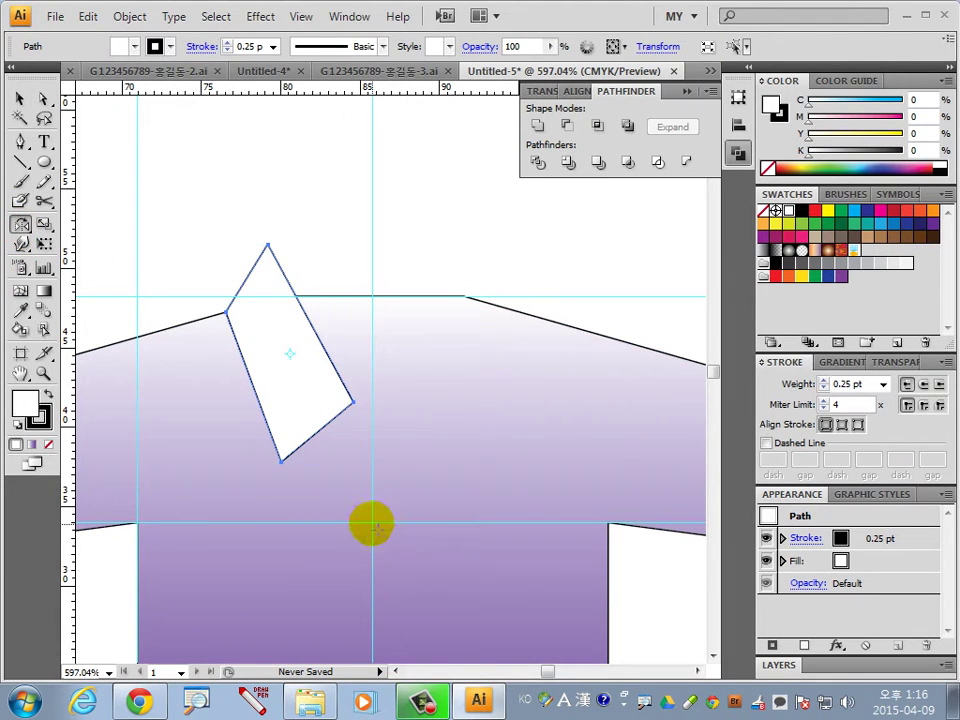
alt+click(372, 522)
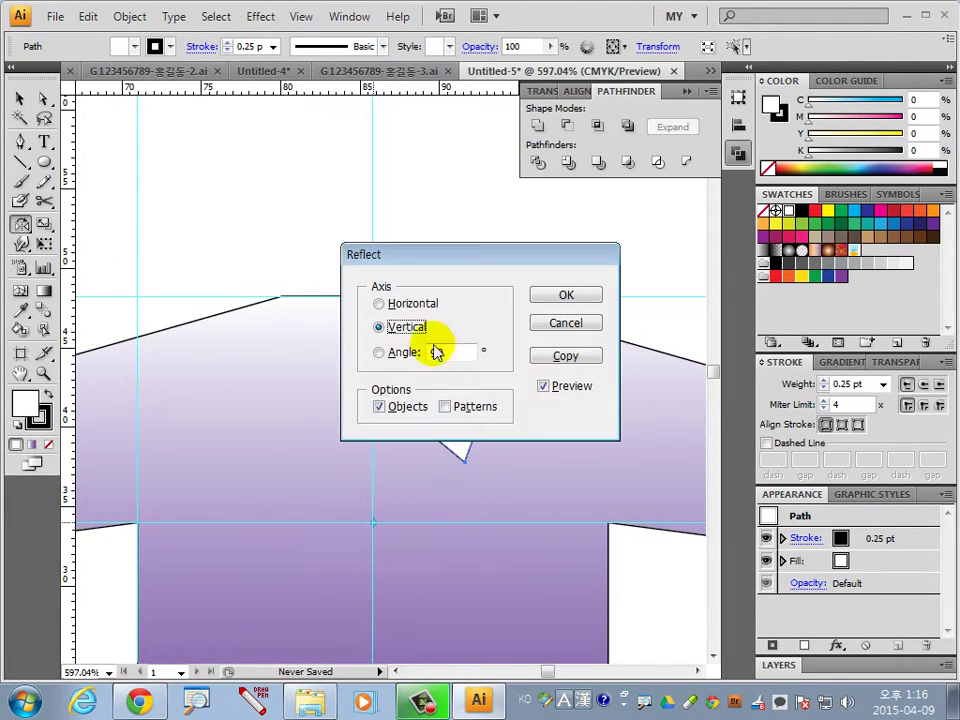
click(566, 356)
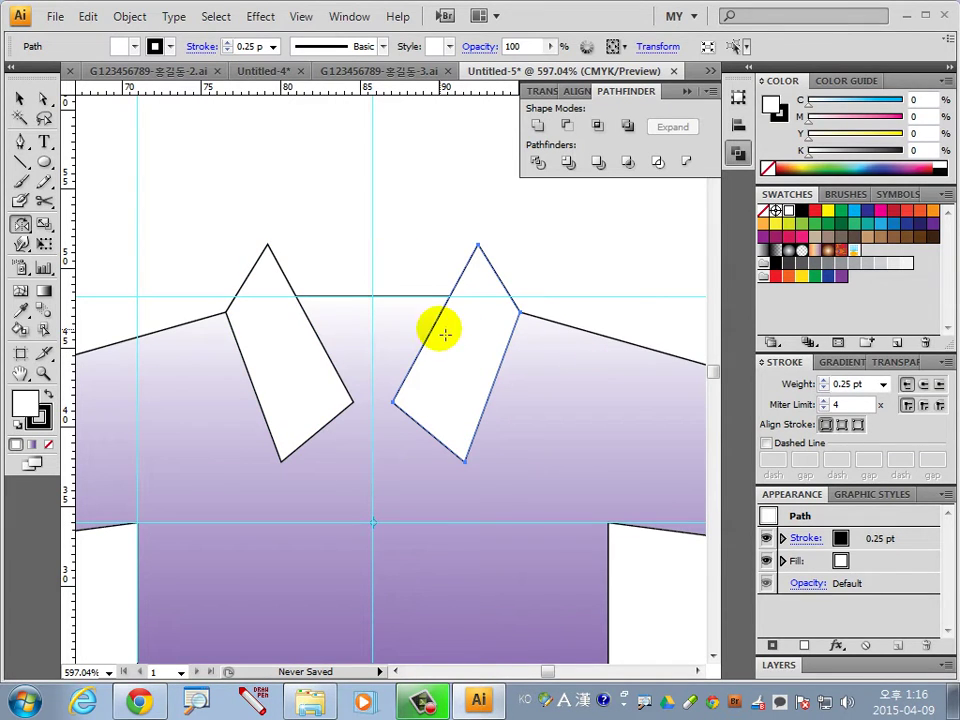
click(19, 98)
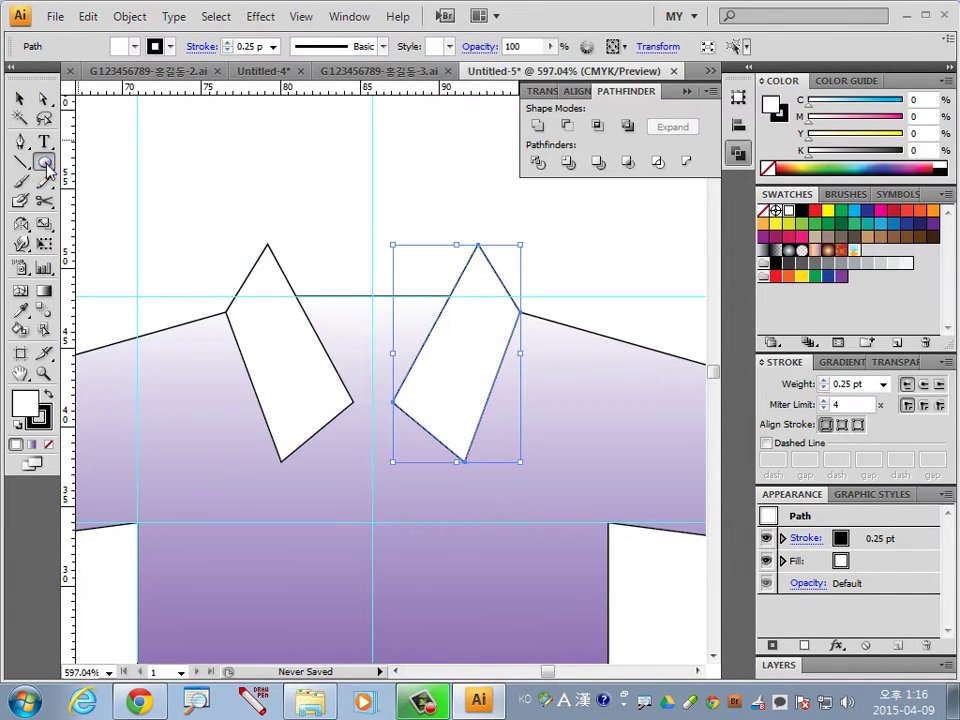
drag(47, 170, 100, 165)
mouse_move(446, 384)
mouse_down()
mouse_move(383, 220)
mouse_move(381, 365)
mouse_up()
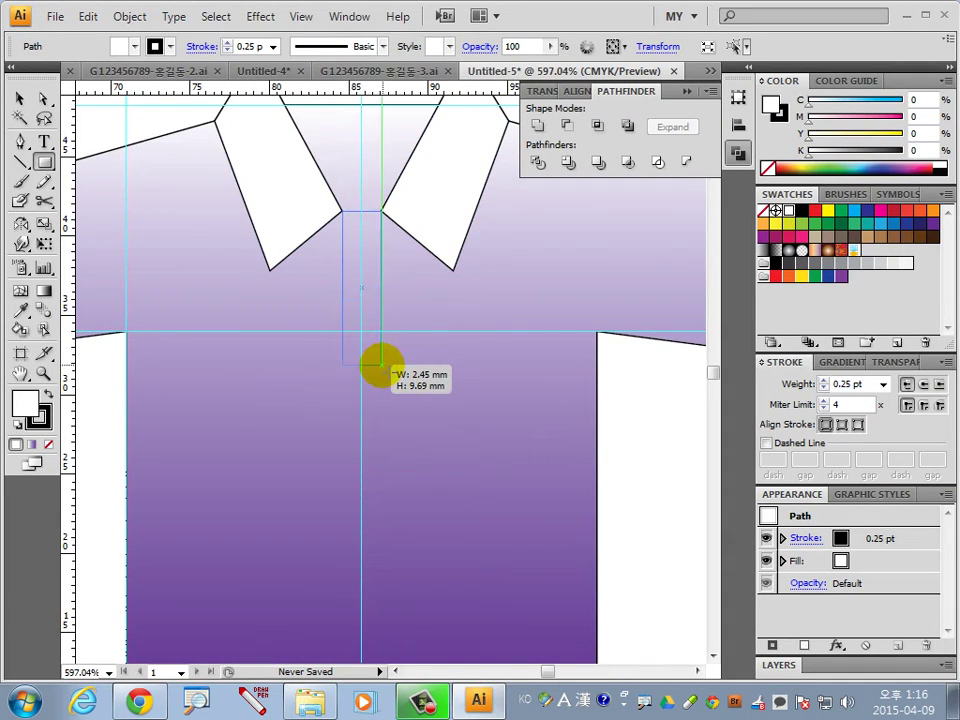
Draw a narrow placket rectangle under the collar with no stroke
drag(381, 365, 381, 383)
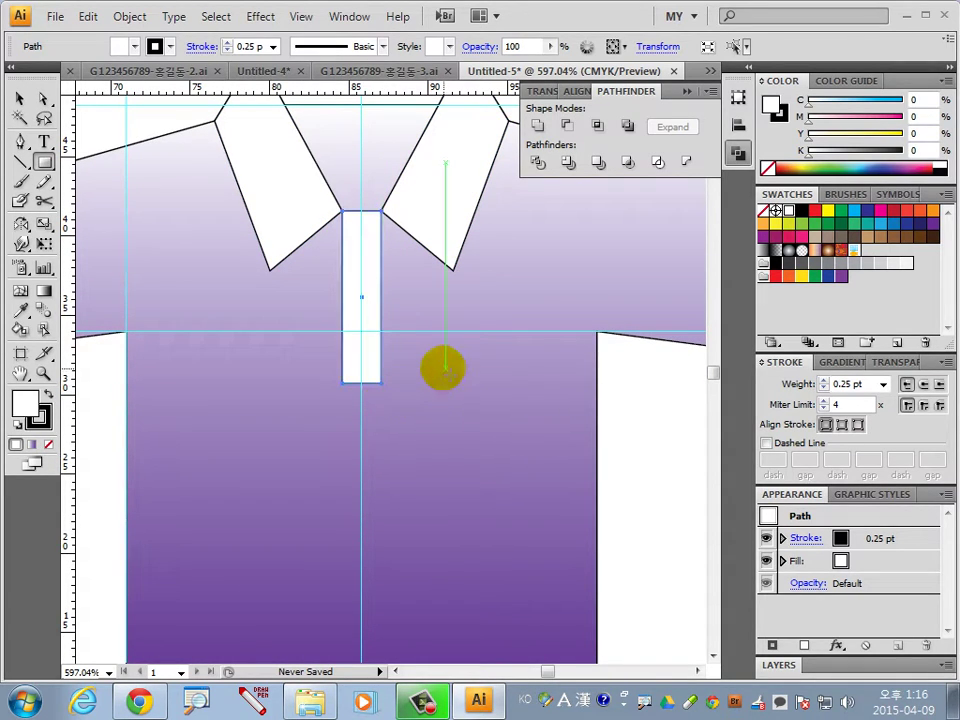
click(38, 416)
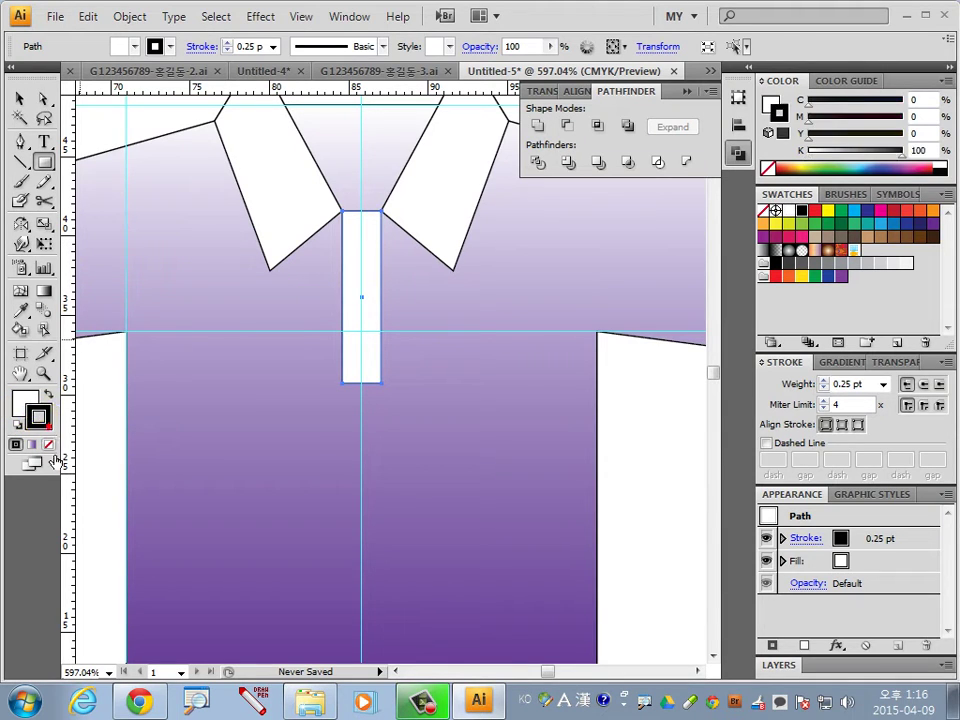
click(48, 444)
drag(437, 225, 449, 422)
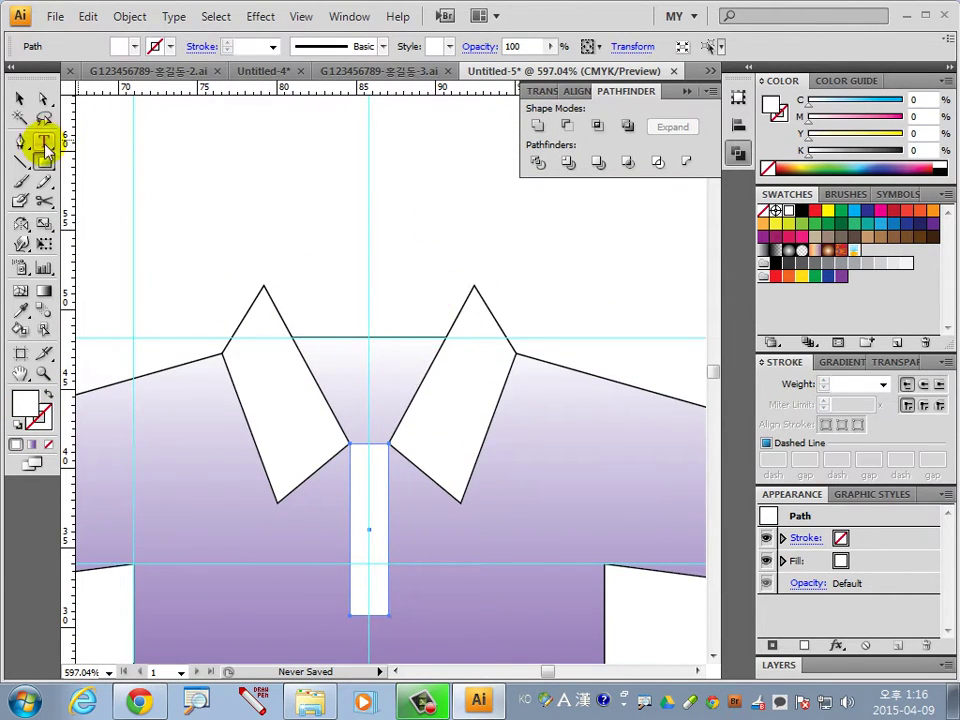
Draw a straight line across the back neck joining the two collar tips
click(22, 98)
click(264, 287)
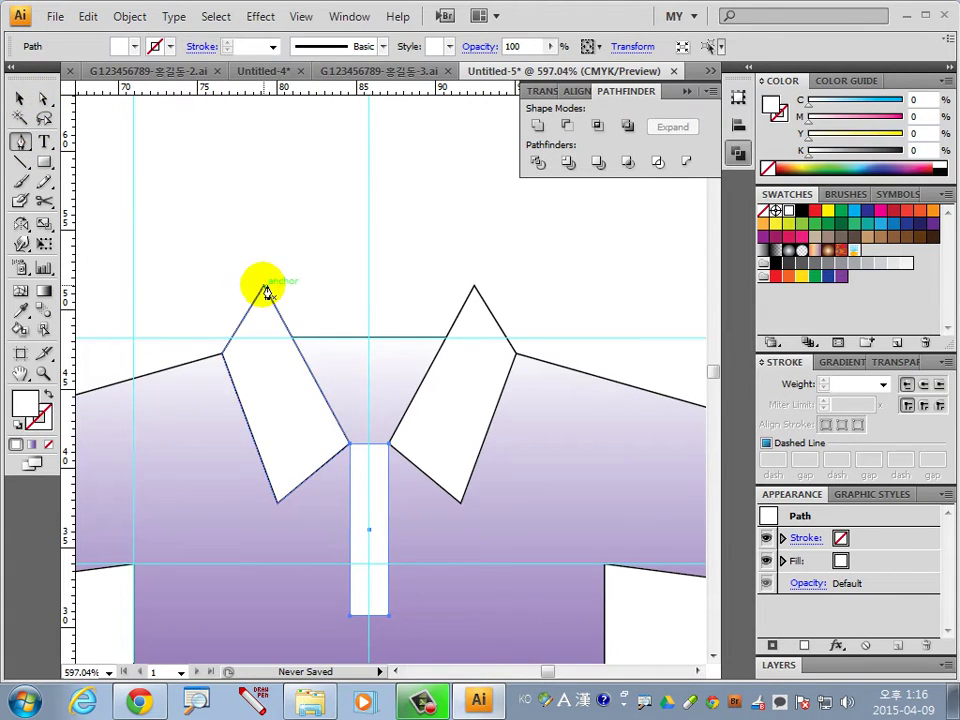
click(476, 287)
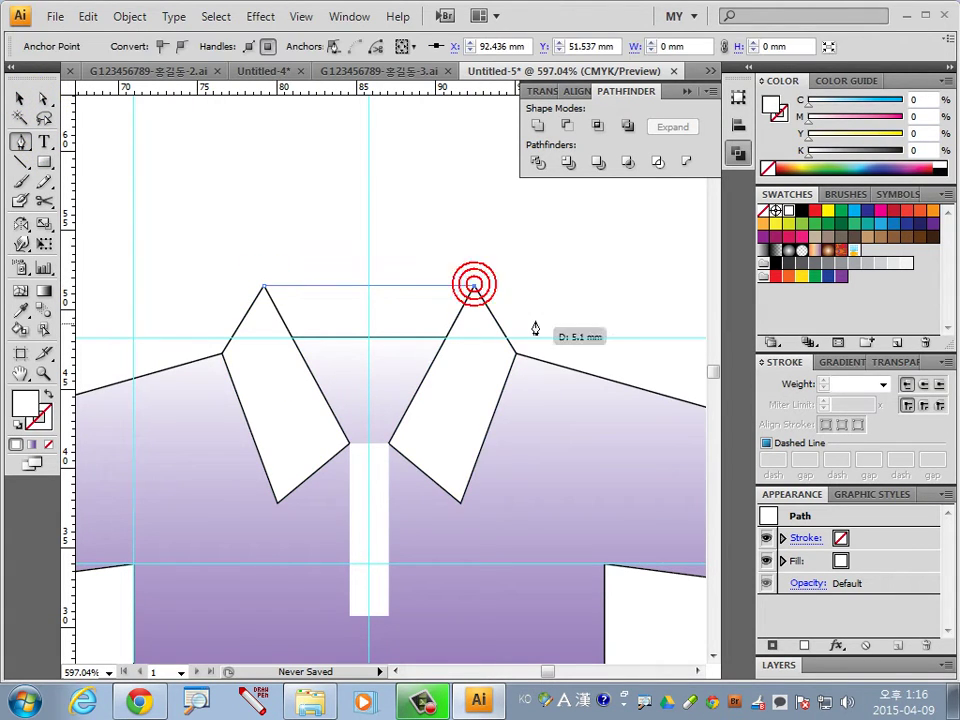
click(20, 98)
click(418, 244)
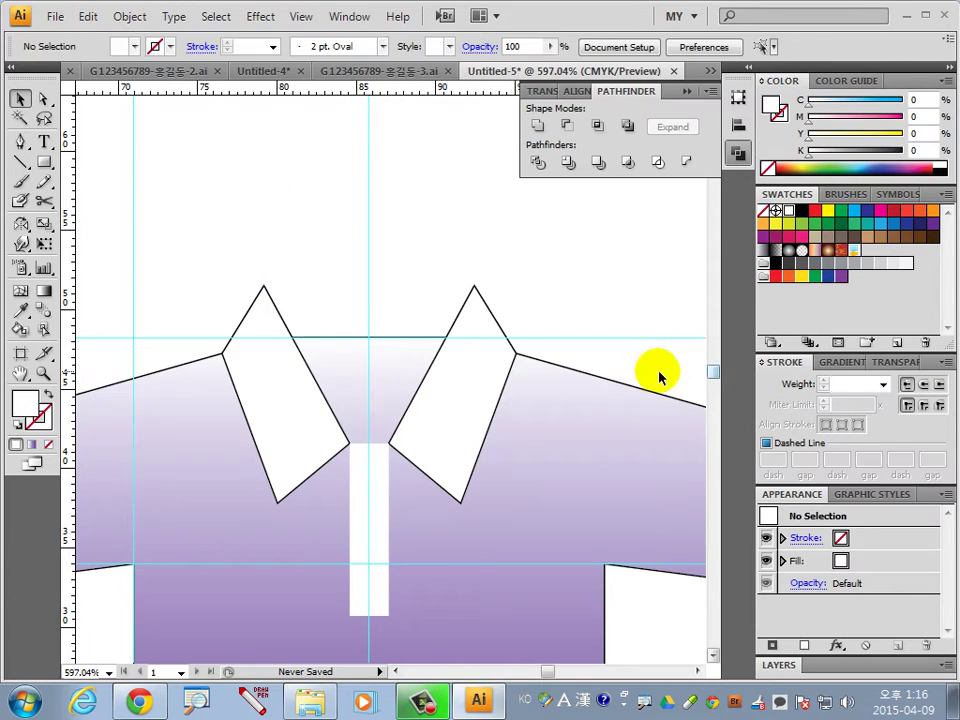
drag(358, 240, 321, 347)
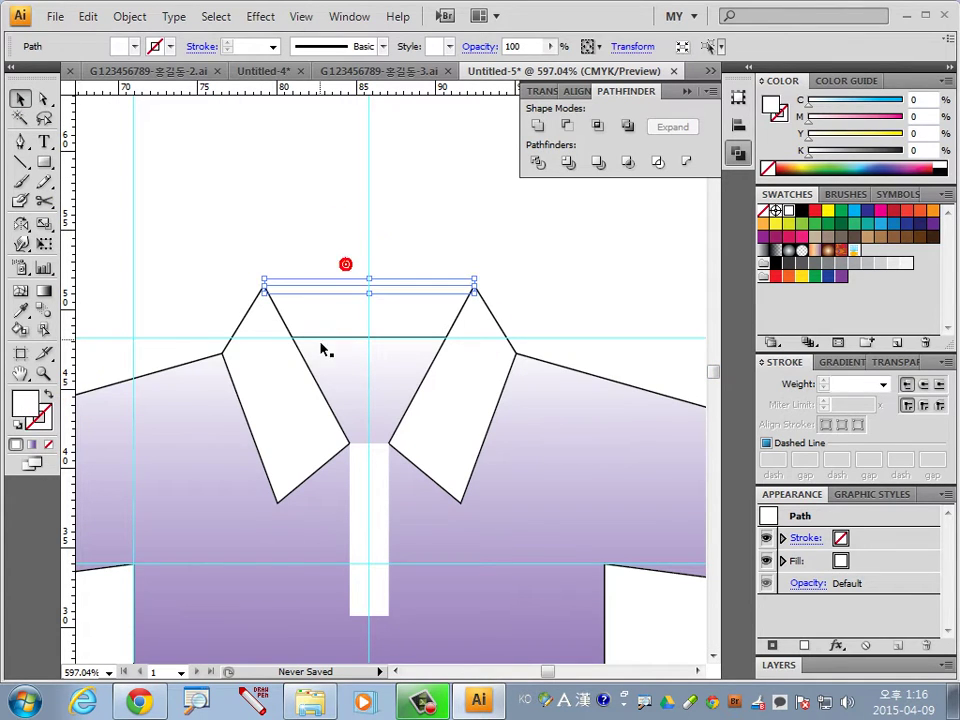
Give the collar-tip line a black 0.25 pt stroke
click(18, 424)
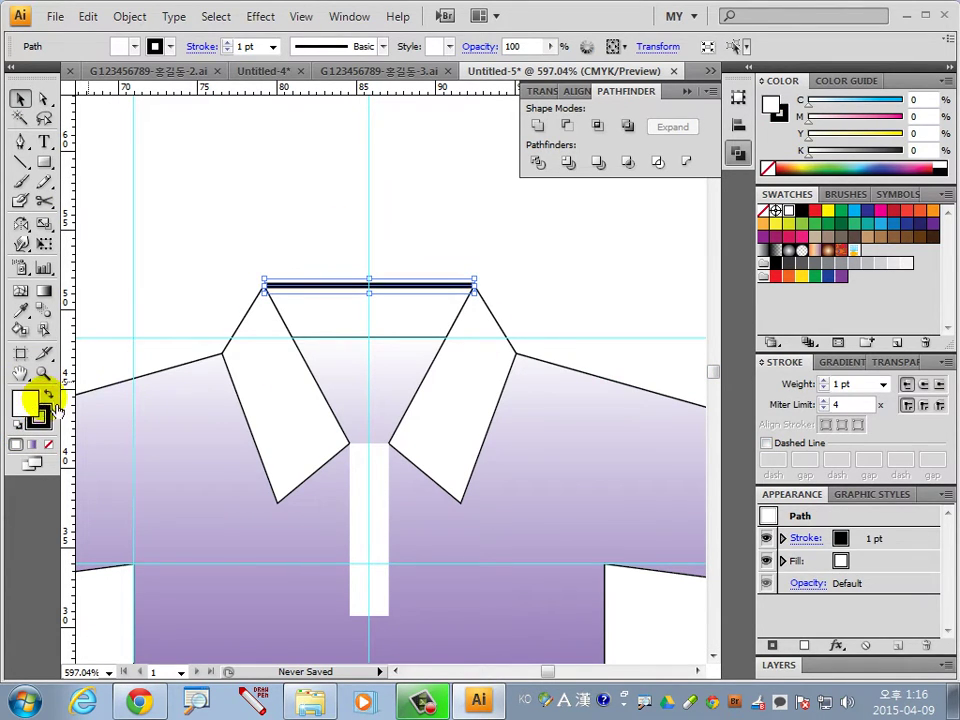
click(883, 384)
click(790, 401)
click(568, 307)
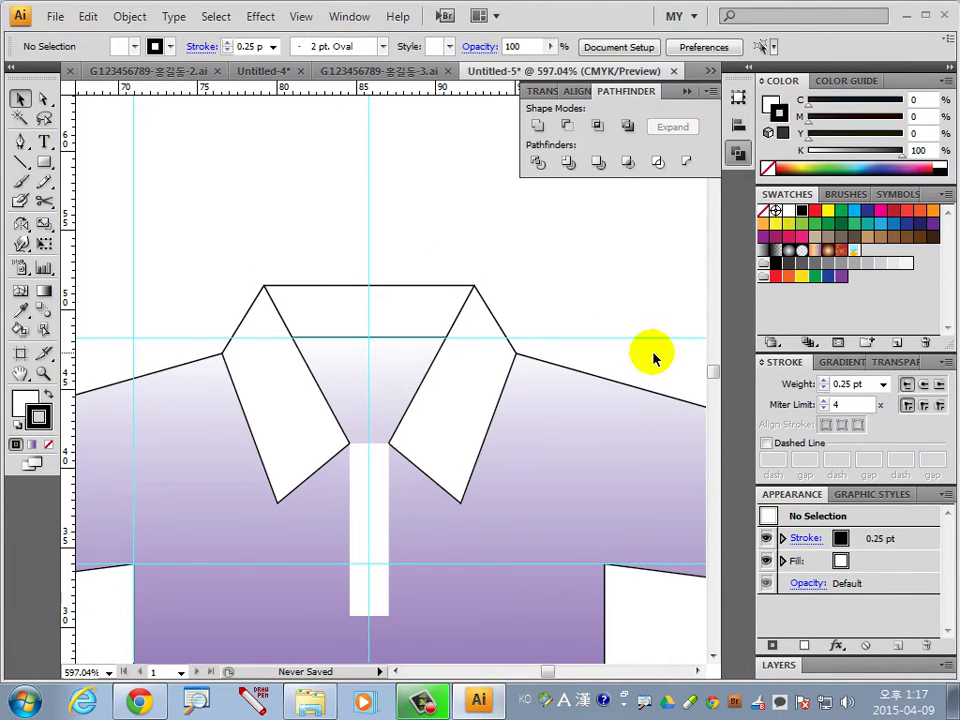
key(ctrl+0)
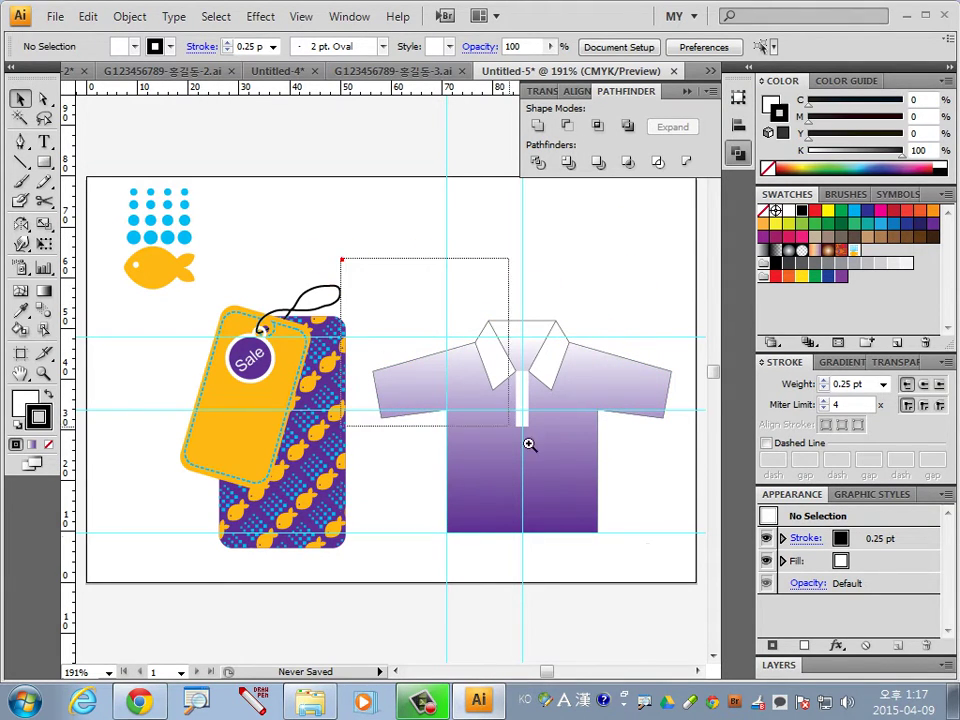
drag(255, 196, 527, 444)
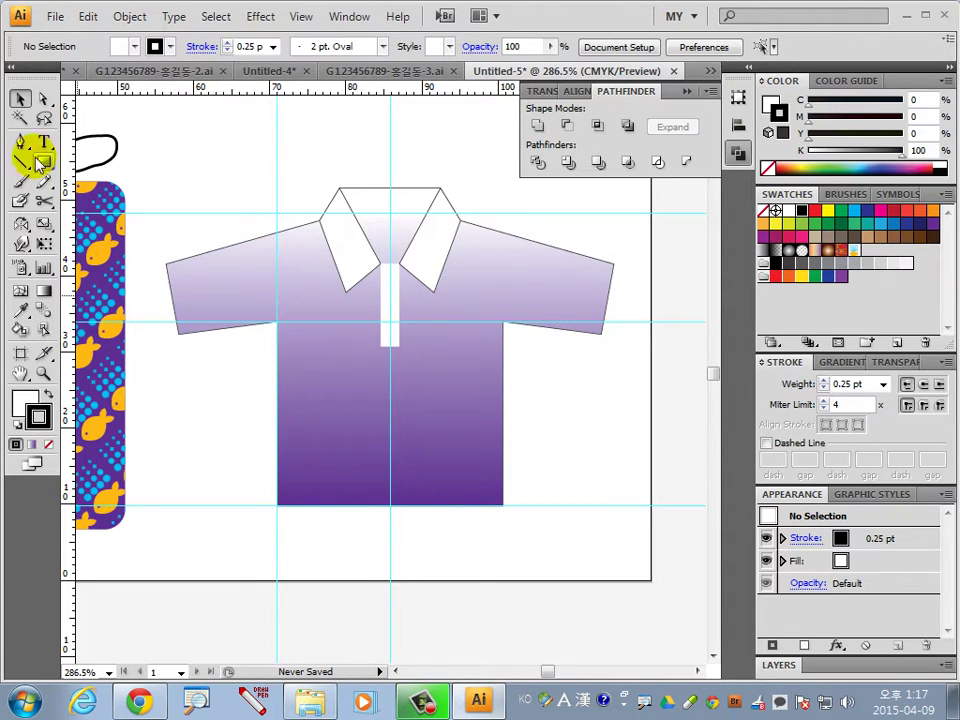
Lengthen the shirt by moving its whole bottom edge down with Shift+Down
click(44, 99)
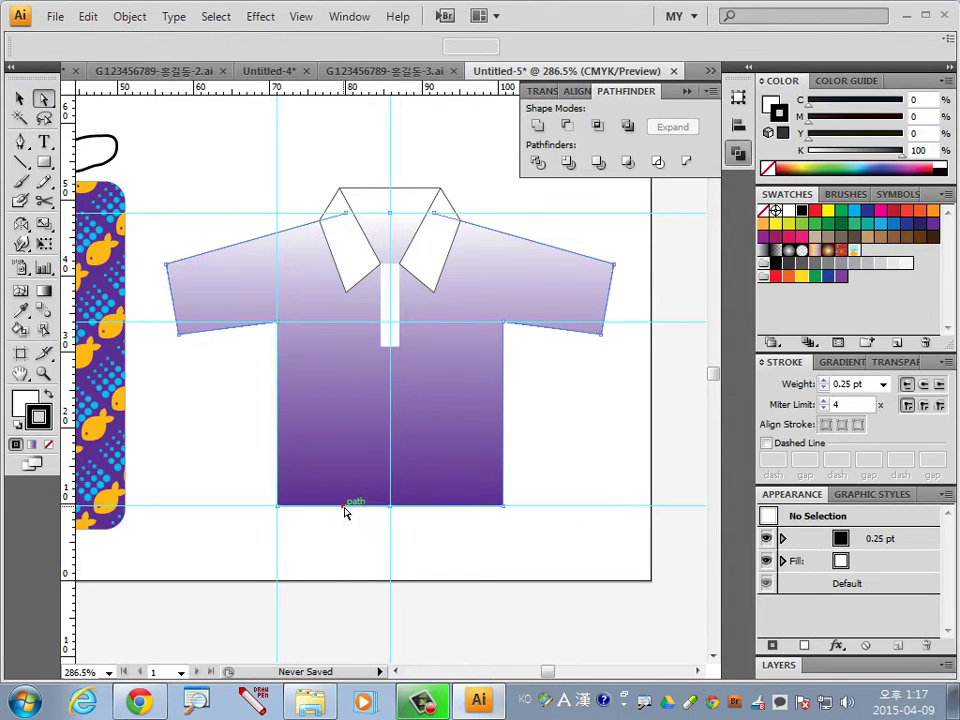
mouse_move(359, 507)
mouse_down()
mouse_move(359, 556)
mouse_move(446, 553)
mouse_up()
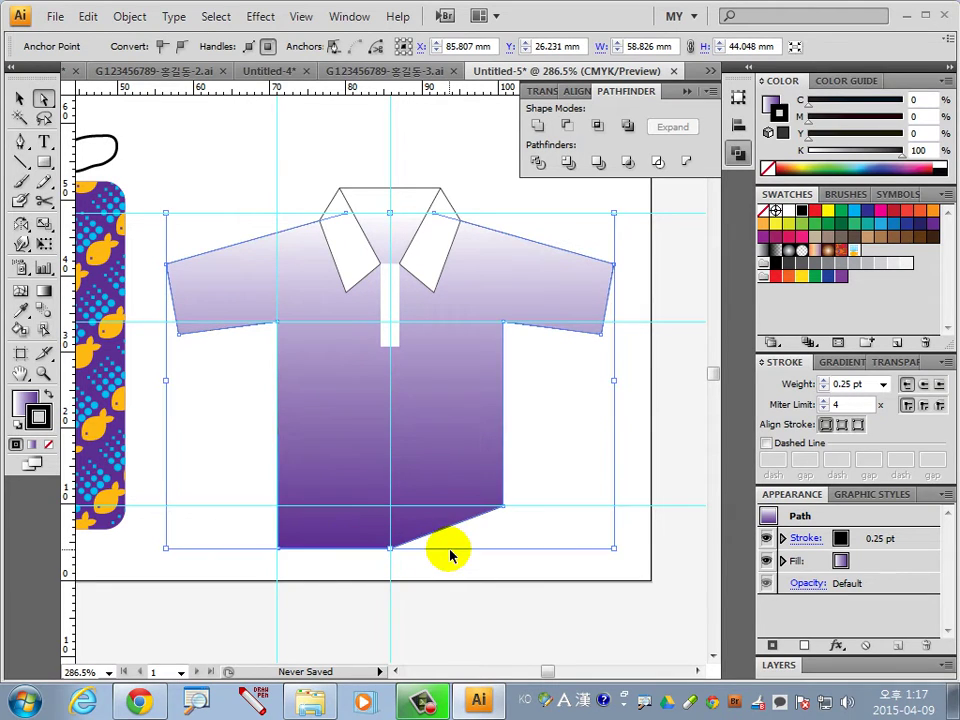
key(ctrl+z)
drag(239, 531, 558, 497)
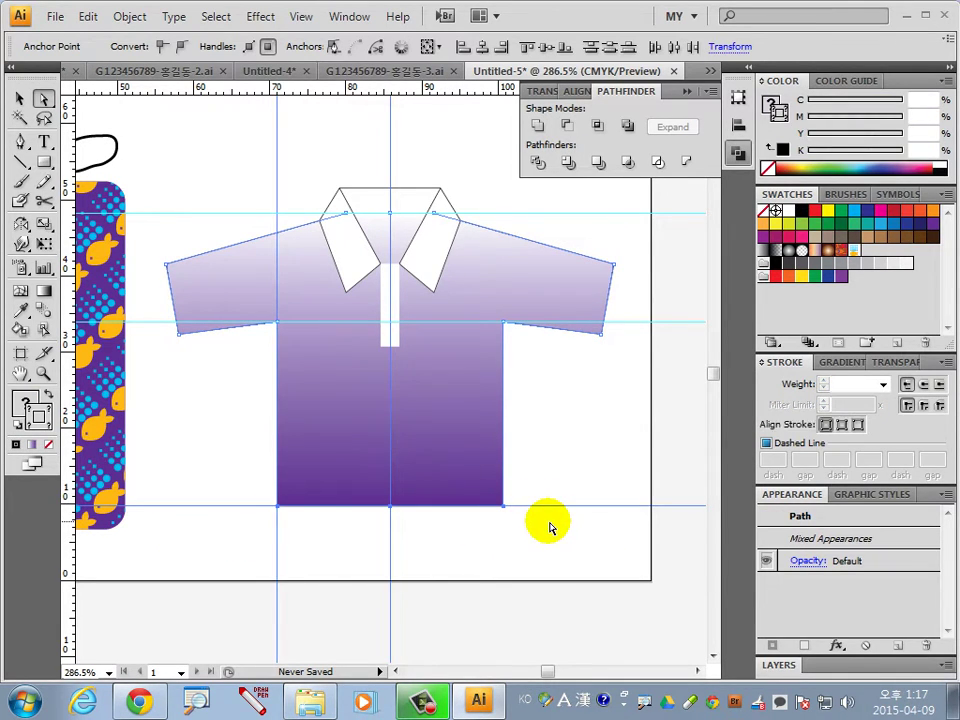
key(shift+Down)
key(shift+Down)
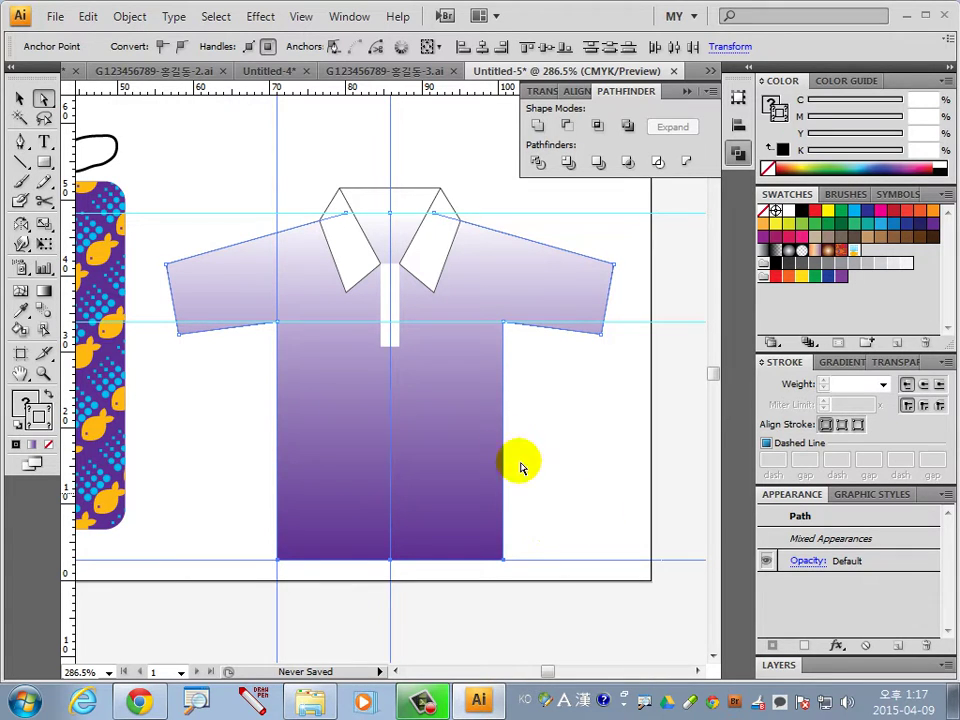
click(530, 450)
key(v)
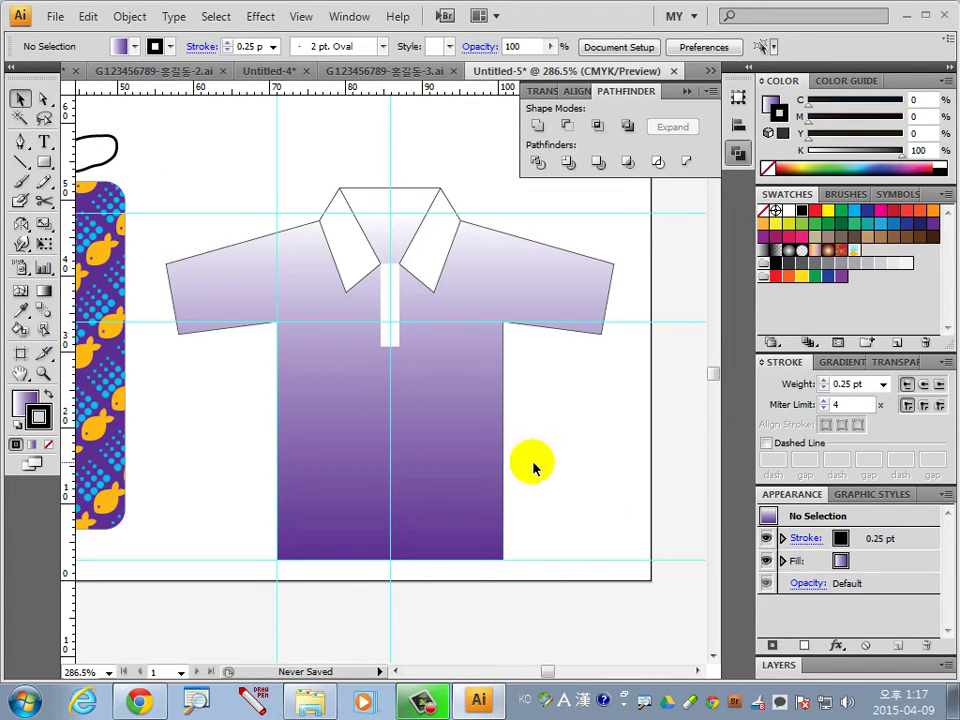
Clear all guides from the artboard and zoom out to show the sale tag
click(302, 17)
mouse_move(372, 554)
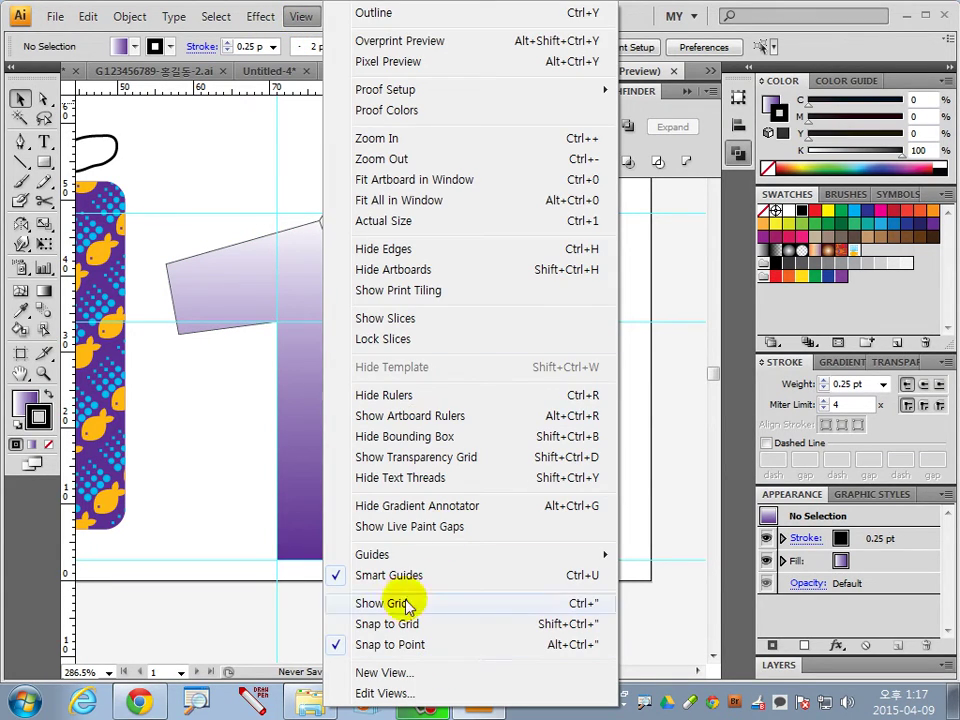
click(674, 637)
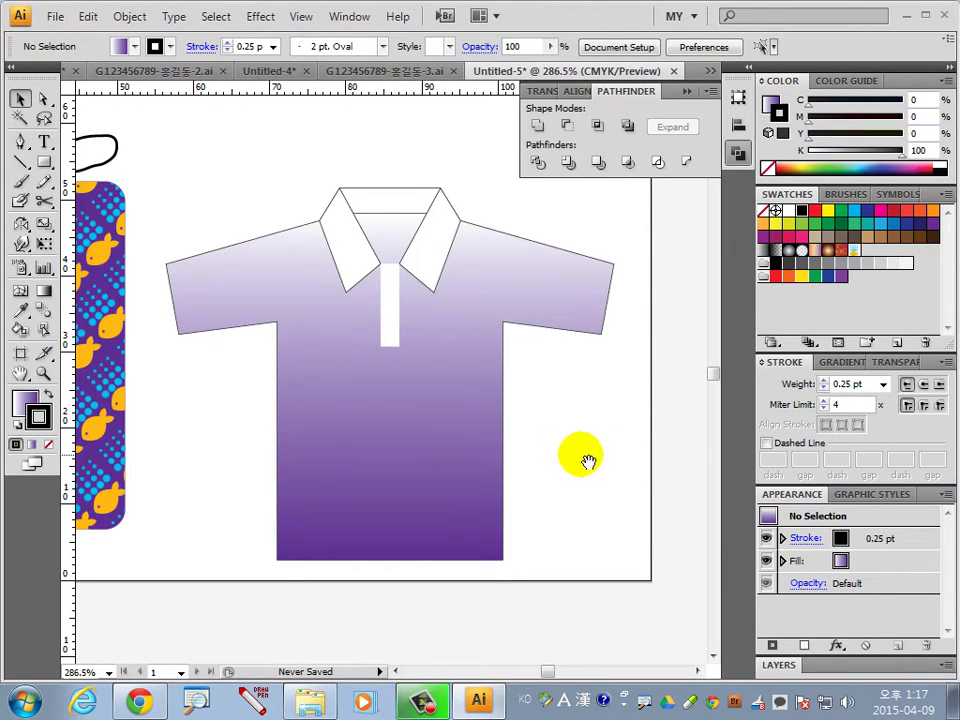
drag(588, 460, 506, 485)
key(ctrl+minus)
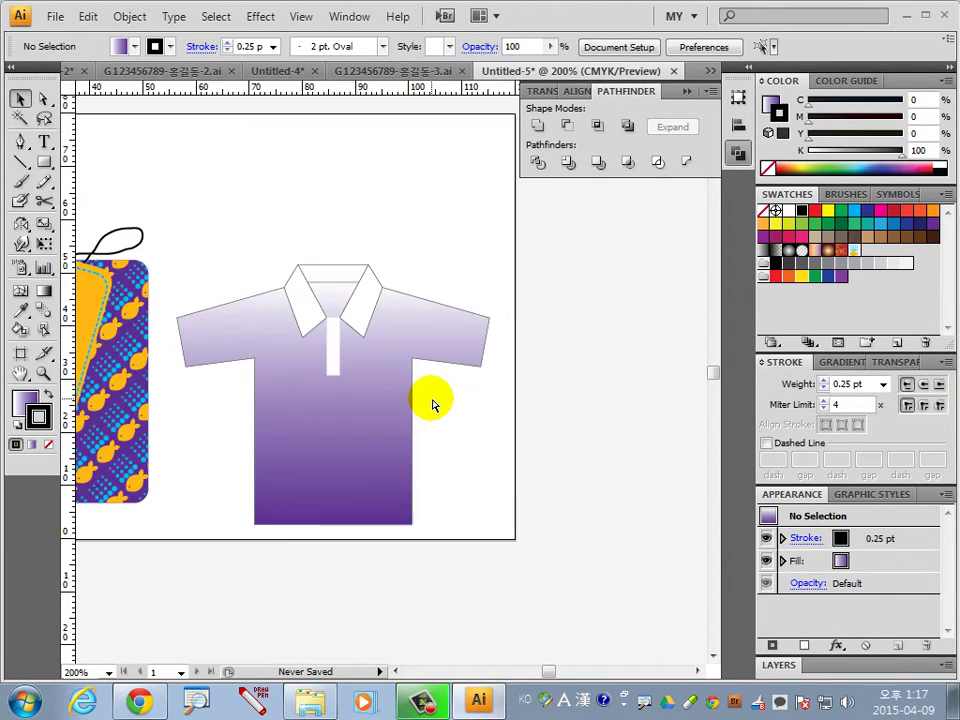
key(ctrl+minus)
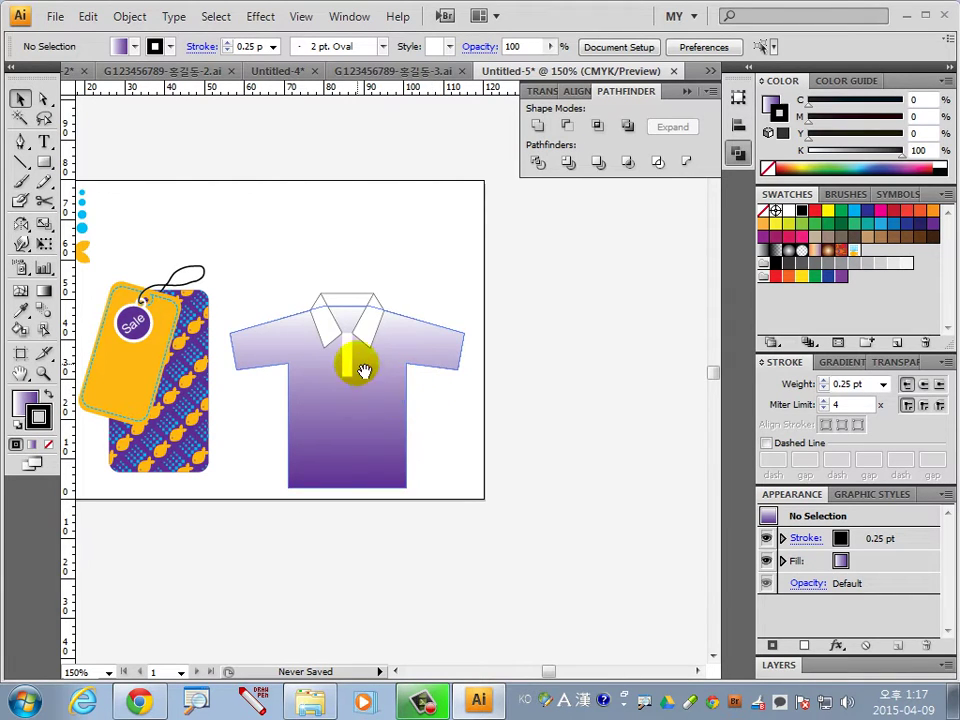
Place a copy of the dots-and-fish motif on the shirt and shrink it to chest size
drag(362, 366, 429, 441)
click(155, 328)
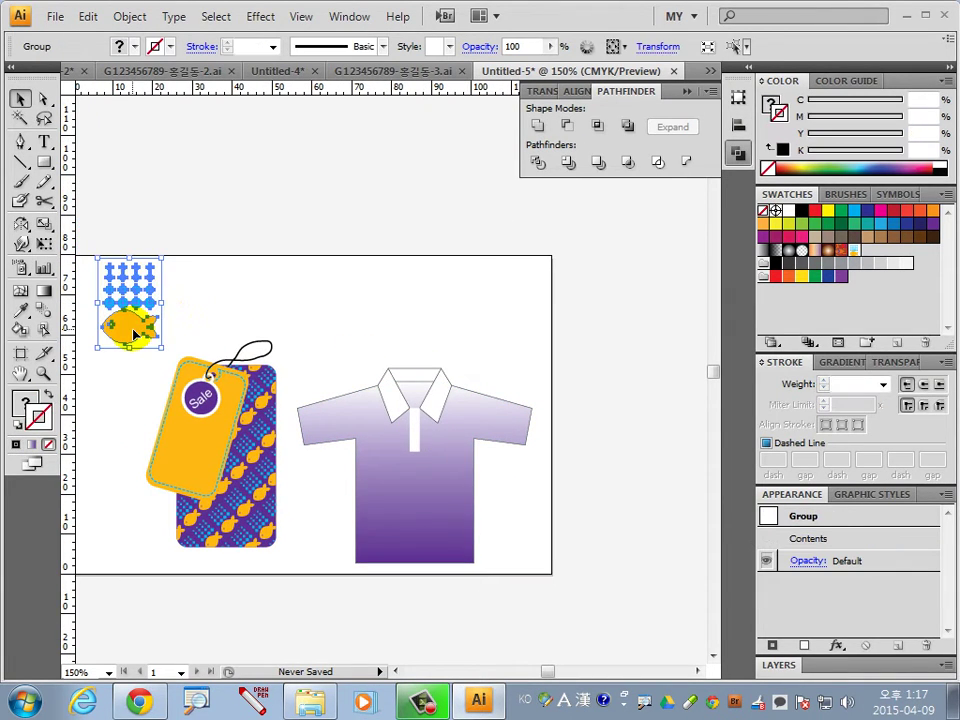
drag(130, 335, 474, 505)
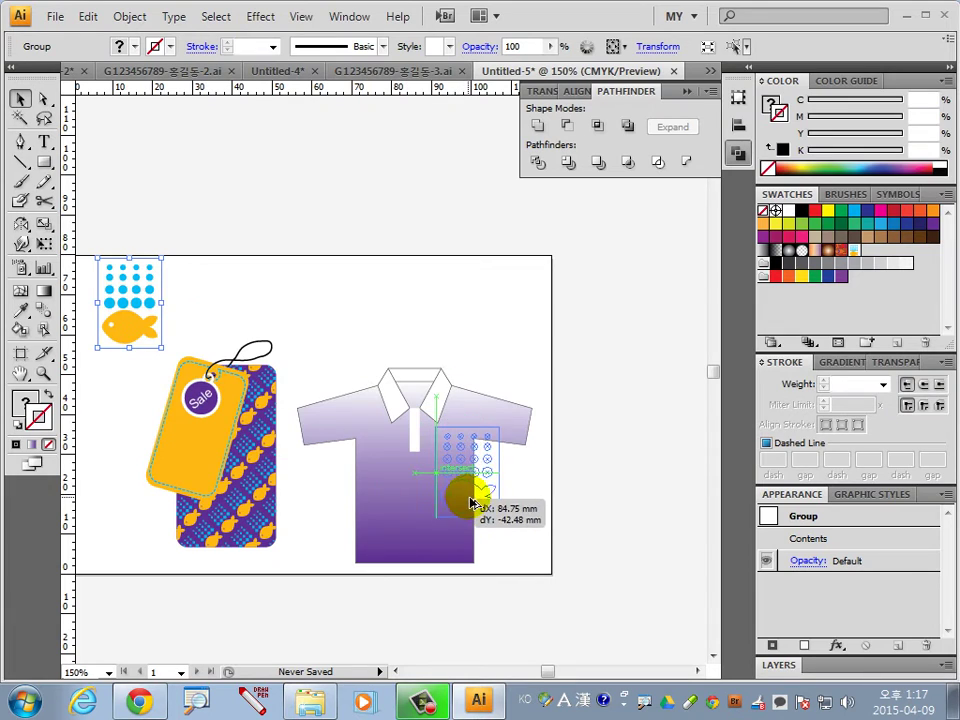
drag(521, 437, 481, 450)
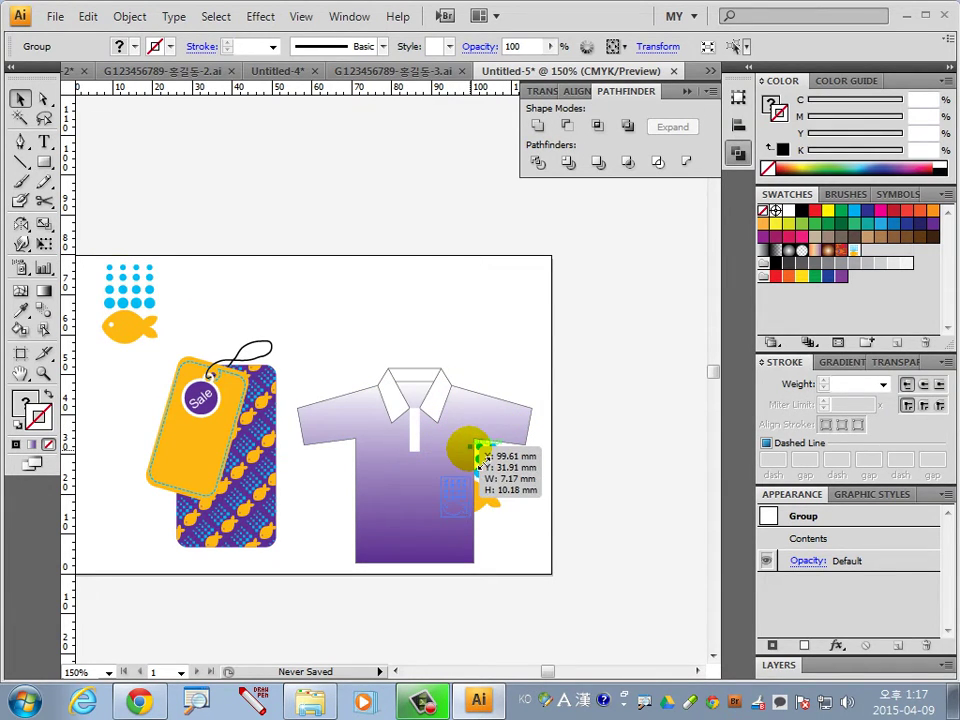
drag(481, 452, 475, 454)
Bring the small motif to the front and position it on the shirt's chest
right_click(457, 514)
mouse_move(507, 638)
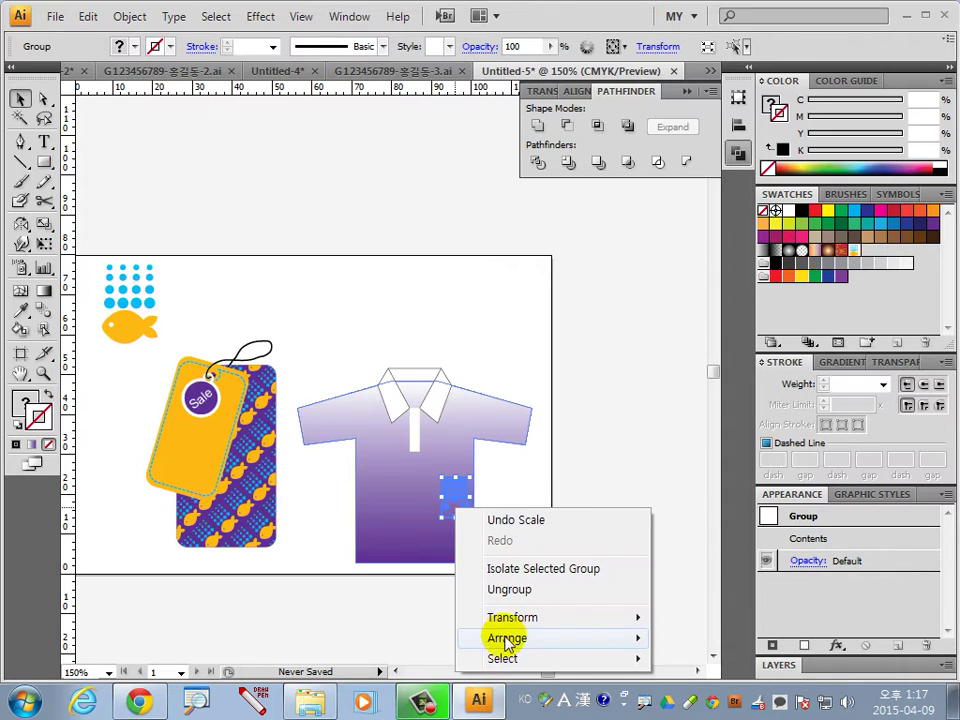
click(714, 548)
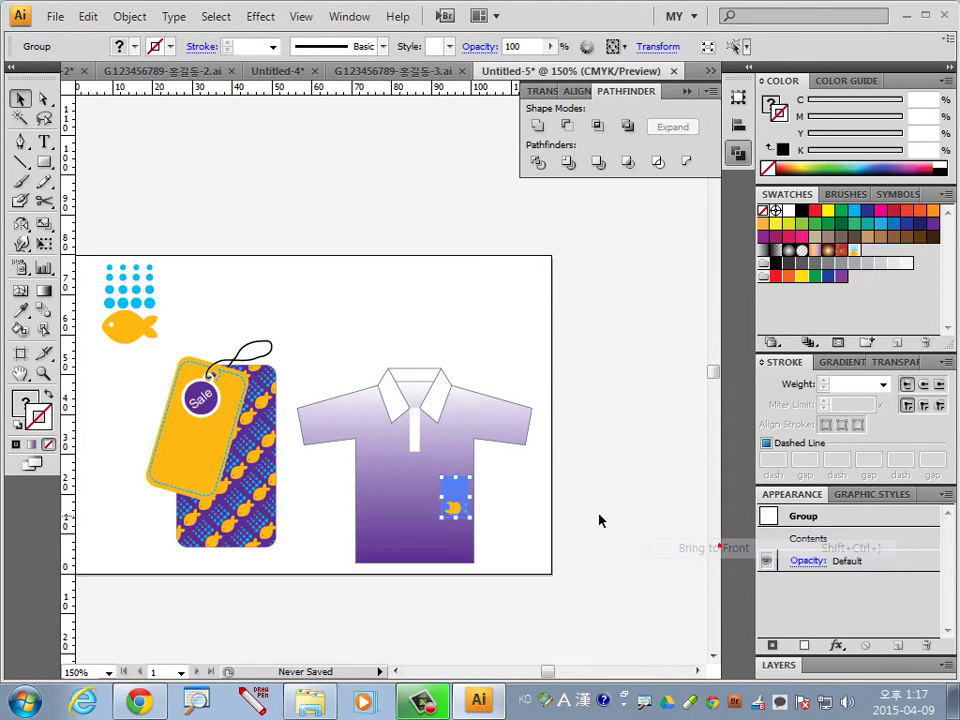
click(525, 510)
drag(323, 348, 578, 618)
drag(398, 440, 390, 374)
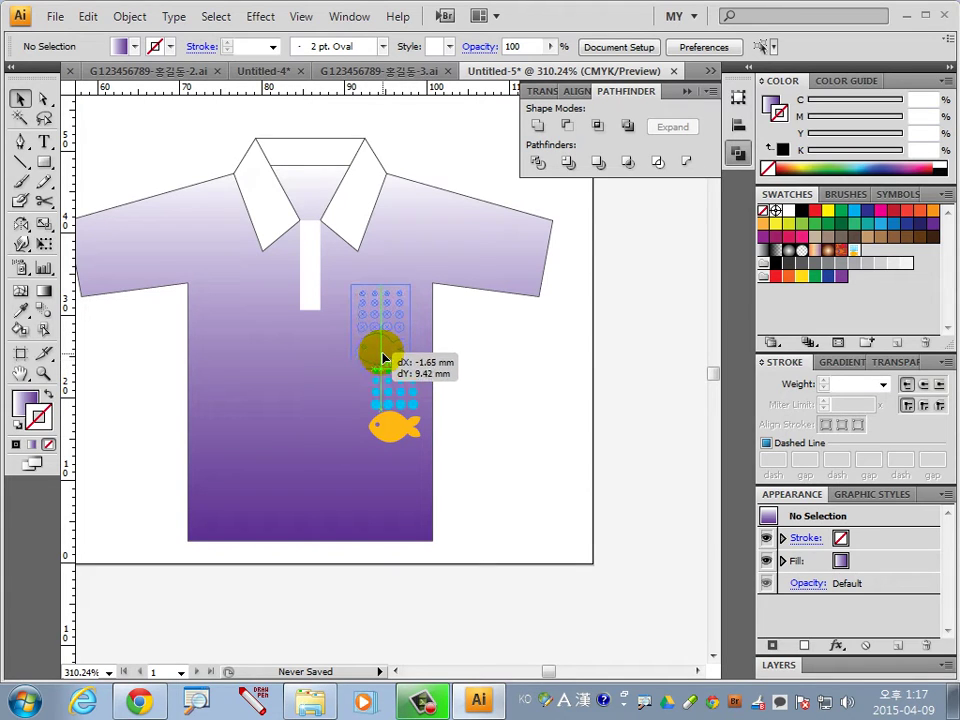
drag(390, 374, 378, 358)
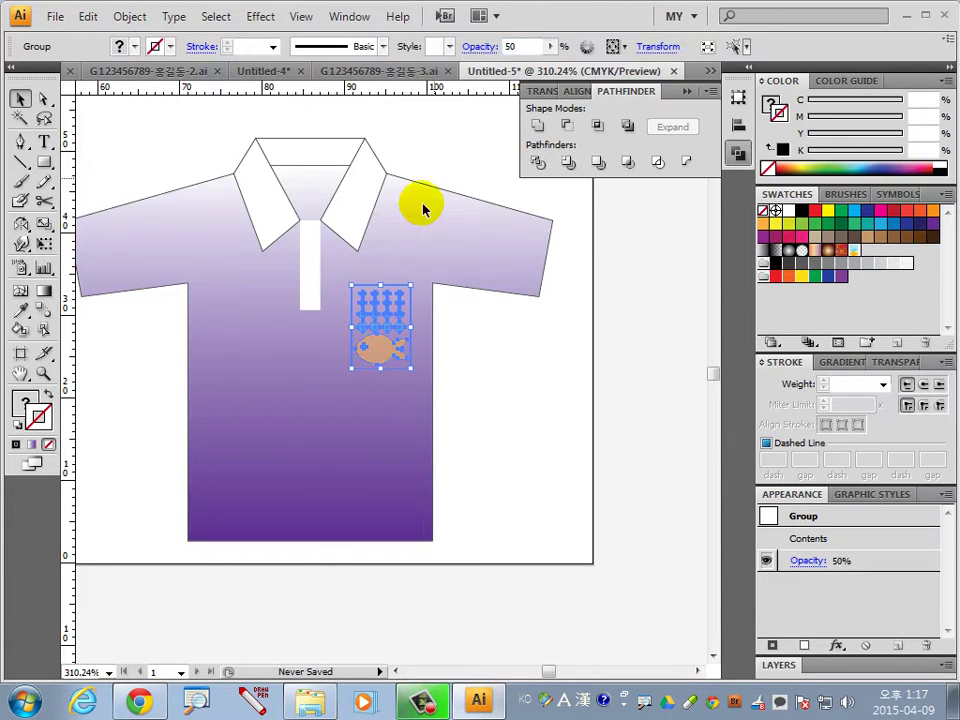
click(529, 413)
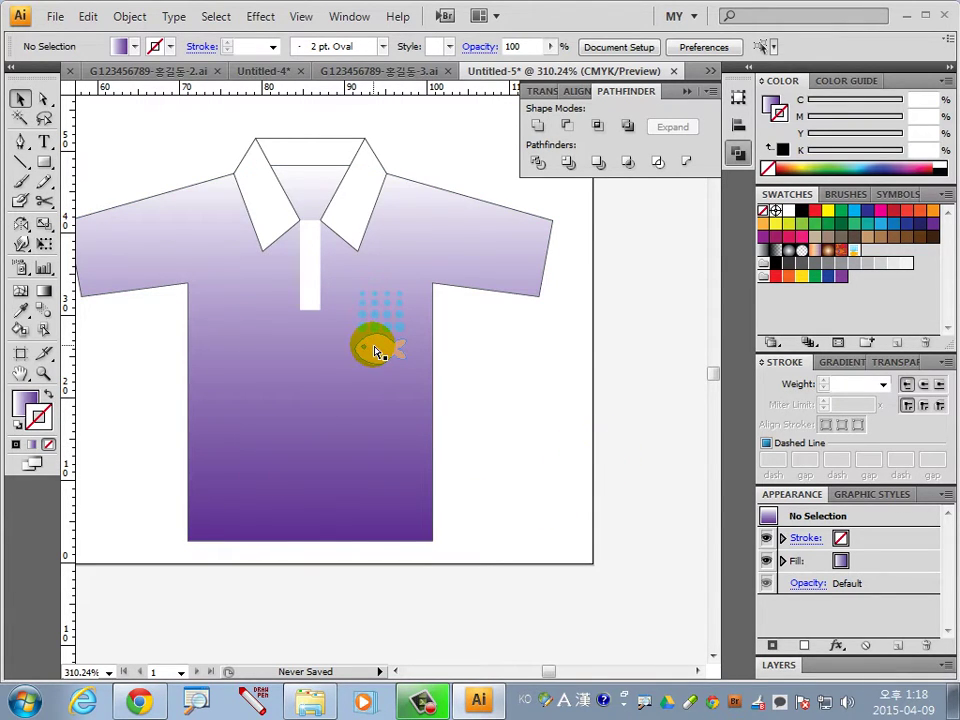
scroll(377, 351, down, 2)
drag(380, 352, 574, 548)
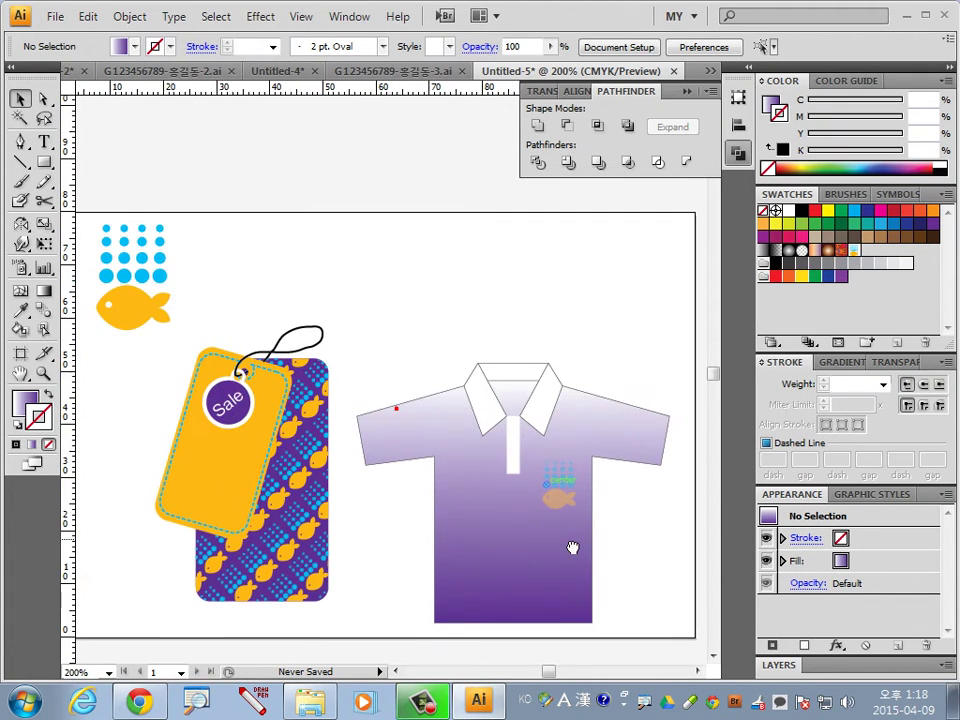
click(148, 325)
Move the fish group onto the shirt's lower left and bring it to the front
mouse_move(145, 320)
mouse_down()
mouse_move(512, 492)
mouse_move(440, 610)
mouse_up()
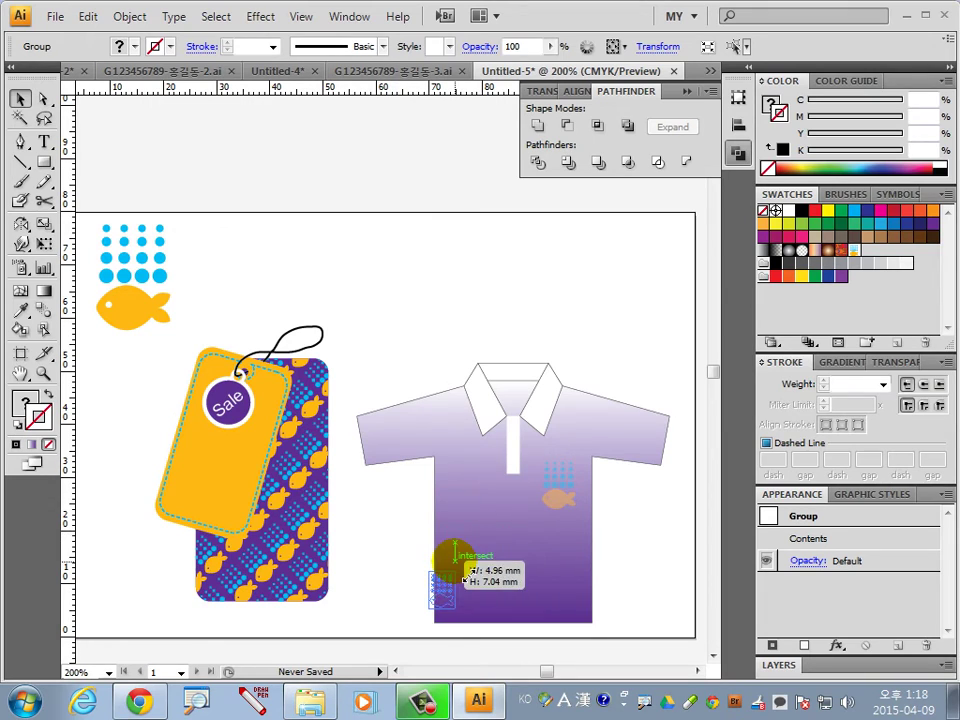
right_click(445, 611)
click(496, 571)
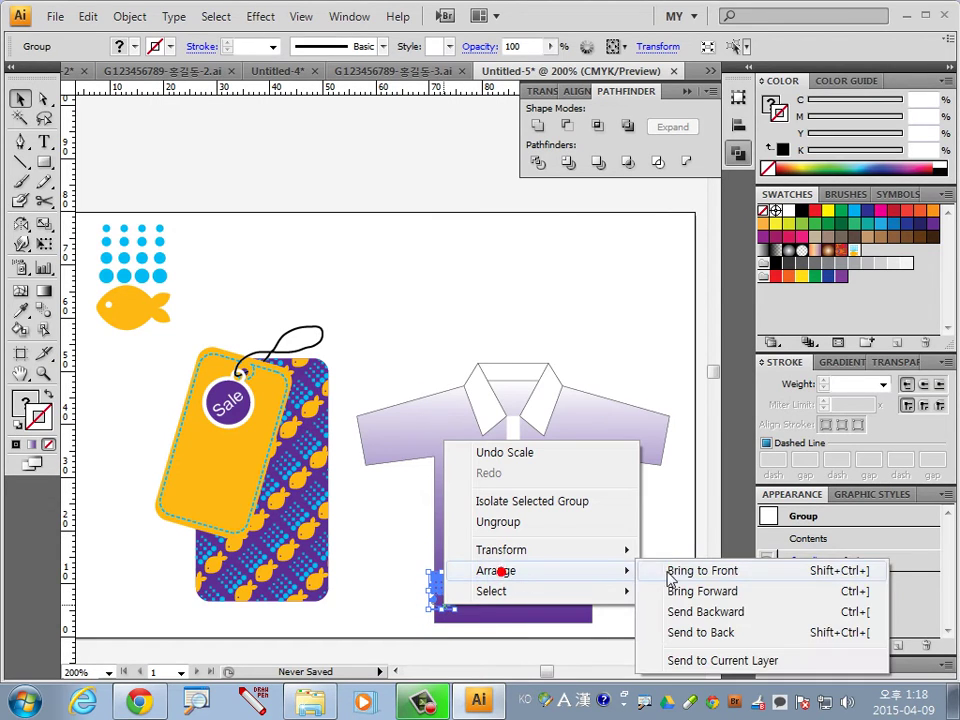
click(690, 574)
click(443, 600)
drag(443, 603, 454, 600)
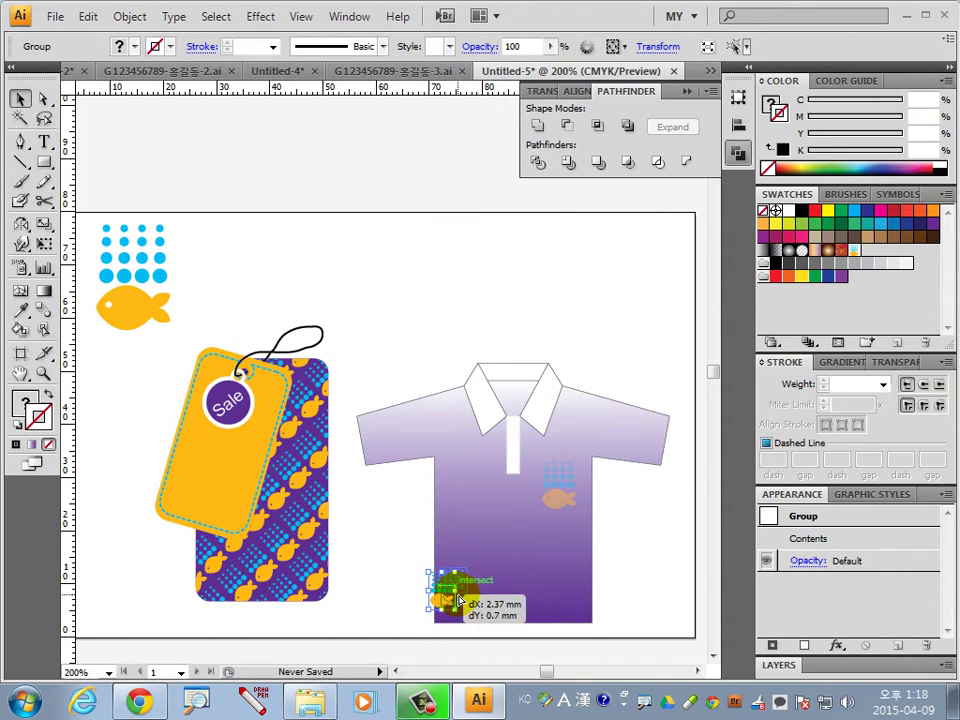
drag(422, 525, 579, 654)
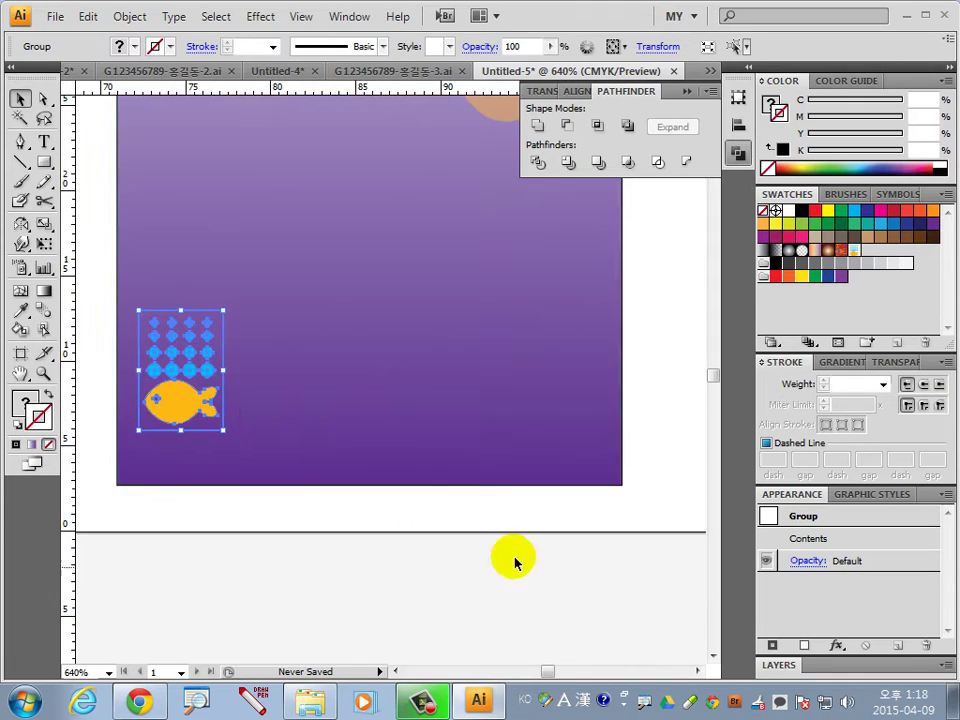
mouse_move(223, 330)
mouse_down()
mouse_move(231, 324)
mouse_move(207, 331)
mouse_up()
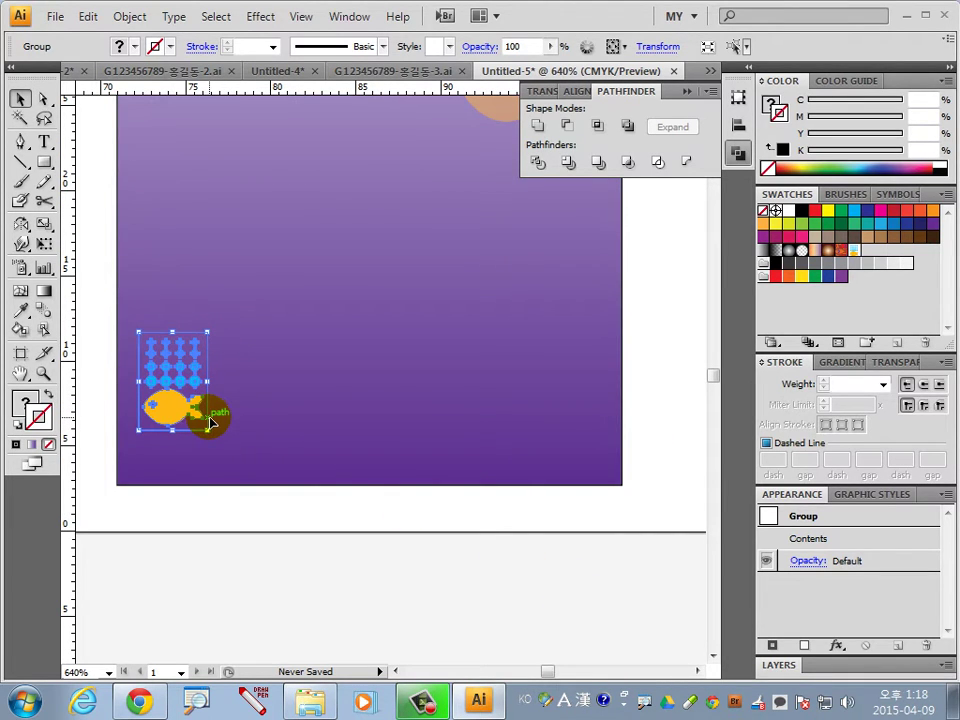
Copy the fish group to the right and repeat with Ctrl+D to make a row of six
mouse_move(210, 423)
mouse_down()
mouse_move(170, 412)
mouse_move(163, 388)
mouse_move(252, 386)
mouse_up()
key(ctrl+d)
key(ctrl+d)
key(ctrl+d)
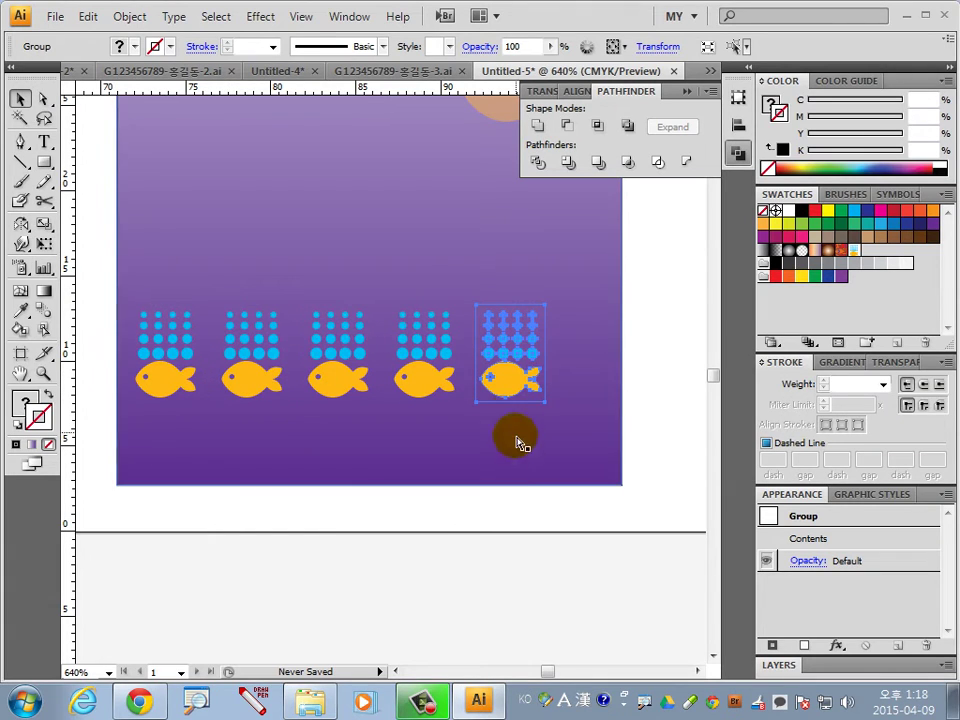
key(ctrl+d)
click(666, 428)
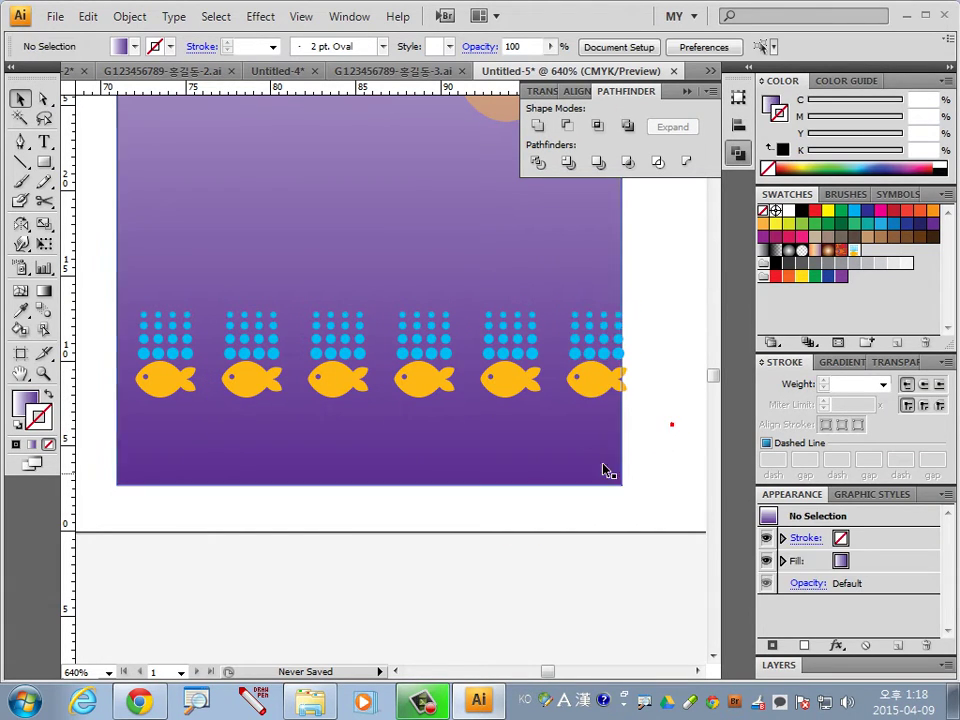
click(595, 378)
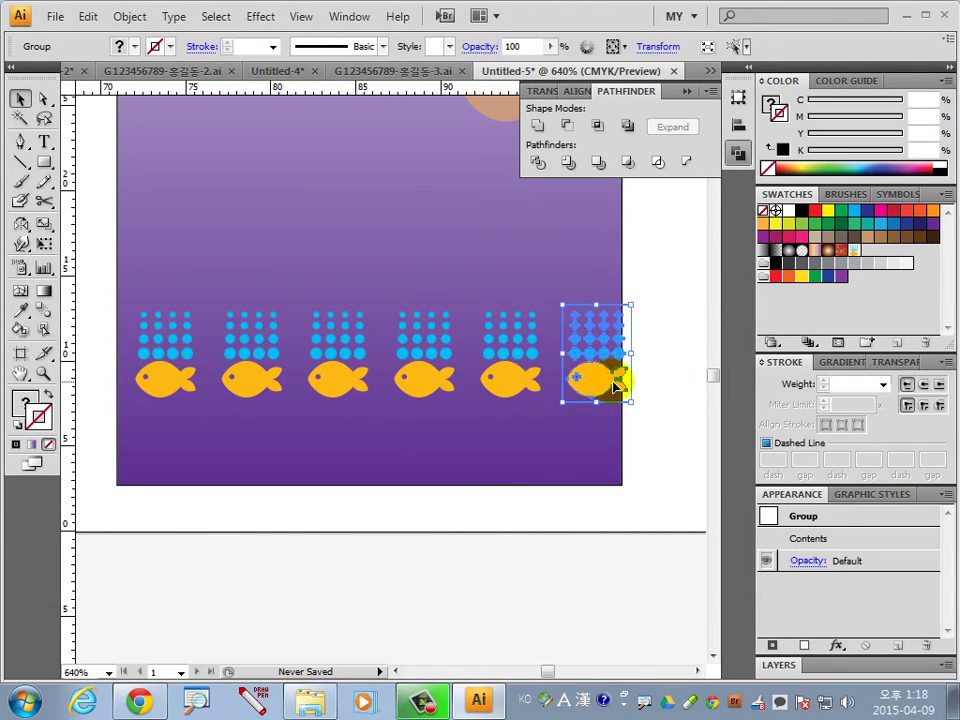
drag(597, 390, 570, 391)
Shift-select the fish motifs in the hem row
click(671, 419)
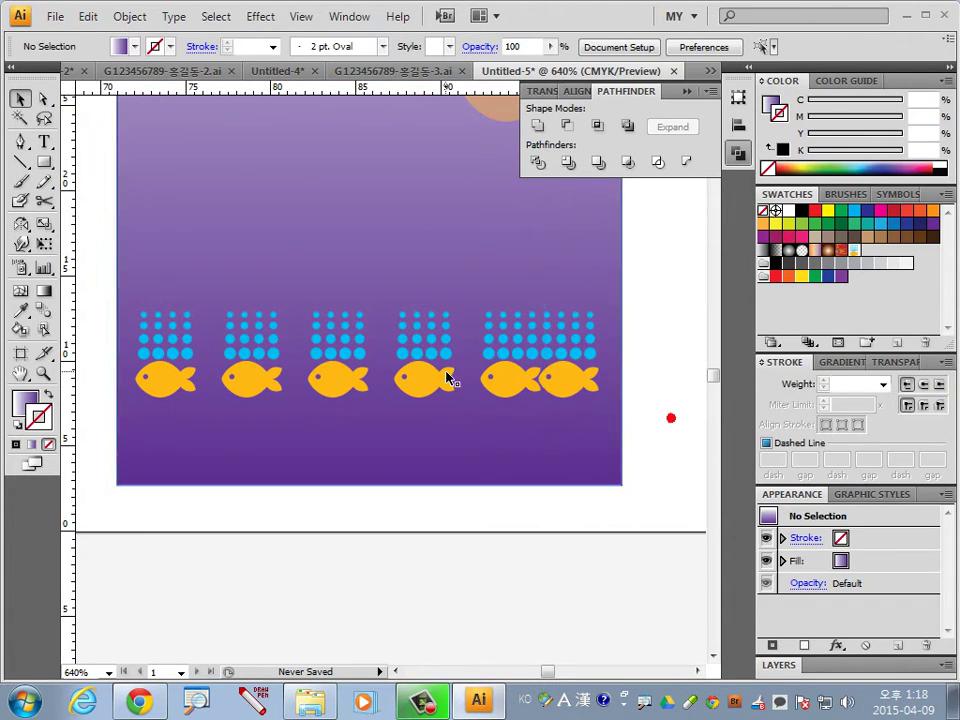
click(152, 381)
shift+click(250, 392)
shift+click(336, 381)
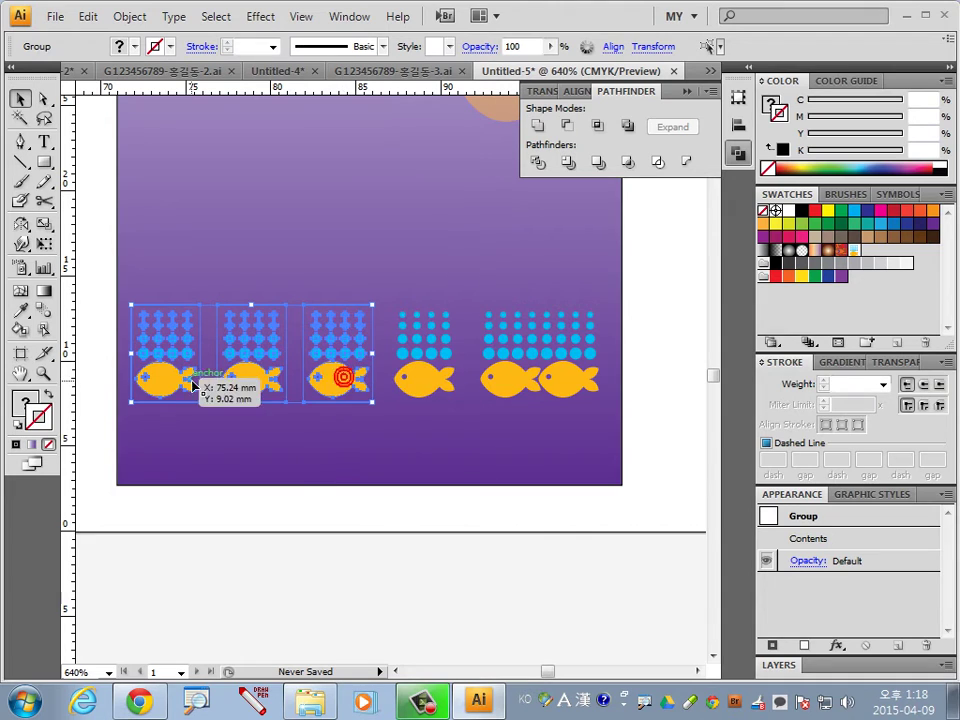
click(572, 378)
click(677, 443)
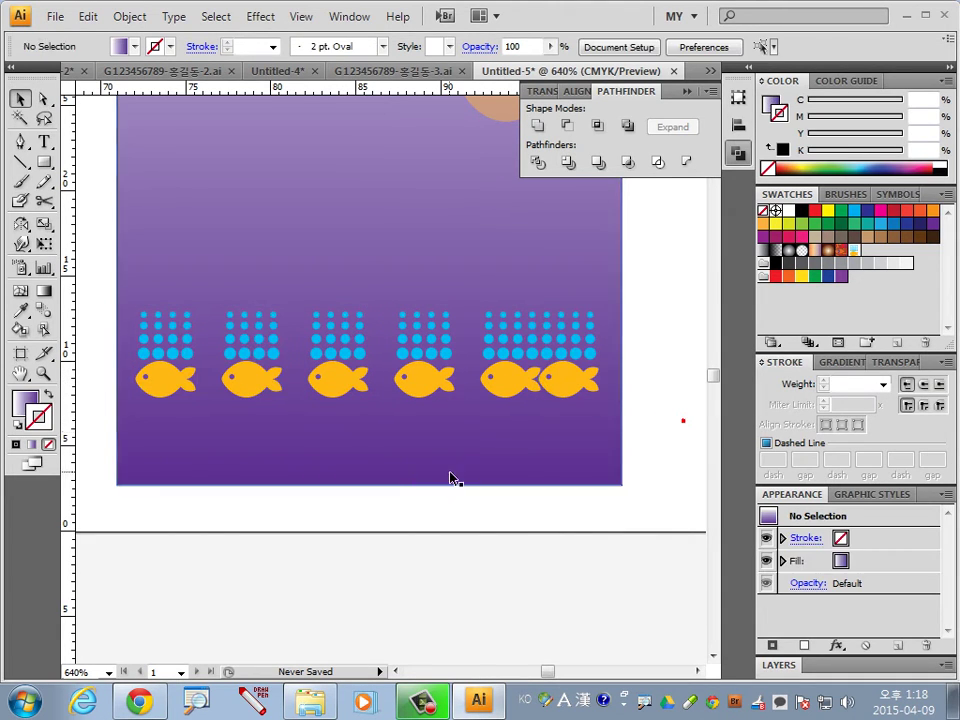
click(195, 386)
shift+click(245, 393)
shift+click(332, 386)
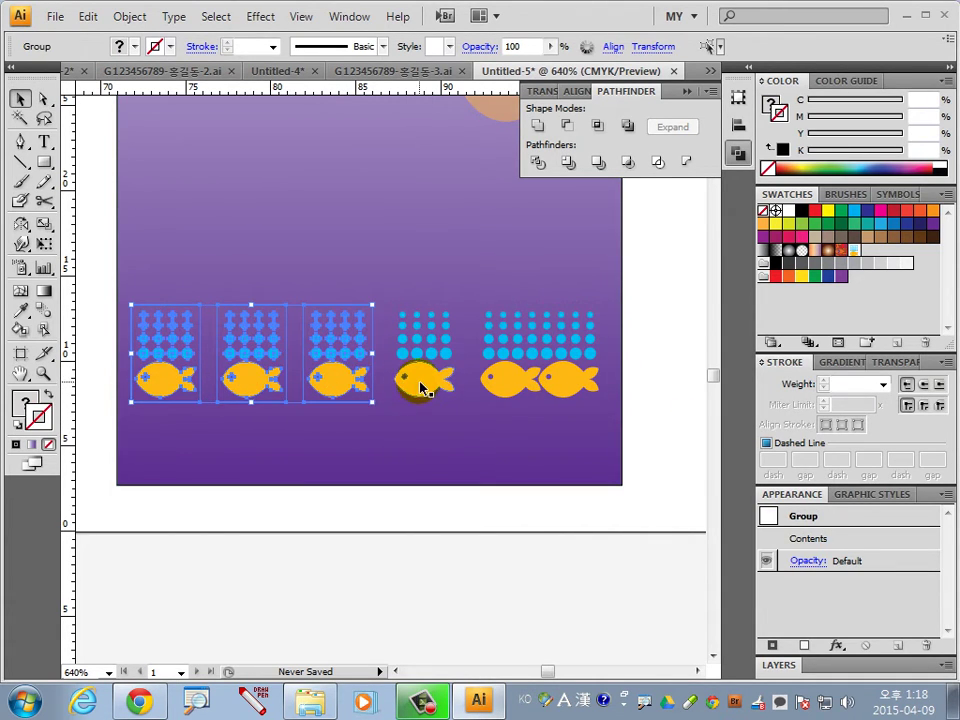
shift+click(422, 386)
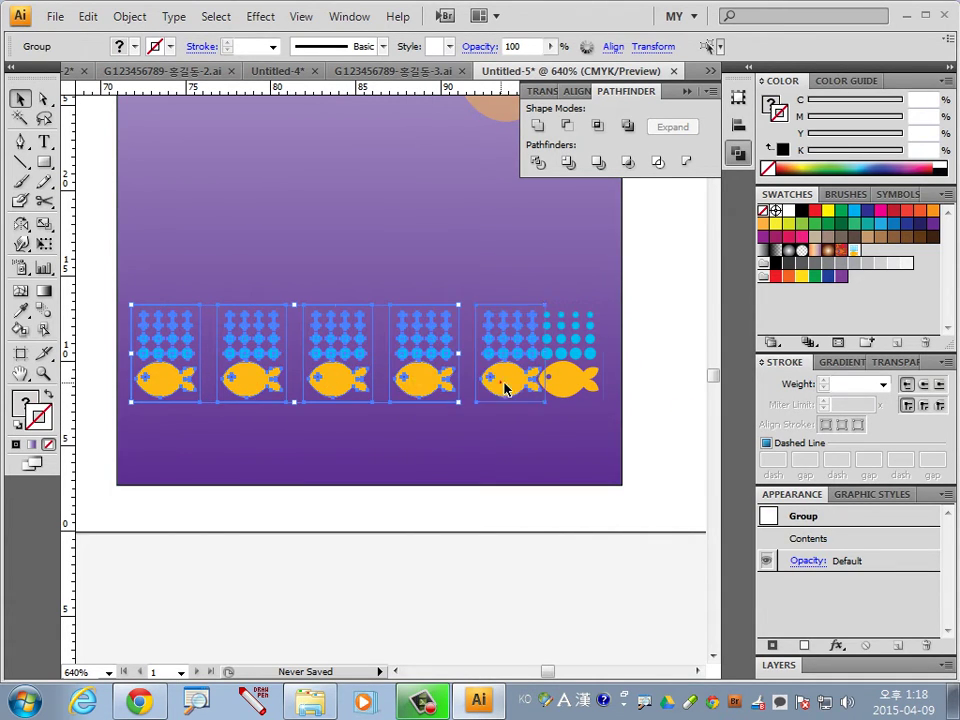
Distribute the selected fish motifs evenly by their horizontal centres
click(577, 91)
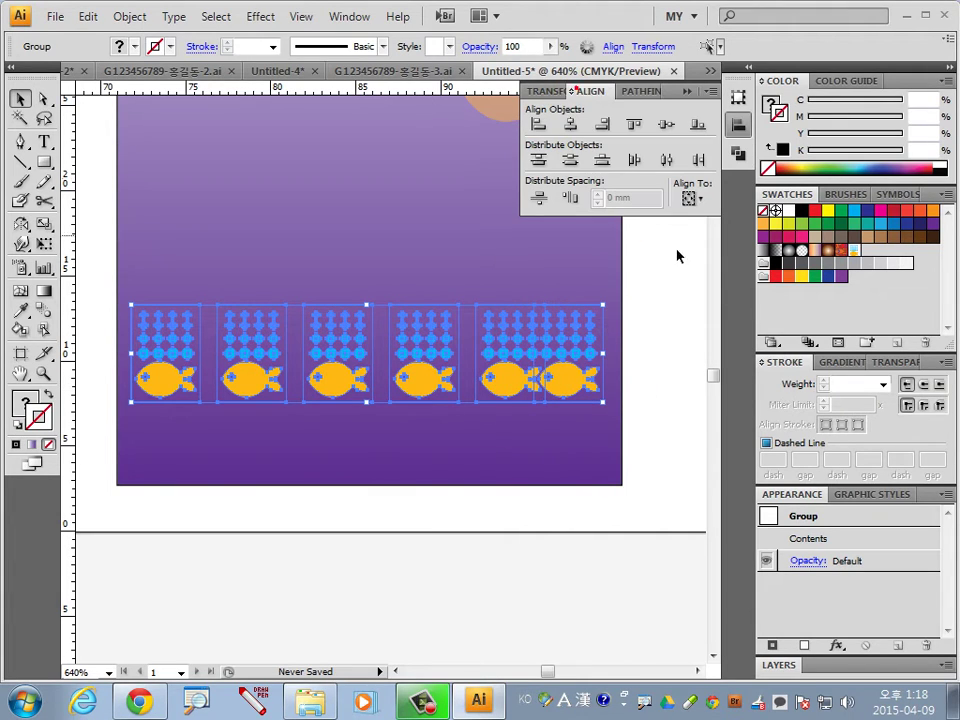
click(668, 162)
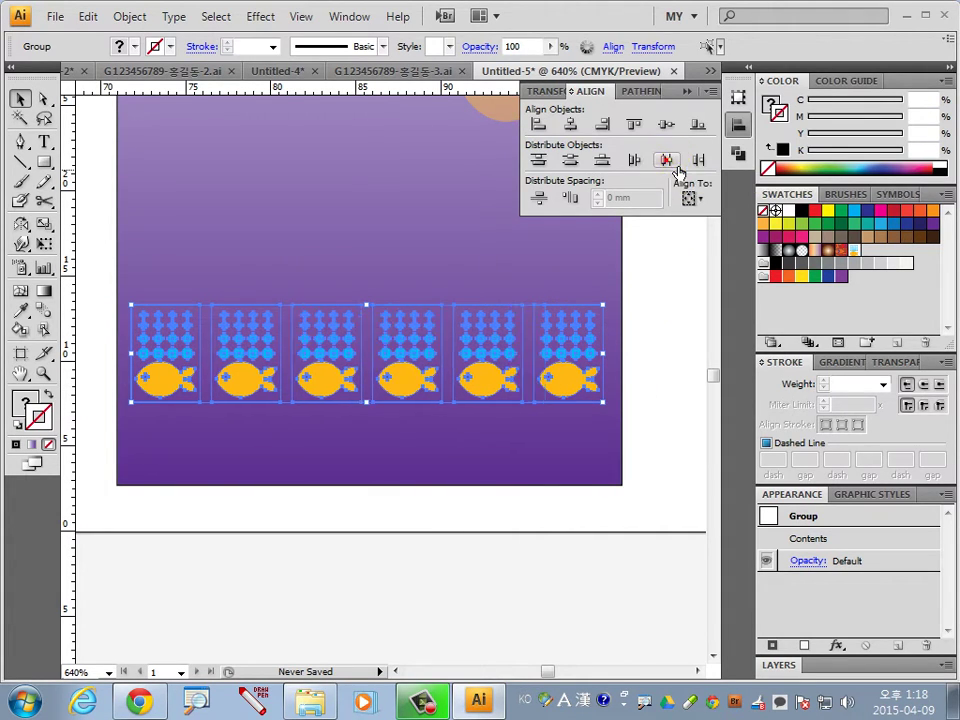
click(676, 355)
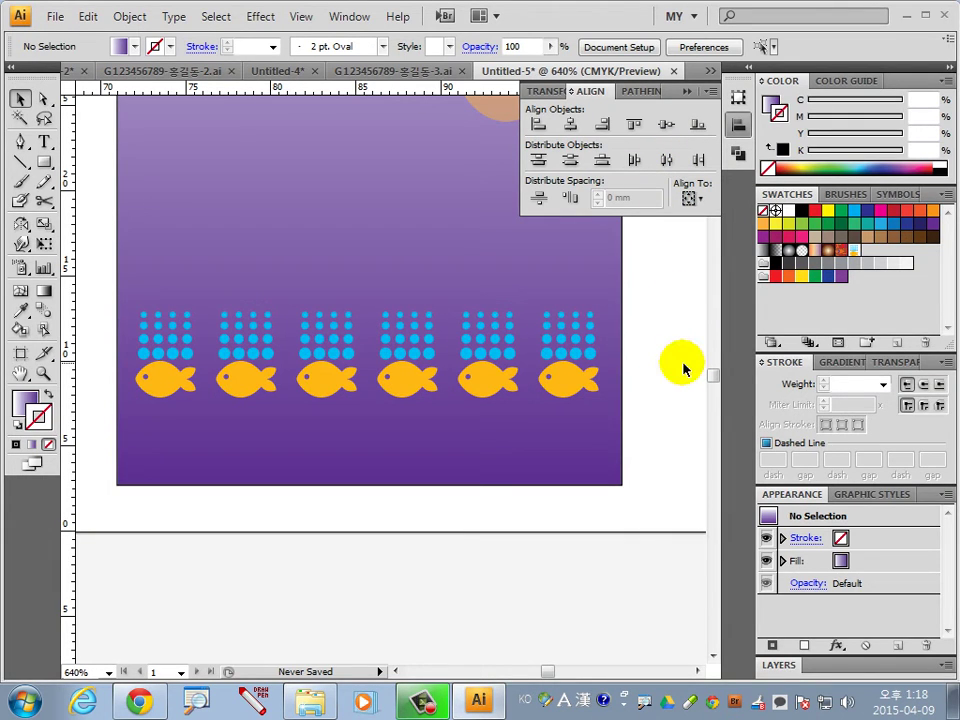
click(21, 142)
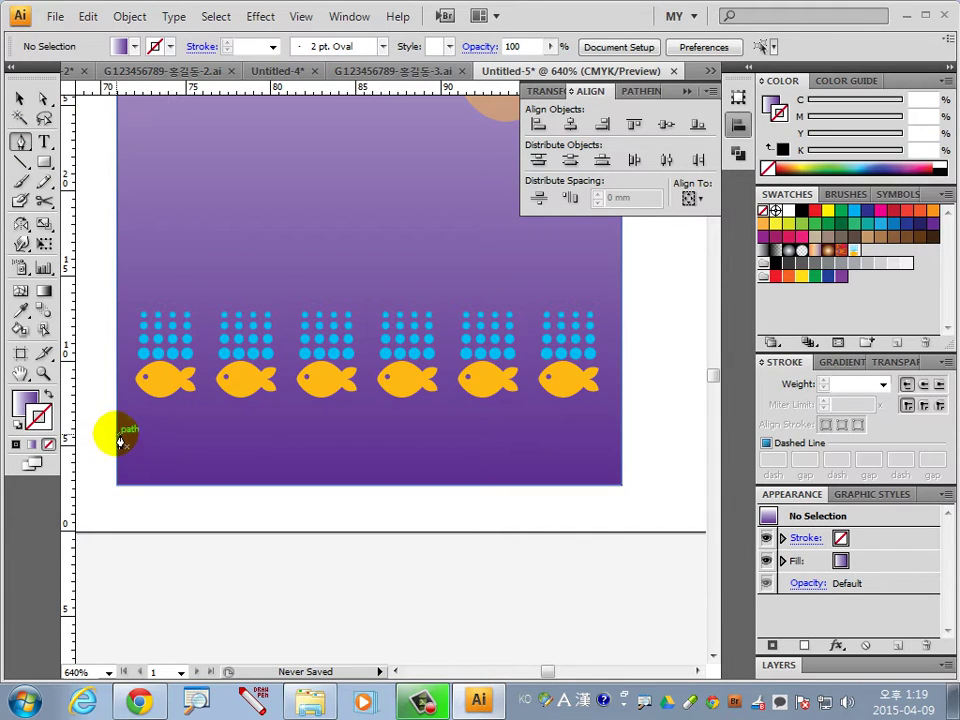
Draw a horizontal line below the fish row with no fill and a white 3 pt stroke
click(117, 433)
click(622, 433)
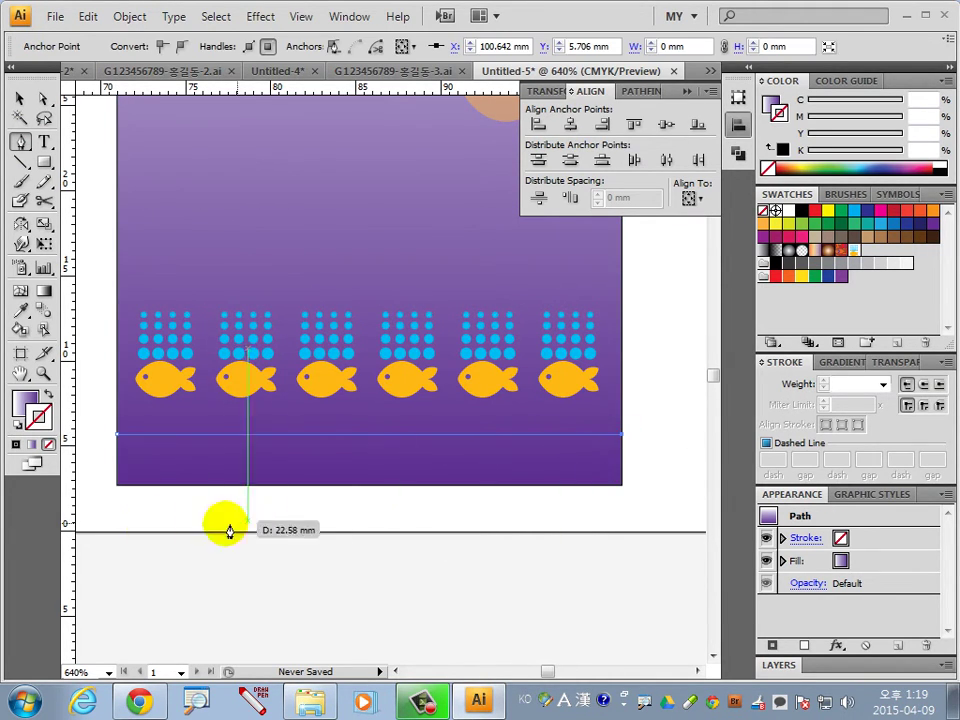
click(28, 400)
click(18, 426)
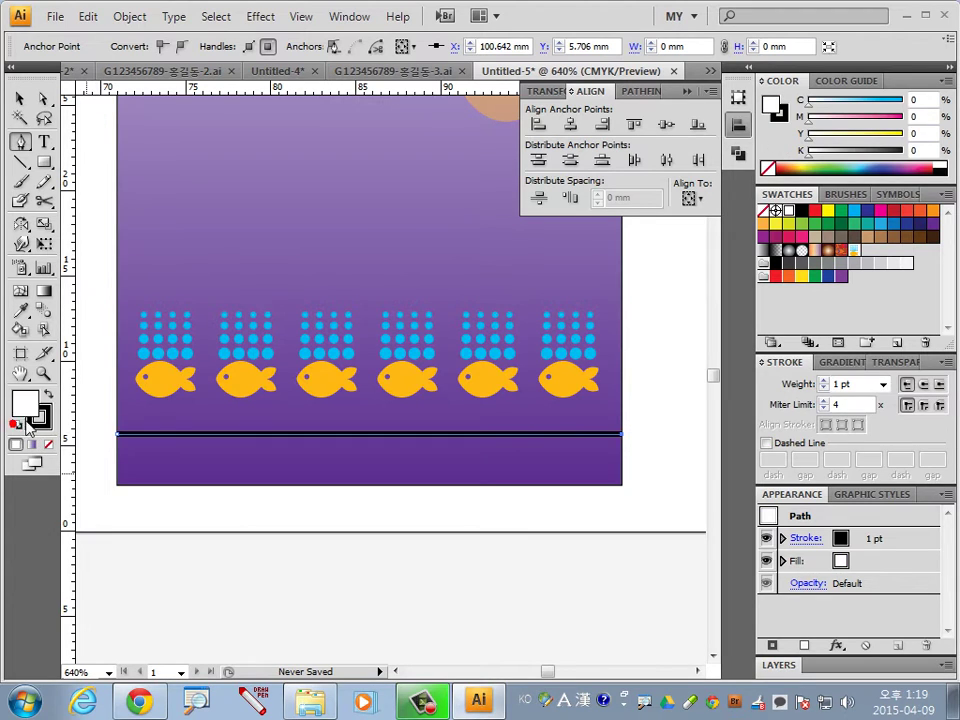
click(48, 444)
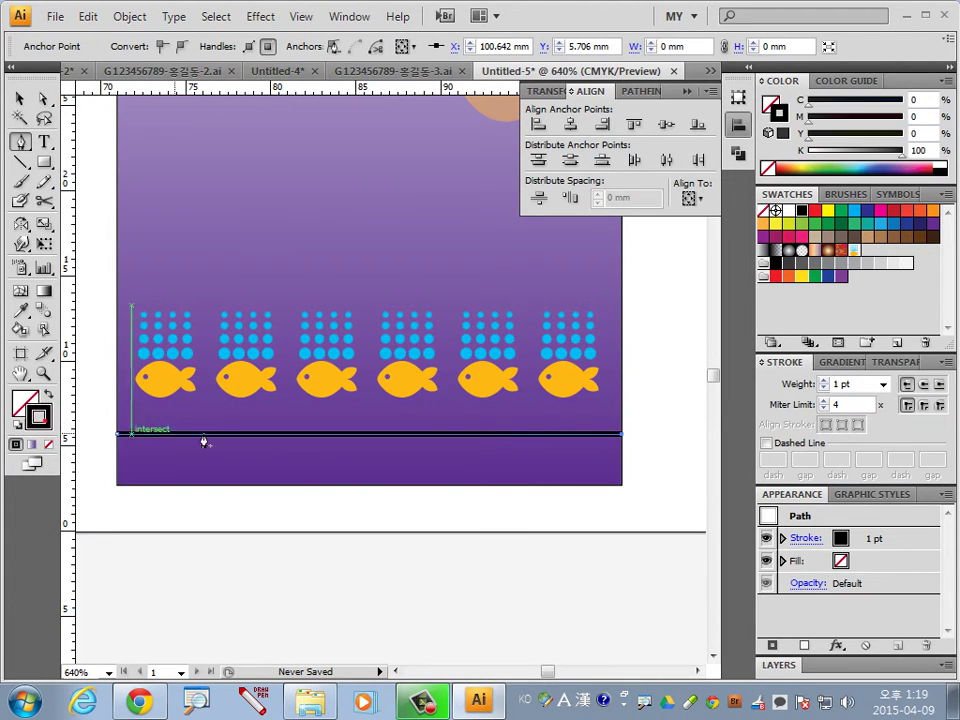
click(790, 211)
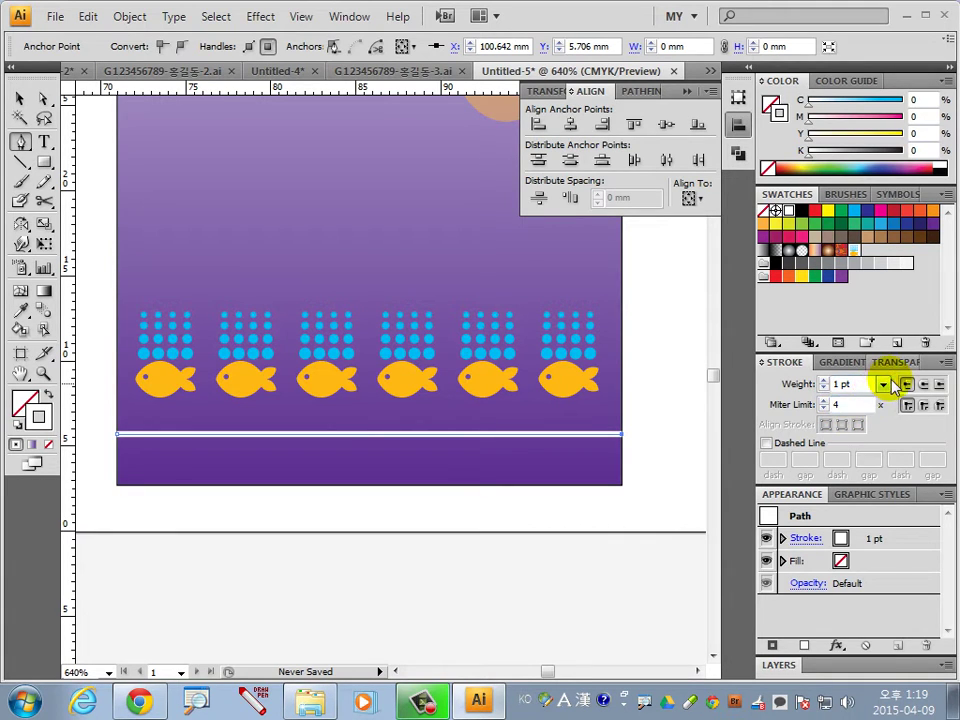
click(883, 384)
click(795, 468)
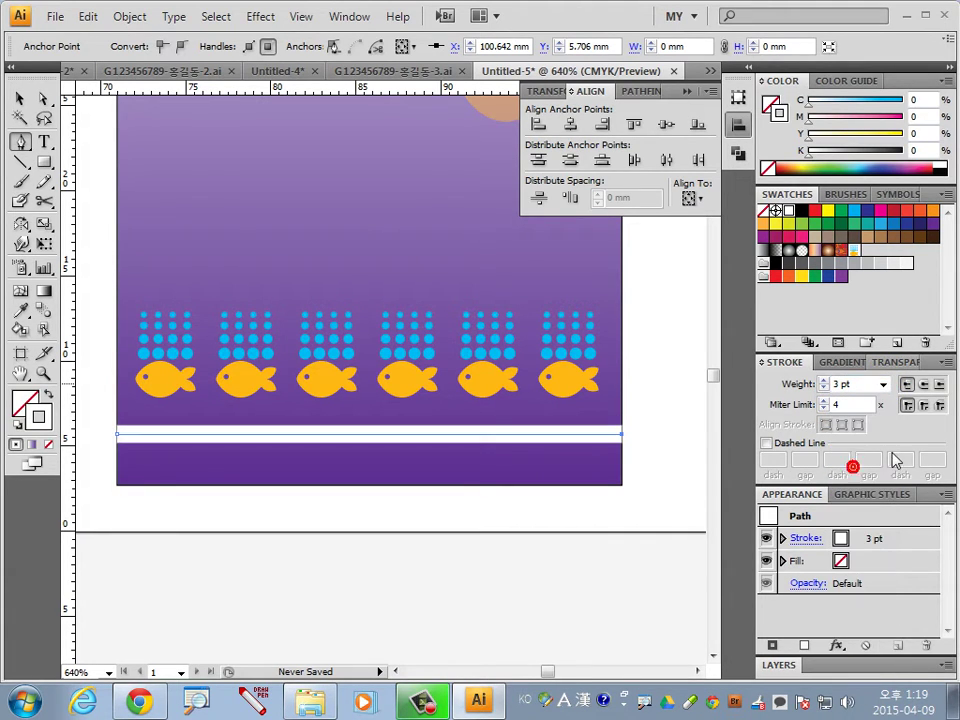
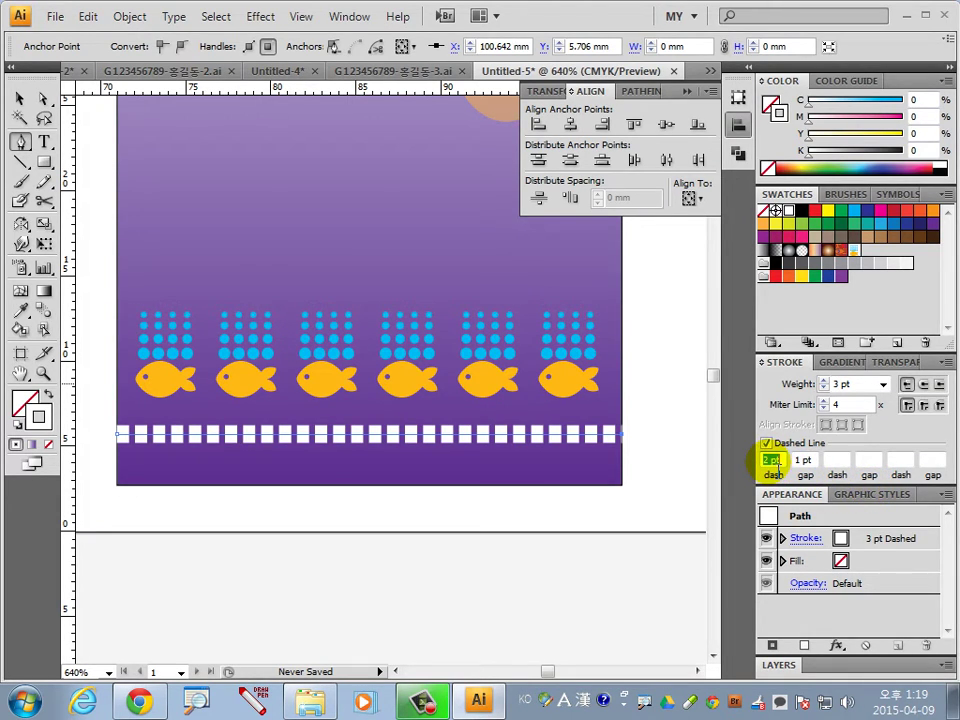
Enter a 1 pt dash, a 0.5 pt gap and a second dash in the Stroke panel's dashed-line fields
text(1)
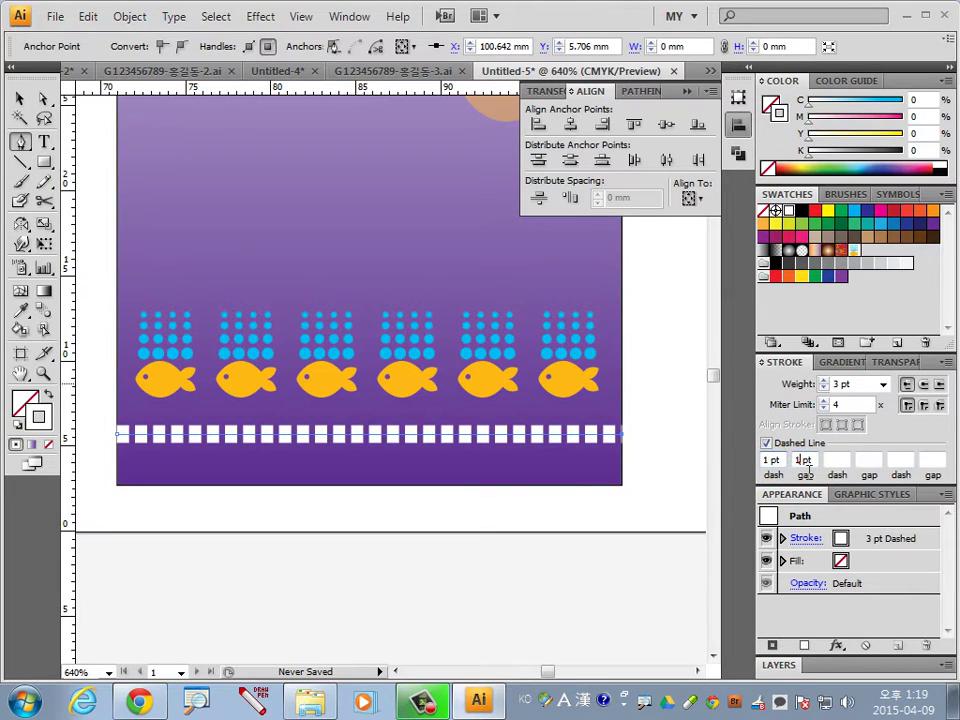
double_click(803, 461)
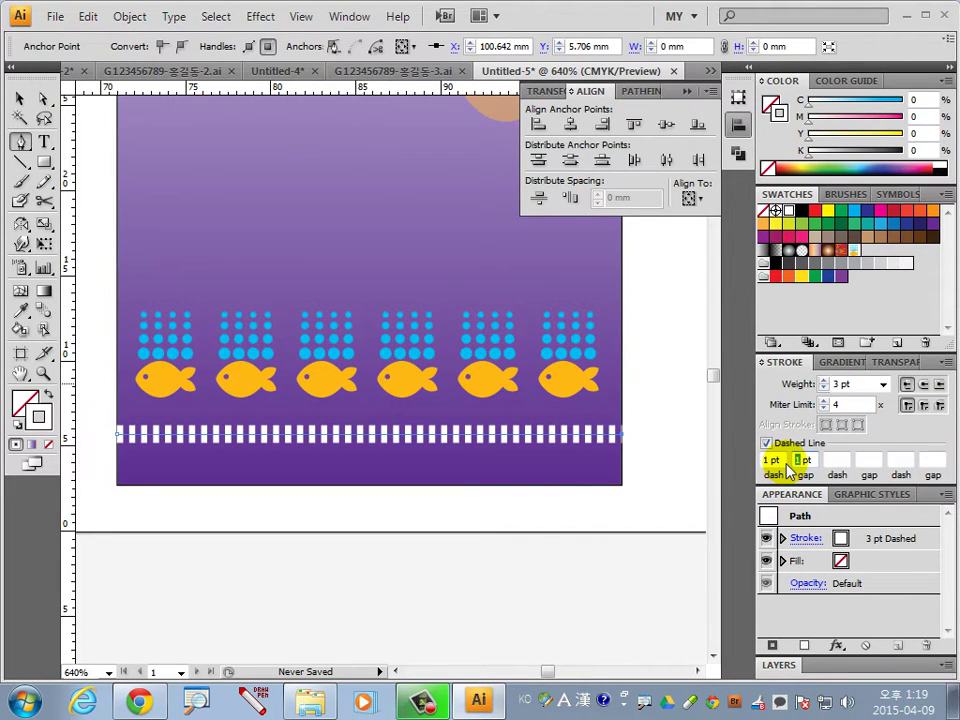
text(.5)
click(833, 461)
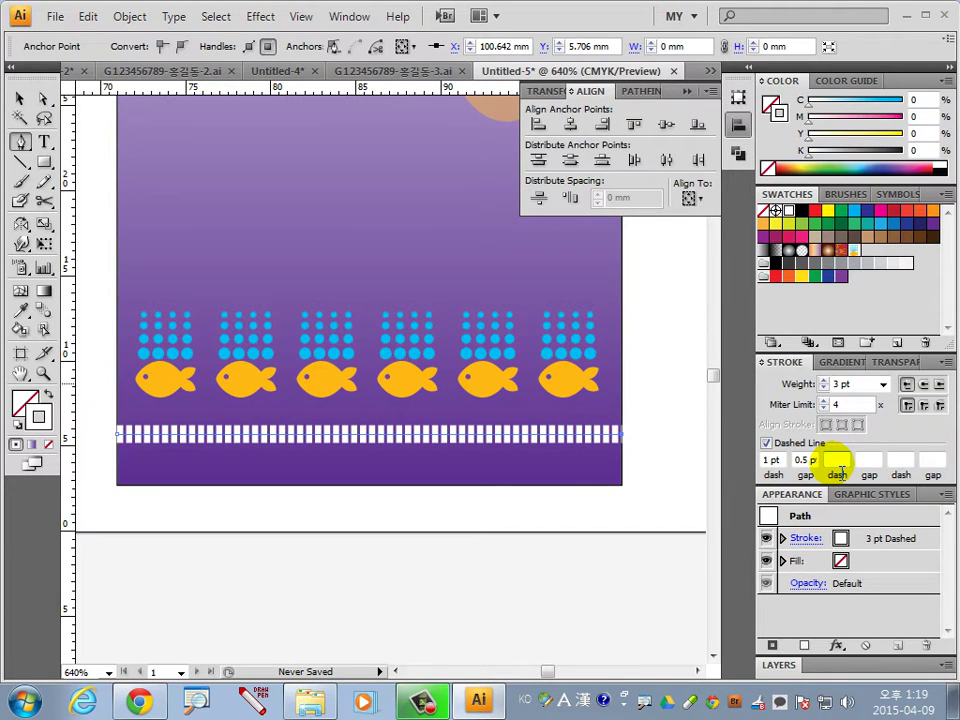
text(2)
click(838, 470)
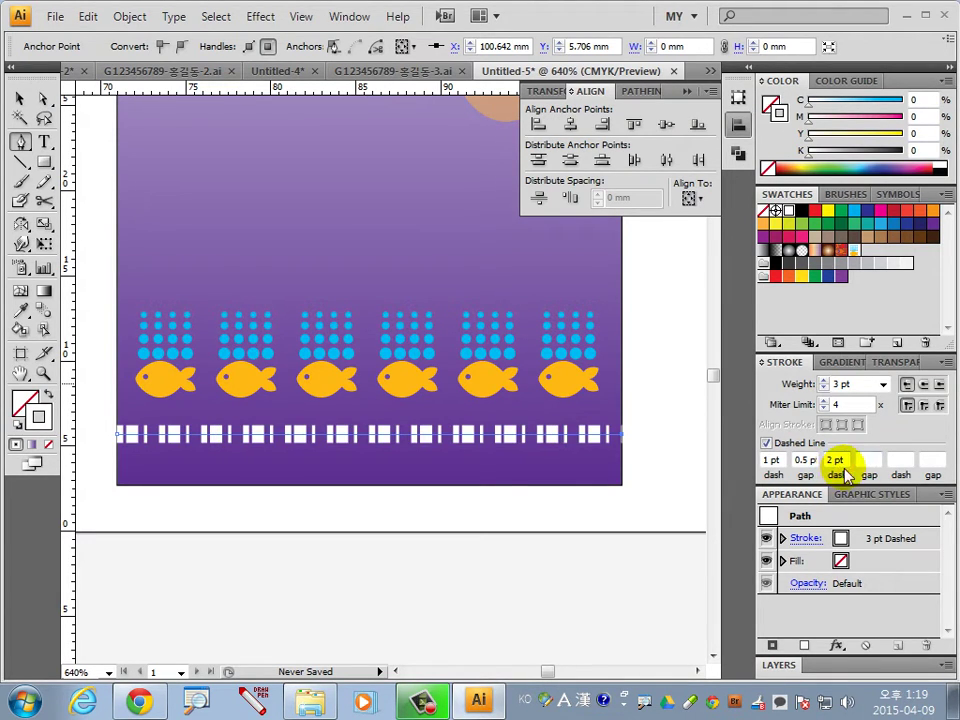
text(3)
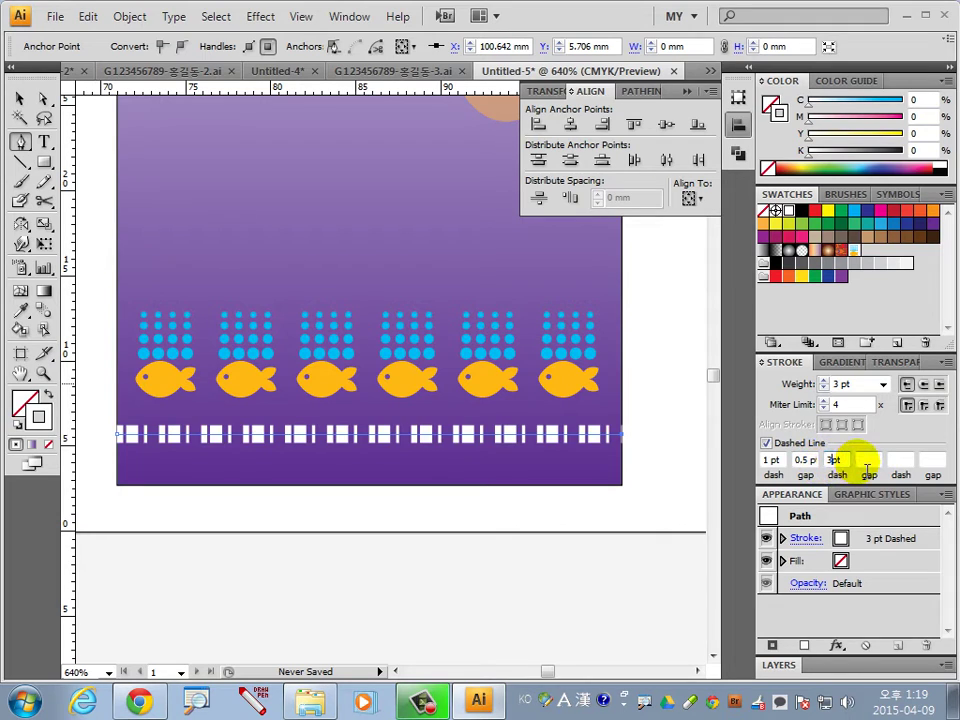
click(858, 461)
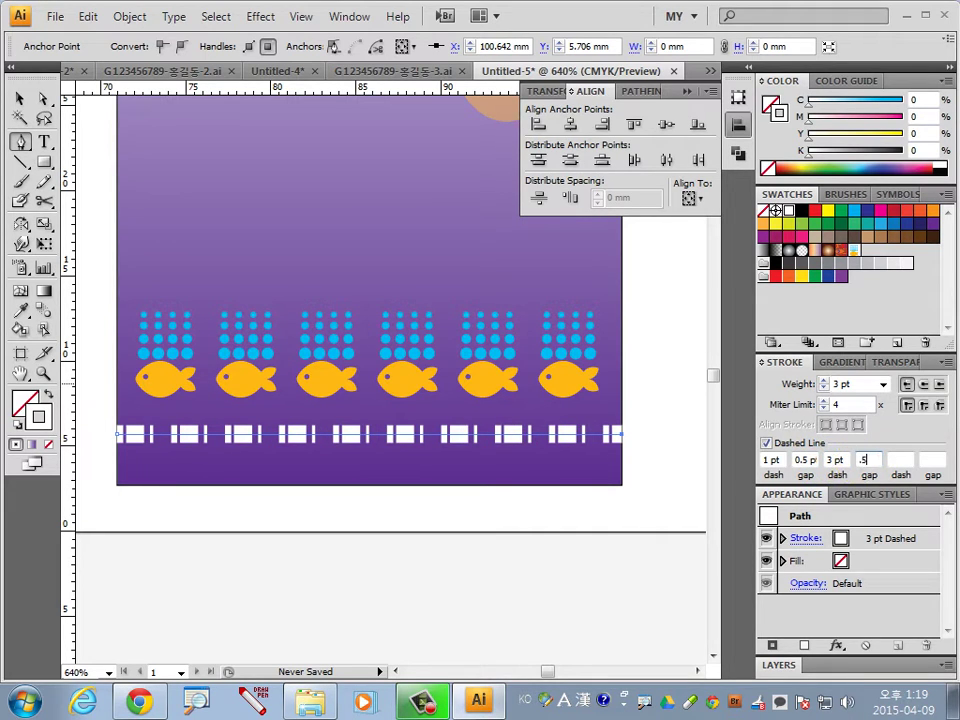
Lengthen the second dash to 4 pt with a 0.5 pt gap, then deselect the hem line
drag(620, 434, 193, 464)
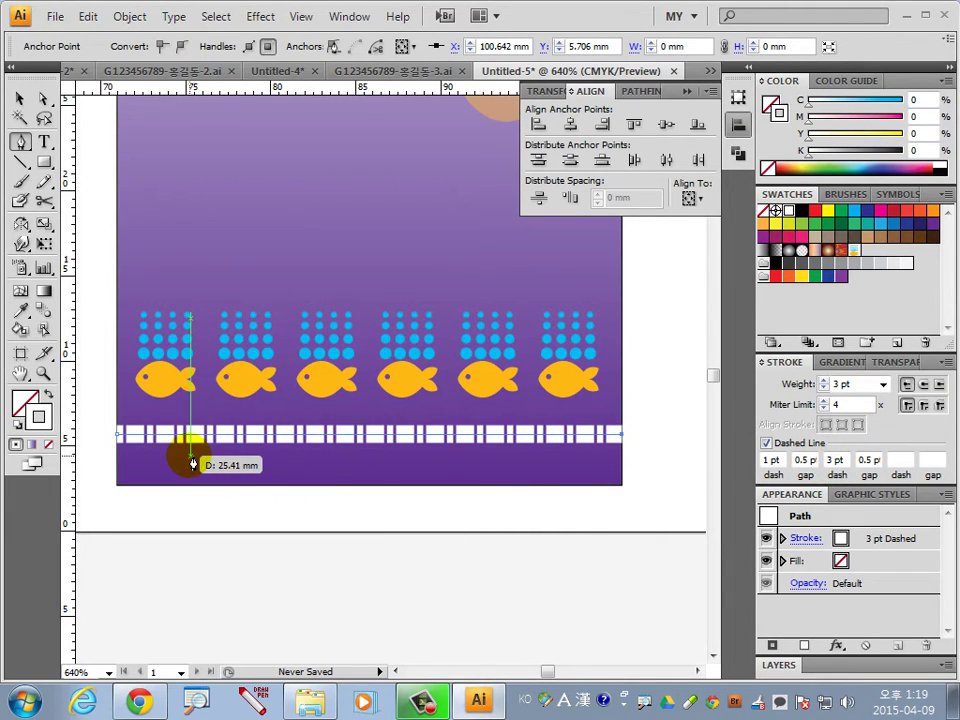
drag(193, 464, 343, 491)
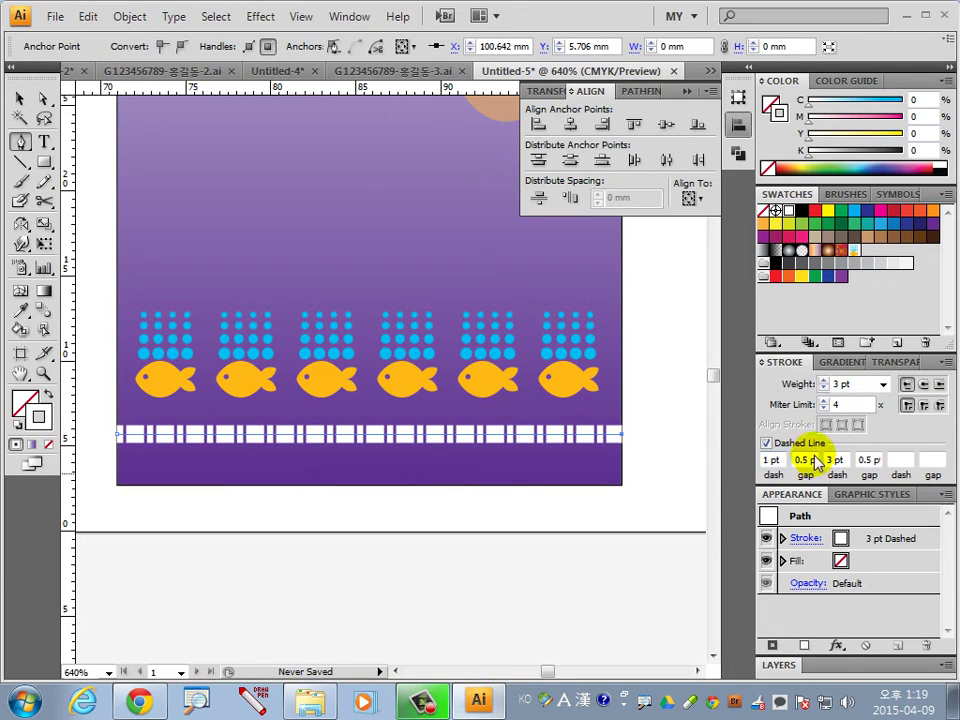
click(838, 459)
text(4)
click(805, 460)
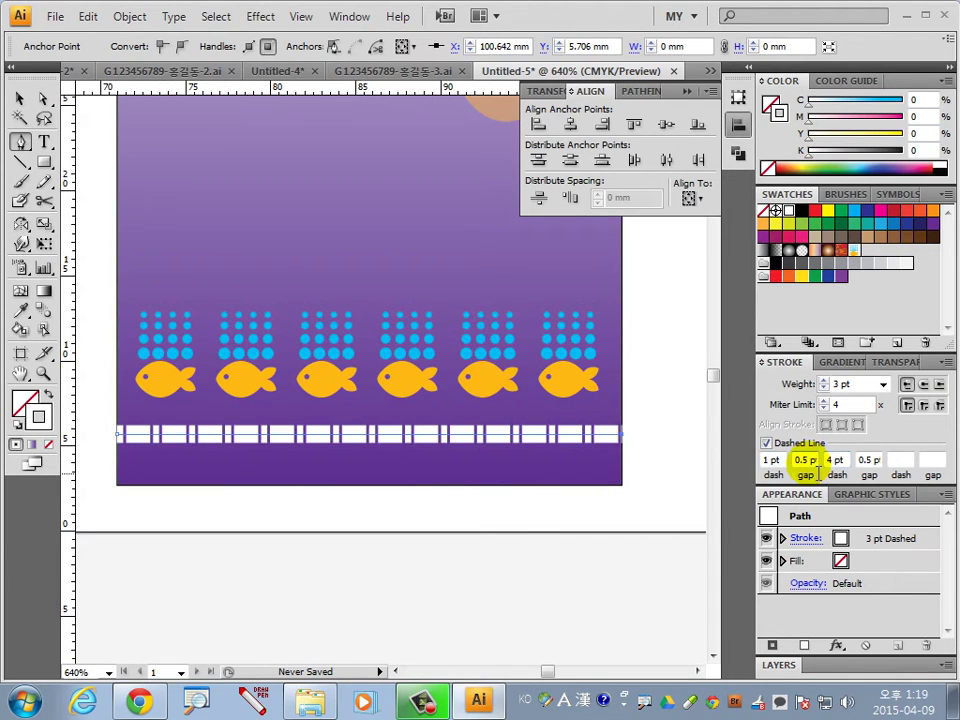
mouse_move(620, 434)
mouse_down()
mouse_move(381, 453)
mouse_move(550, 429)
mouse_up()
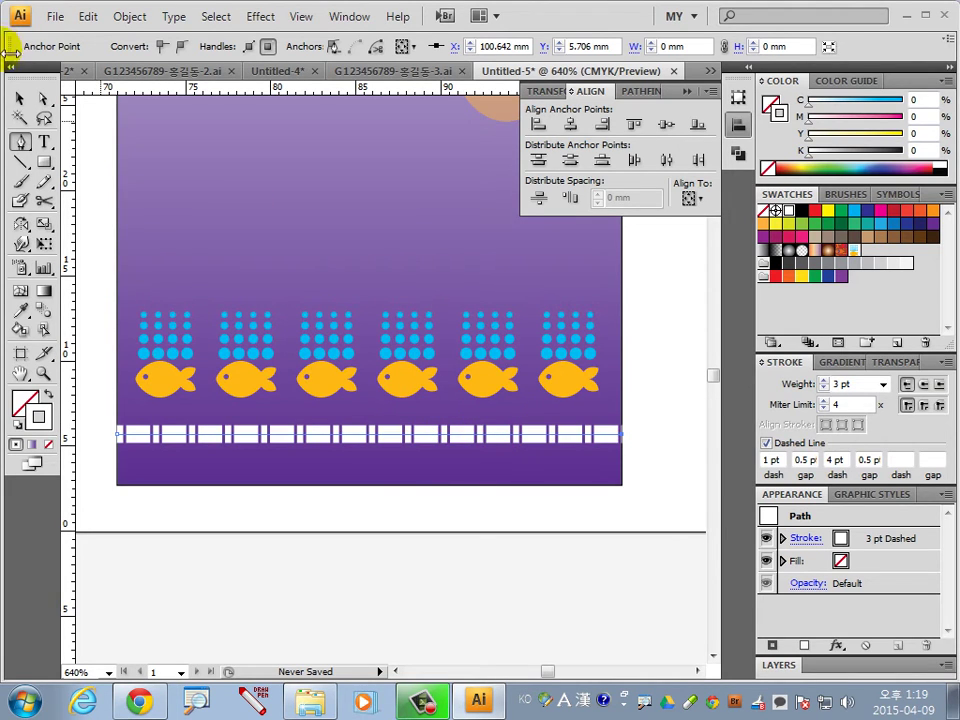
click(19, 98)
click(705, 407)
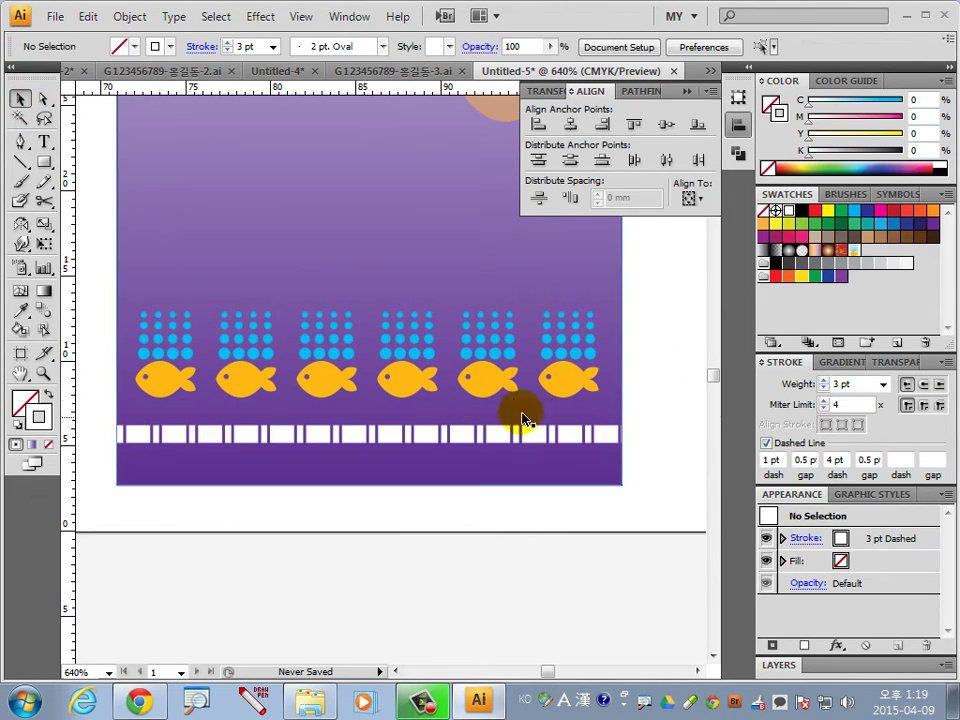
Check the bow and Aquarium banner in the other document, then return to Untitled-5
scroll(485, 530, up, 5)
scroll(478, 582, down, 2)
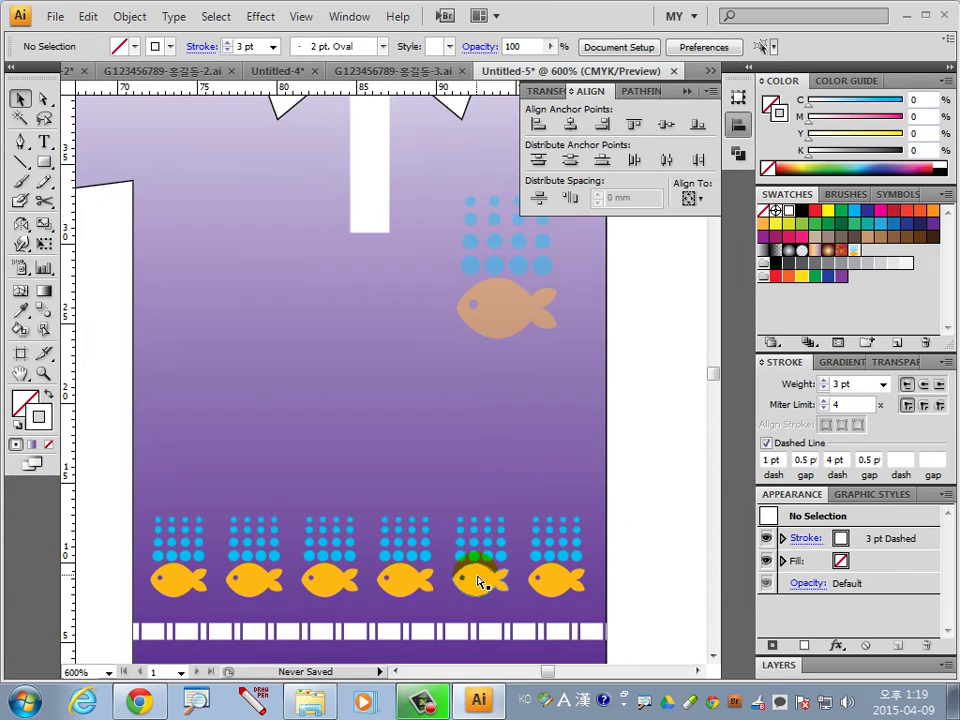
scroll(478, 582, down, 2)
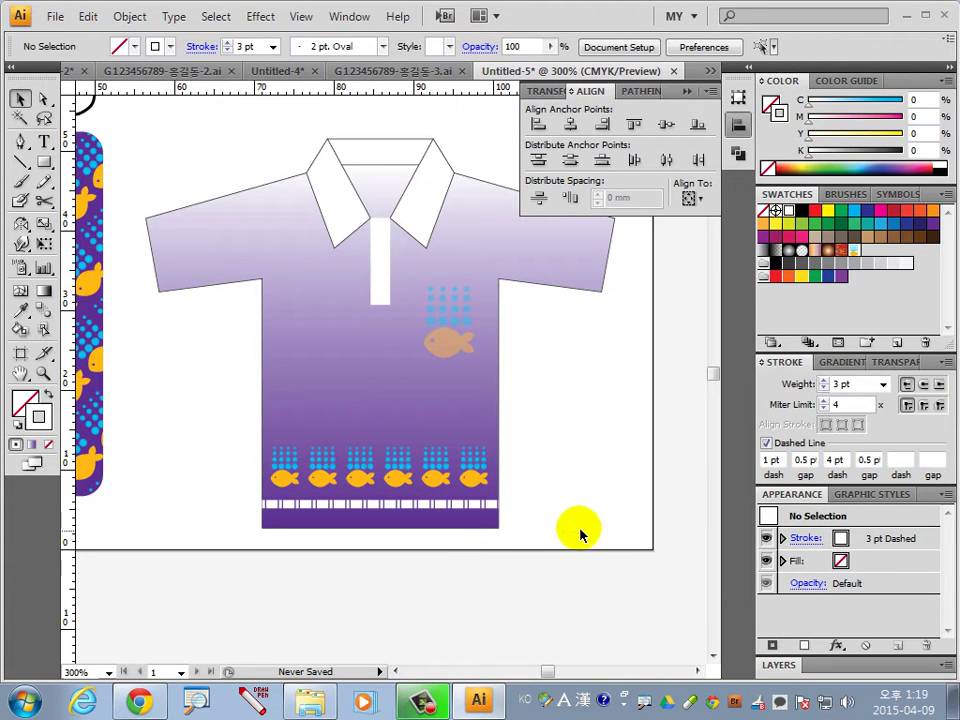
drag(455, 399, 450, 606)
drag(430, 370, 493, 465)
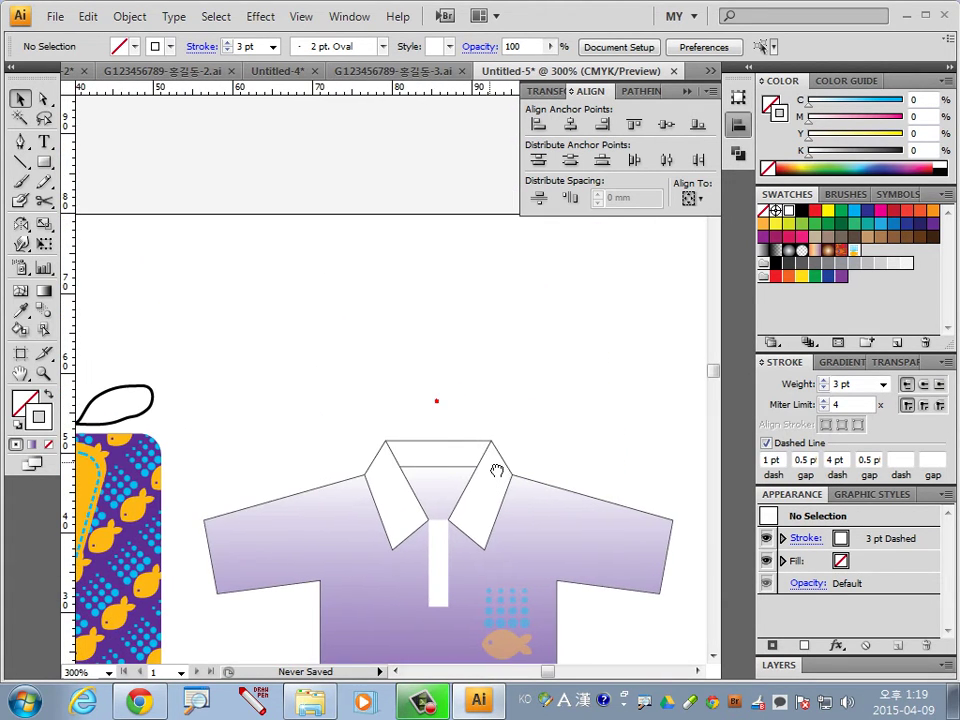
click(428, 72)
mouse_move(574, 411)
mouse_down()
mouse_move(375, 574)
mouse_move(280, 500)
mouse_up()
key(ctrl+minus)
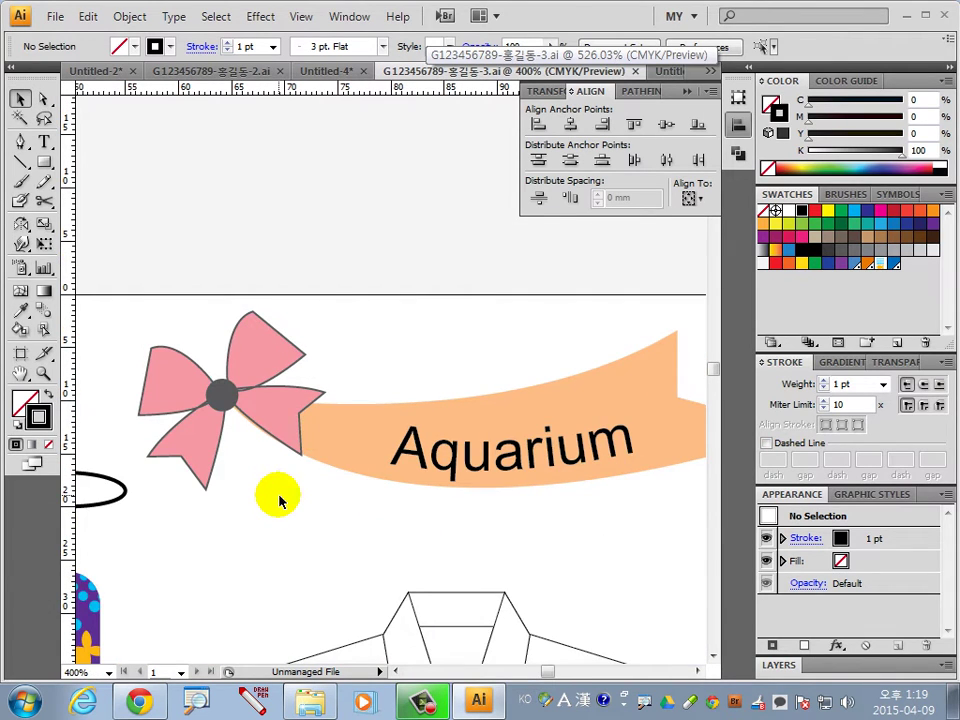
click(670, 71)
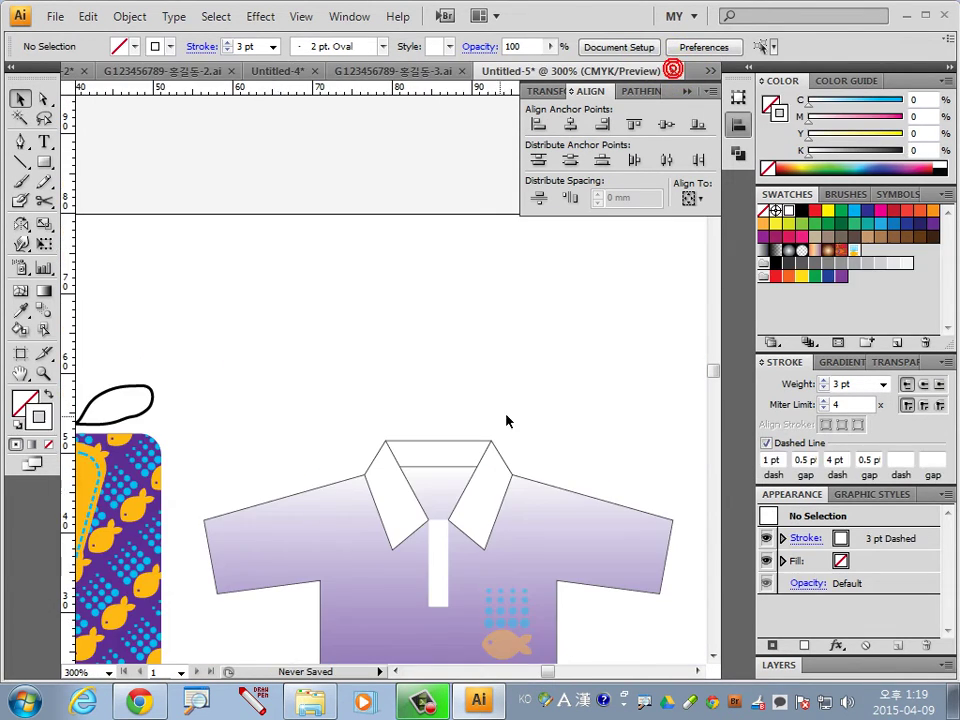
Zoom out and group all the shirt pieces together
click(546, 424)
key(ctrl+minus)
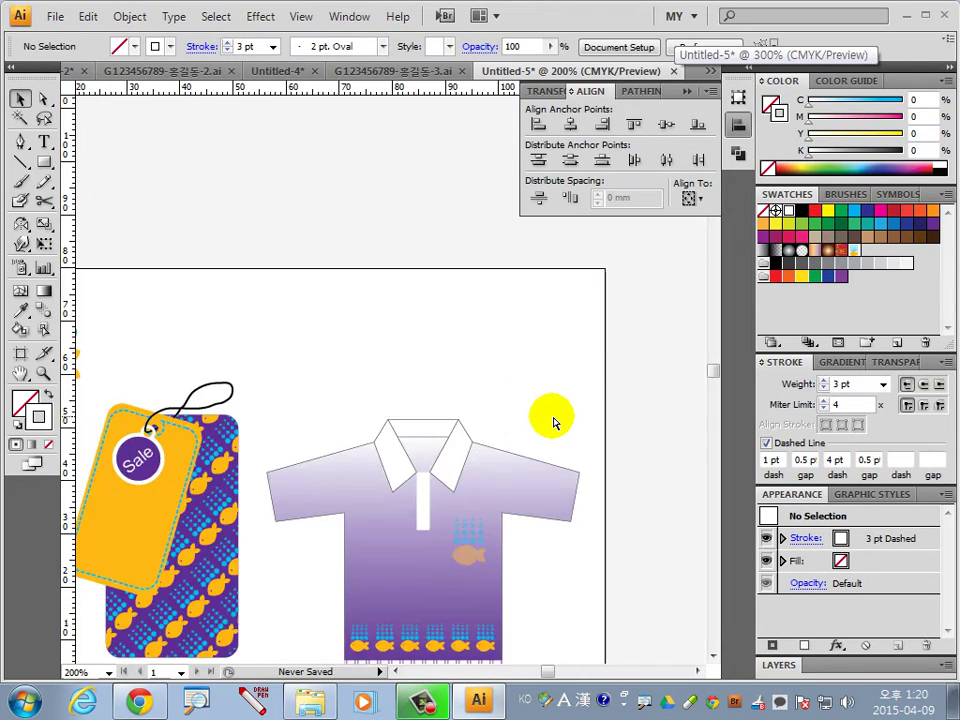
key(ctrl+minus)
key(ctrl+minus)
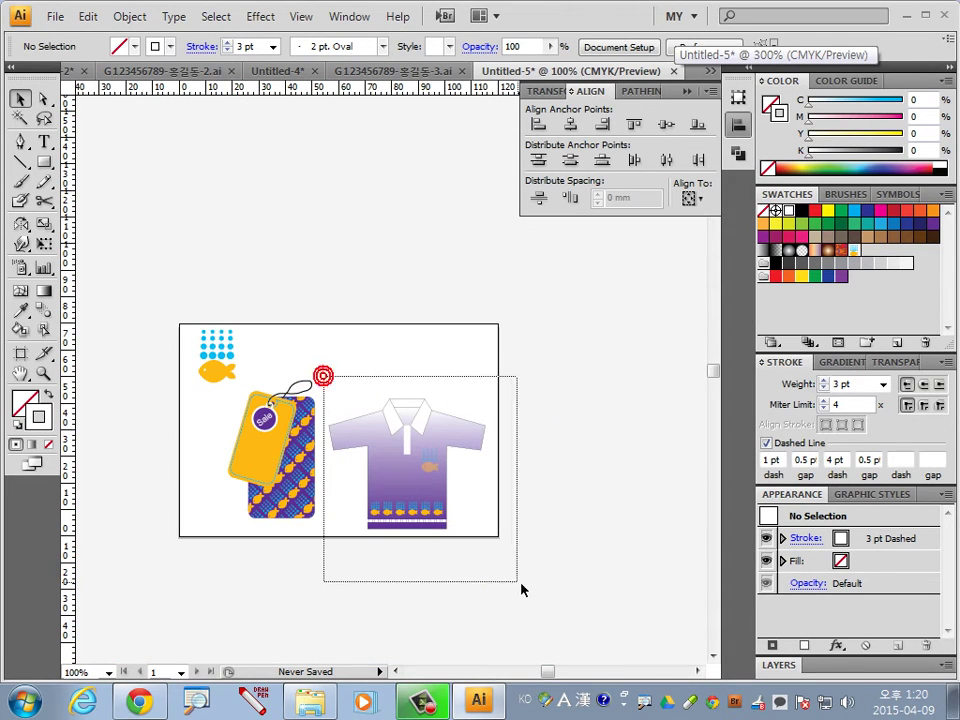
drag(324, 383, 521, 587)
key(ctrl+g)
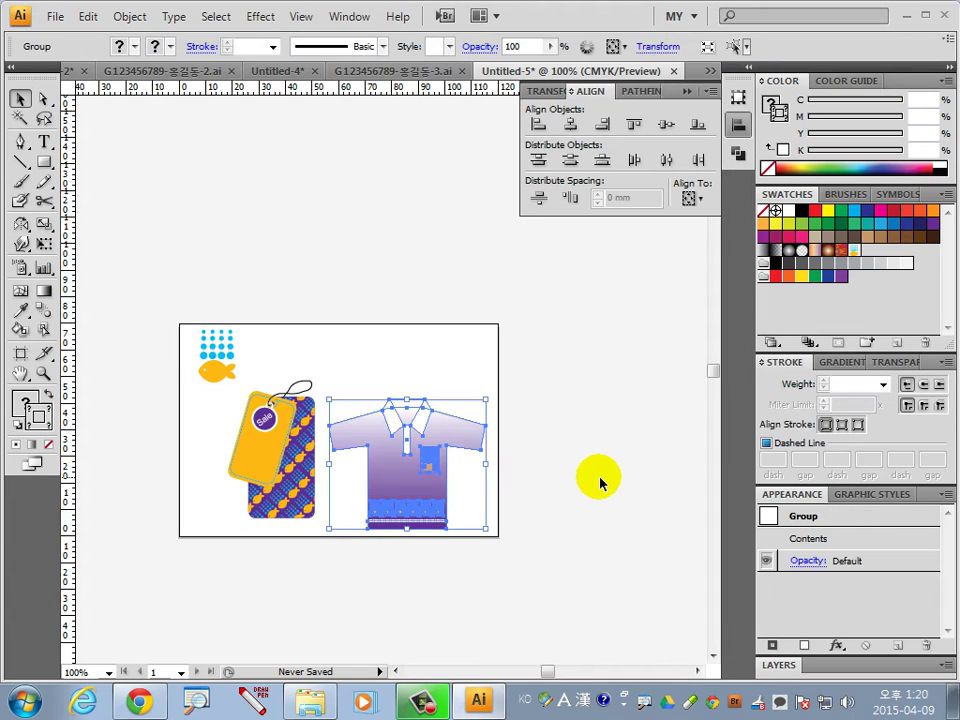
click(319, 595)
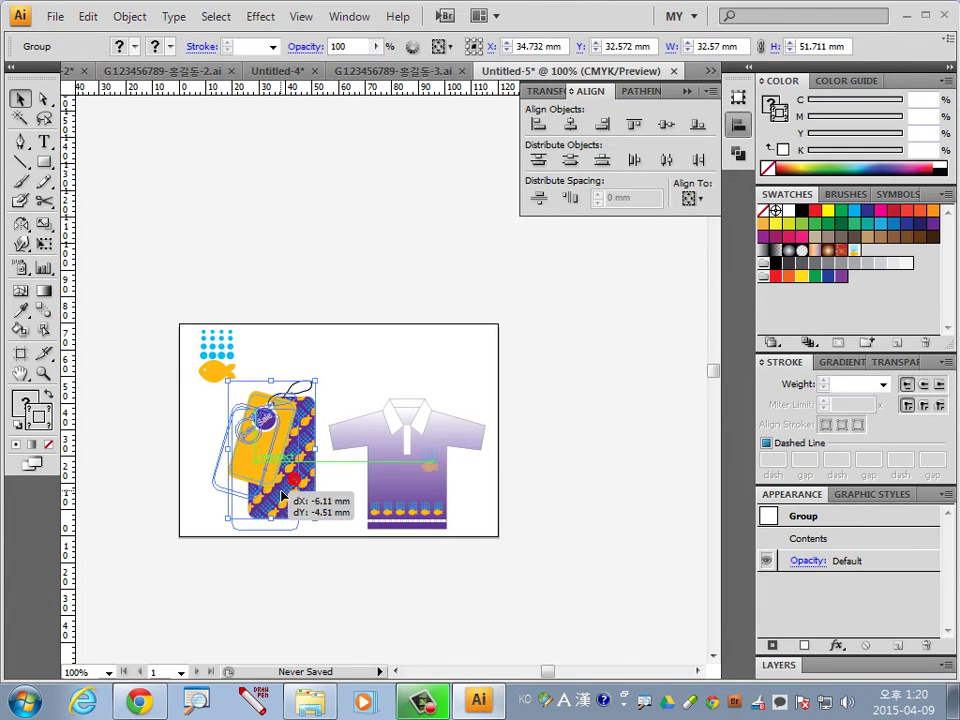
Move the Sale tag and the shirt group slightly left, then zoom in on the shirt
drag(298, 514, 281, 503)
click(400, 490)
click(529, 499)
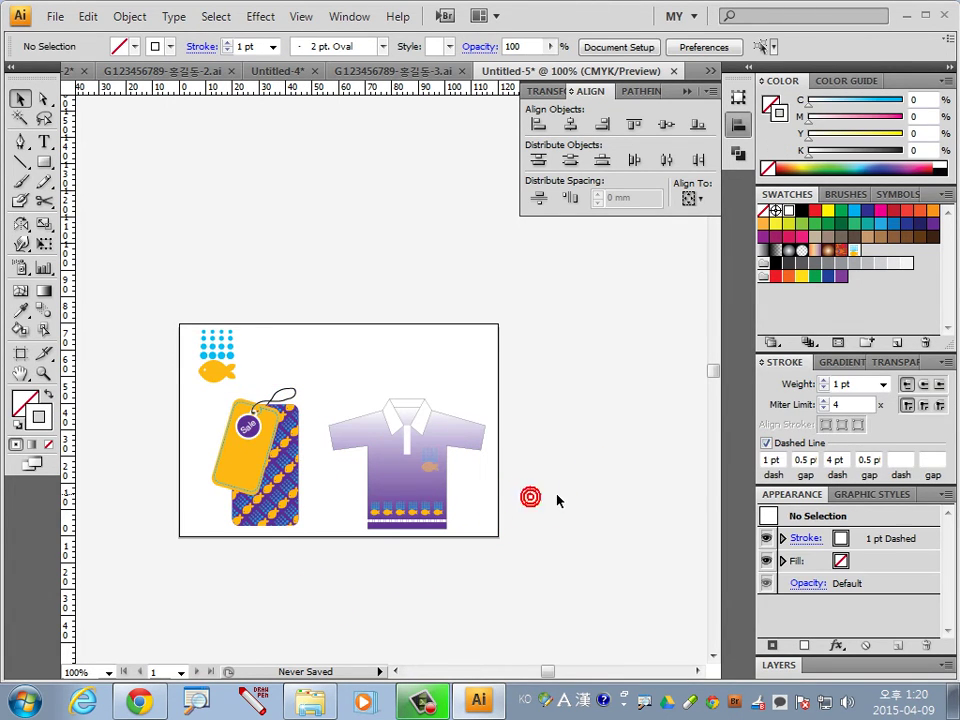
drag(418, 487, 400, 484)
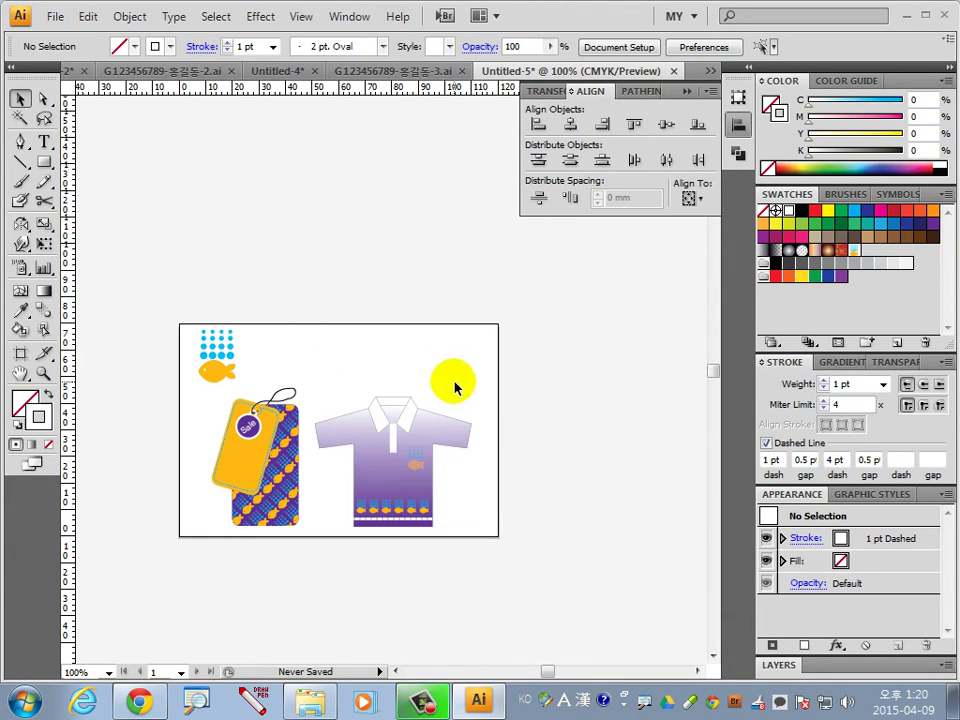
key(ctrl+space)
drag(271, 300, 530, 496)
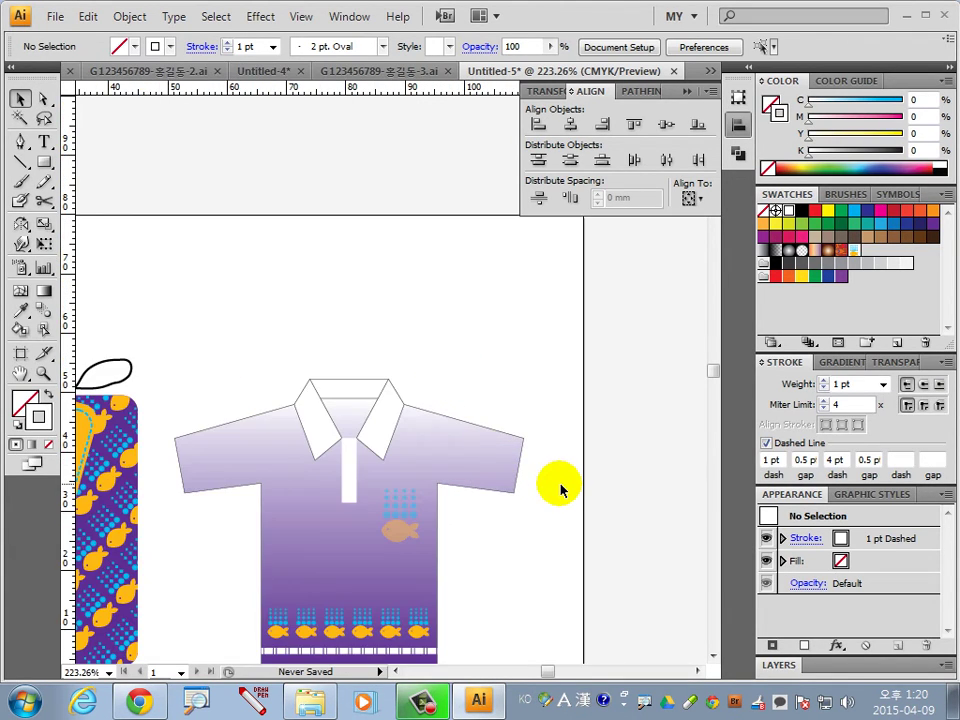
Draw a curved bow-half outline above the shirt with the Pen tool, using default colours
click(20, 143)
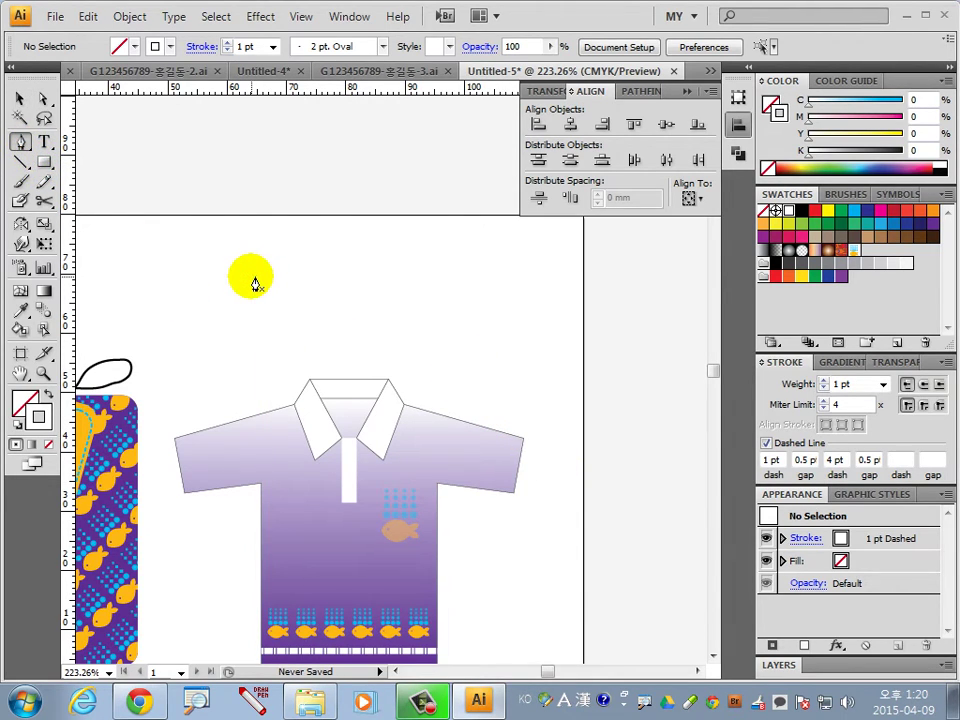
click(17, 424)
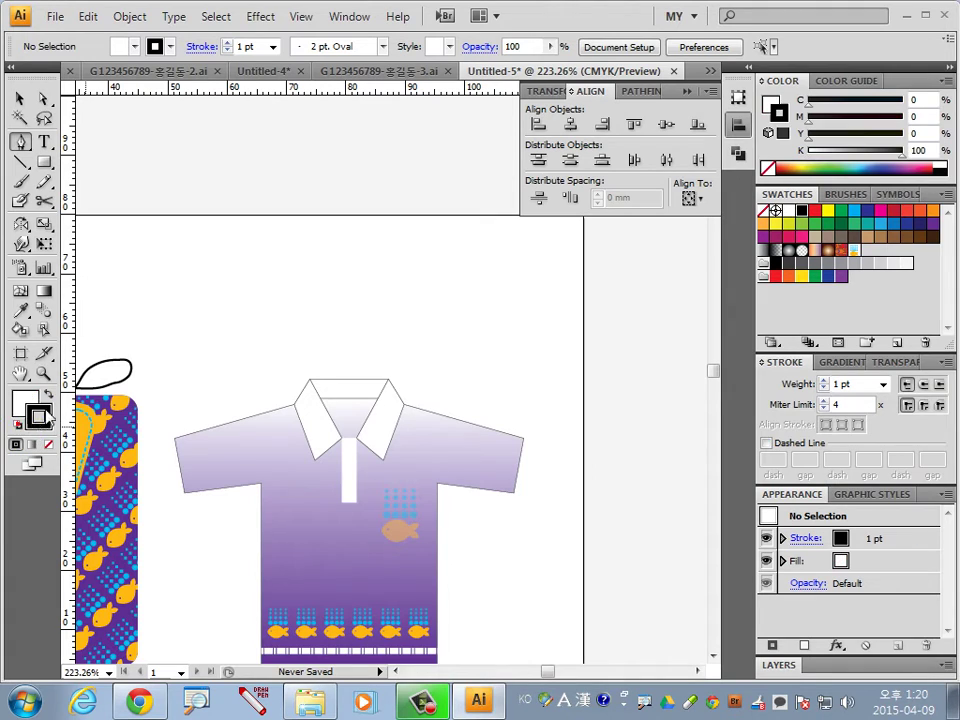
click(261, 290)
drag(271, 254, 288, 259)
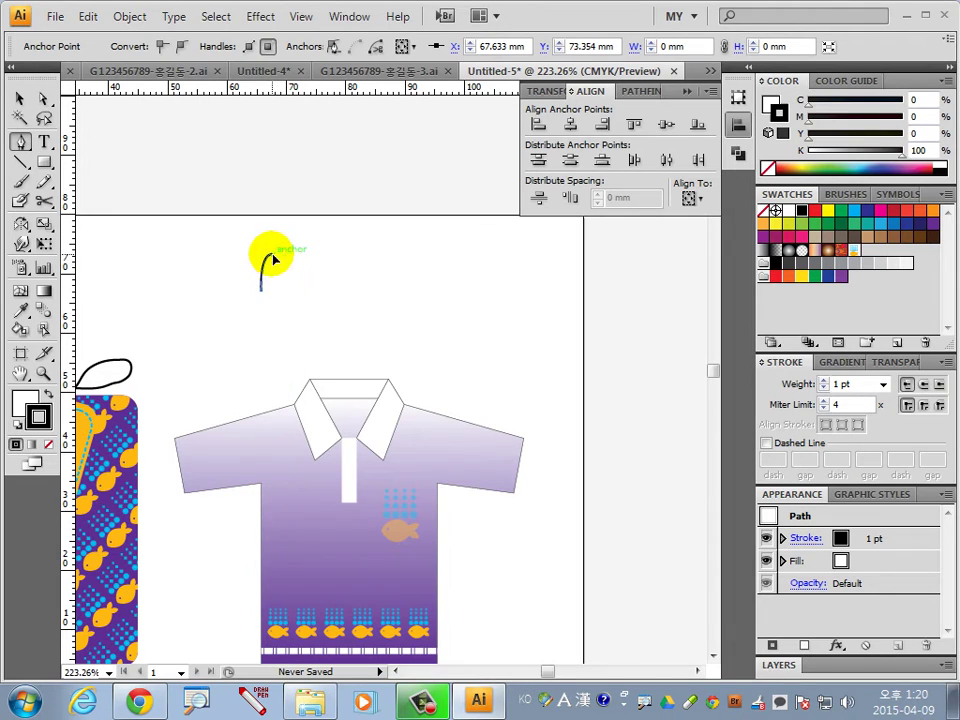
drag(272, 258, 299, 289)
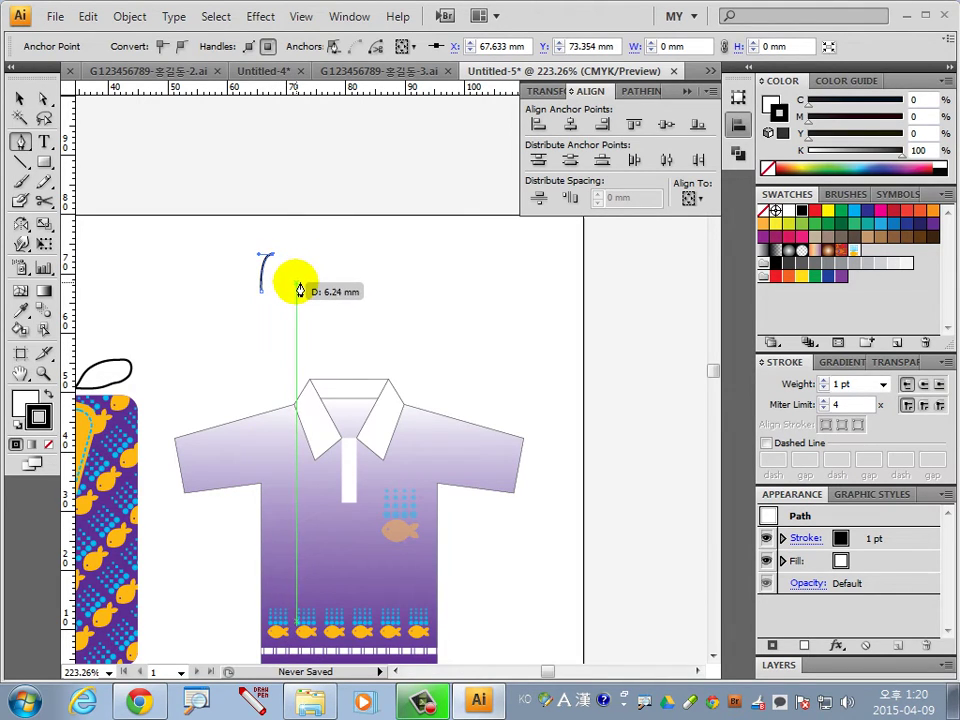
click(296, 280)
click(260, 296)
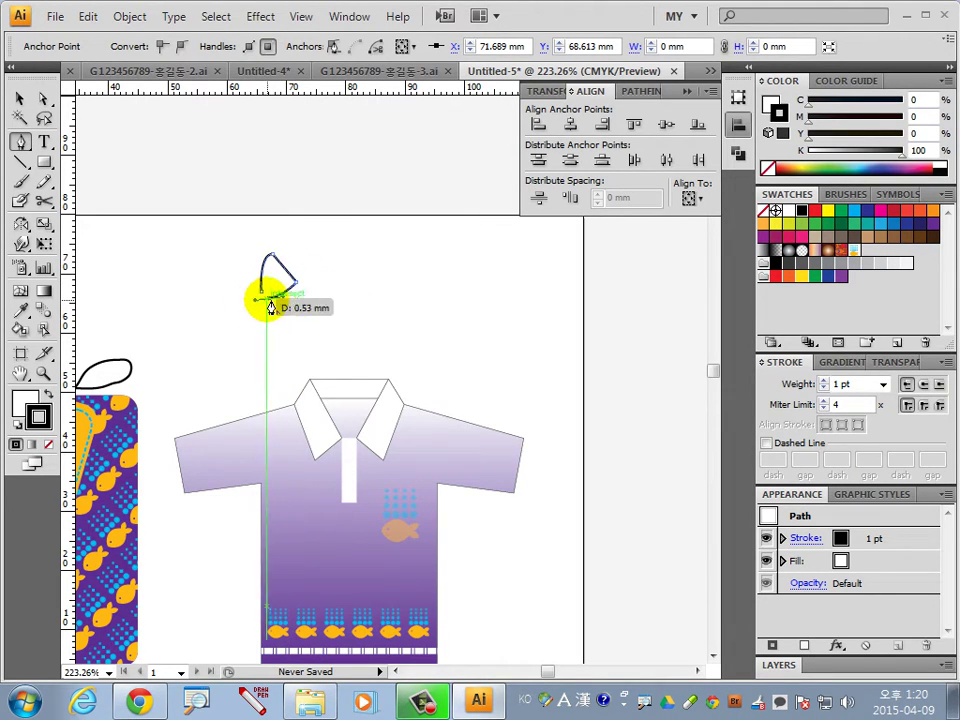
mouse_move(270, 307)
mouse_down()
mouse_move(314, 308)
mouse_move(295, 321)
mouse_move(298, 332)
mouse_move(258, 328)
mouse_move(253, 291)
mouse_up()
click(22, 98)
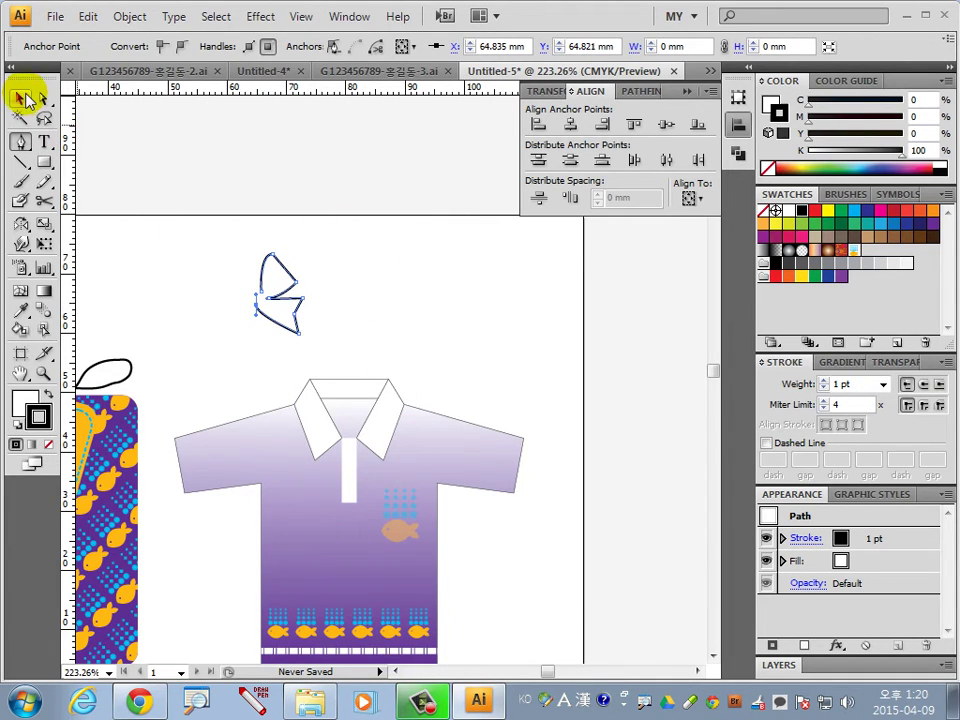
click(263, 242)
drag(236, 250, 321, 343)
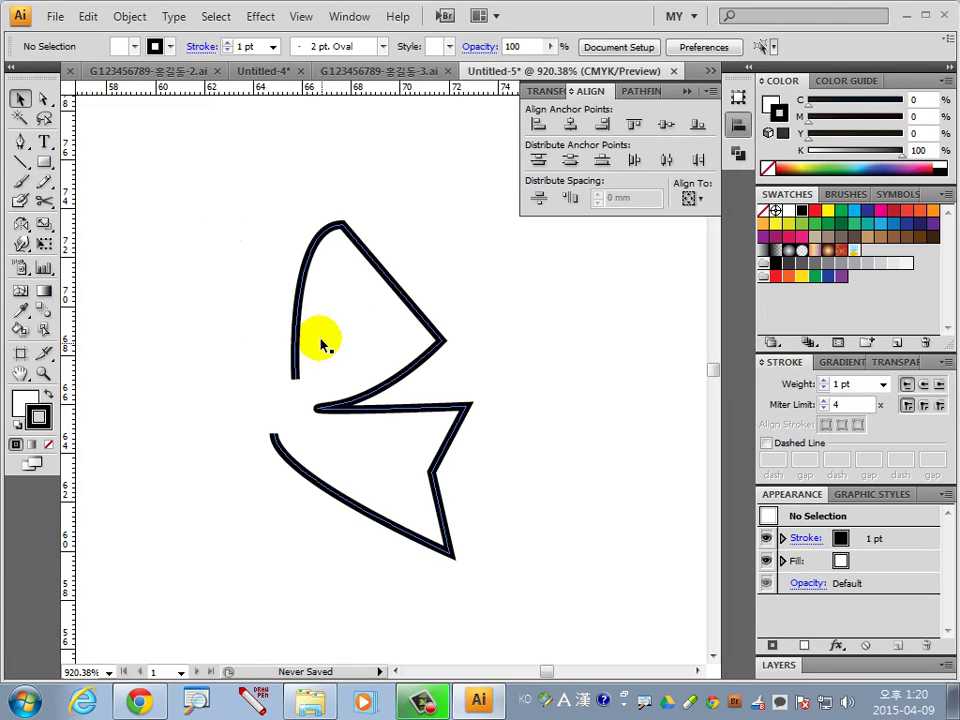
Fill the bow half pink with C0 M50 Y20 K0
click(414, 306)
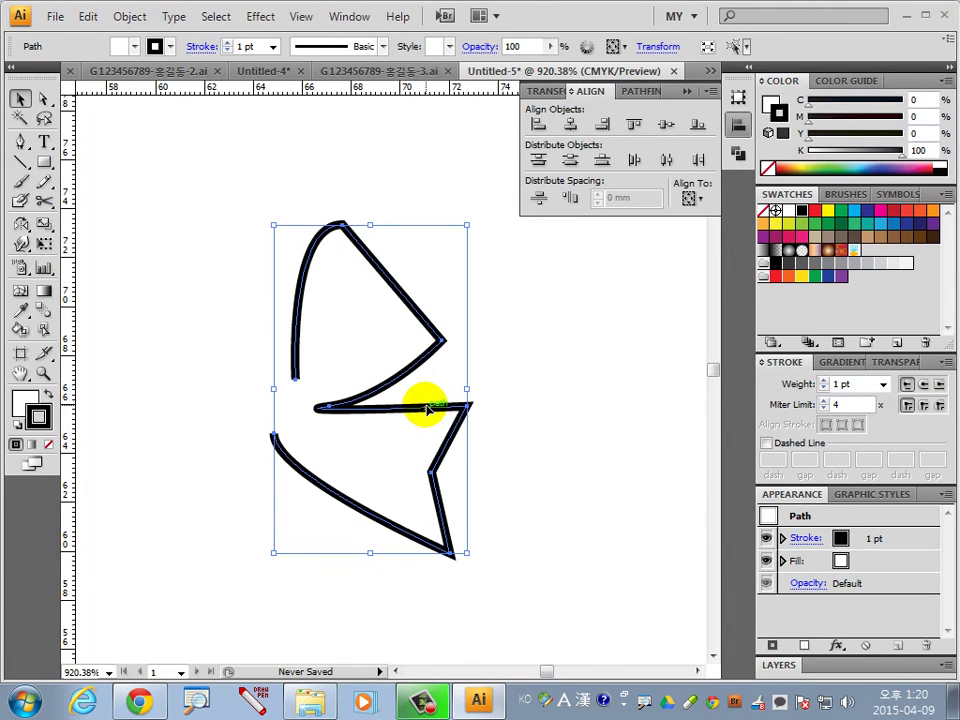
click(24, 398)
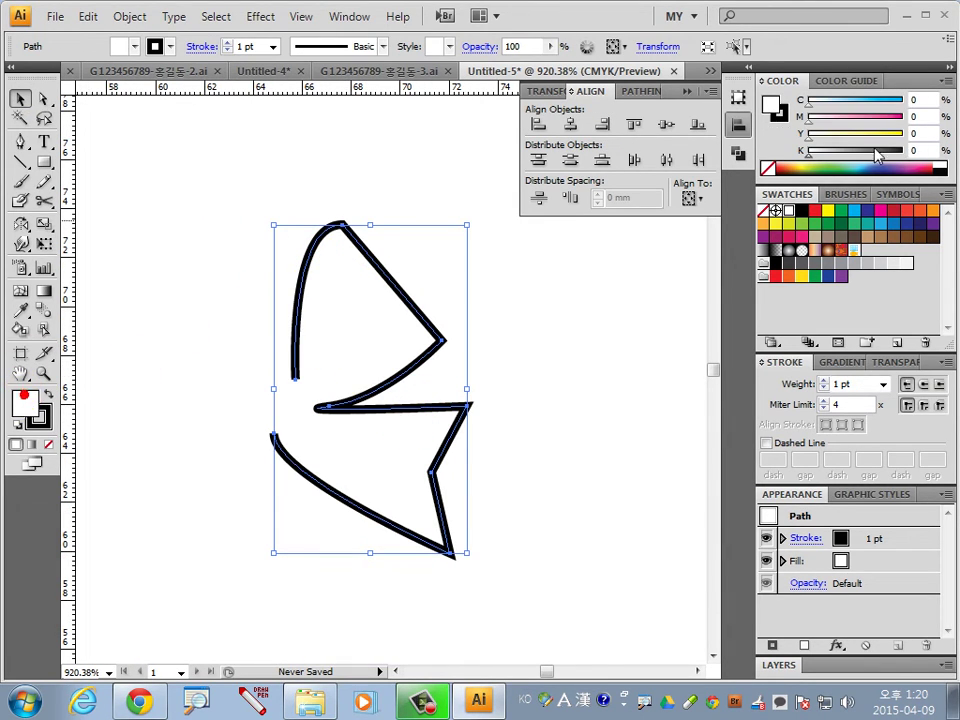
click(934, 101)
text(0)
click(855, 120)
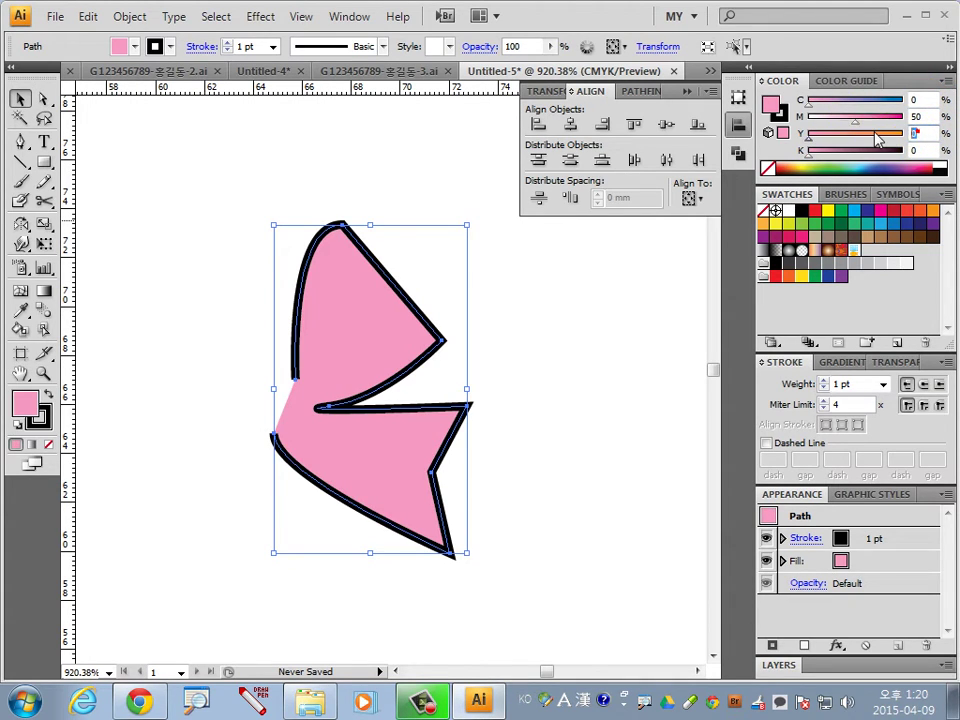
text(20)
click(875, 133)
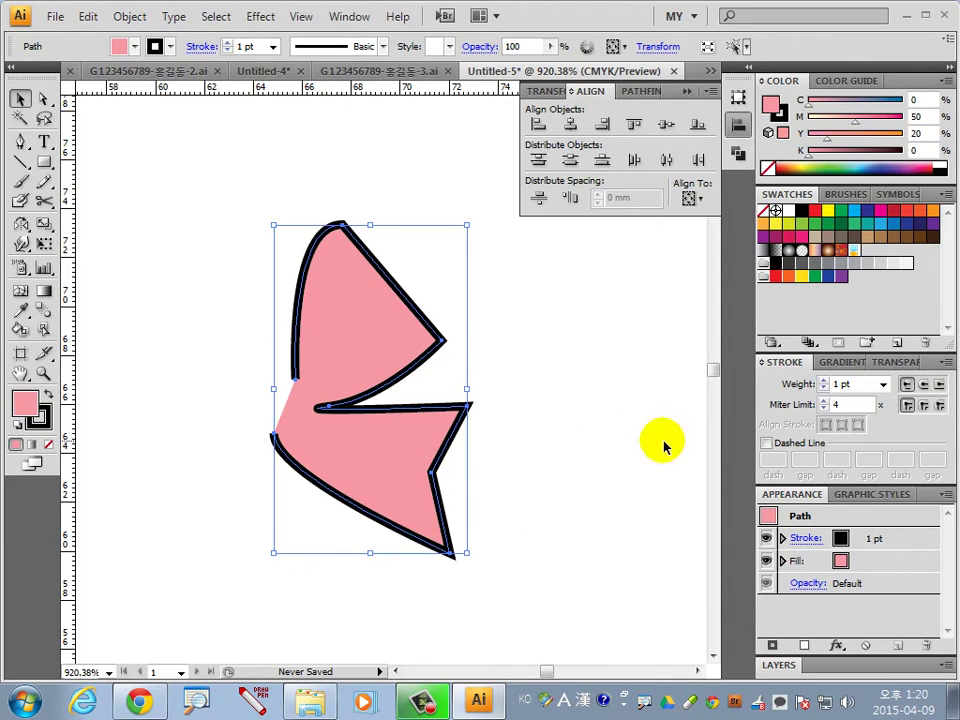
Give the bow half an 80% black stroke at 0.5 pt weight
click(33, 421)
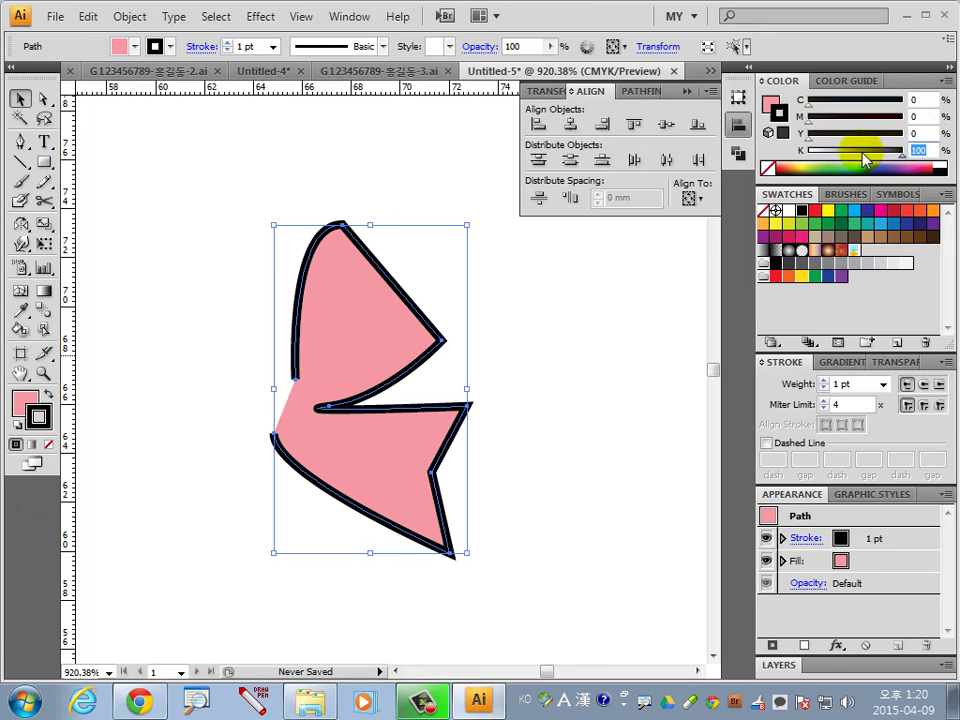
text(80)
key(Return)
click(881, 385)
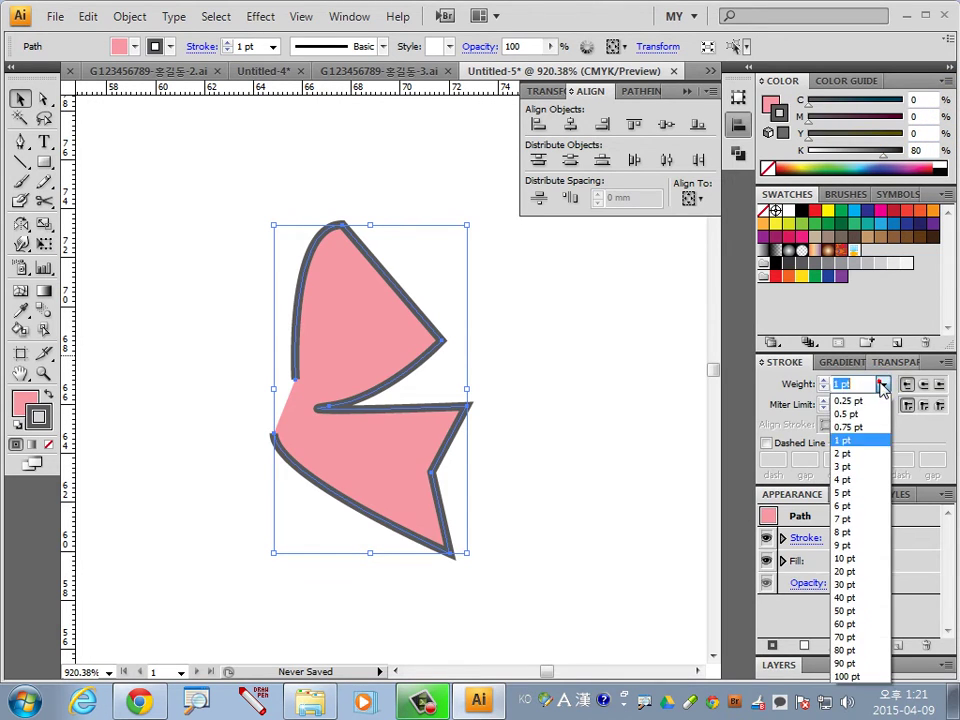
click(858, 413)
click(558, 420)
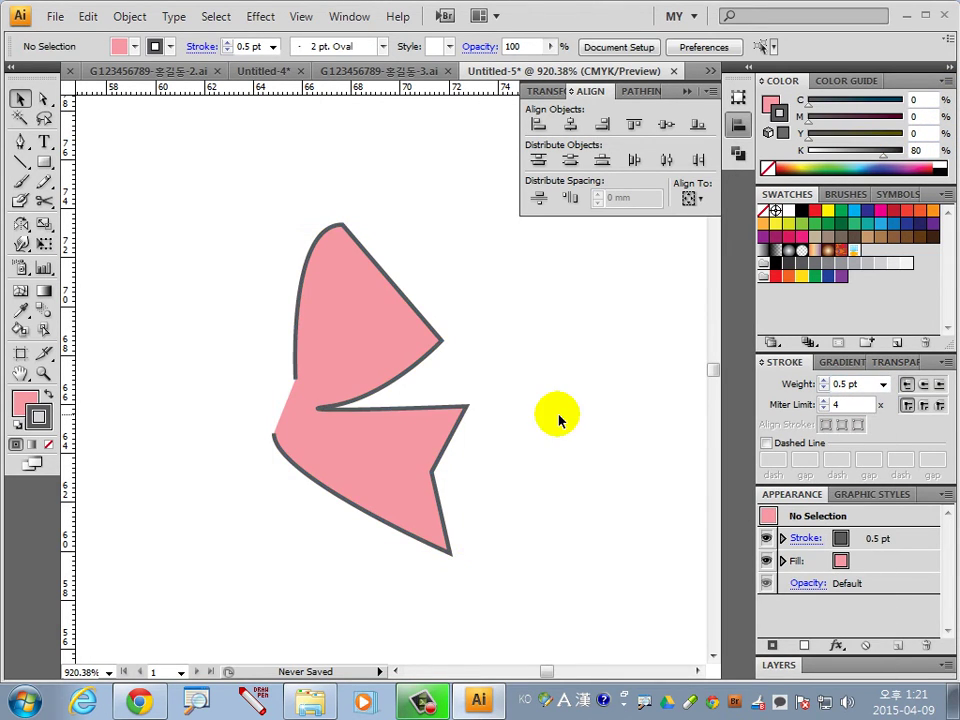
key(ctrl+minus)
key(ctrl+minus)
key(ctrl+minus)
key(ctrl+minus)
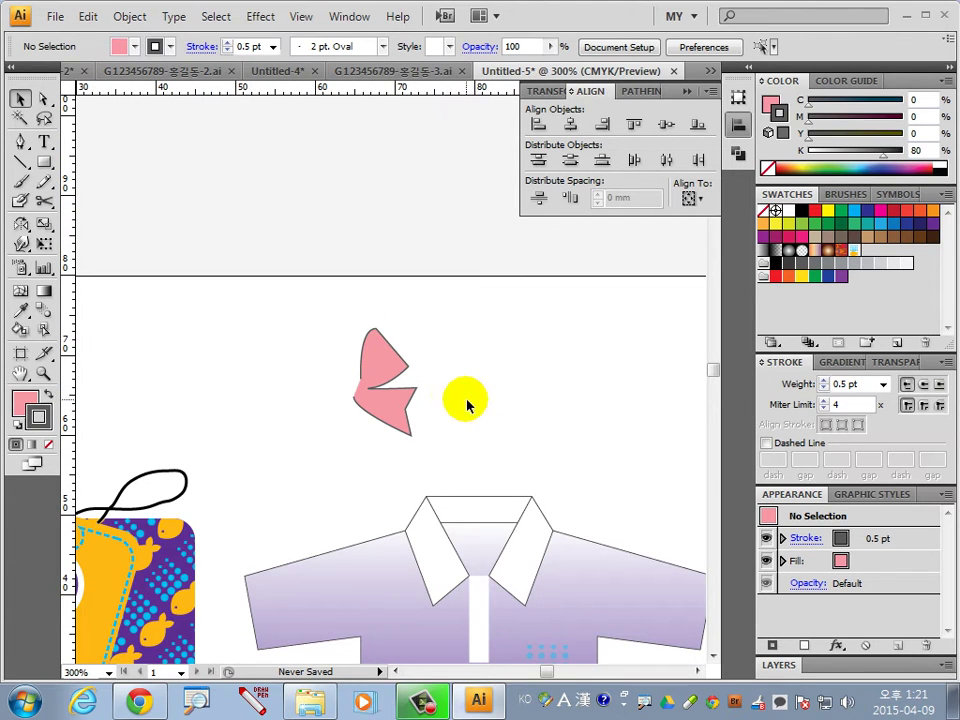
Reflect a copy of the bow half across the vertical axis and move it left
click(395, 405)
click(21, 224)
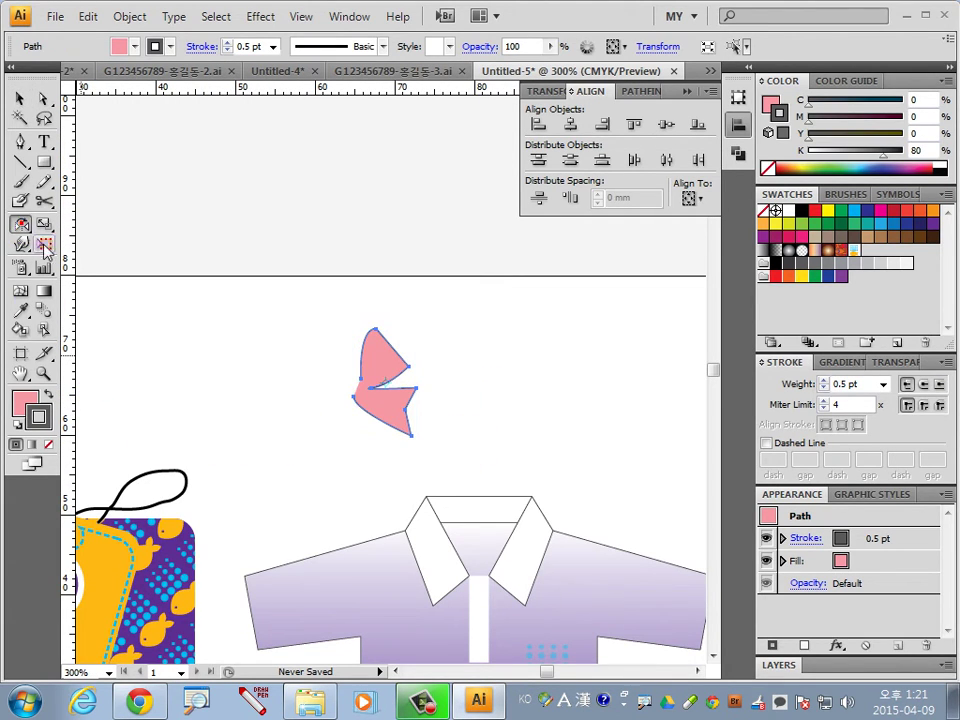
double_click(21, 224)
click(396, 326)
drag(480, 273, 743, 367)
click(822, 455)
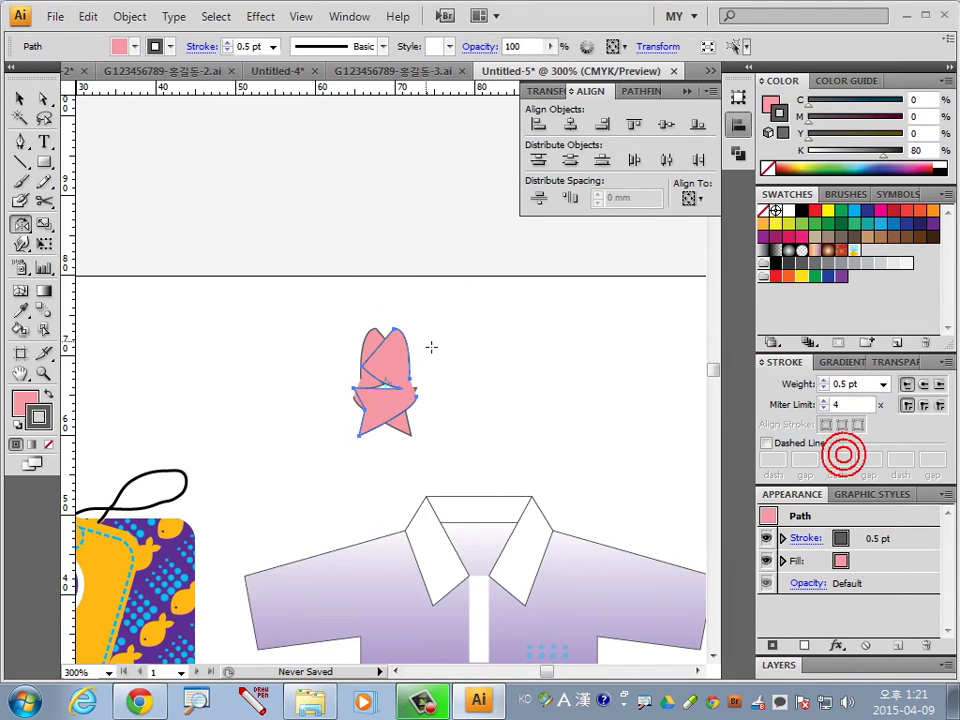
click(20, 98)
drag(378, 398, 332, 418)
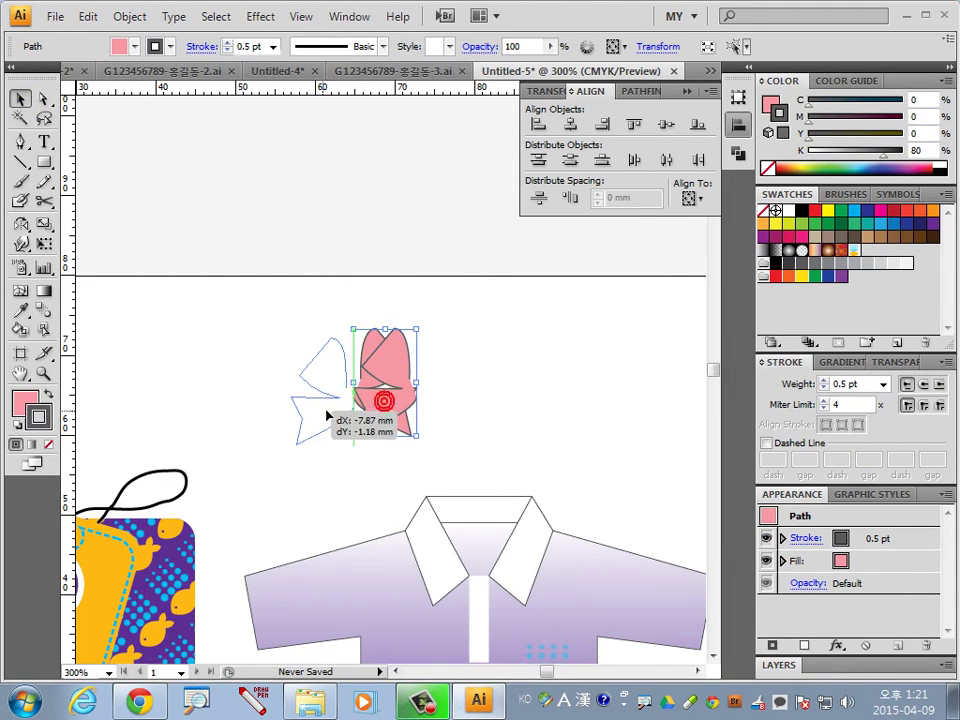
click(389, 443)
Rotate the left half about 23 degrees and tilt the right half slightly to shape the bow
drag(270, 302, 590, 540)
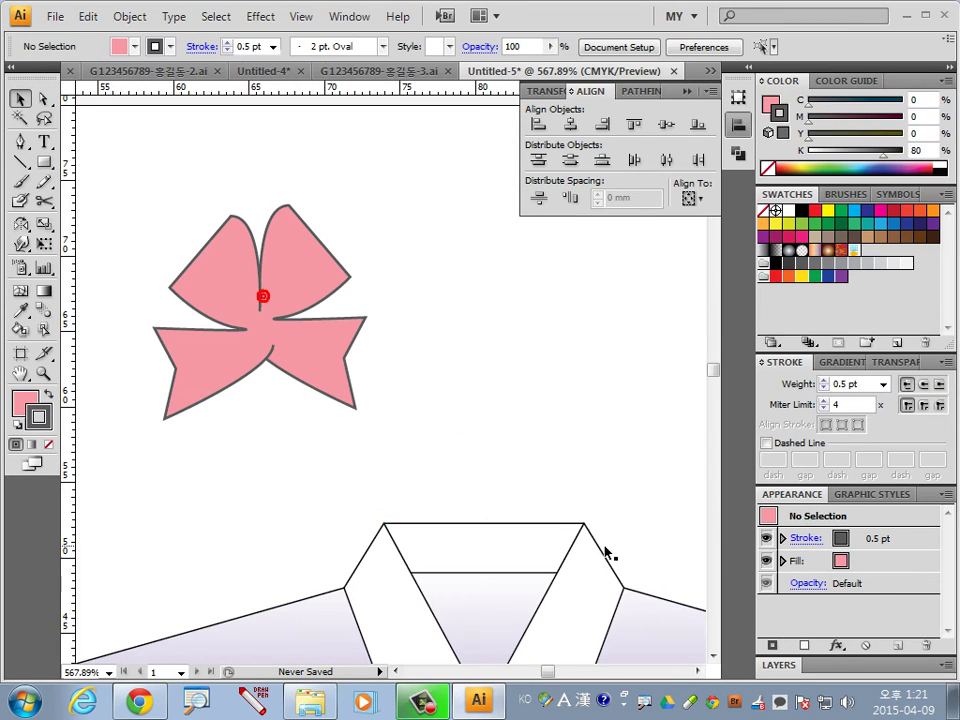
click(242, 376)
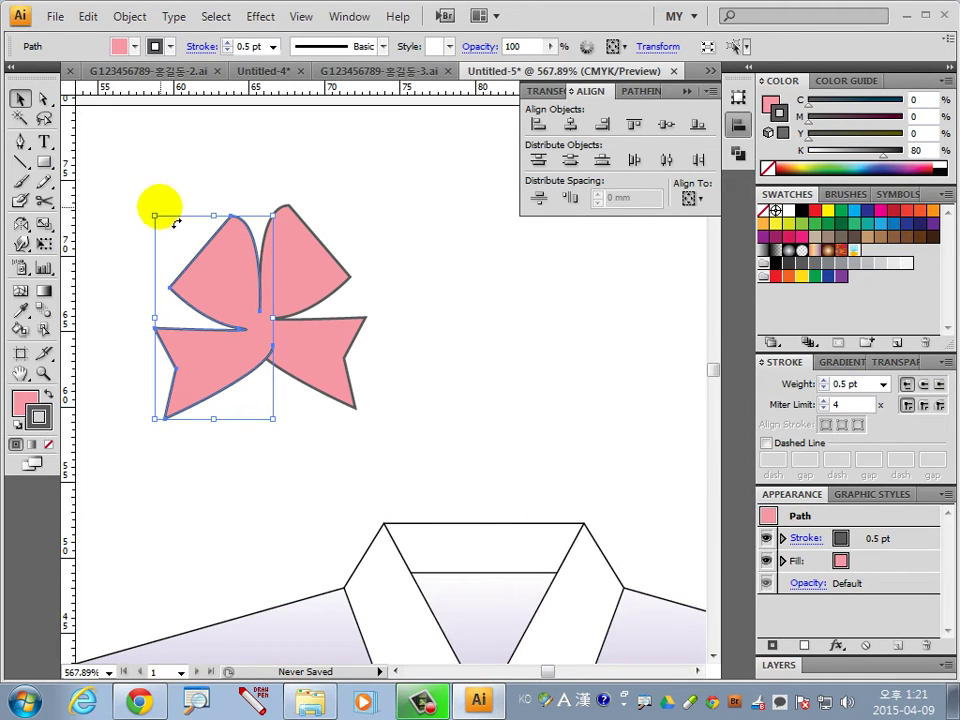
mouse_move(181, 227)
mouse_down()
mouse_move(160, 268)
mouse_move(199, 259)
mouse_up()
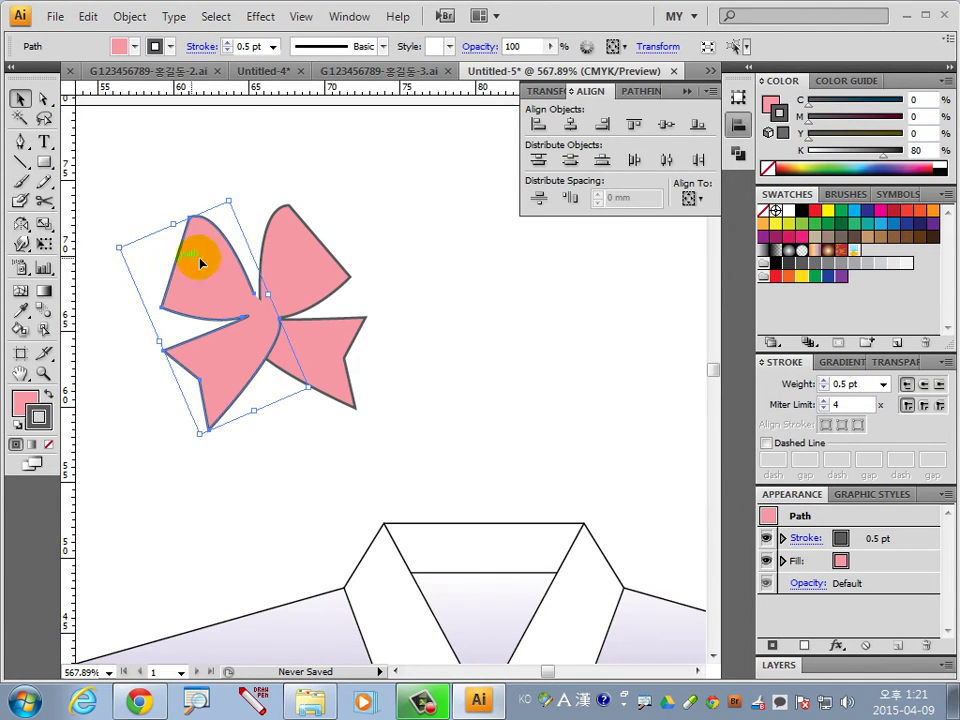
click(309, 250)
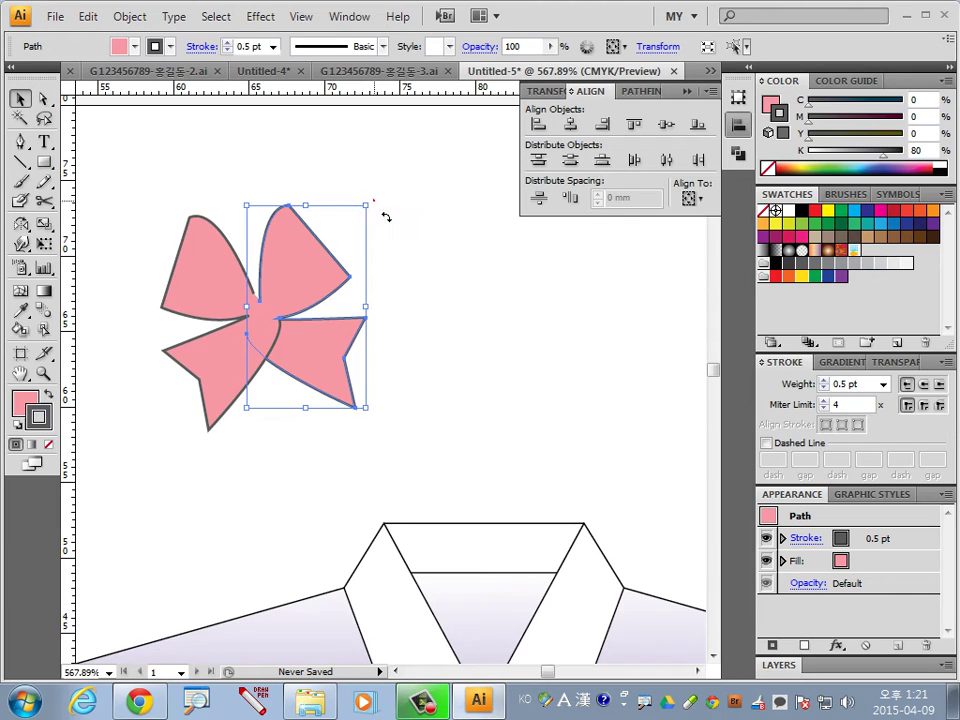
drag(386, 216, 398, 214)
click(171, 280)
drag(250, 372, 231, 391)
click(330, 358)
click(443, 306)
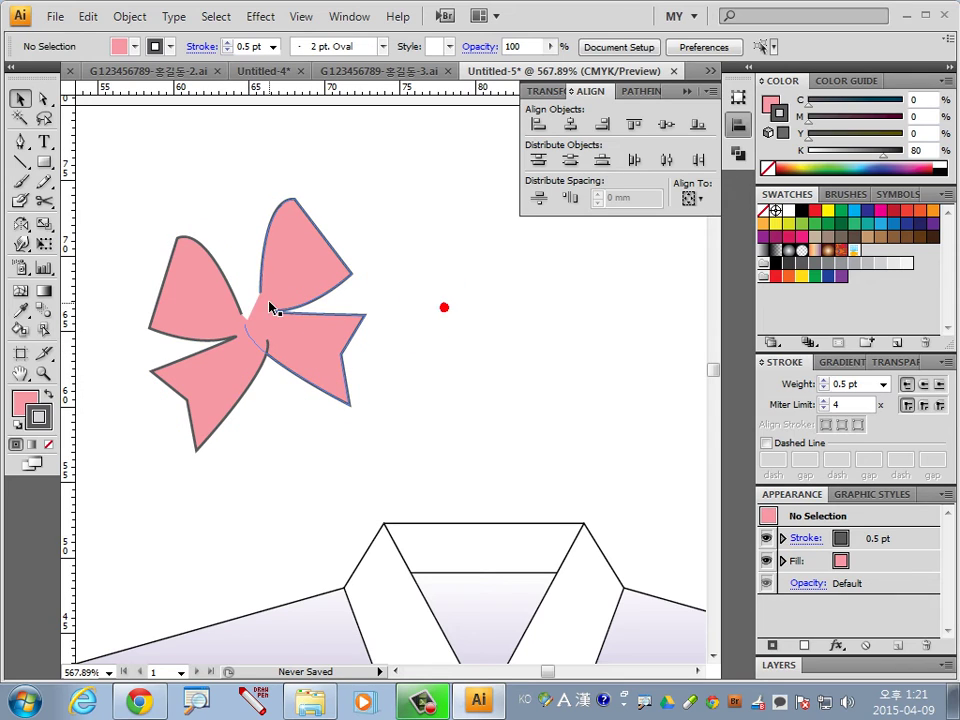
click(279, 274)
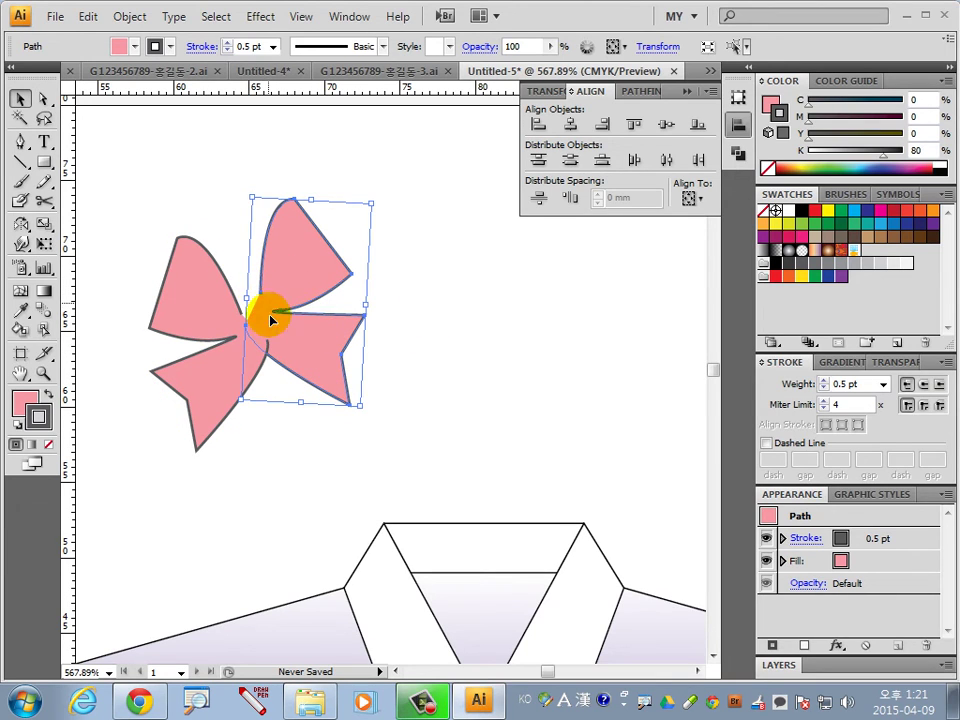
click(467, 347)
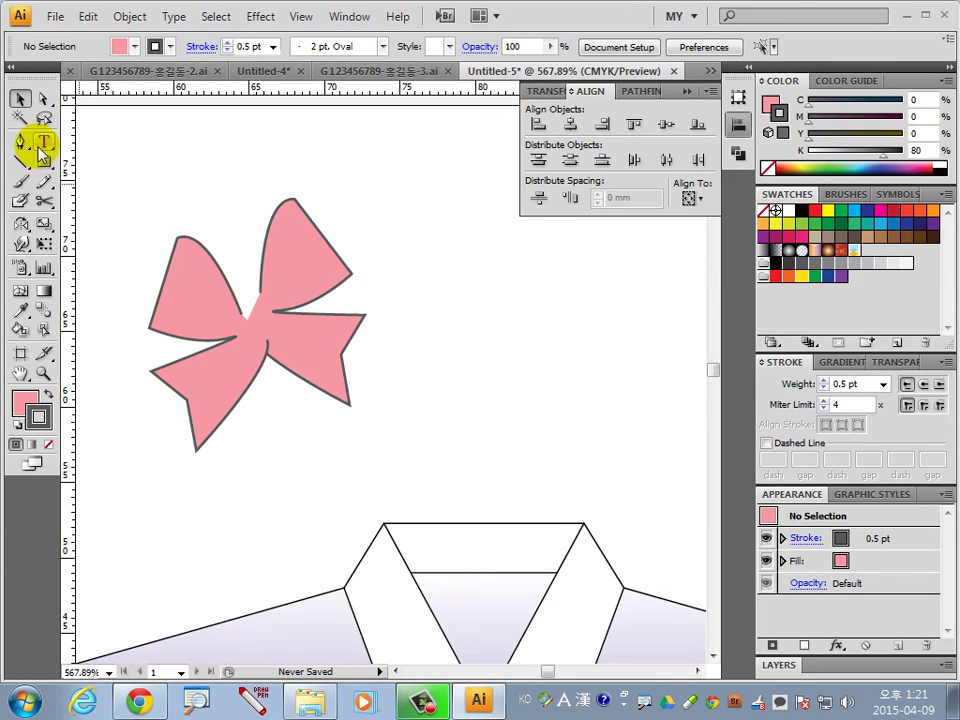
Draw a dark grey circle with no stroke on the bow's centre as a knot
drag(44, 162, 92, 199)
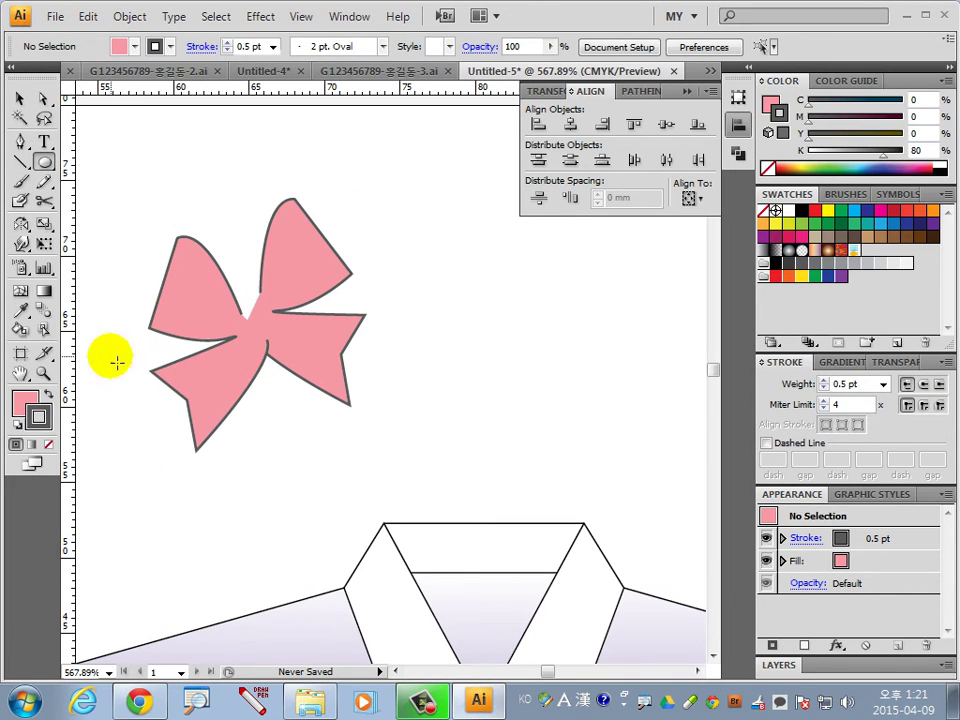
click(38, 416)
click(47, 395)
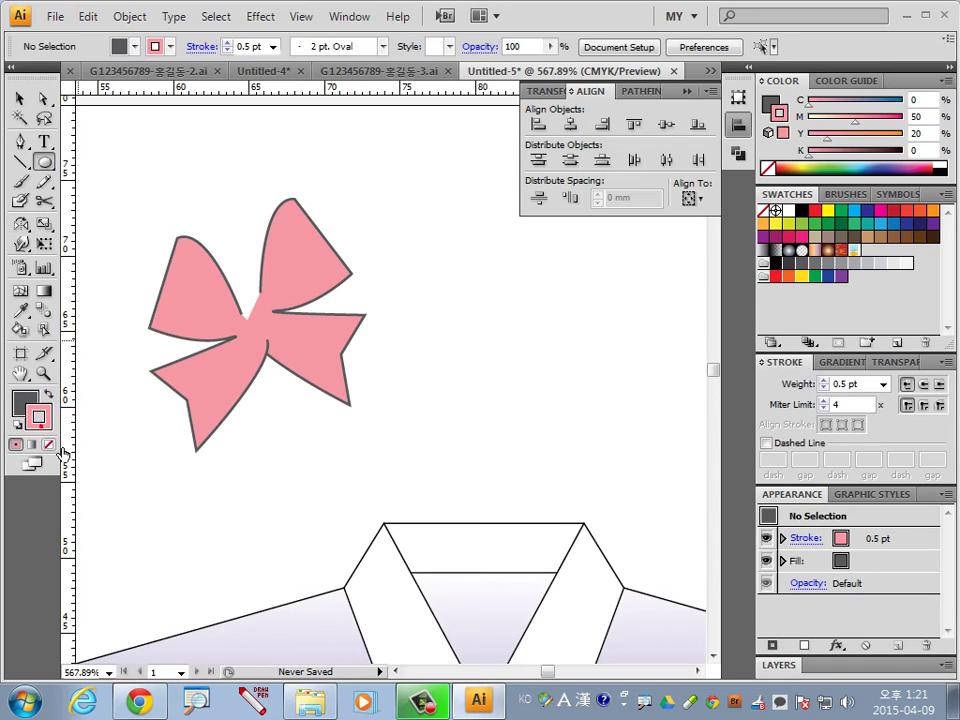
click(48, 444)
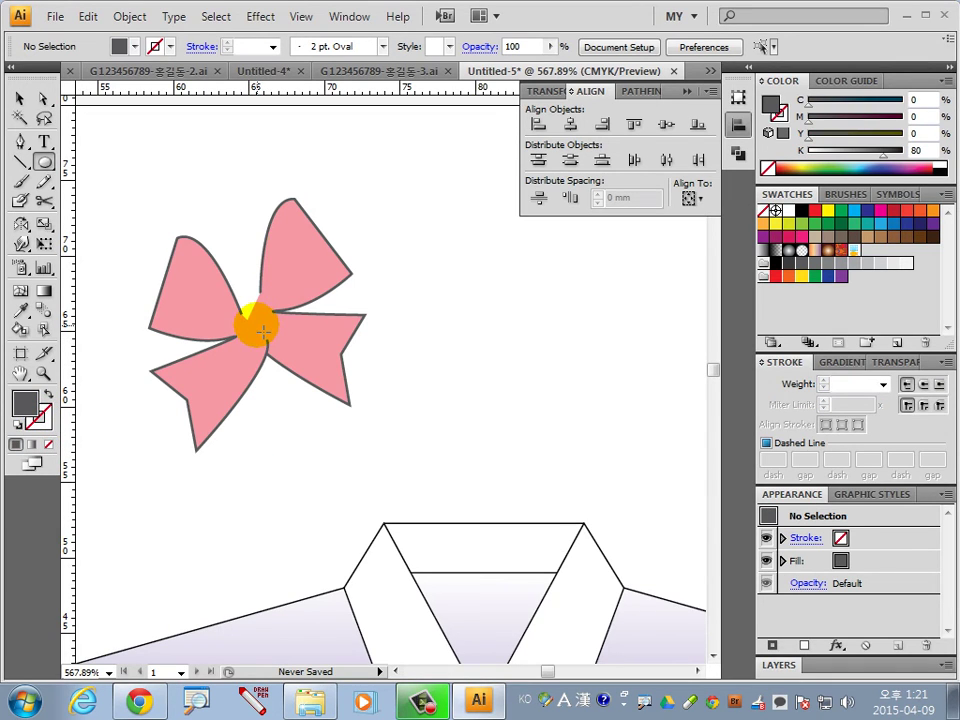
drag(263, 333, 268, 300)
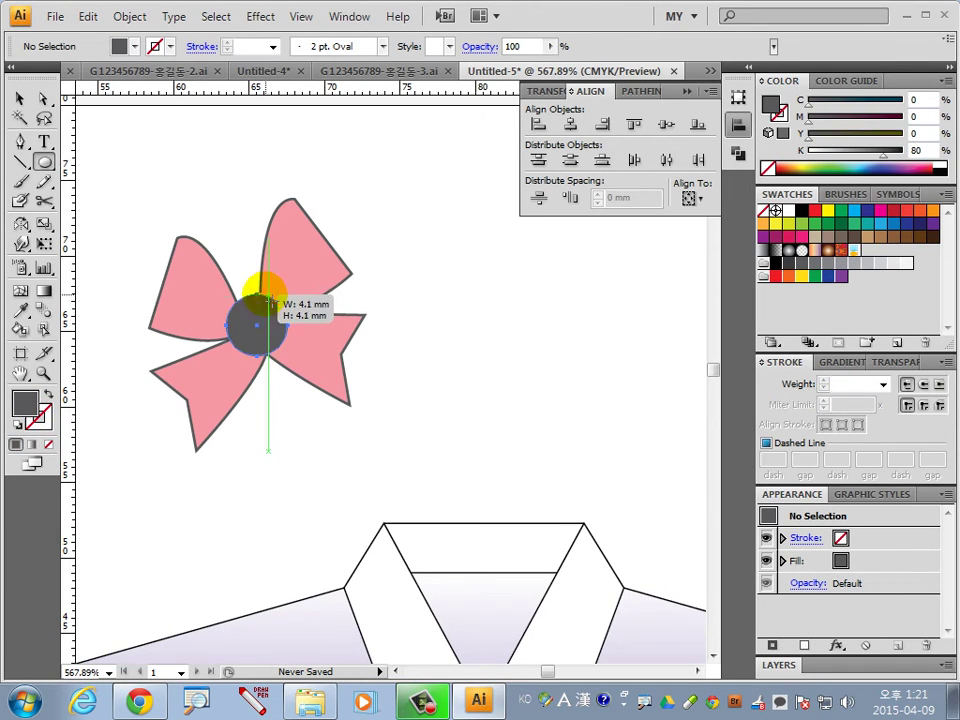
click(20, 98)
Enlarge the pink bow and check the knot circle
click(217, 393)
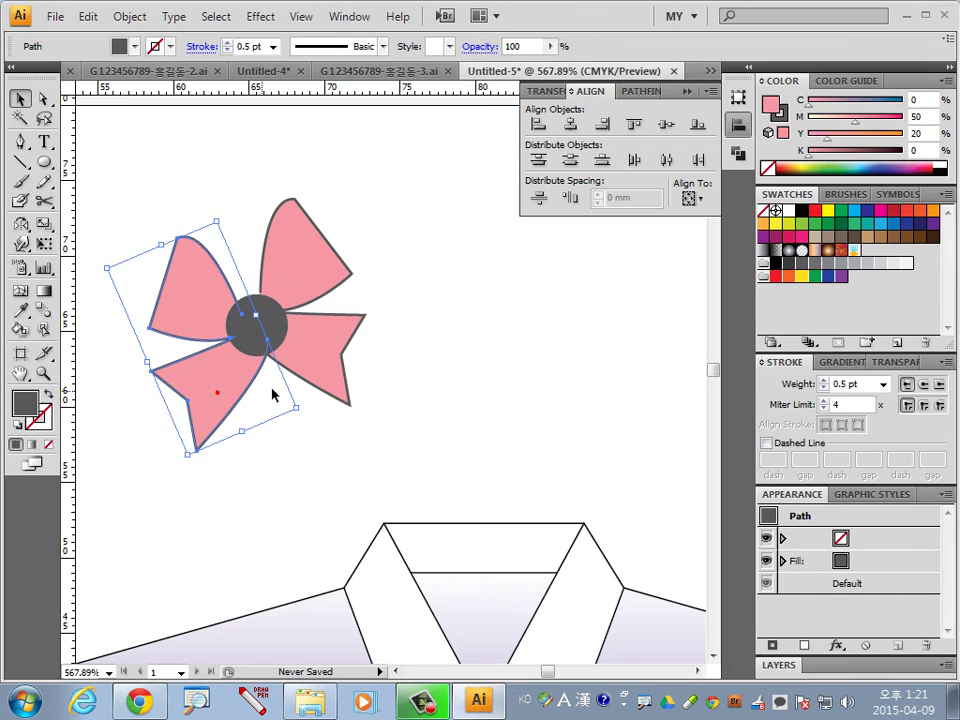
click(318, 365)
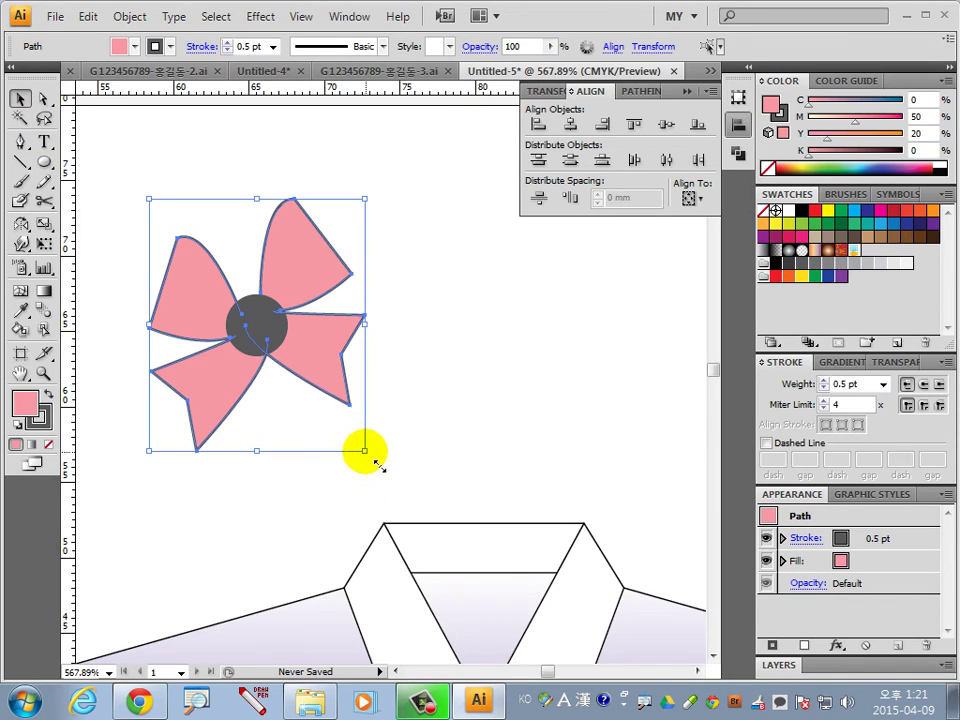
drag(364, 451, 403, 467)
click(470, 391)
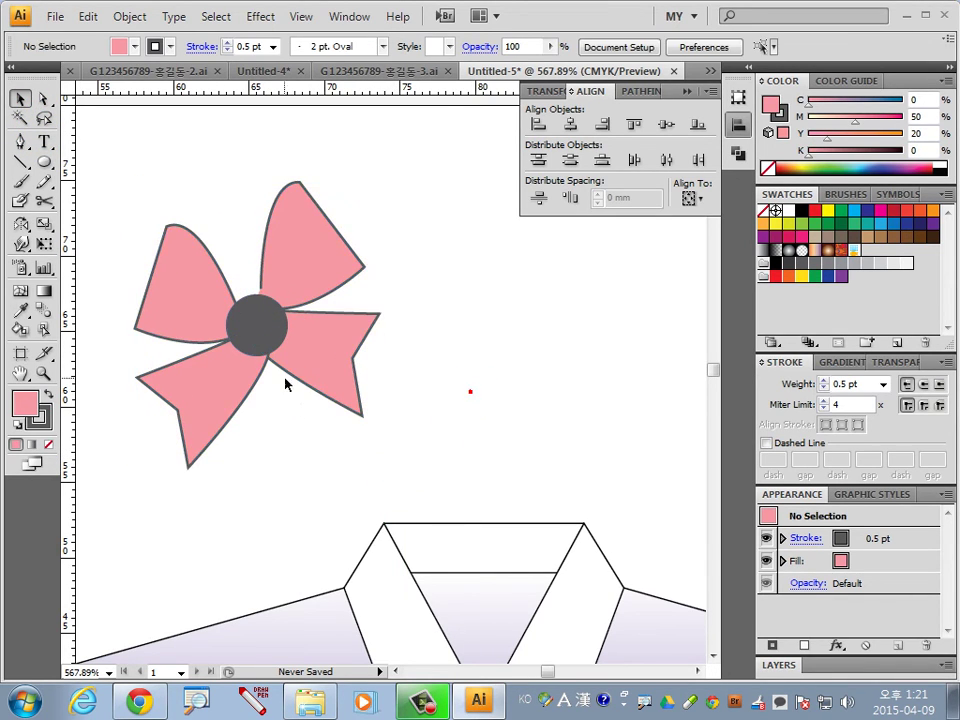
double_click(266, 331)
double_click(406, 345)
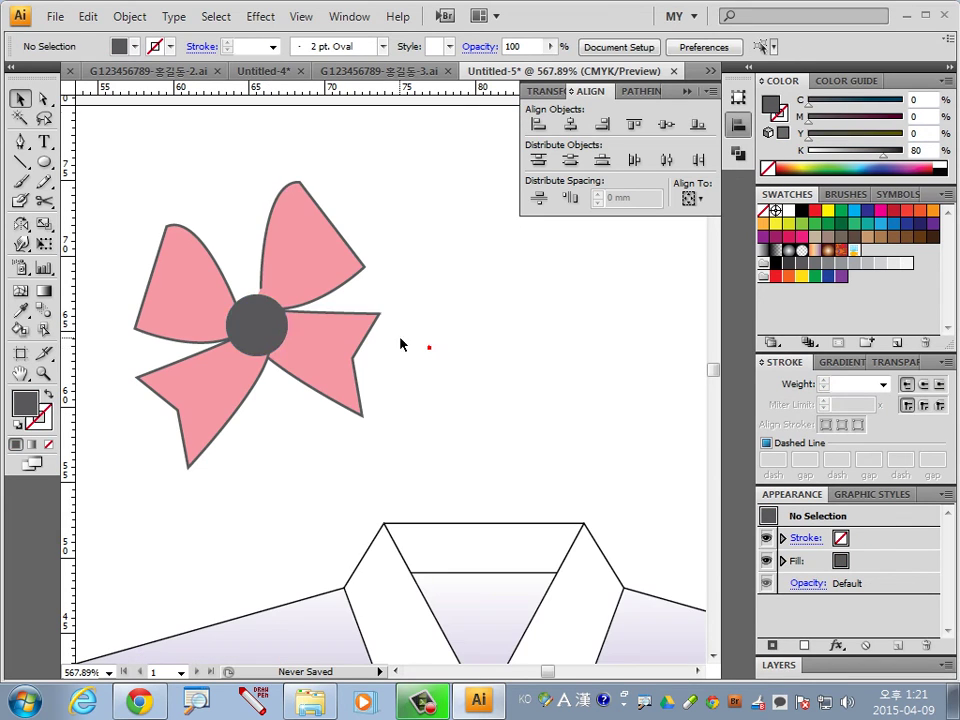
click(273, 333)
click(414, 368)
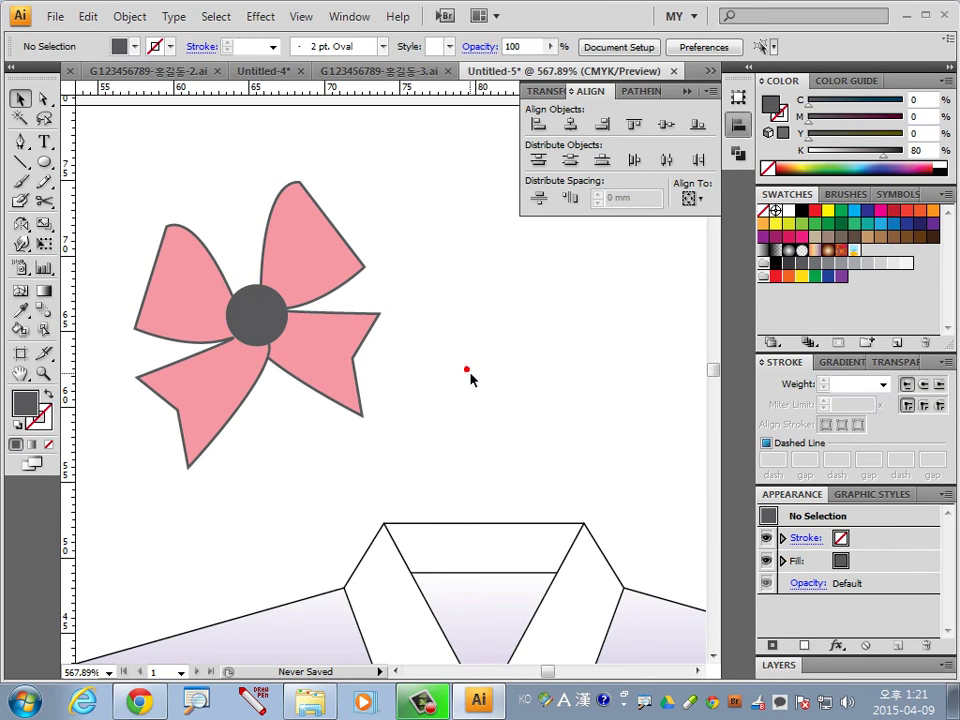
Select the bow with its knot and move it up and left above the shirt
key(ctrl+minus)
key(ctrl+minus)
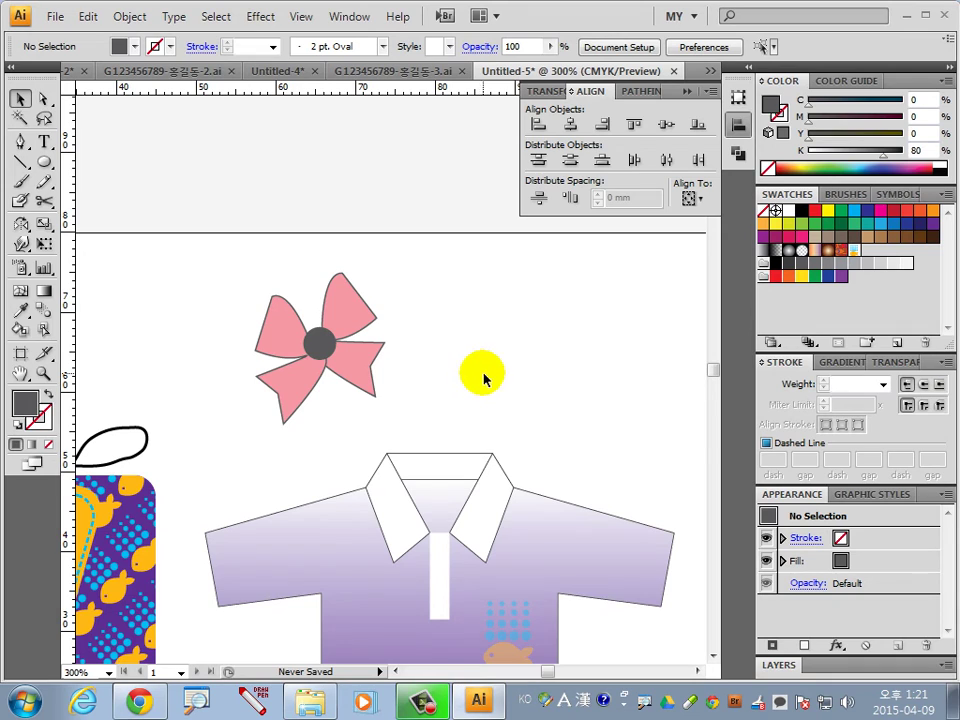
drag(461, 364, 317, 397)
drag(246, 424, 96, 315)
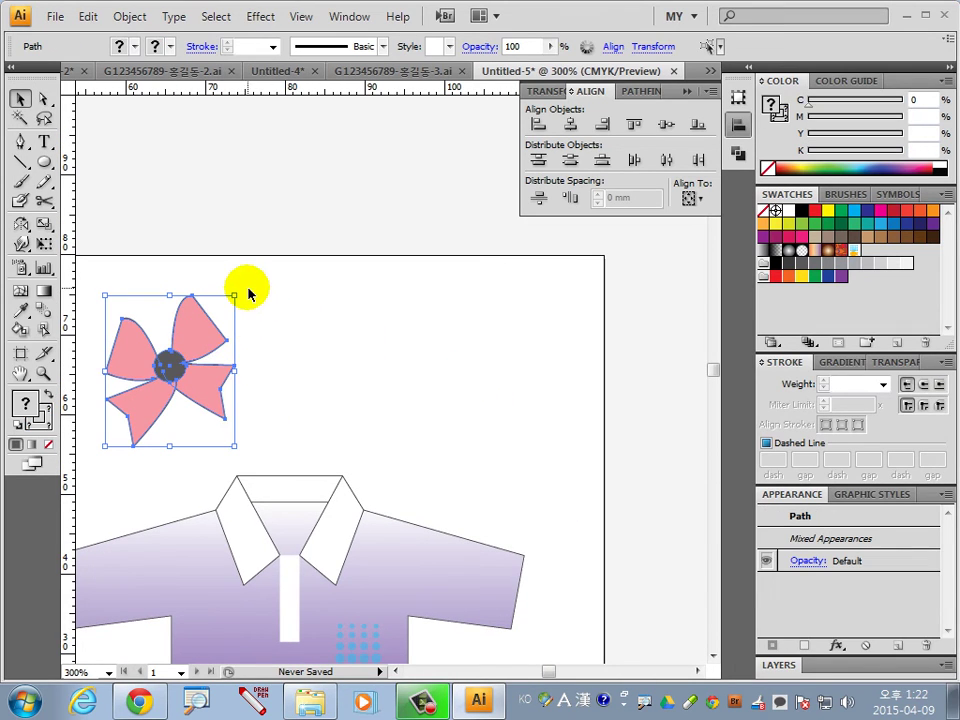
drag(256, 305, 250, 313)
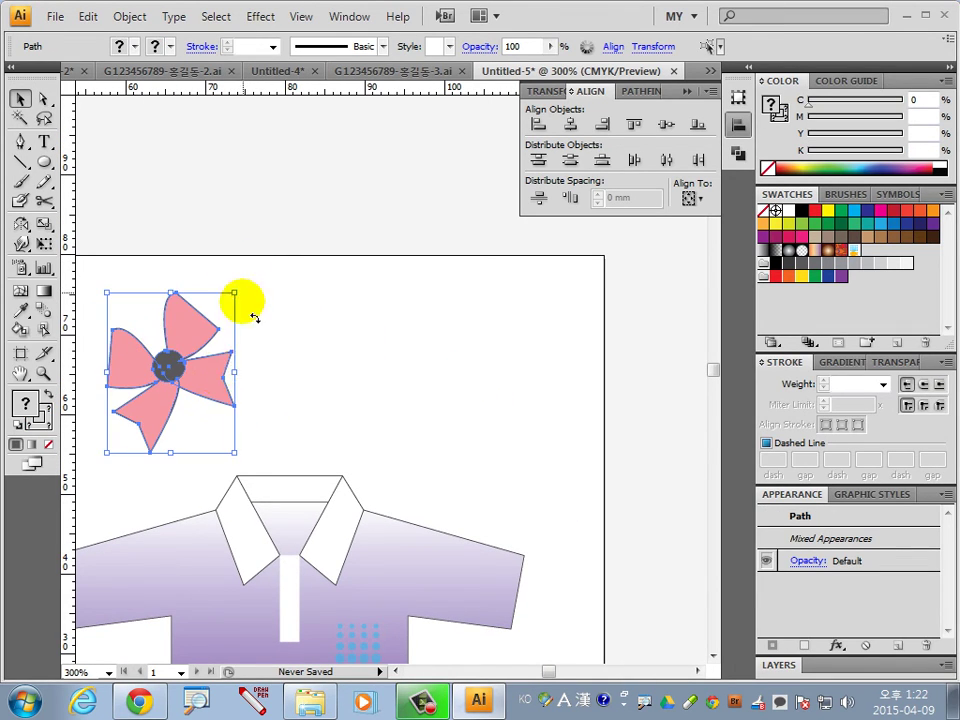
drag(214, 375, 179, 340)
click(313, 375)
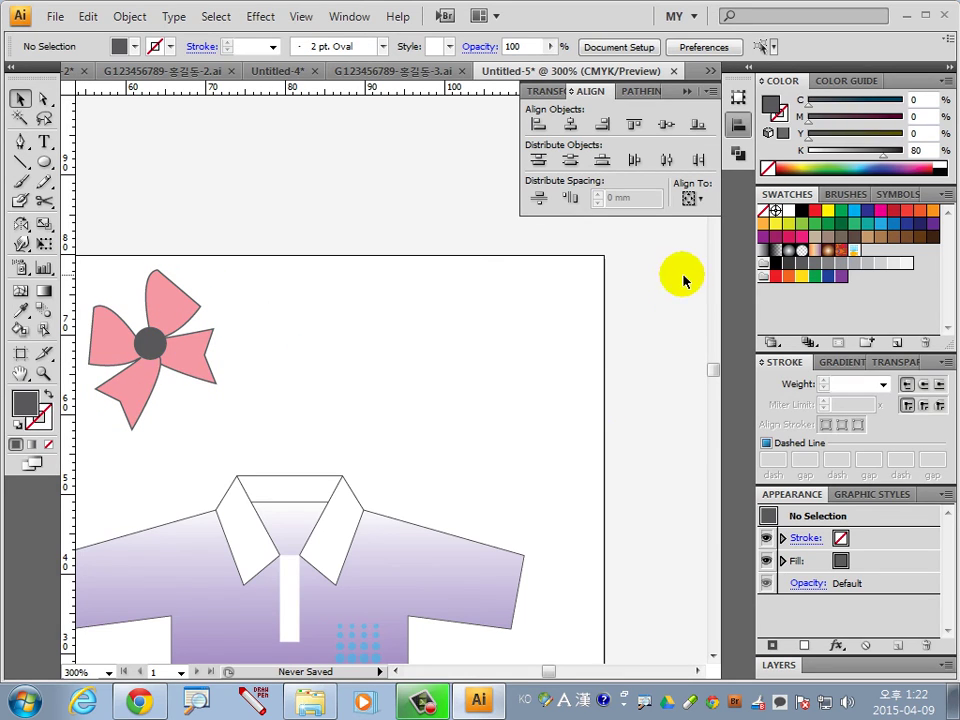
click(22, 143)
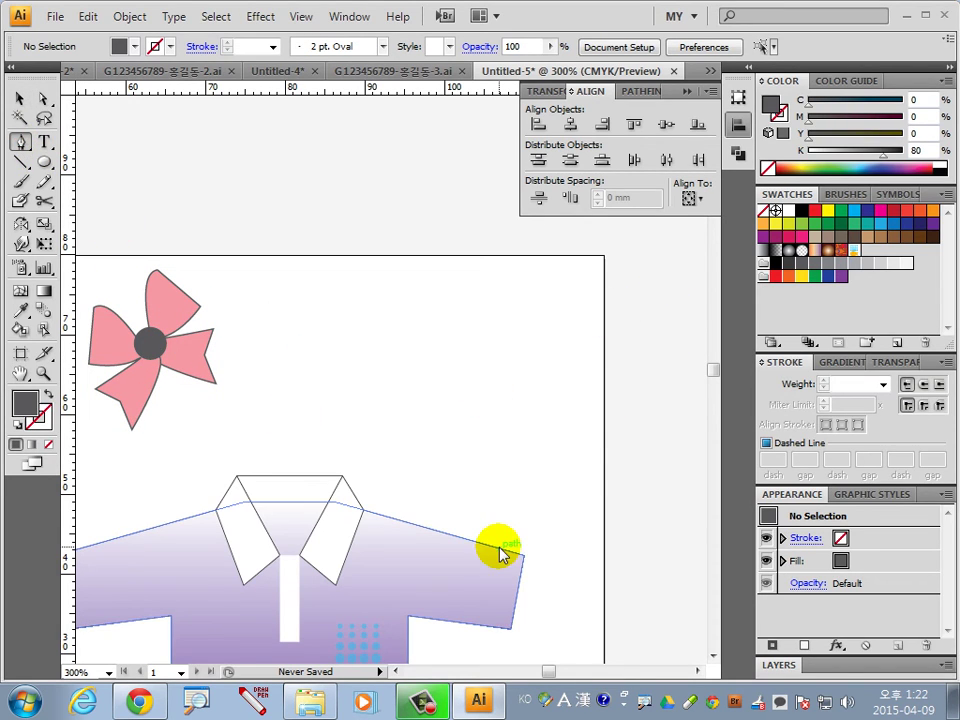
Draw a closed, curved, pointed ribbon tail extending right from the bow's knot
click(175, 368)
mouse_move(523, 380)
mouse_down()
mouse_move(604, 295)
mouse_move(632, 314)
mouse_up()
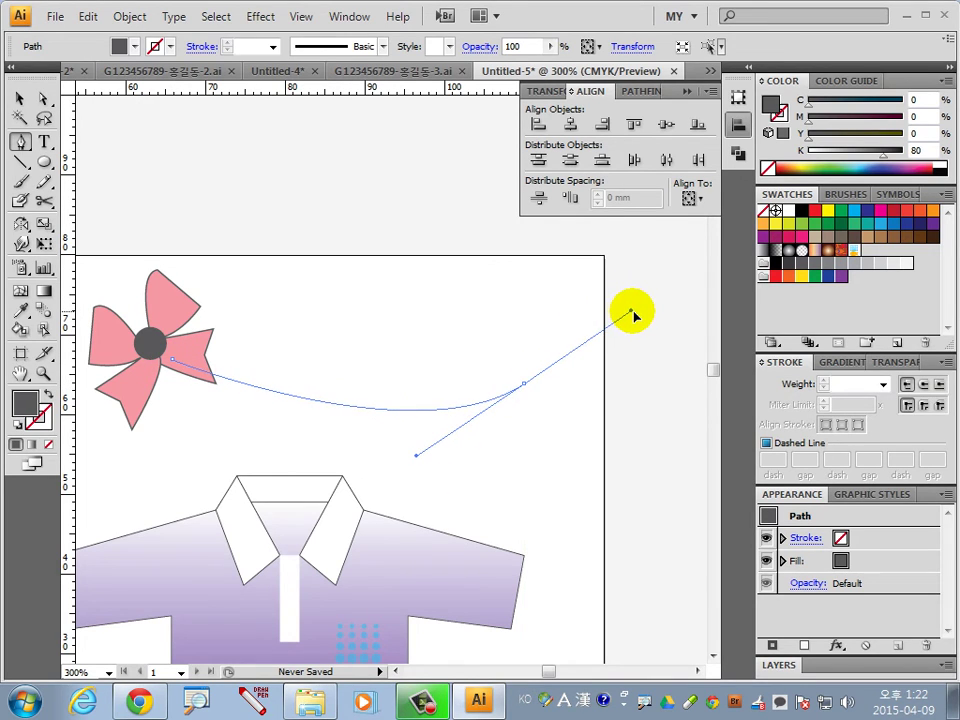
click(523, 382)
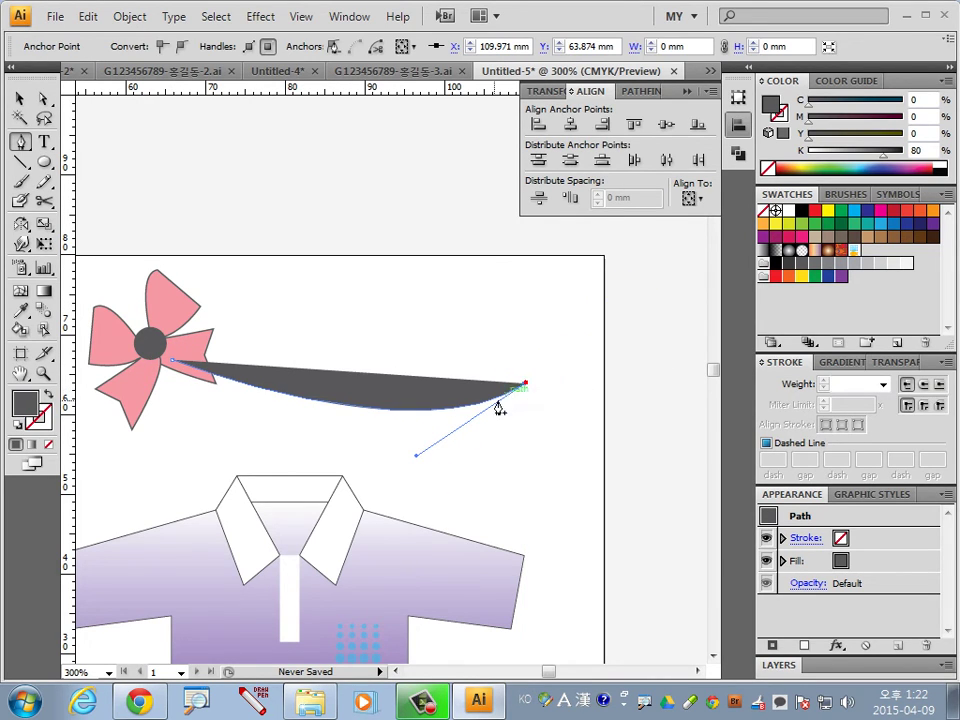
click(428, 356)
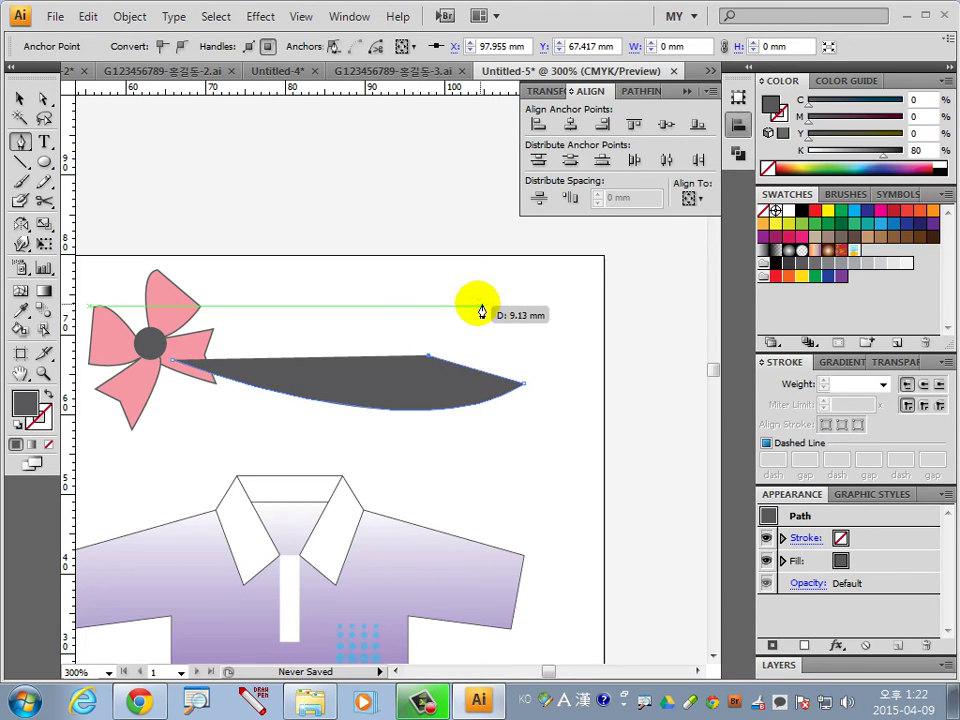
click(443, 311)
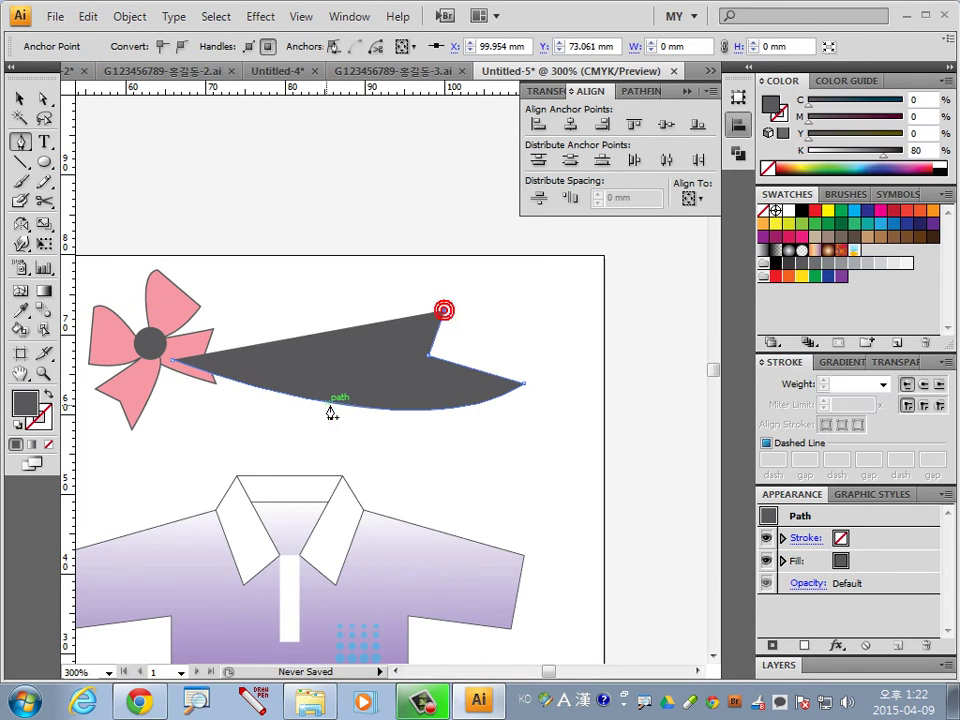
click(189, 353)
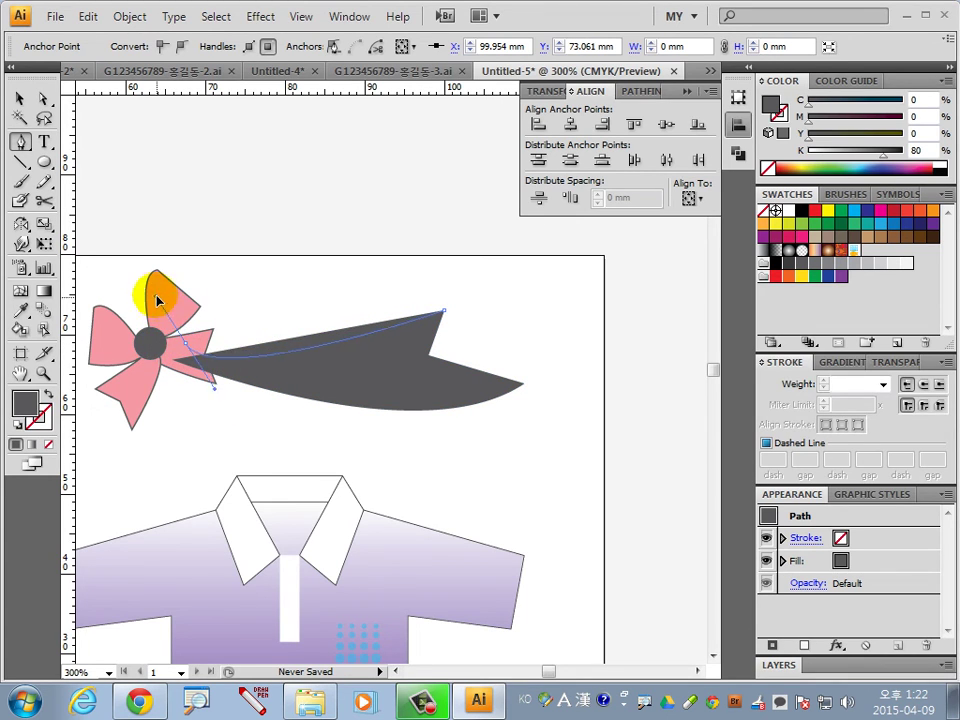
drag(157, 300, 130, 316)
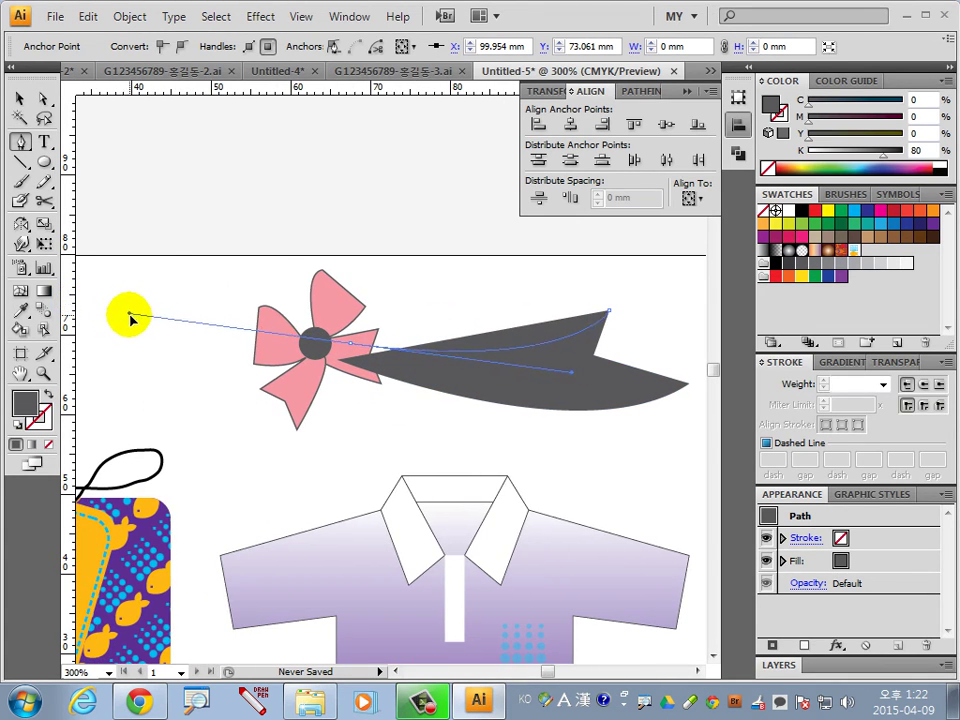
click(20, 99)
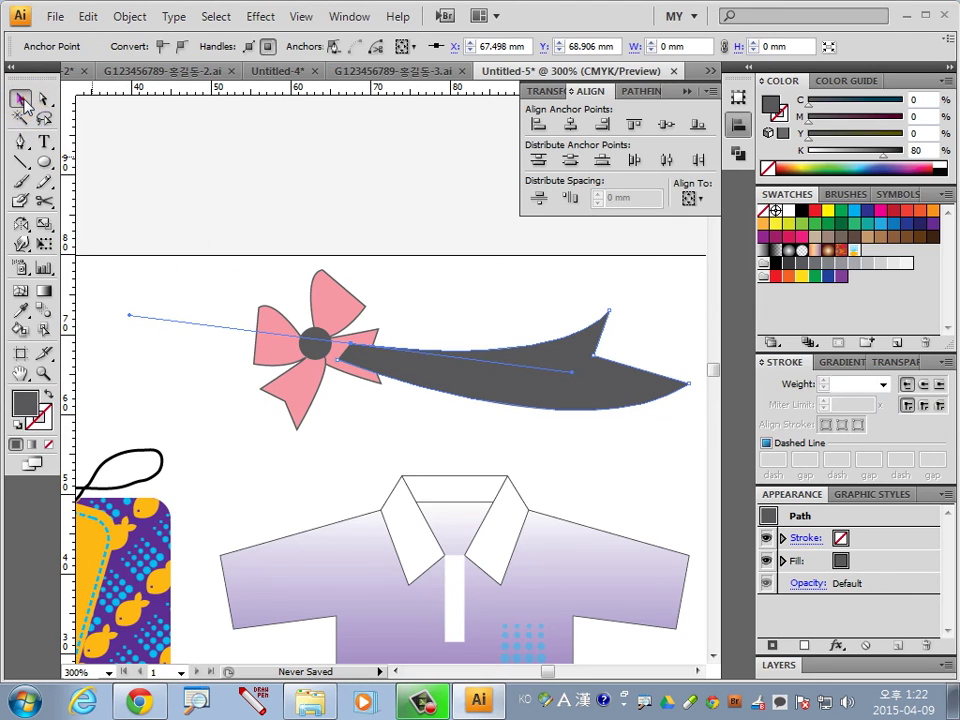
Fill the ribbon tail peach with C0 M30 Y50 K0
click(566, 460)
click(575, 393)
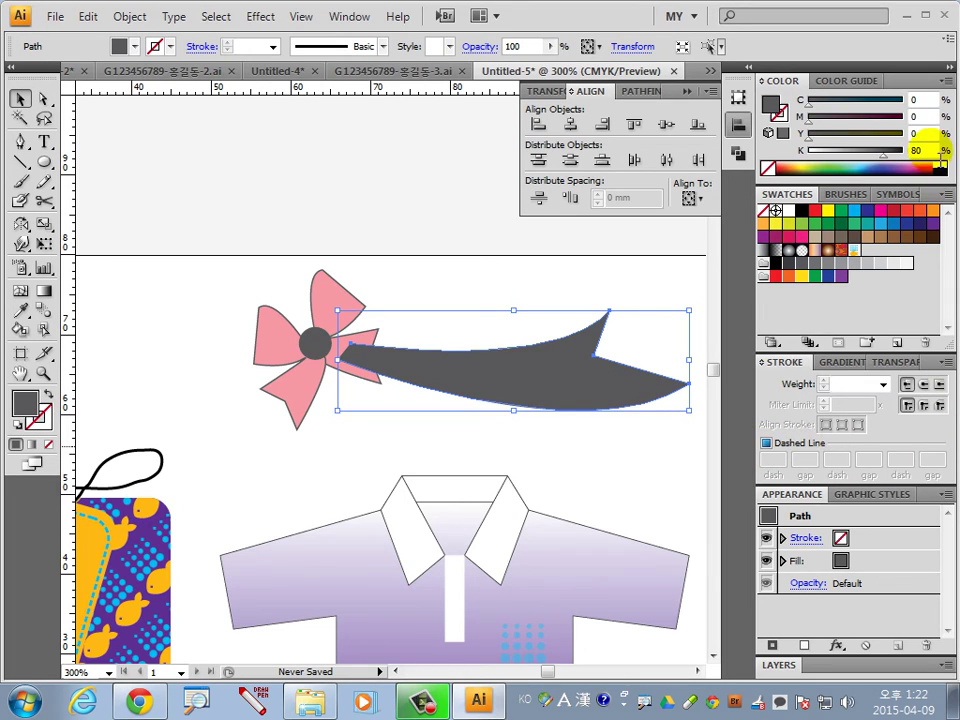
text(30)
key(Return)
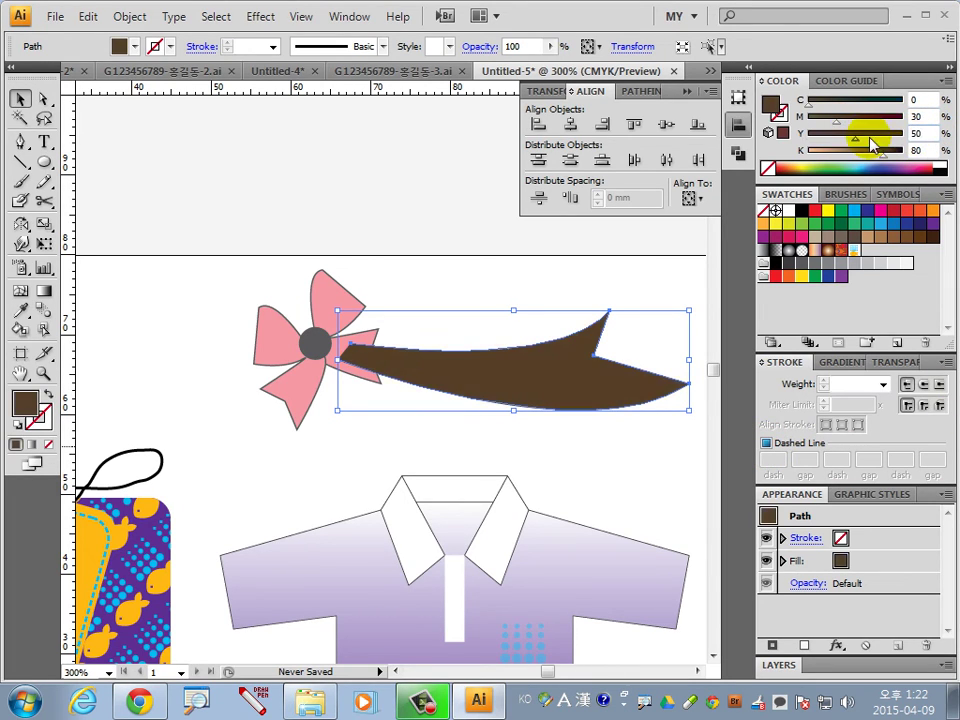
text(0)
key(Return)
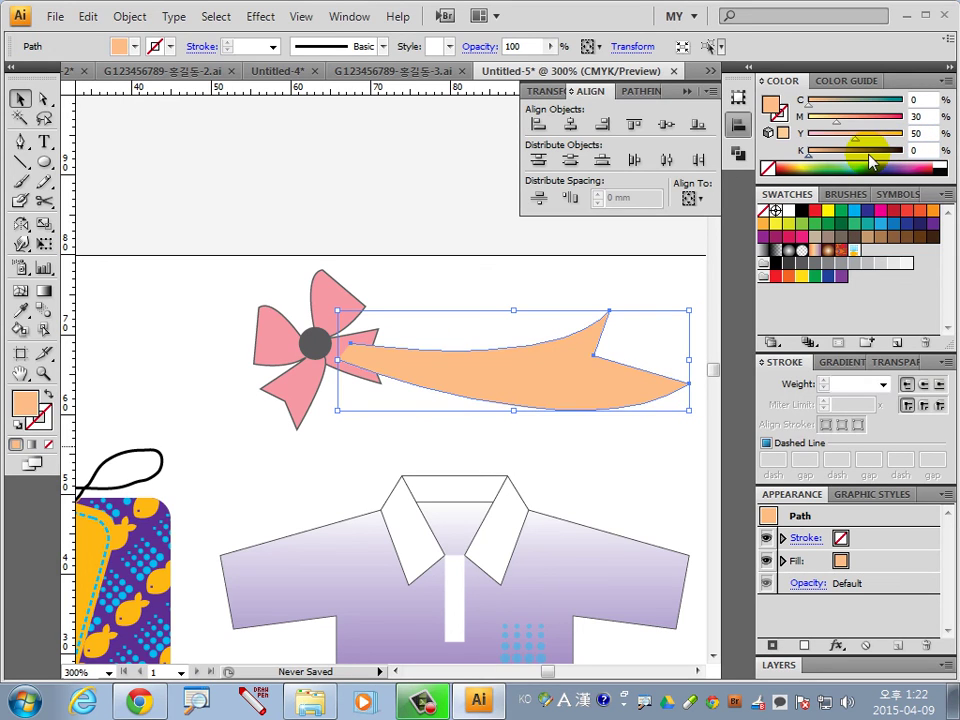
Send the peach ribbon behind the bow and stretch it taller
right_click(512, 380)
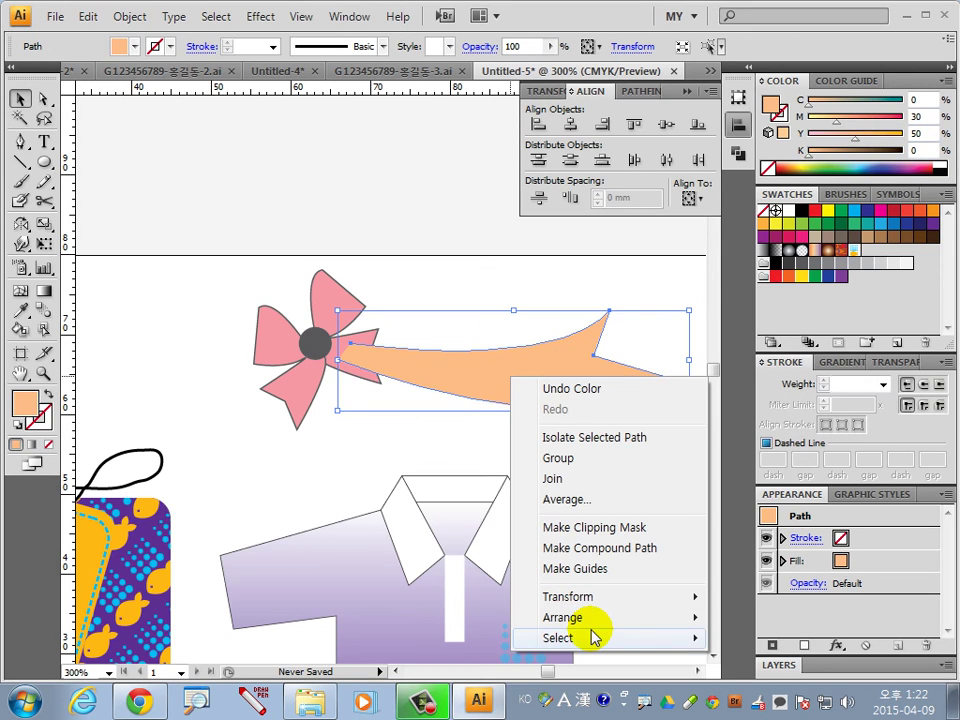
mouse_move(563, 617)
click(770, 590)
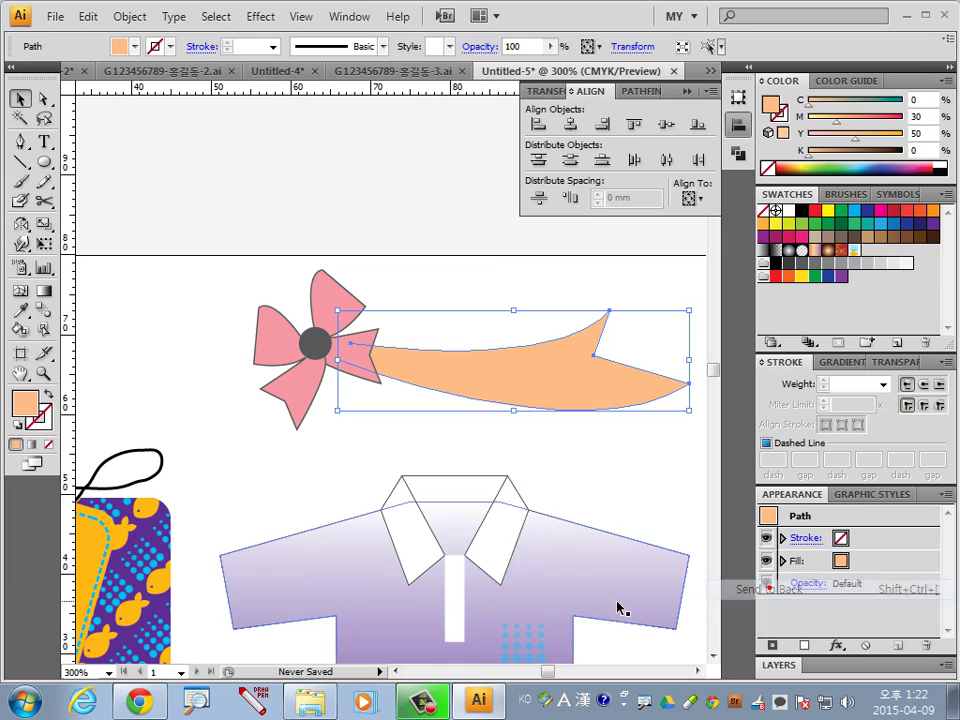
click(568, 476)
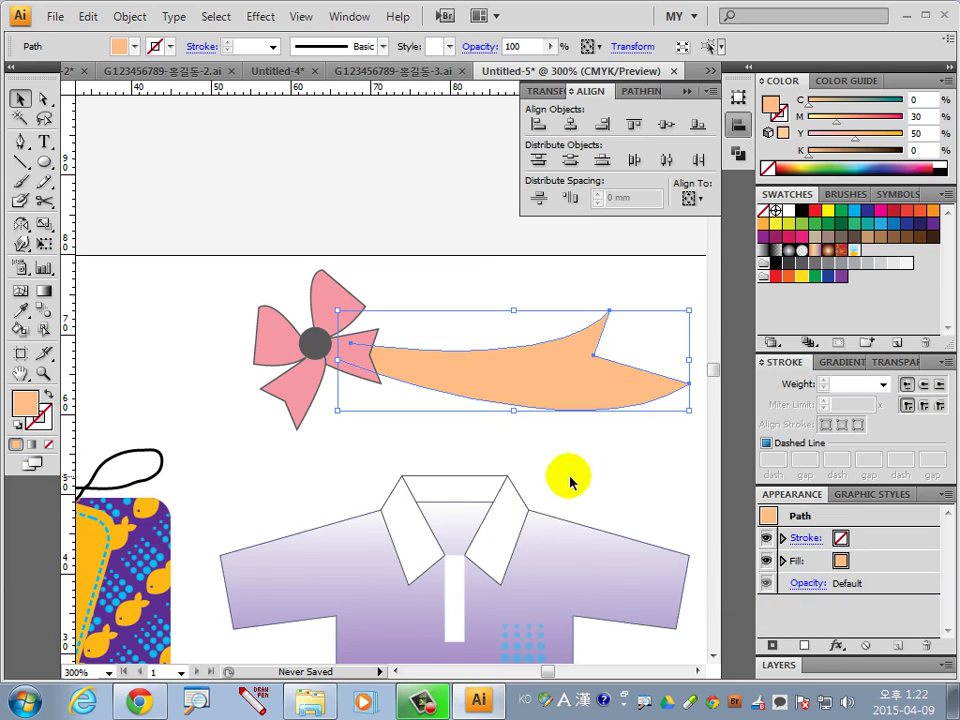
click(505, 388)
drag(513, 310, 513, 296)
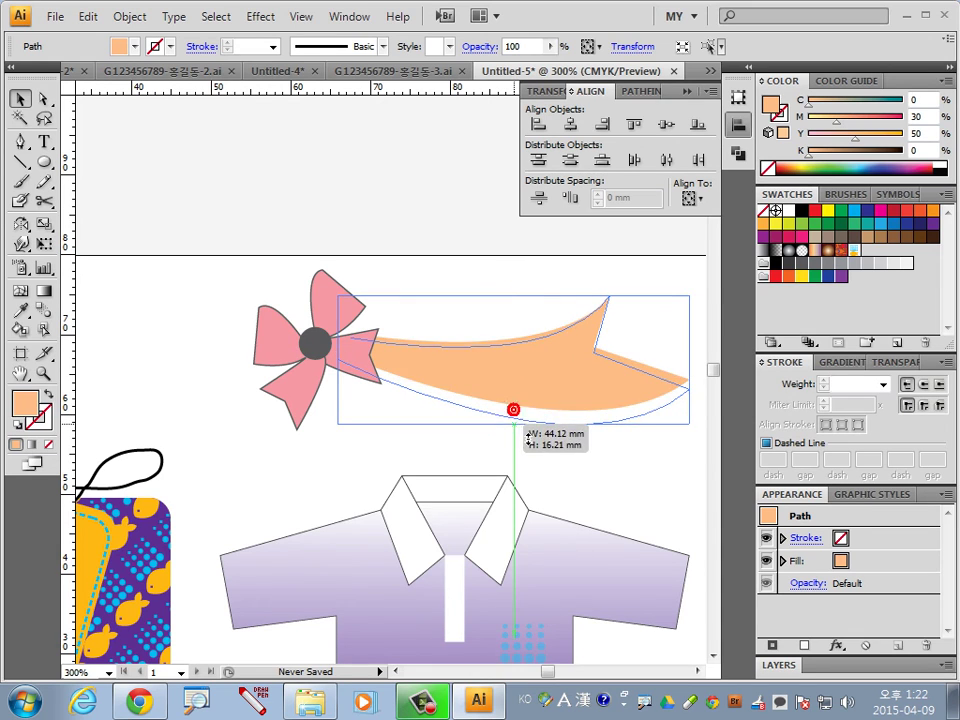
drag(513, 410, 514, 422)
click(588, 462)
Move the ribbon's tip anchor up and its notch anchor right for a sharper spike
drag(607, 463, 395, 441)
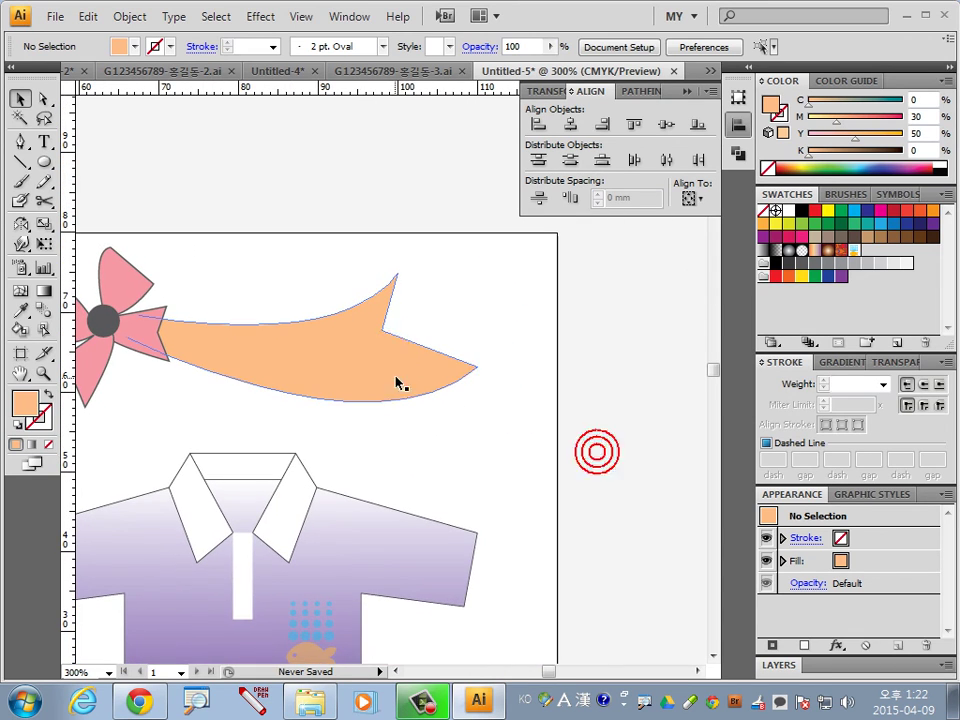
click(396, 386)
click(43, 98)
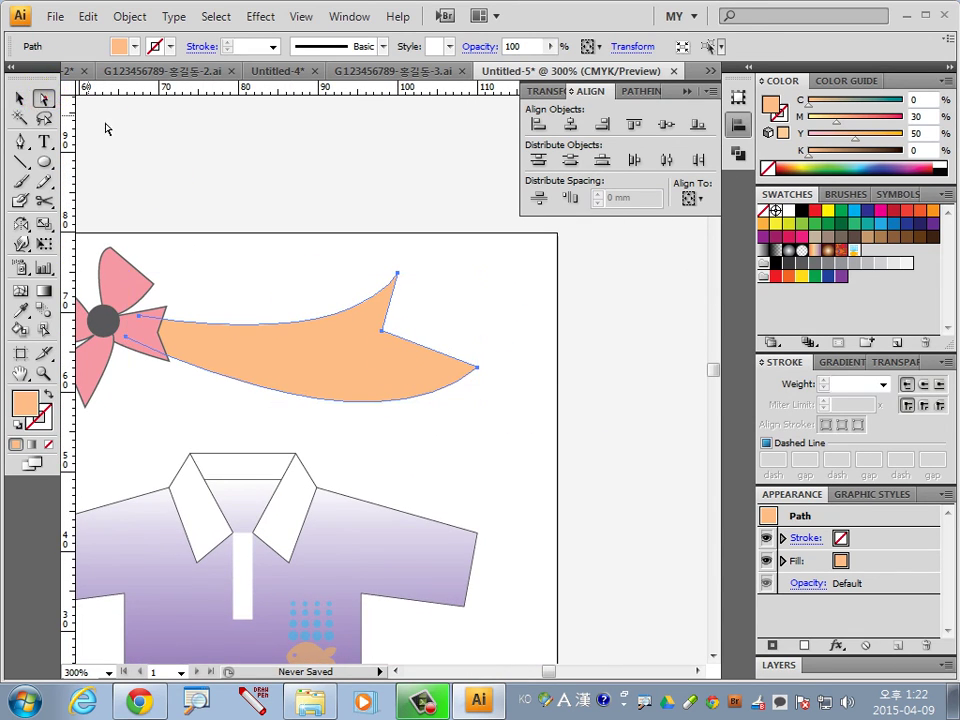
click(497, 363)
click(477, 367)
drag(477, 367, 480, 362)
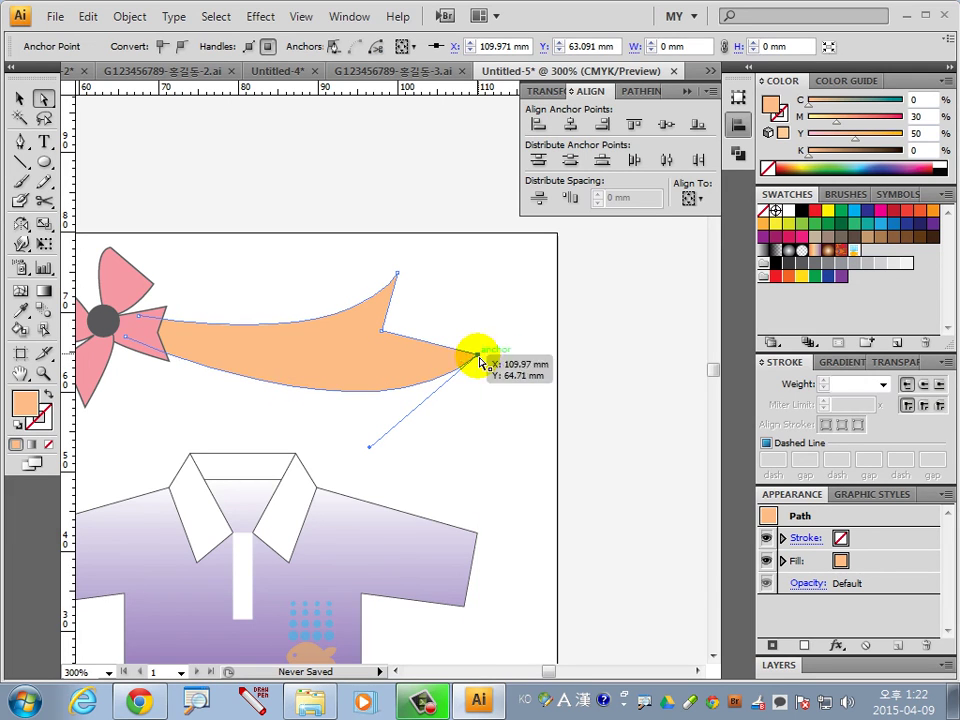
drag(383, 330, 400, 331)
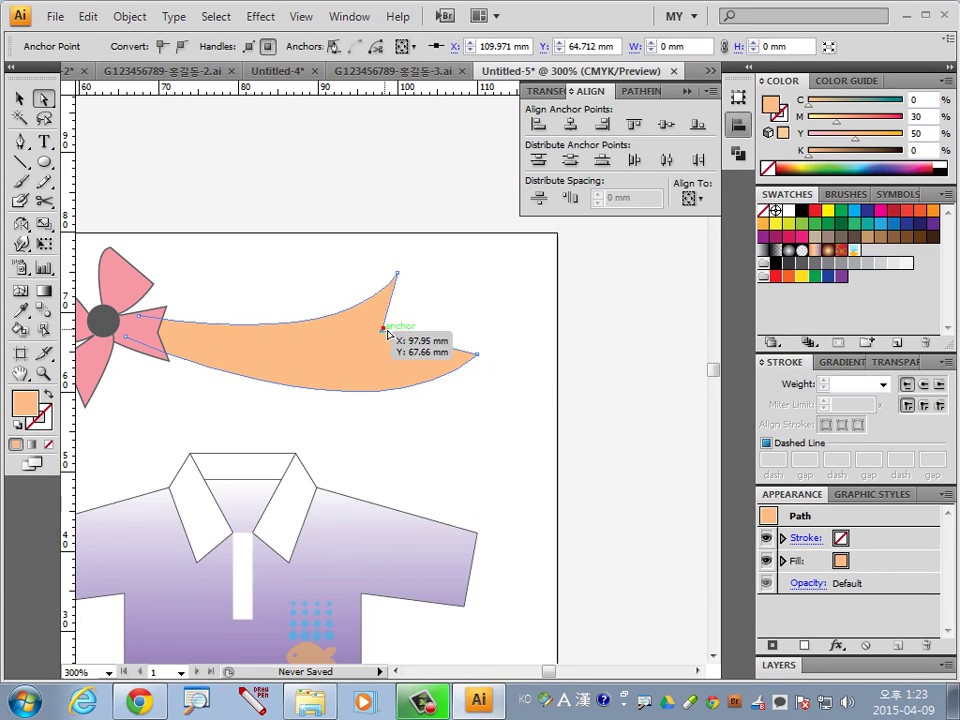
click(103, 188)
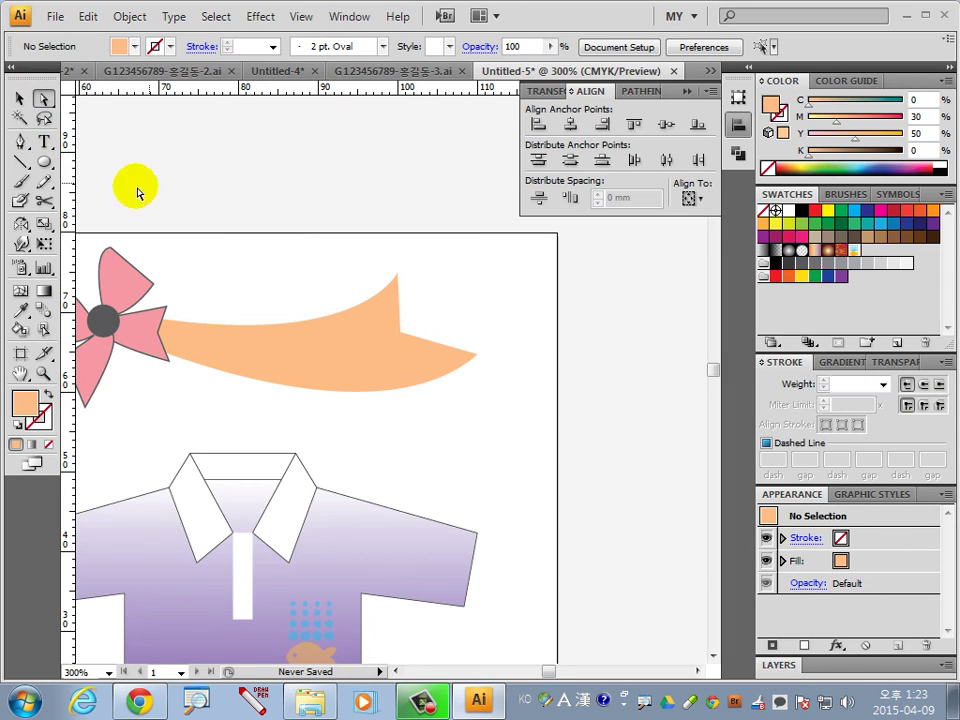
Draw a no-fill curved line across the ribbon's lower half and start path type on it
click(22, 141)
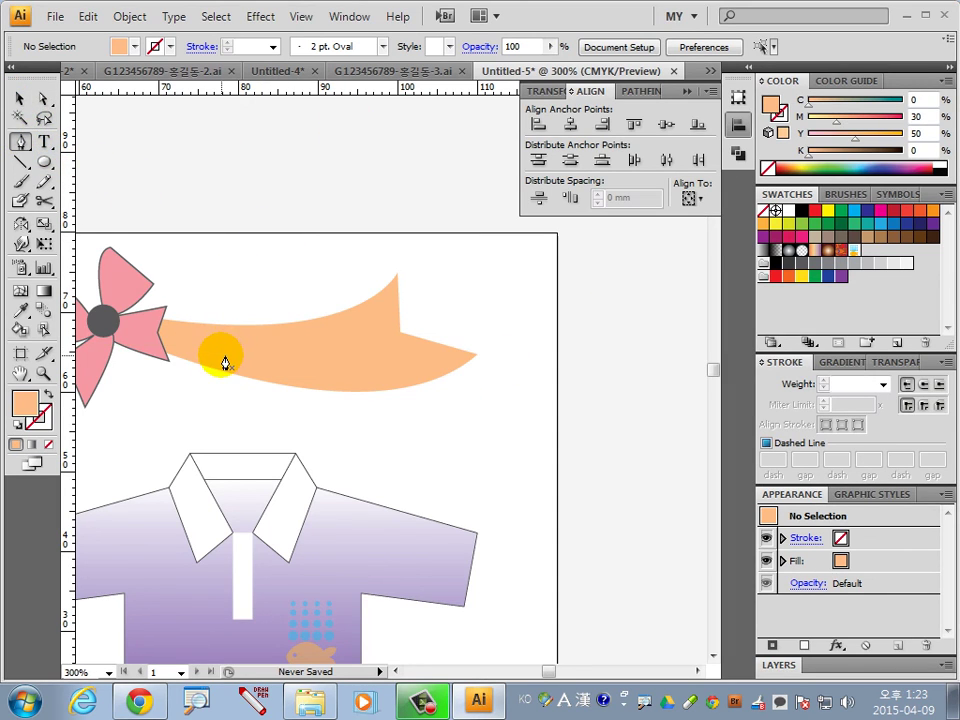
click(19, 425)
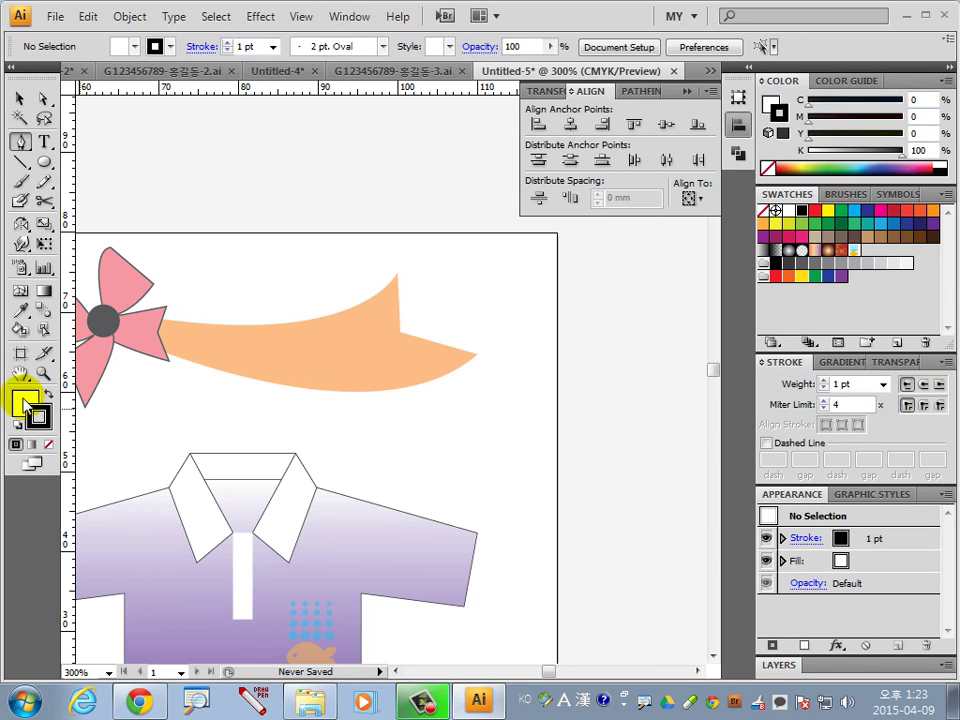
click(48, 444)
click(233, 362)
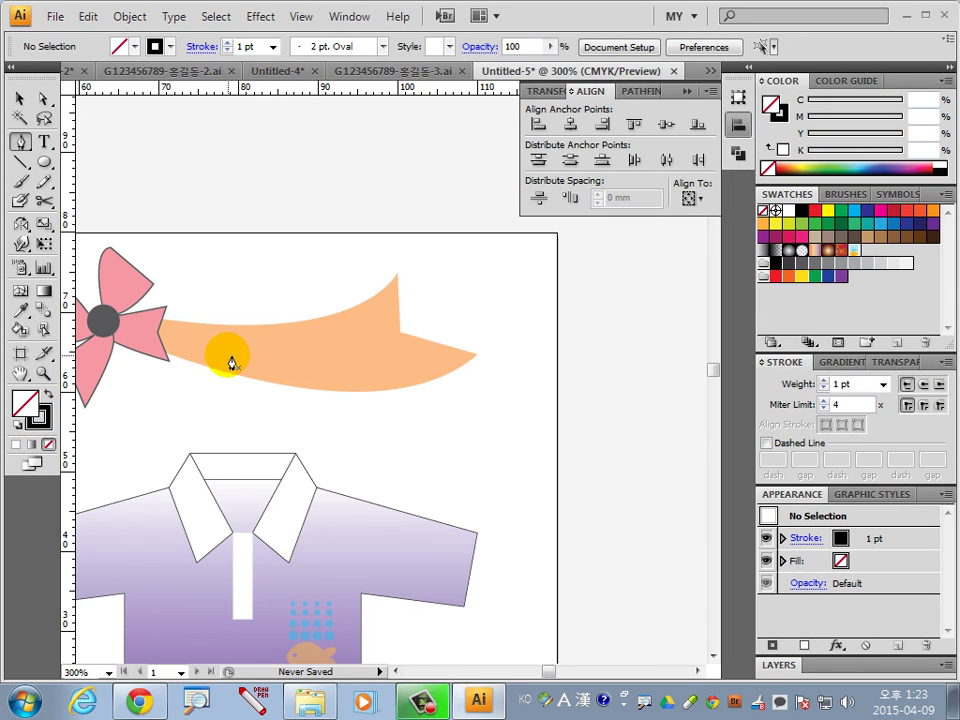
drag(392, 367, 489, 345)
click(44, 141)
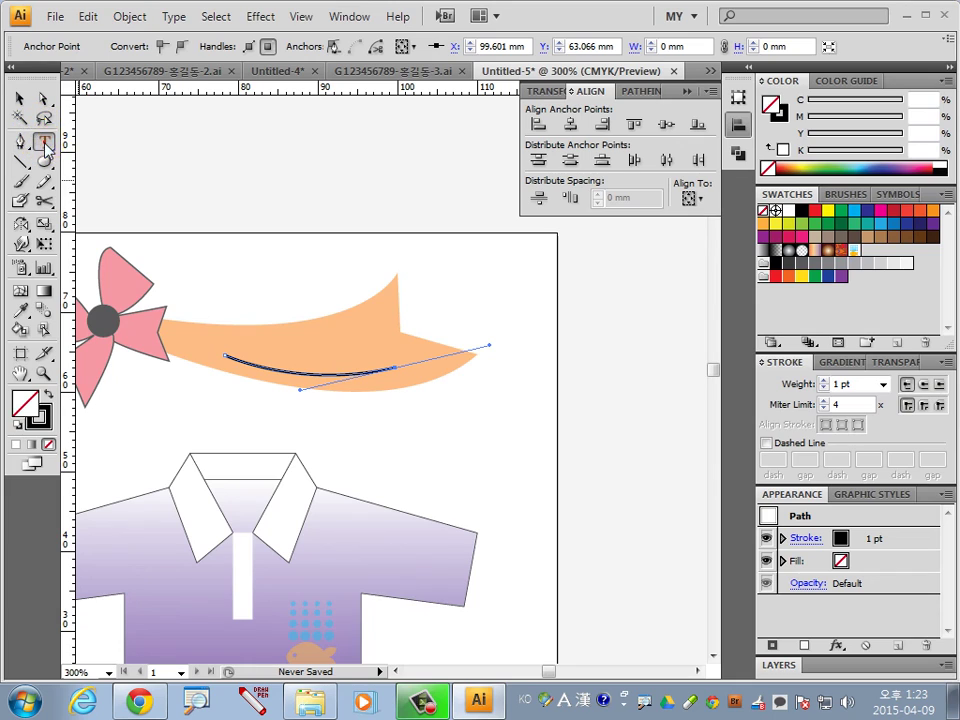
click(242, 362)
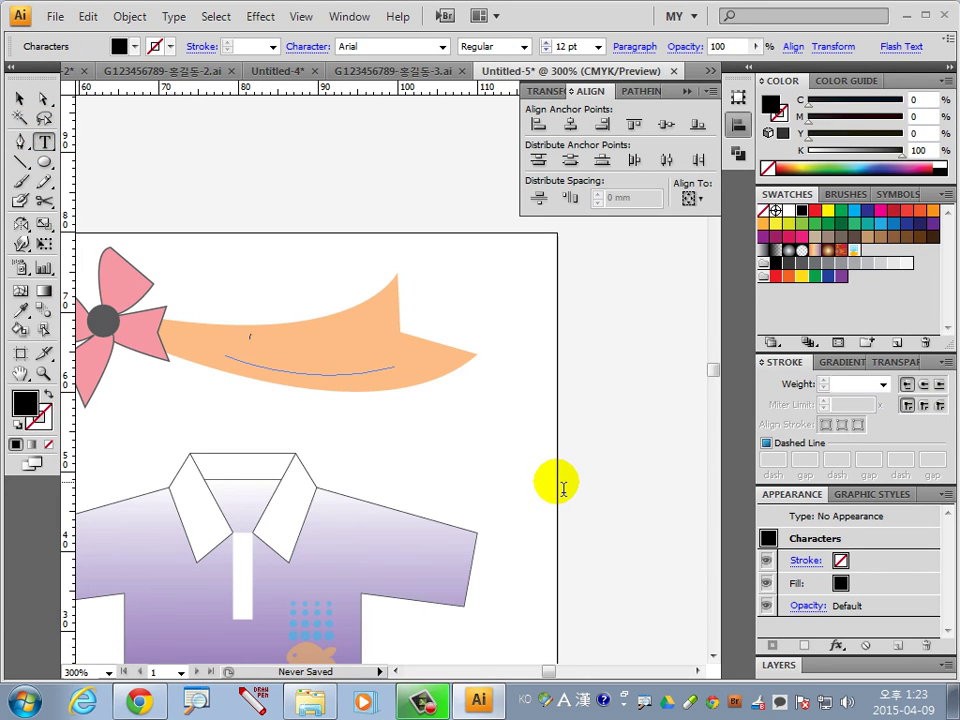
Set the font size to 15 pt and type 'Aquari' along the ribbon curve
click(597, 46)
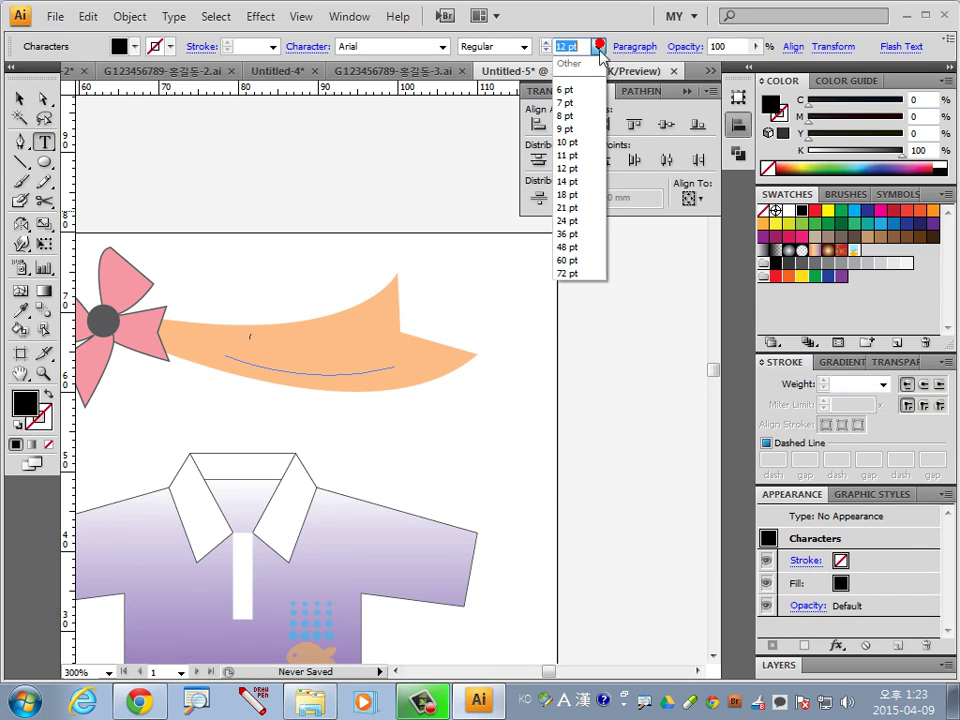
click(568, 181)
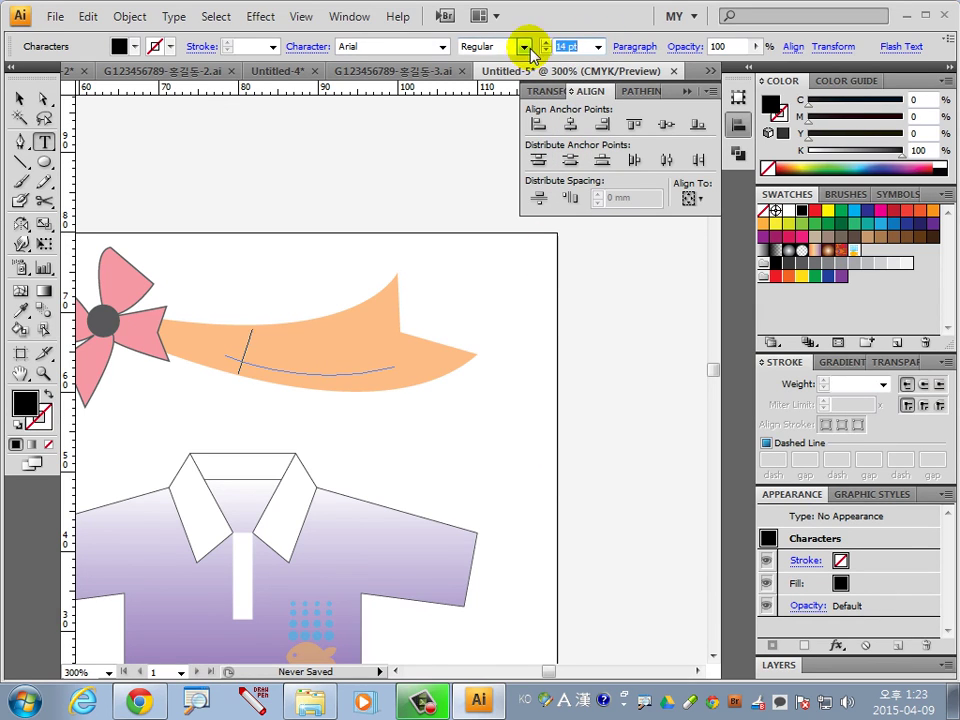
text(15)
key(Tab)
text(Aquari)
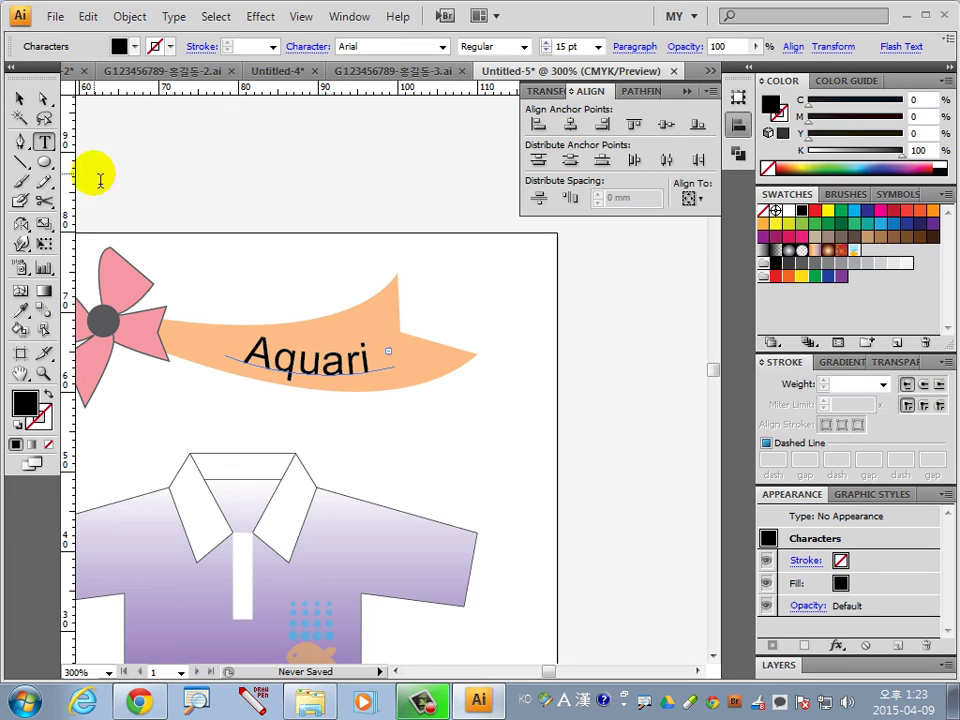
click(20, 98)
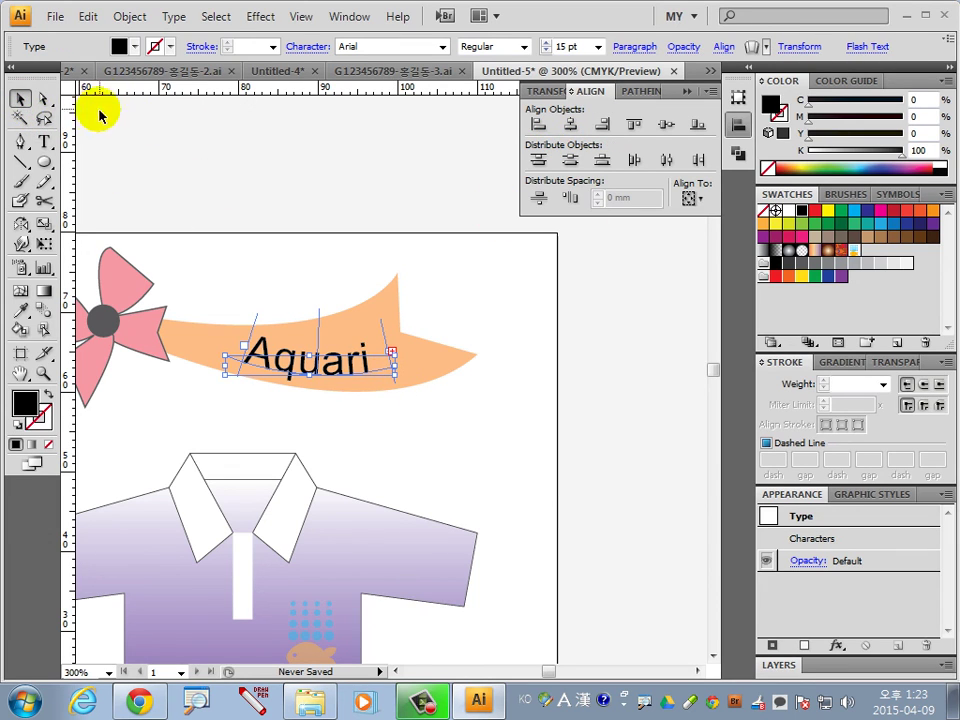
click(43, 98)
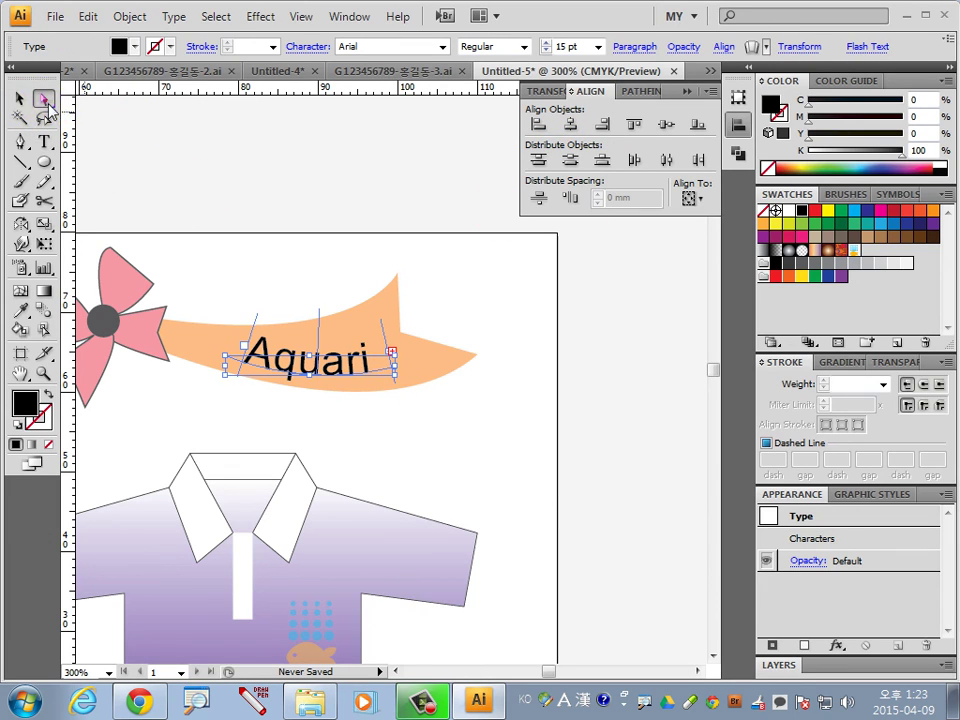
Extend both ends of the text path and deepen its curve so all of 'Aquarium' shows
click(450, 324)
click(397, 374)
drag(399, 374, 415, 366)
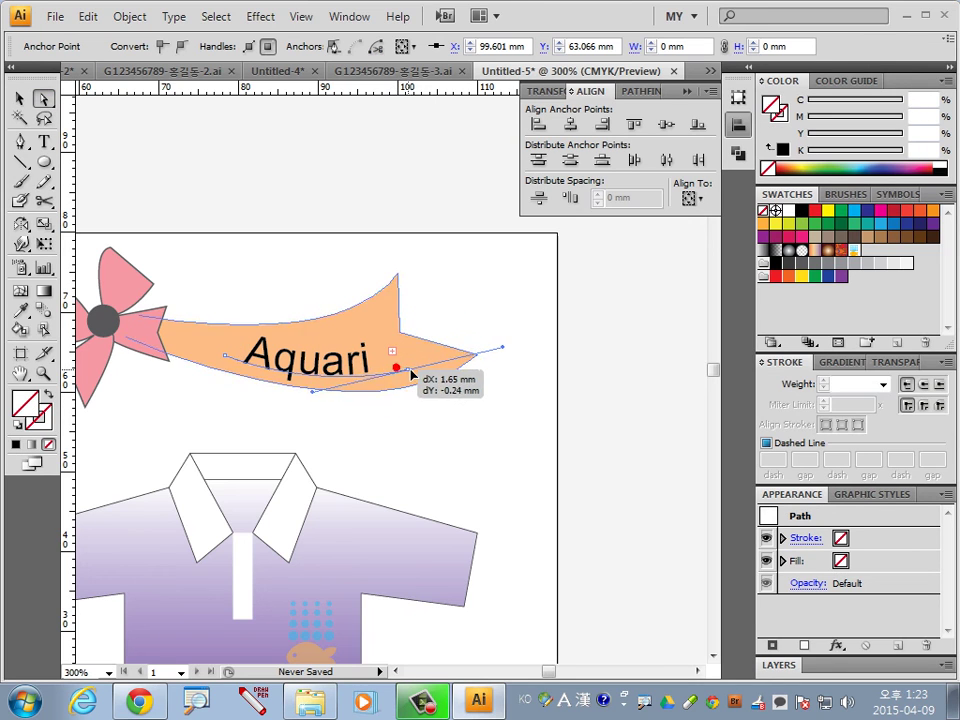
click(229, 357)
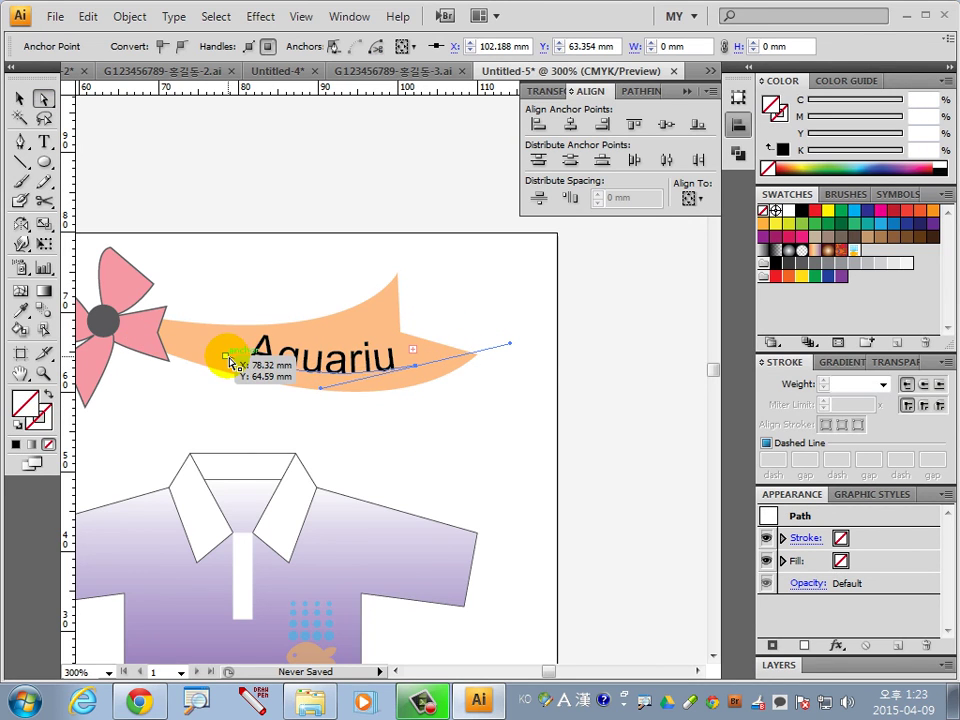
drag(216, 358, 206, 351)
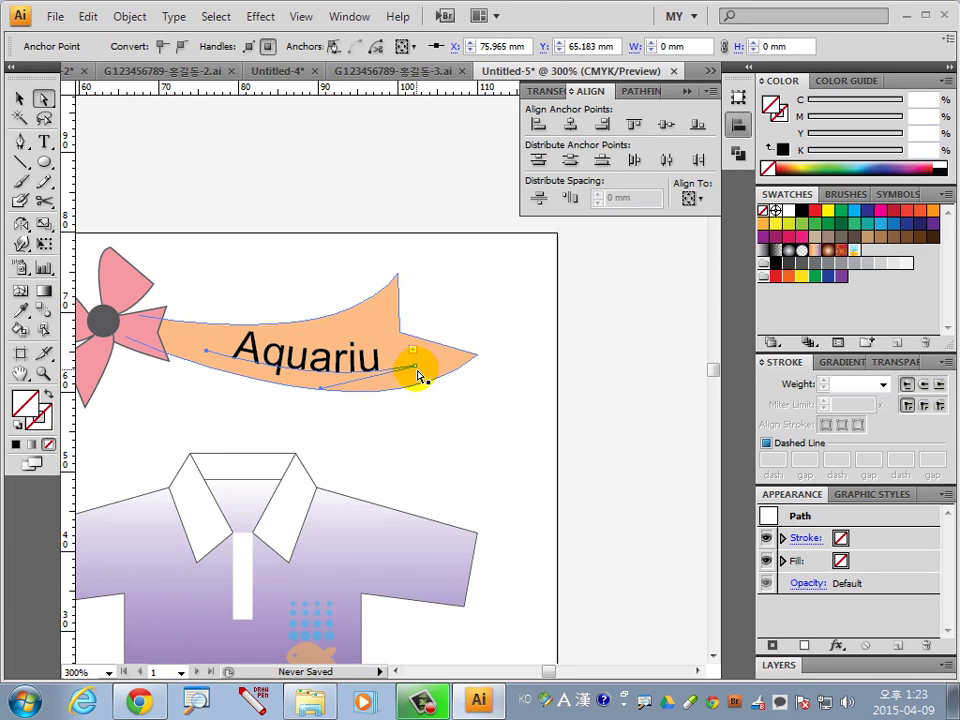
drag(418, 373, 435, 368)
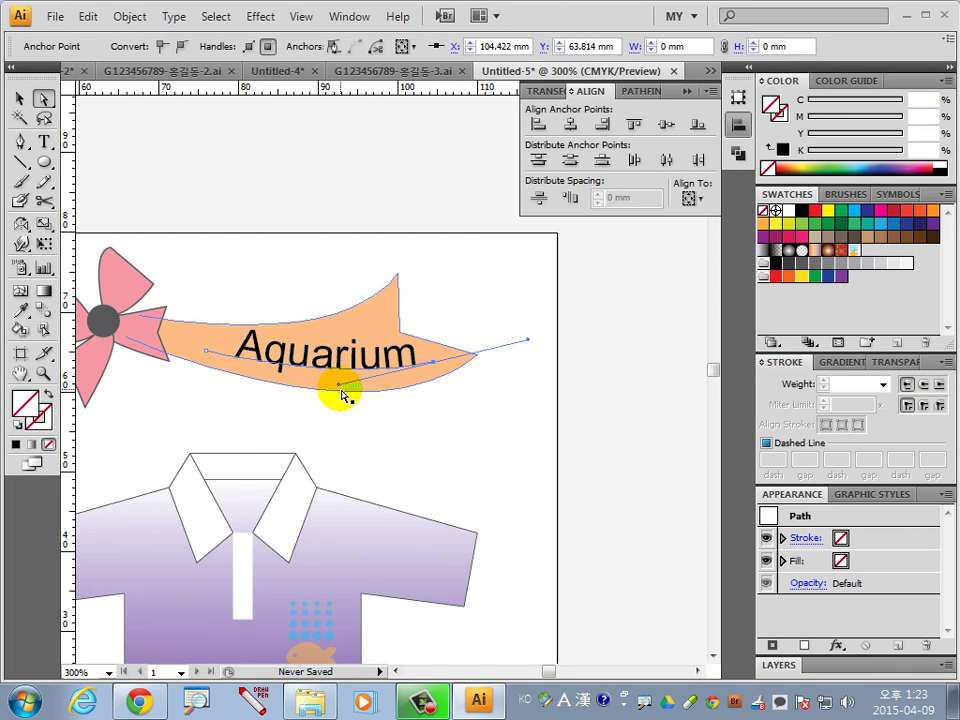
drag(340, 390, 340, 398)
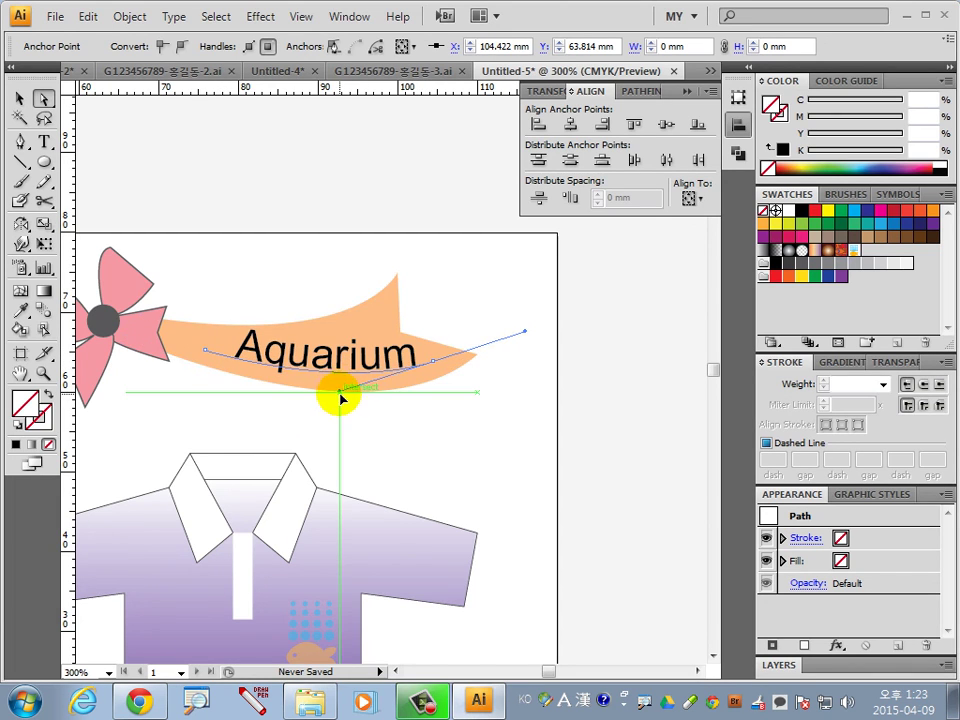
Nudge the Aquarium text slightly left, fit the artboard in view, and collapse the Align panel
click(20, 98)
drag(340, 378, 328, 378)
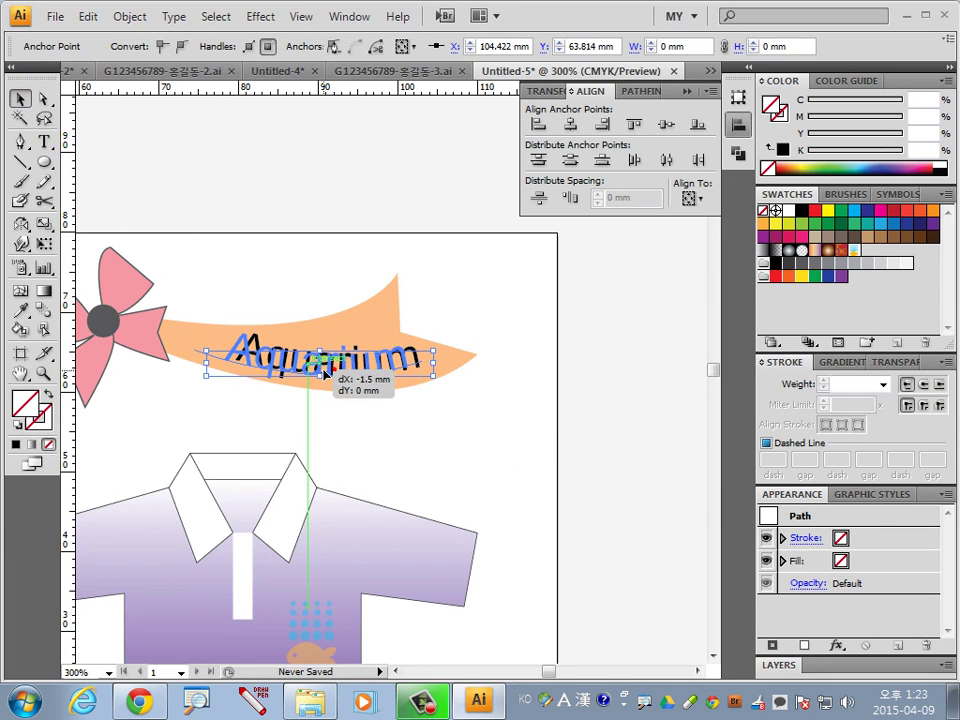
click(459, 429)
key(ctrl+0)
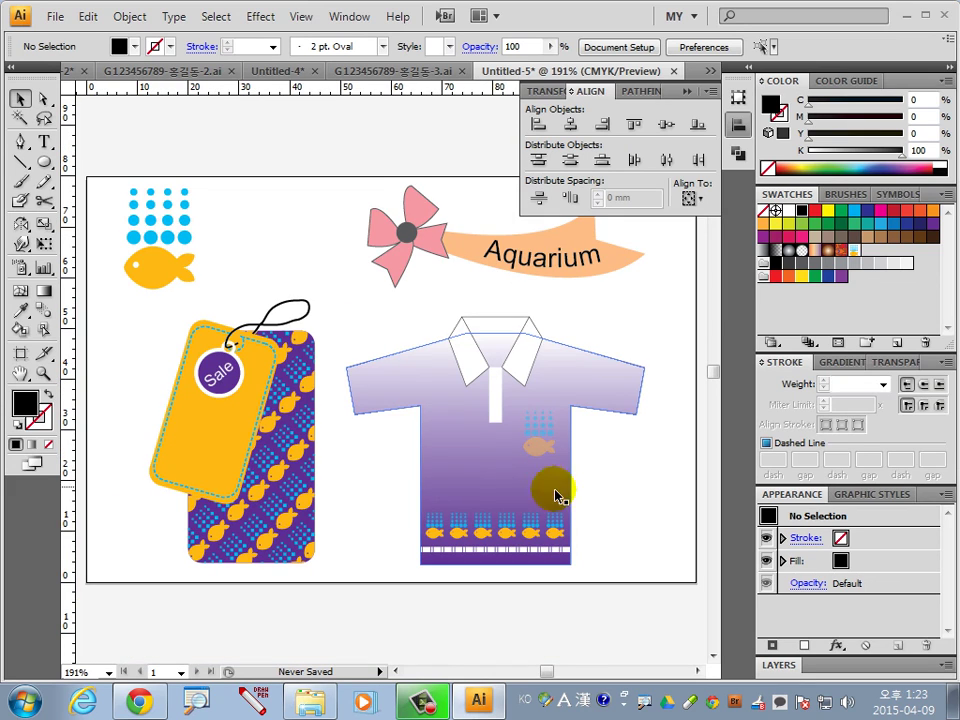
click(664, 531)
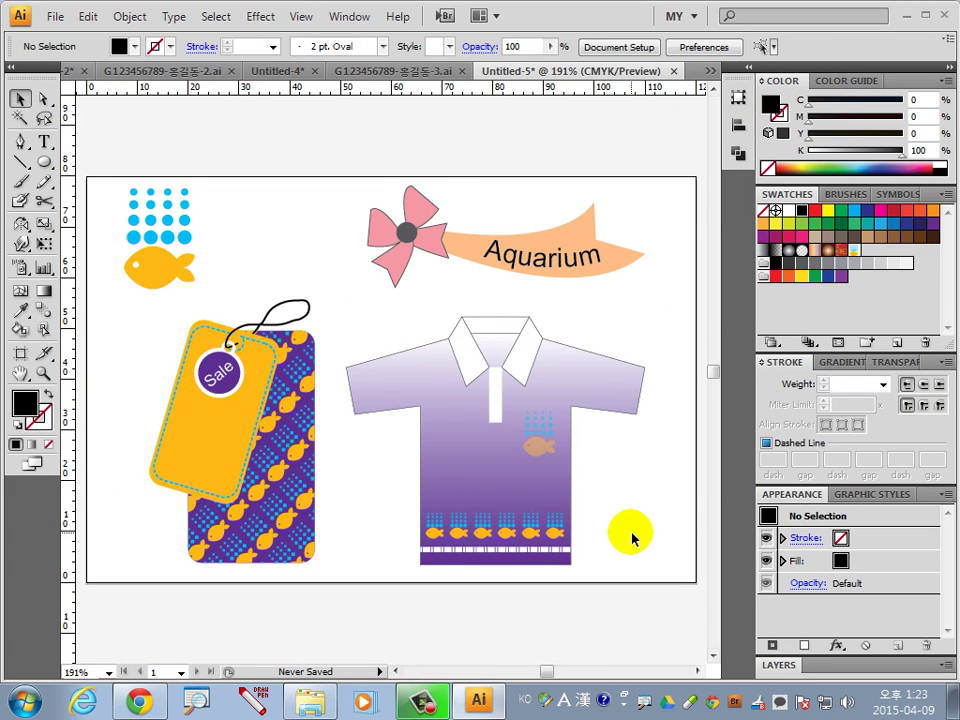